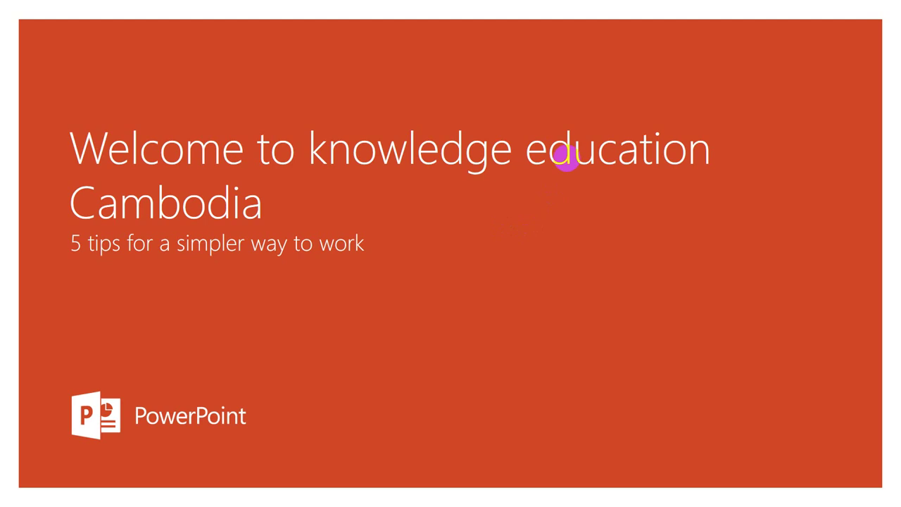
Step: Step through the 'Formula: Min' and 'Formal: Max' slides, back to Max, then open the Start menu
{"action": "left_click", "coordinate": [397, 70]}
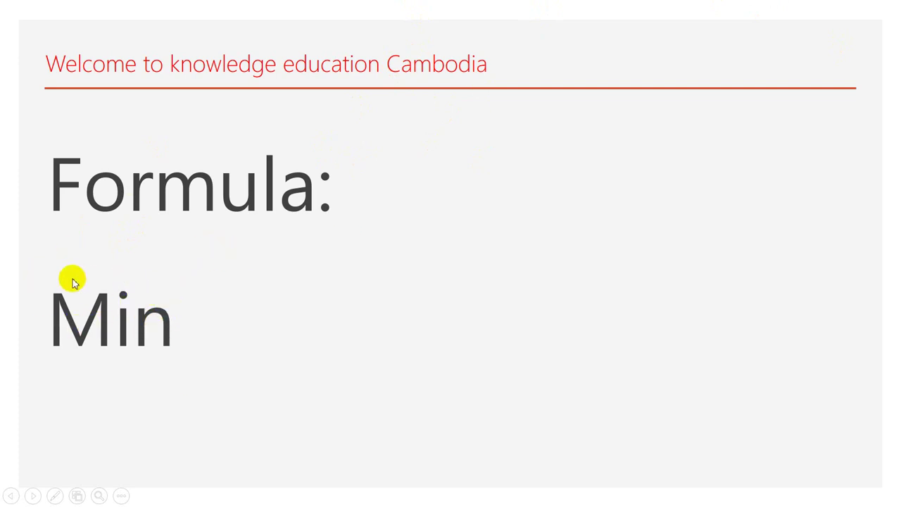
{"action": "left_click", "coordinate": [121, 278]}
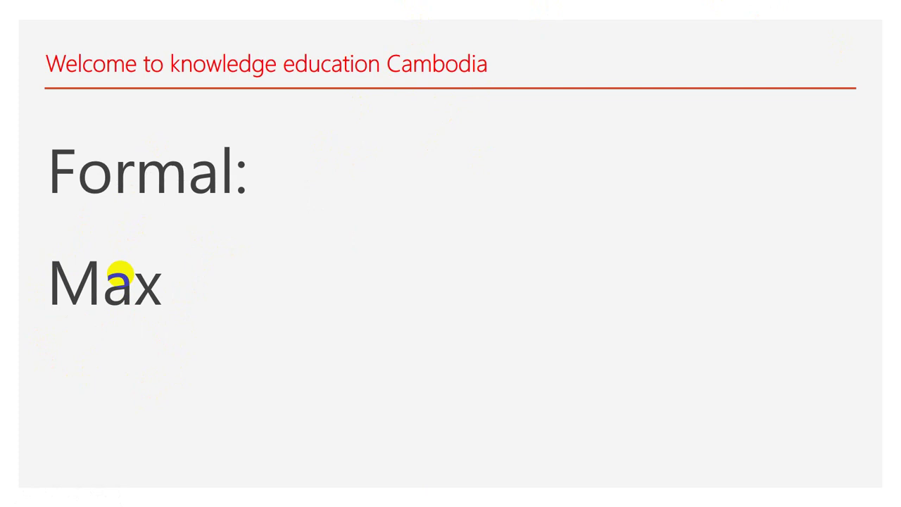
{"action": "left_click", "coordinate": [120, 276]}
{"action": "key", "text": "Left"}
{"action": "key", "text": "Left"}
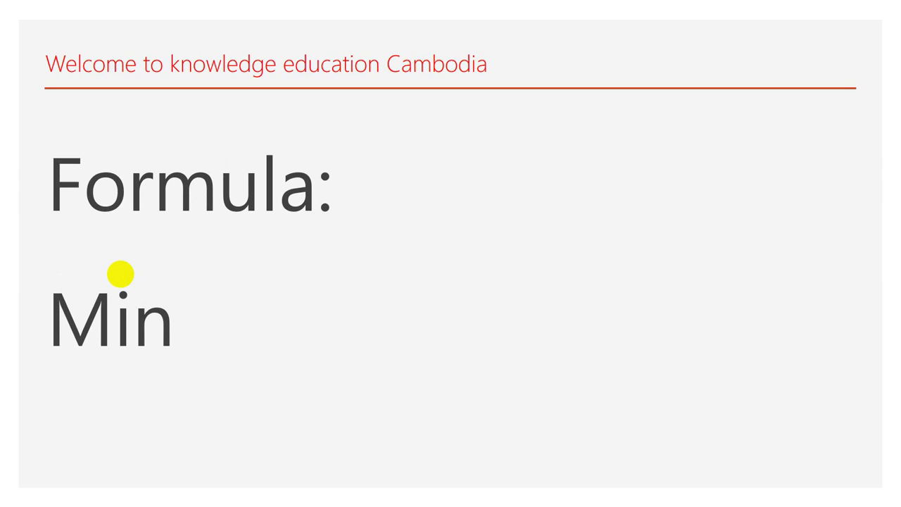
{"action": "key", "text": "super"}
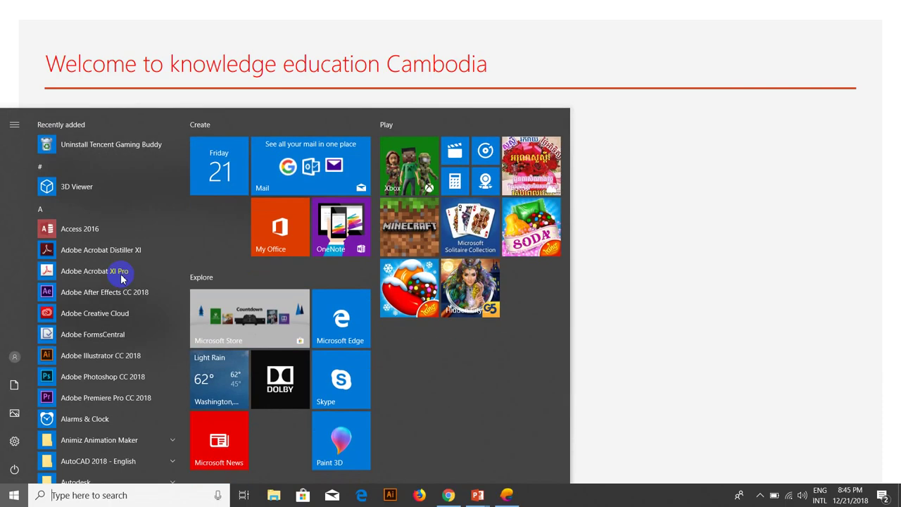
Step: Launch Excel by running 'excel' from the Run dialog
{"action": "key", "text": "super"}
{"action": "key", "text": "super+r"}
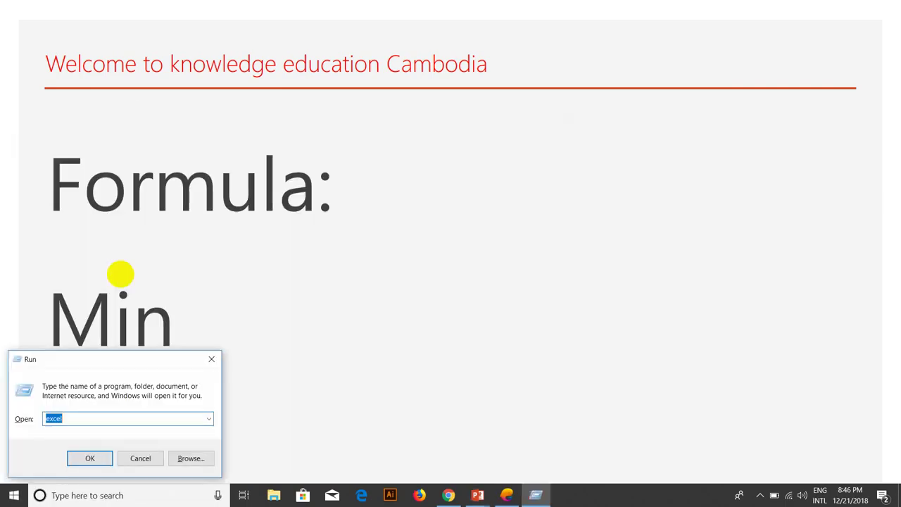
{"action": "type", "text": "exce"}
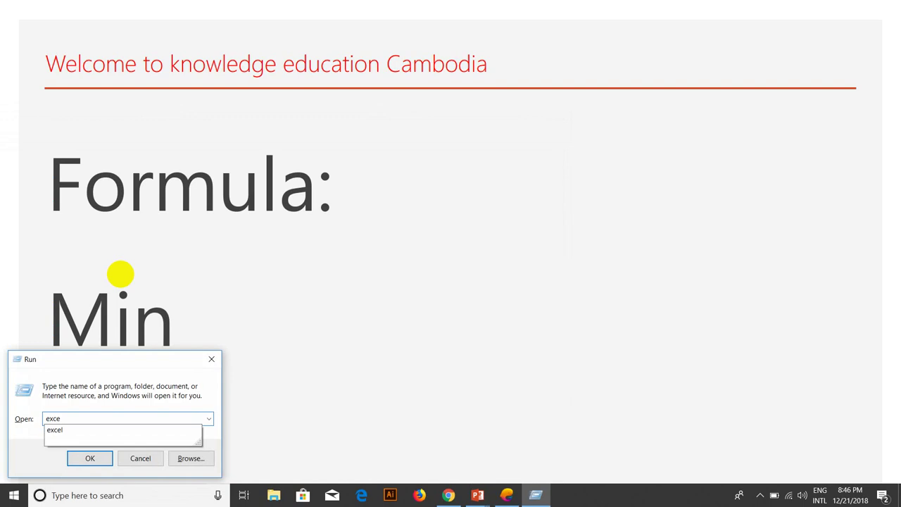
{"action": "type", "text": "l"}
{"action": "key", "text": "Return"}
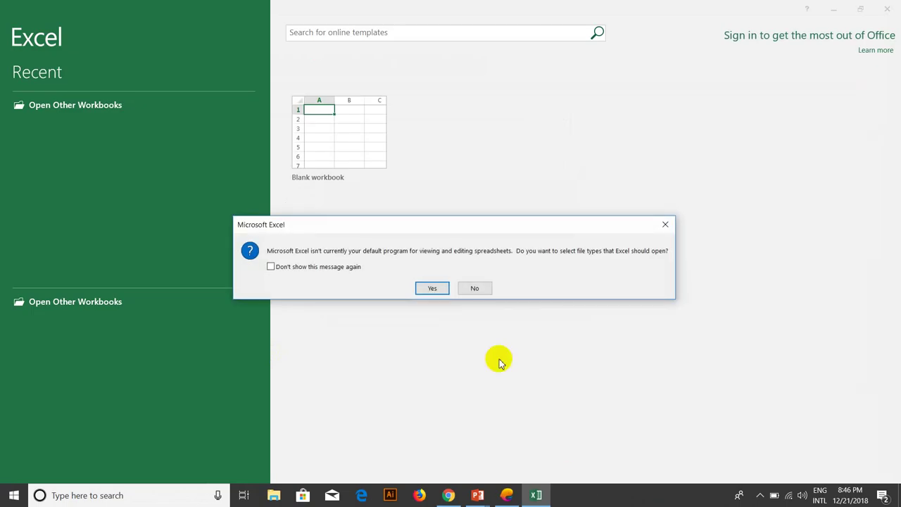
Step: Decline the default-program prompt, dismiss the activation notice, and create a blank workbook
{"action": "left_click", "coordinate": [474, 288]}
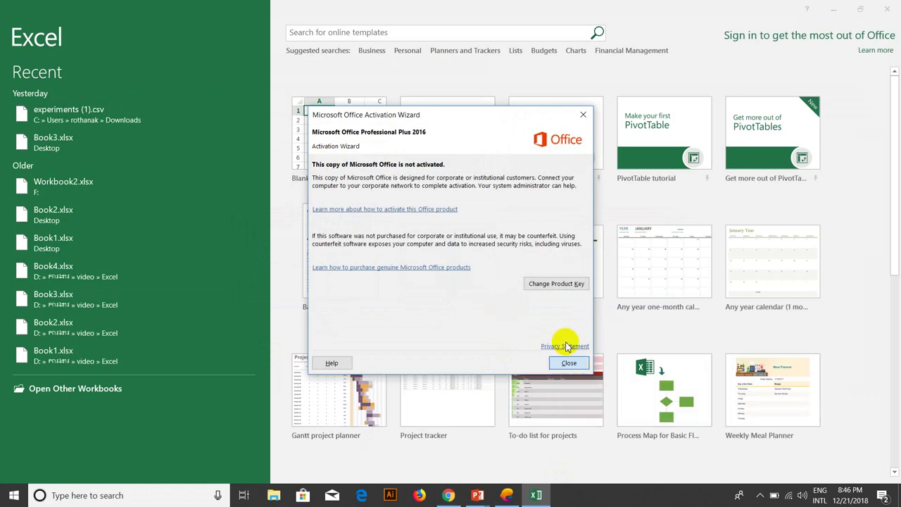
{"action": "left_click", "coordinate": [567, 362]}
{"action": "left_click", "coordinate": [329, 137]}
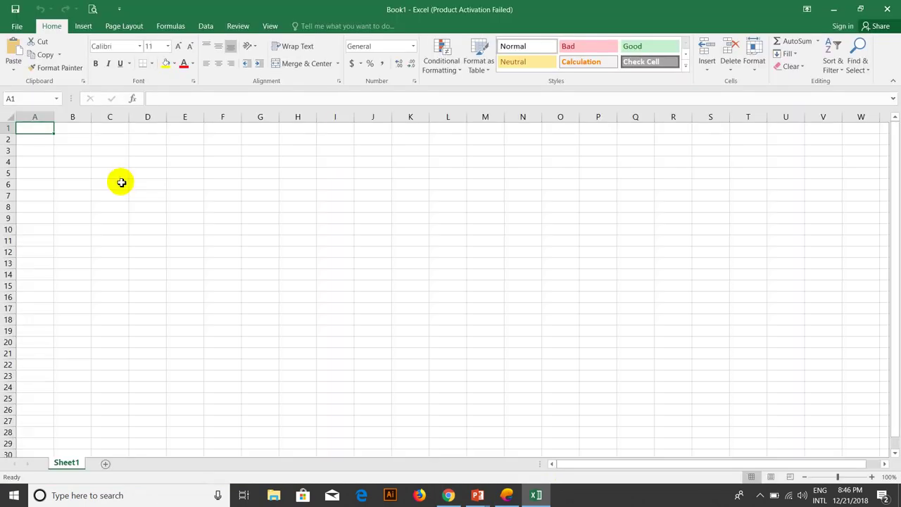
Step: Enter the headers ID, Name, Gender and Salary in D5:G5
{"action": "left_click", "coordinate": [196, 181]}
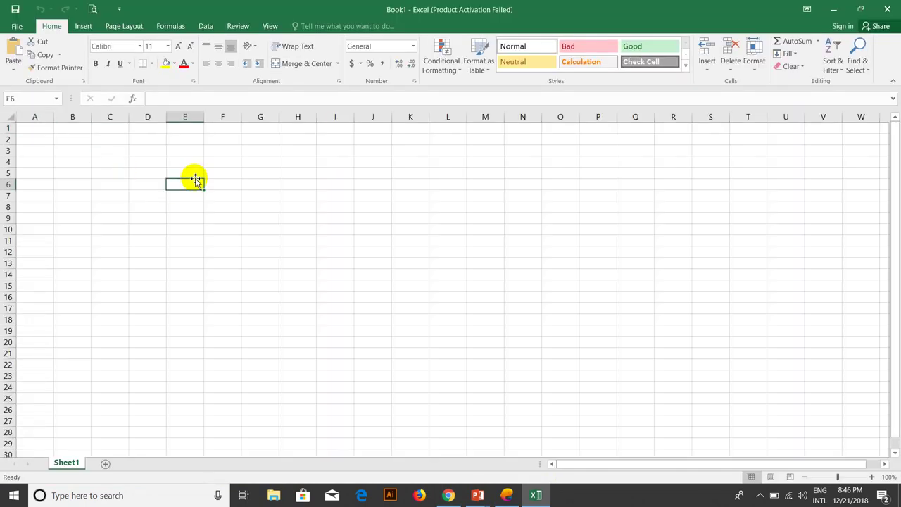
{"action": "key", "text": "Left"}
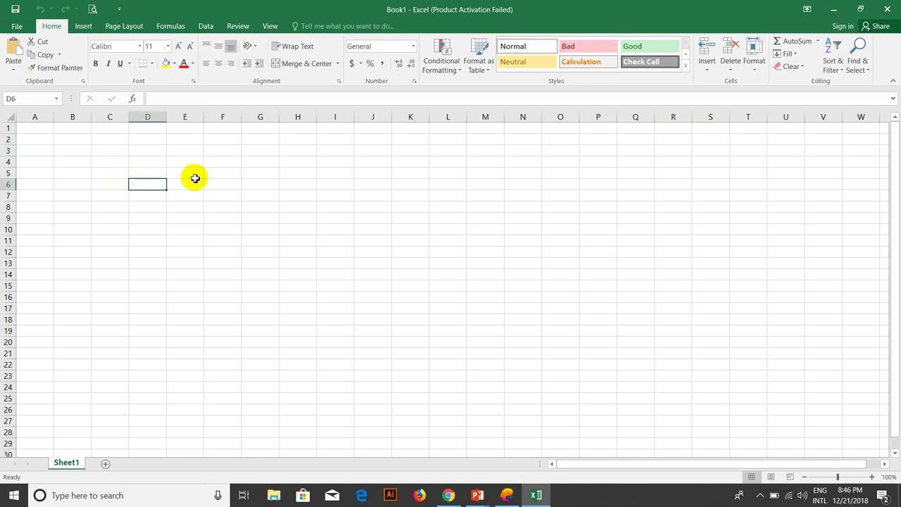
{"action": "key", "text": "Up"}
{"action": "type", "text": "ID"}
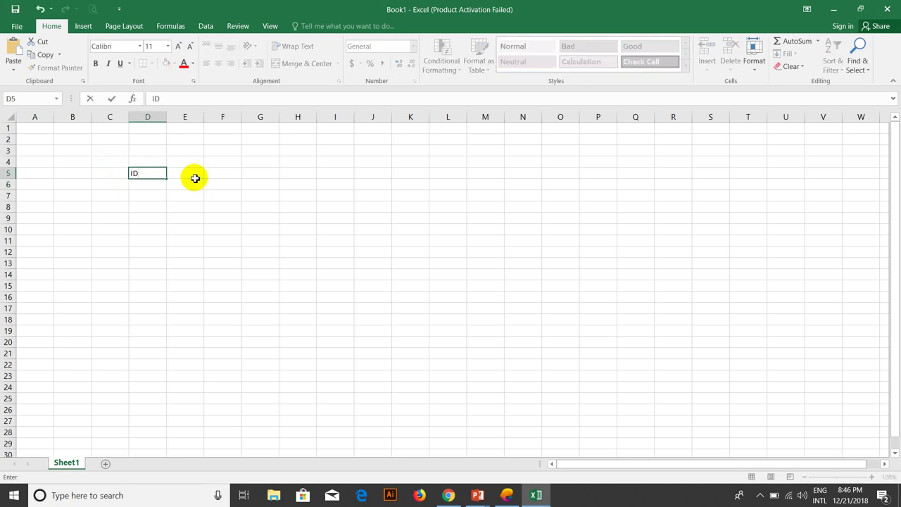
{"action": "key", "text": "Tab"}
{"action": "type", "text": "Name"}
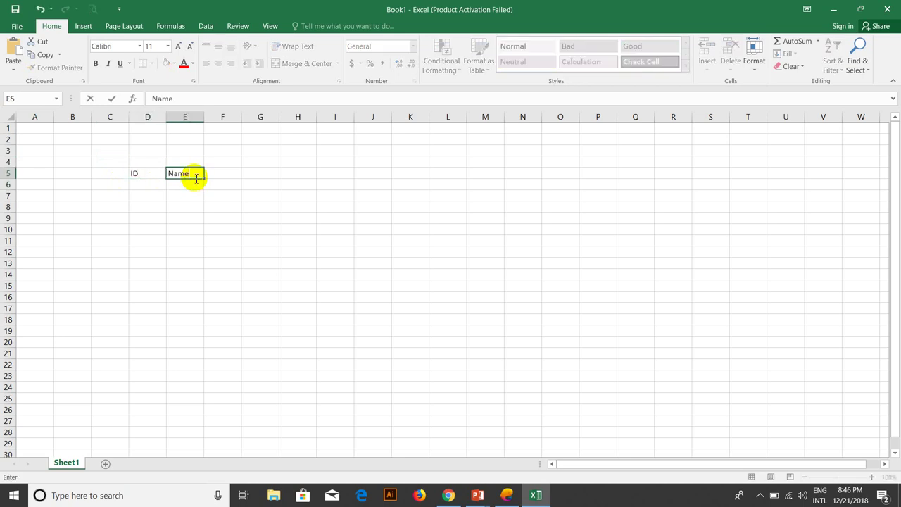
{"action": "key", "text": "Tab"}
{"action": "type", "text": "Gender"}
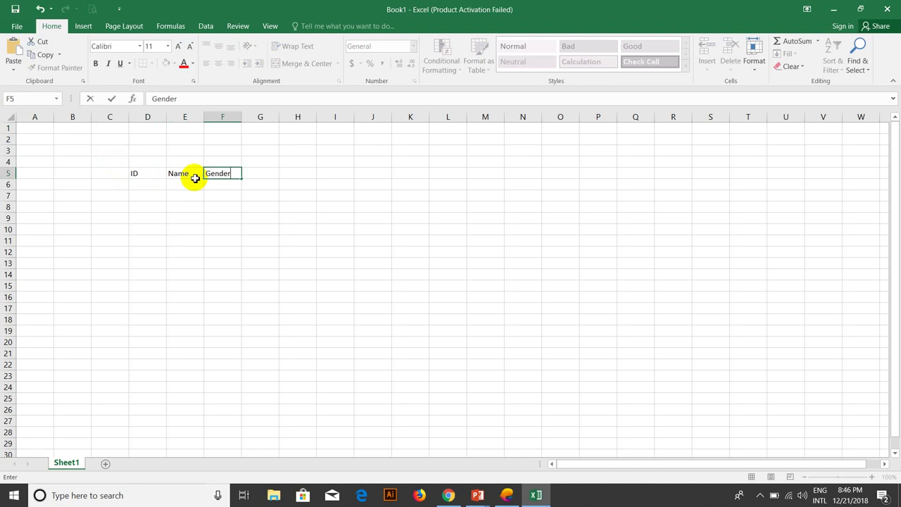
{"action": "key", "text": "Tab"}
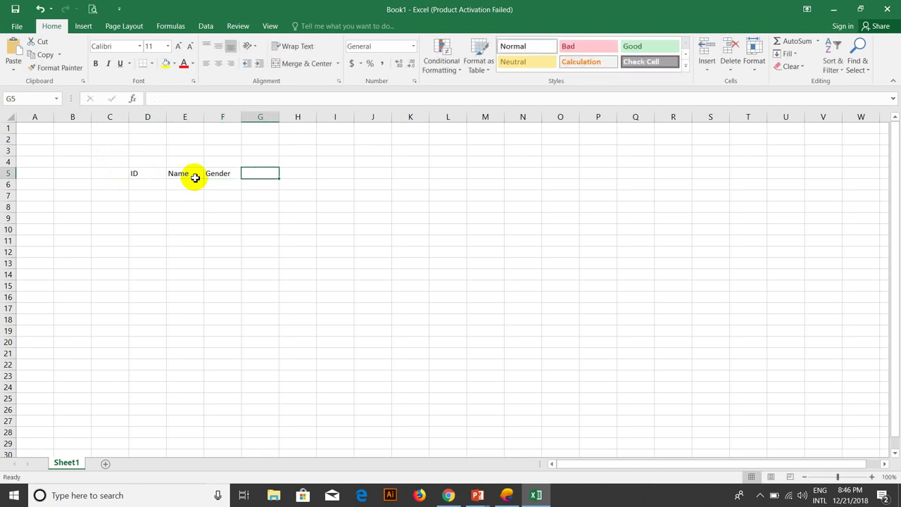
{"action": "type", "text": "Salary"}
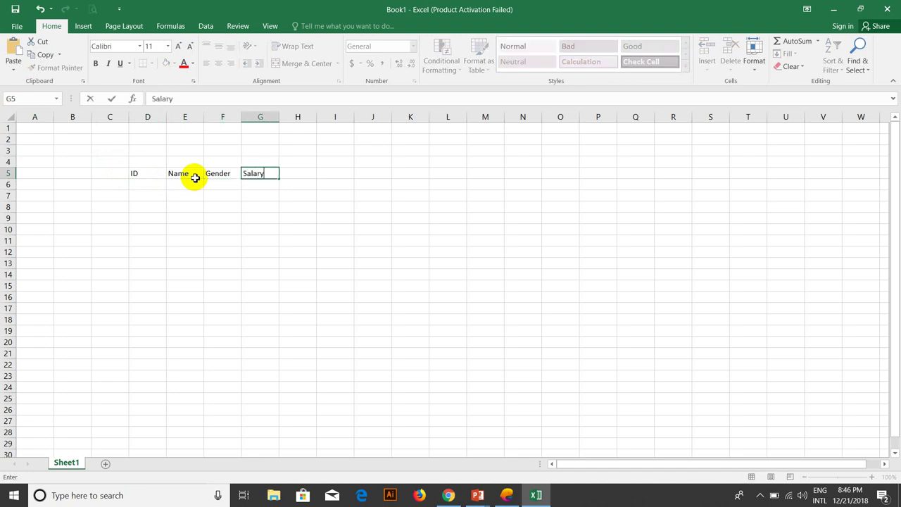
{"action": "key", "text": "Down"}
Step: Enter IDs 1 and 2 in D6:D7 and extend the numbering to 10 in D15
{"action": "key", "text": "Left"}
{"action": "key", "text": "Left"}
{"action": "key", "text": "Left"}
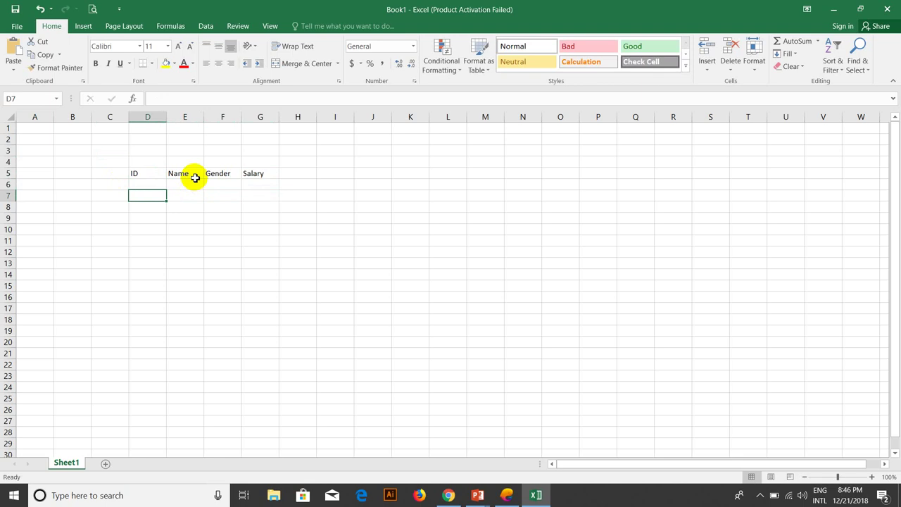
{"action": "type", "text": "1"}
{"action": "key", "text": "Return"}
{"action": "type", "text": "2"}
{"action": "key", "text": "Return"}
{"action": "key", "text": "Return"}
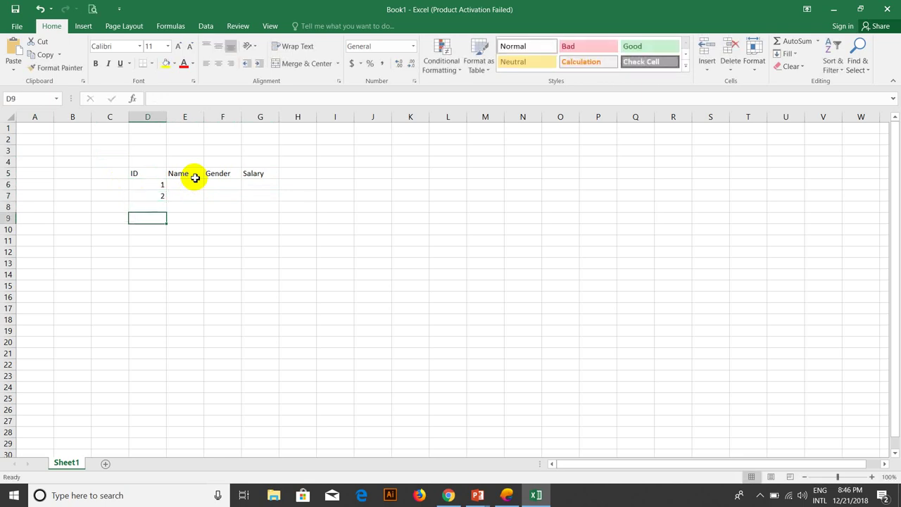
{"action": "left_click", "coordinate": [149, 183]}
{"action": "mouse_move", "coordinate": [150, 183]}
{"action": "left_mouse_down"}
{"action": "mouse_move", "coordinate": [162, 300]}
{"action": "mouse_move", "coordinate": [162, 290]}
{"action": "left_mouse_up"}
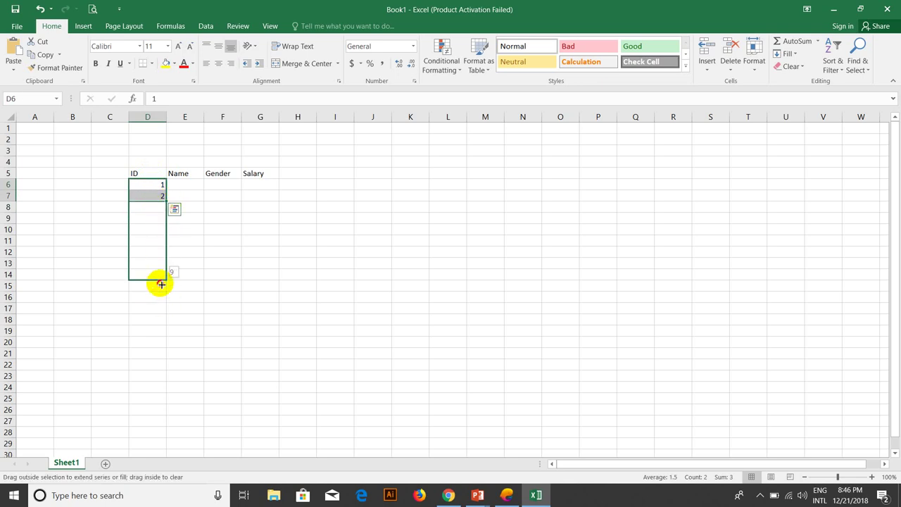
Step: Enter names A through J in the Name column E6:E15
{"action": "left_click", "coordinate": [182, 186]}
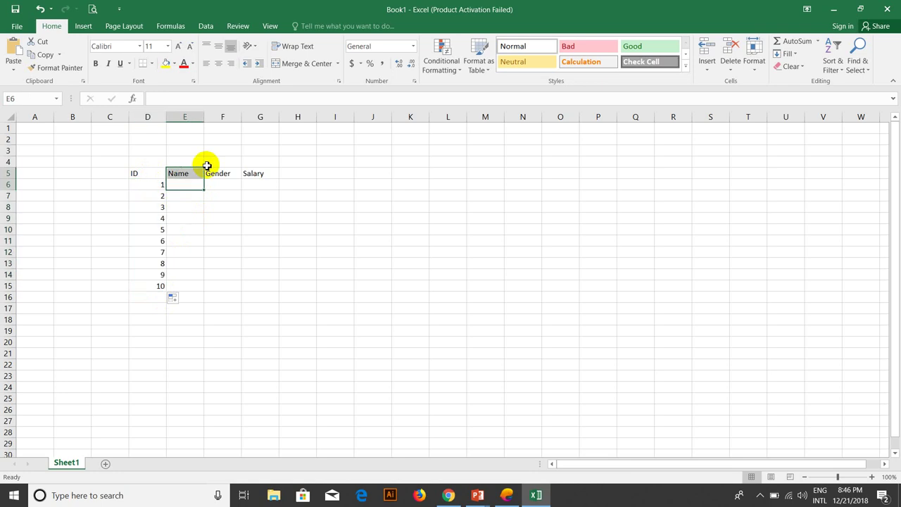
{"action": "type", "text": "A"}
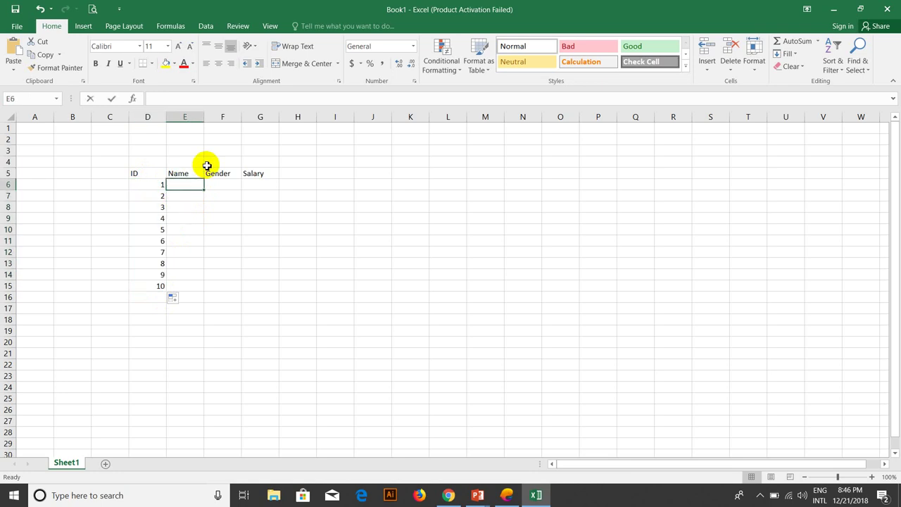
{"action": "key", "text": "Return"}
{"action": "type", "text": "B"}
{"action": "key", "text": "Return"}
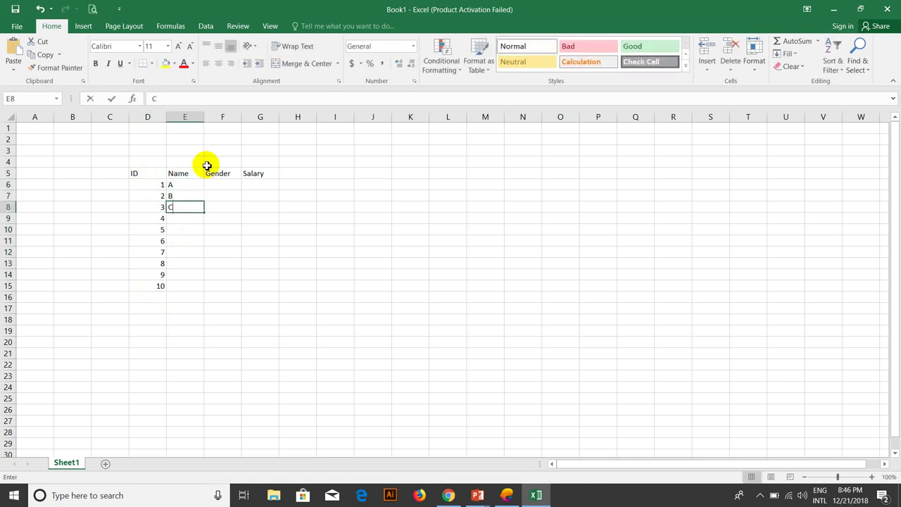
{"action": "type", "text": "C"}
{"action": "key", "text": "Return"}
{"action": "type", "text": "D"}
{"action": "key", "text": "Return"}
{"action": "type", "text": "E"}
{"action": "key", "text": "Return"}
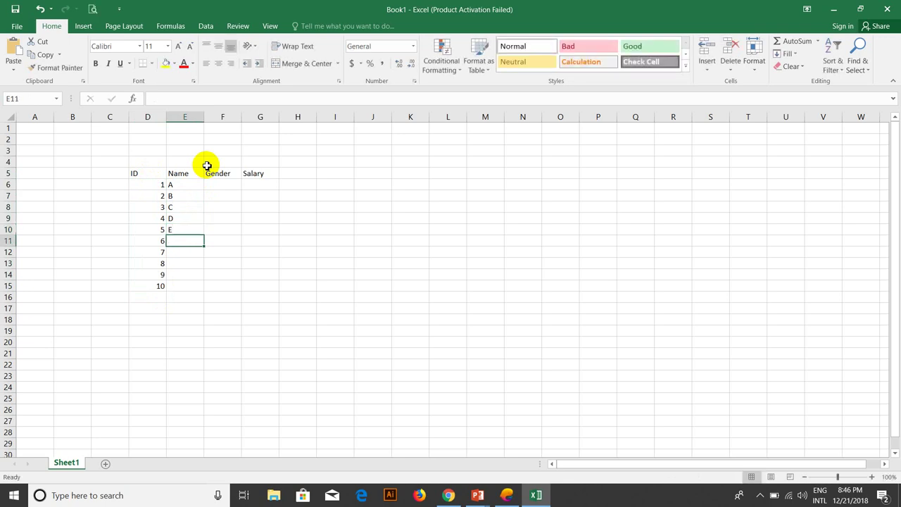
{"action": "type", "text": "F"}
{"action": "key", "text": "Return"}
{"action": "type", "text": "G"}
{"action": "key", "text": "Return"}
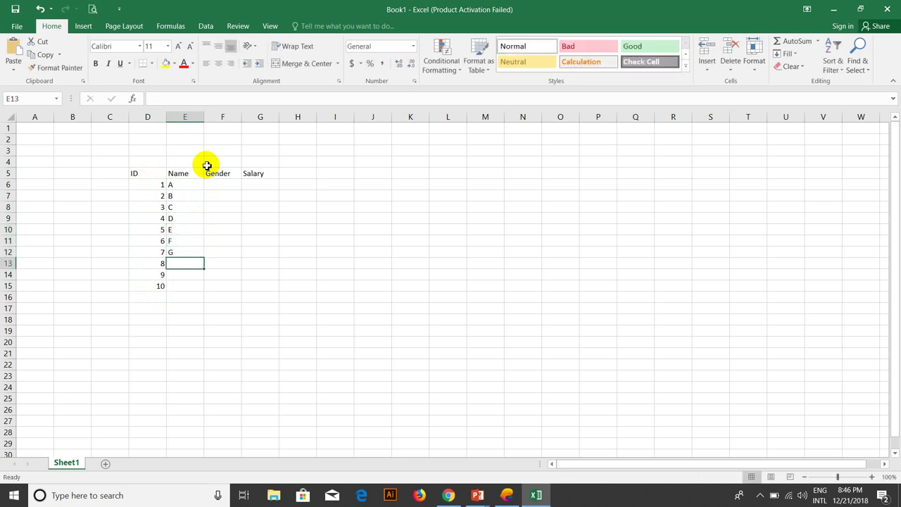
{"action": "type", "text": "H"}
{"action": "key", "text": "Return"}
{"action": "type", "text": "I"}
{"action": "key", "text": "Return"}
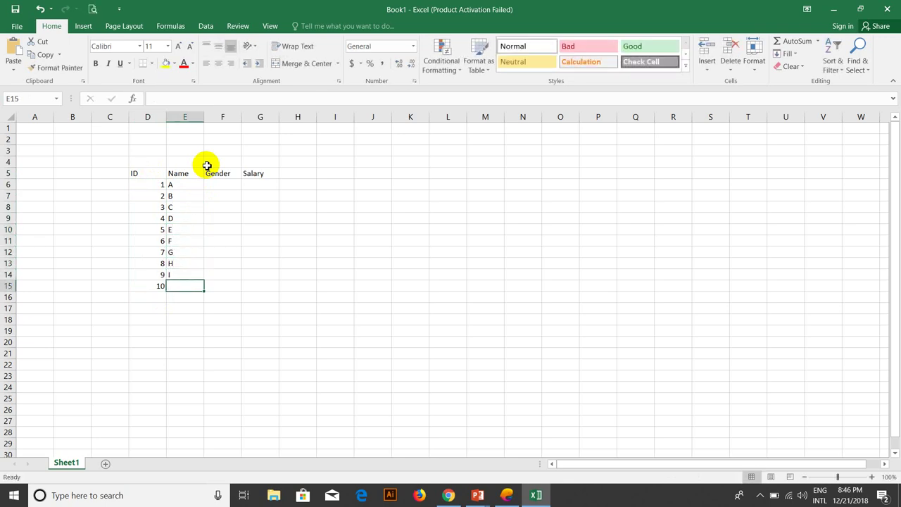
{"action": "type", "text": "J"}
{"action": "key", "text": "Return"}
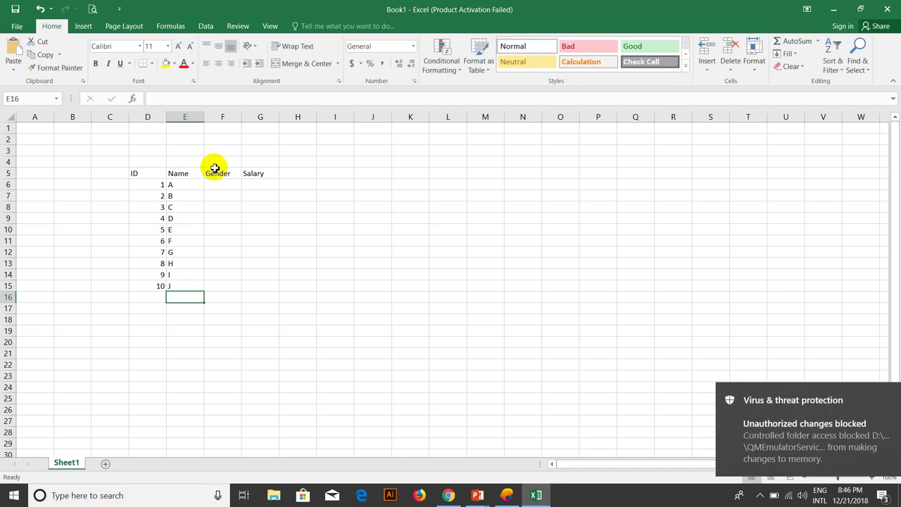
Step: Fill F6:F15 with Male, Female, Male, Female, Female, Female, Male, Male, Male, Female
{"action": "left_click", "coordinate": [222, 181]}
{"action": "type", "text": "M"}
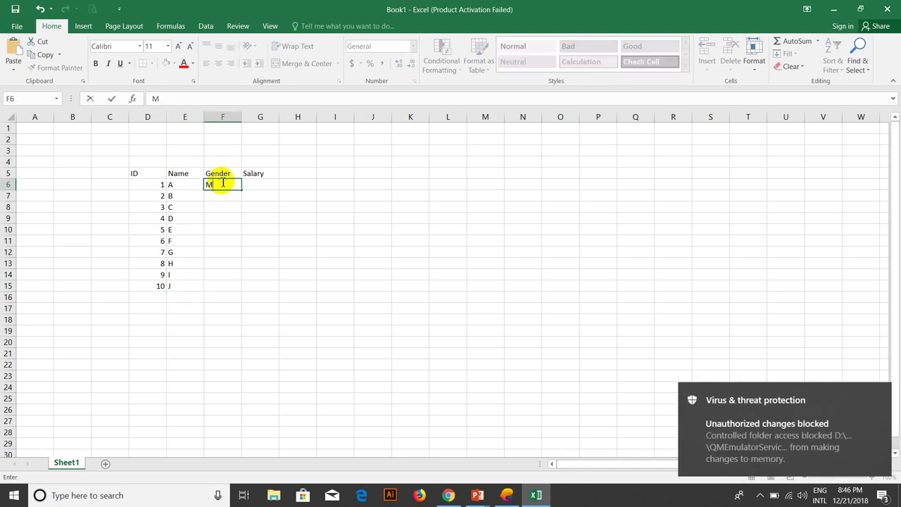
{"action": "type", "text": "ale"}
{"action": "key", "text": "Return"}
{"action": "type", "text": "Fe"}
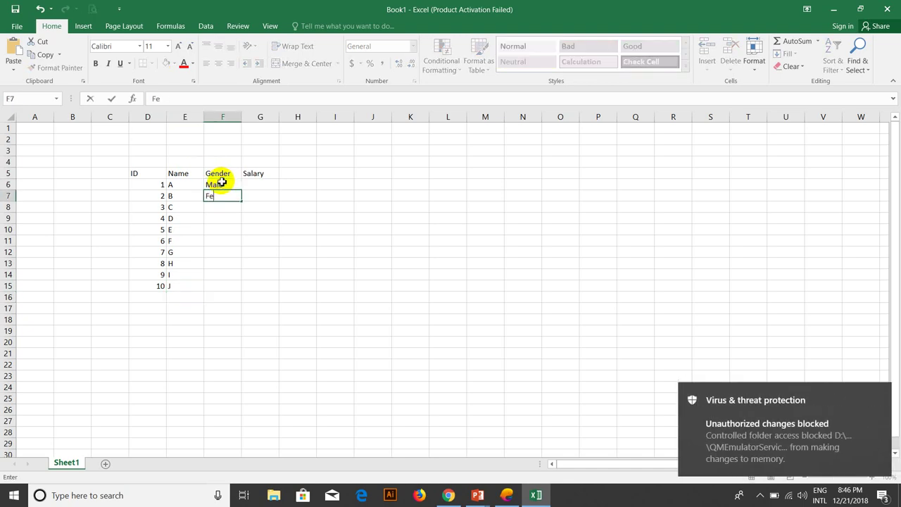
{"action": "type", "text": "malle"}
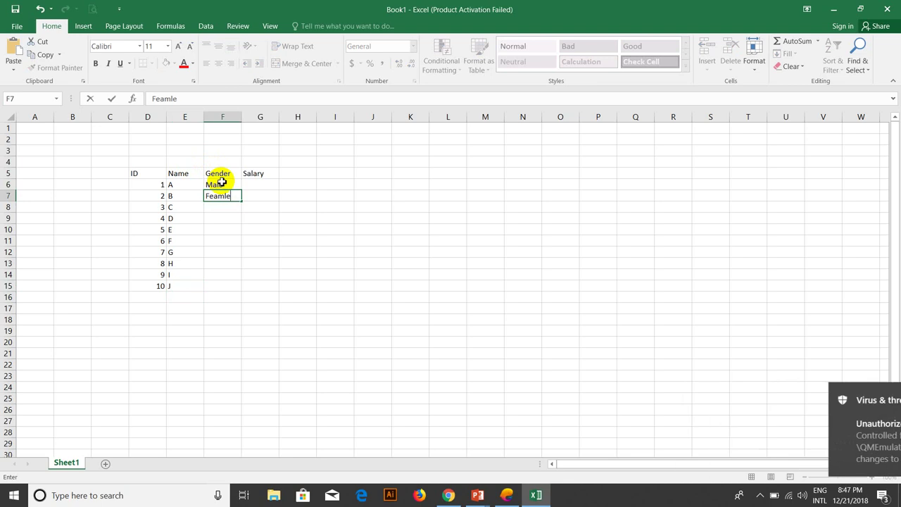
{"action": "key", "text": "BackSpace"}
{"action": "key", "text": "BackSpace"}
{"action": "key", "text": "BackSpace"}
{"action": "key", "text": "BackSpace"}
{"action": "key", "text": "BackSpace"}
{"action": "type", "text": "male"}
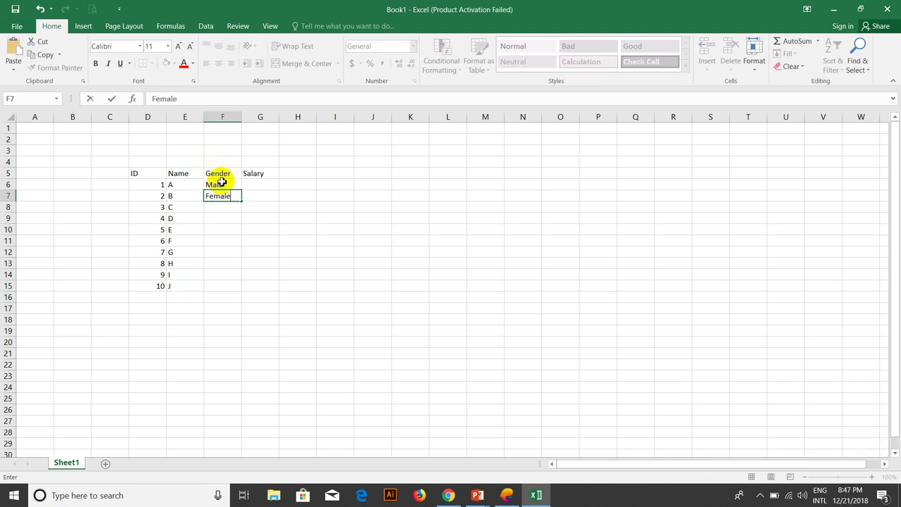
{"action": "key", "text": "Return"}
{"action": "type", "text": "Male"}
{"action": "key", "text": "Return"}
{"action": "type", "text": "Female"}
{"action": "key", "text": "Return"}
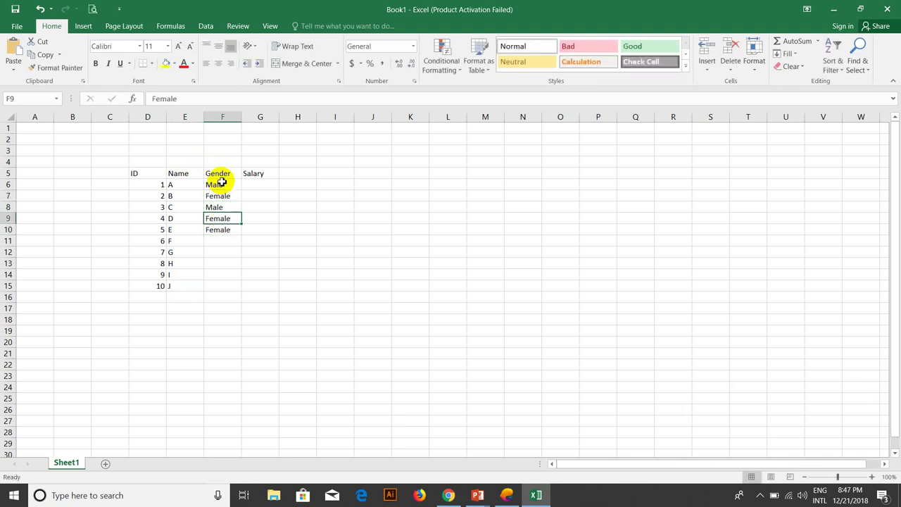
{"action": "type", "text": "F"}
{"action": "key", "text": "Return"}
{"action": "type", "text": "F"}
{"action": "key", "text": "Return"}
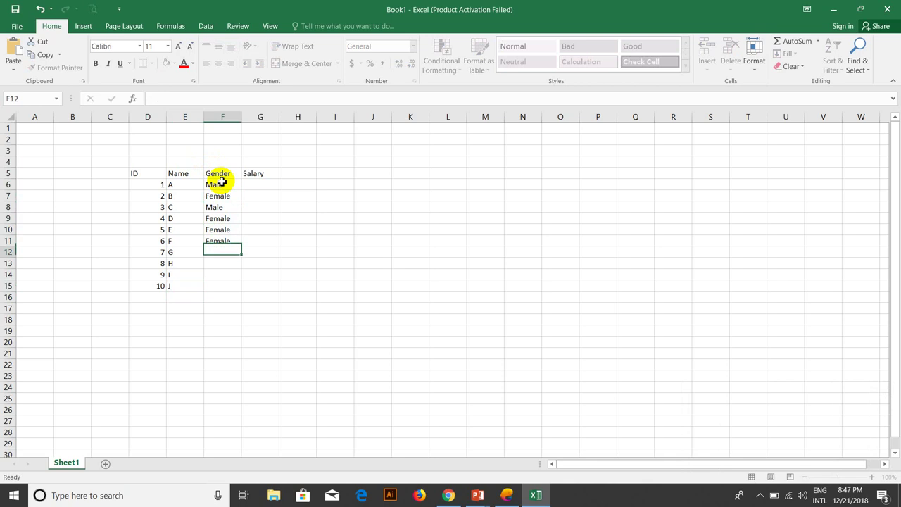
{"action": "type", "text": "Male"}
{"action": "key", "text": "Return"}
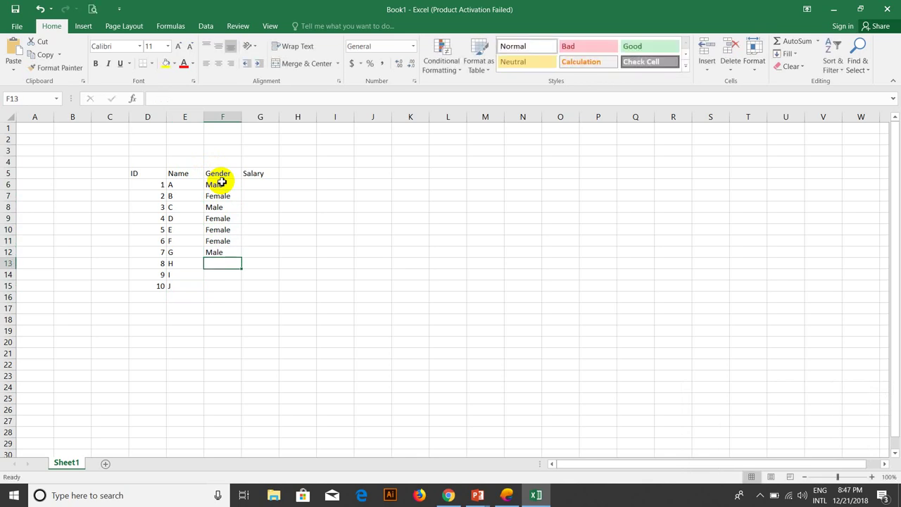
{"action": "type", "text": "Male"}
{"action": "key", "text": "Return"}
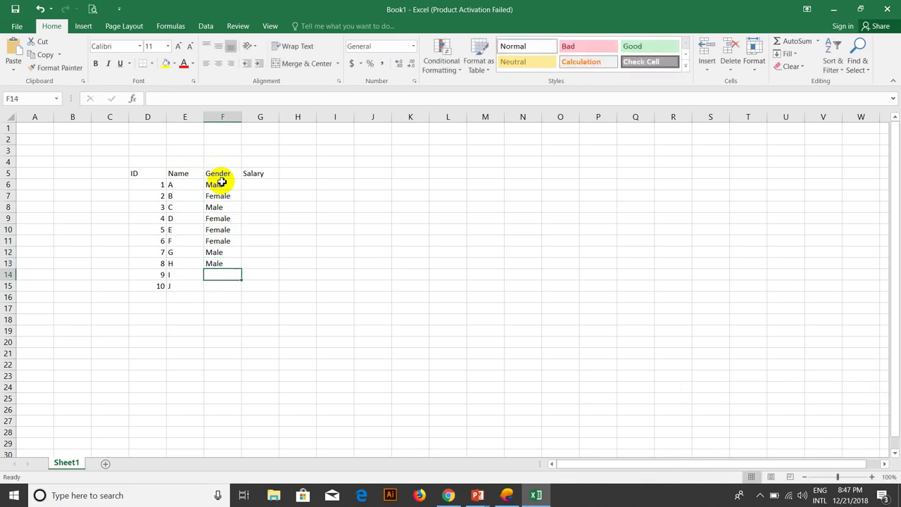
{"action": "type", "text": "Male"}
{"action": "key", "text": "Return"}
{"action": "type", "text": "Female"}
{"action": "key", "text": "Return"}
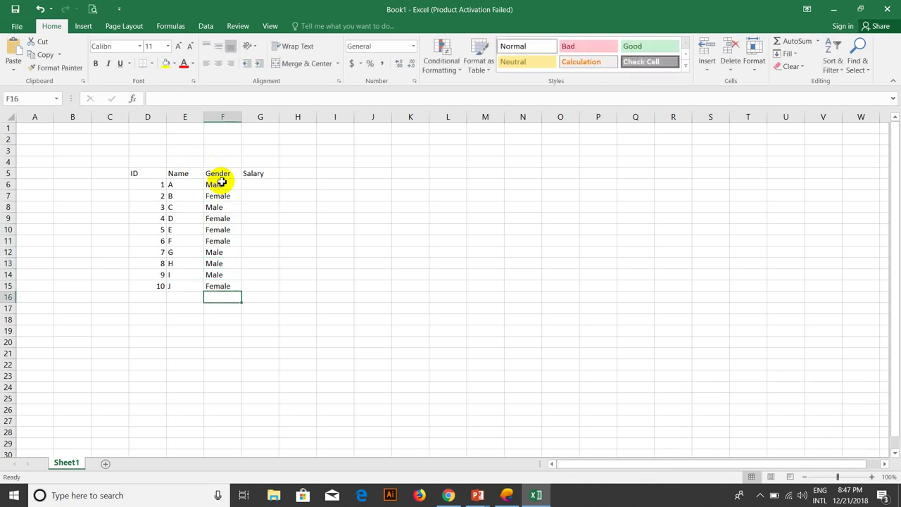
Step: Enter 1 in G6, format it as Accounting, and copy $1.00 down to G15
{"action": "left_click", "coordinate": [255, 177]}
{"action": "left_click", "coordinate": [259, 185]}
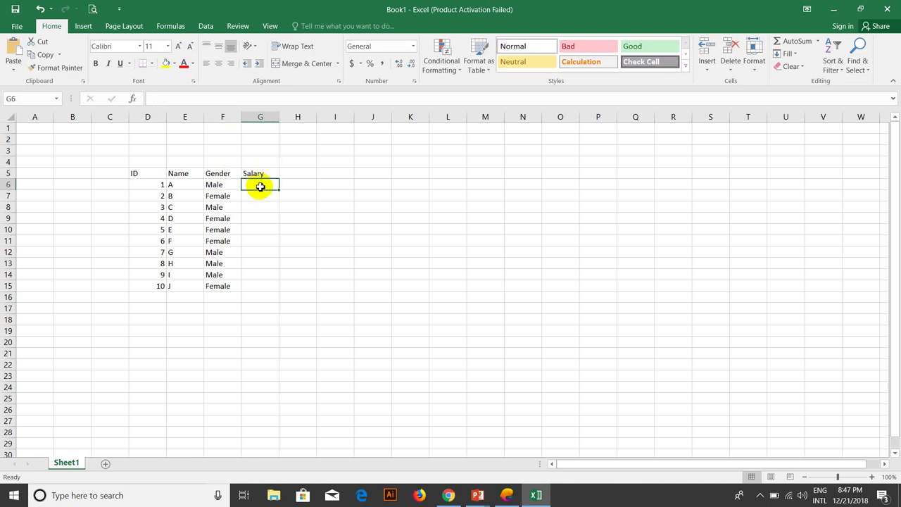
{"action": "type", "text": "1"}
{"action": "left_click", "coordinate": [266, 184]}
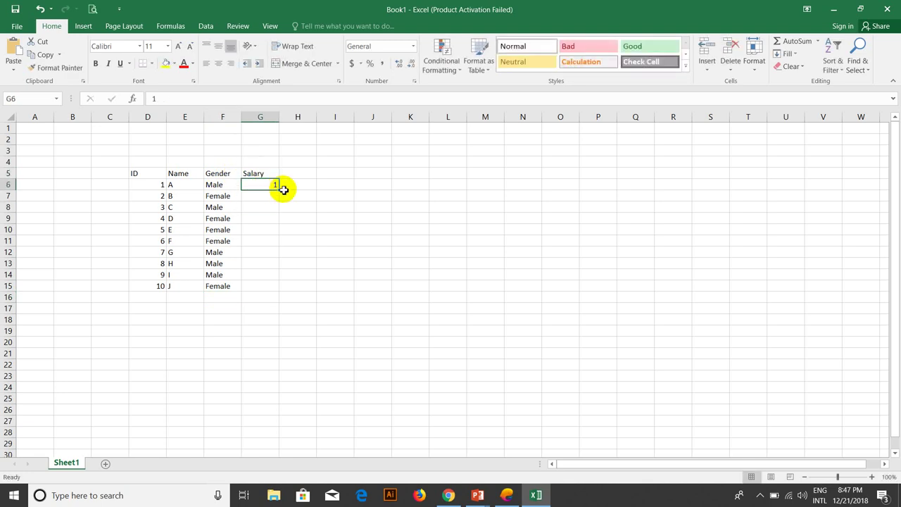
{"action": "left_click_drag", "start_coordinate": [259, 196], "coordinate": [264, 290]}
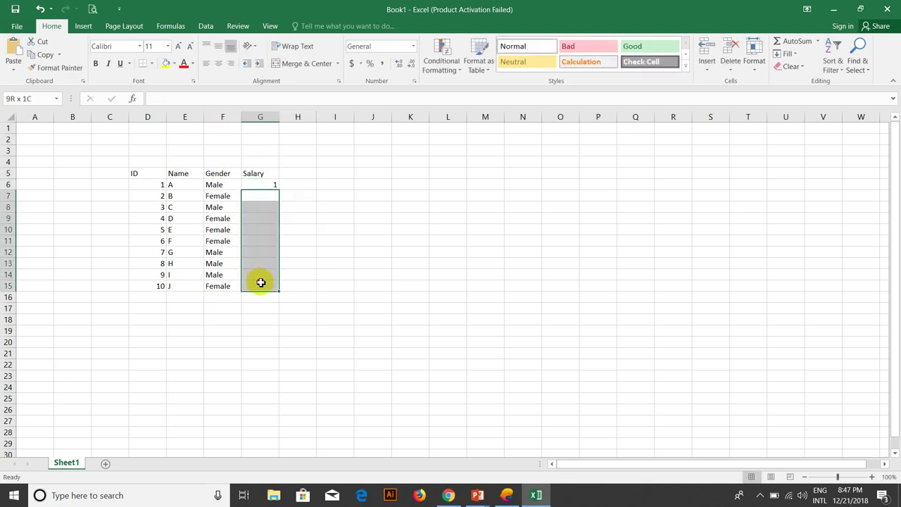
{"action": "left_click", "coordinate": [262, 184]}
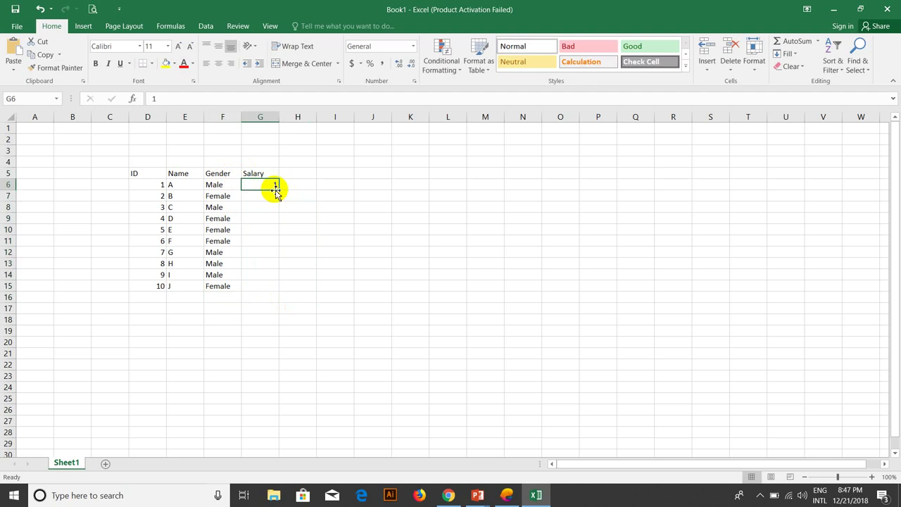
{"action": "left_click", "coordinate": [351, 64]}
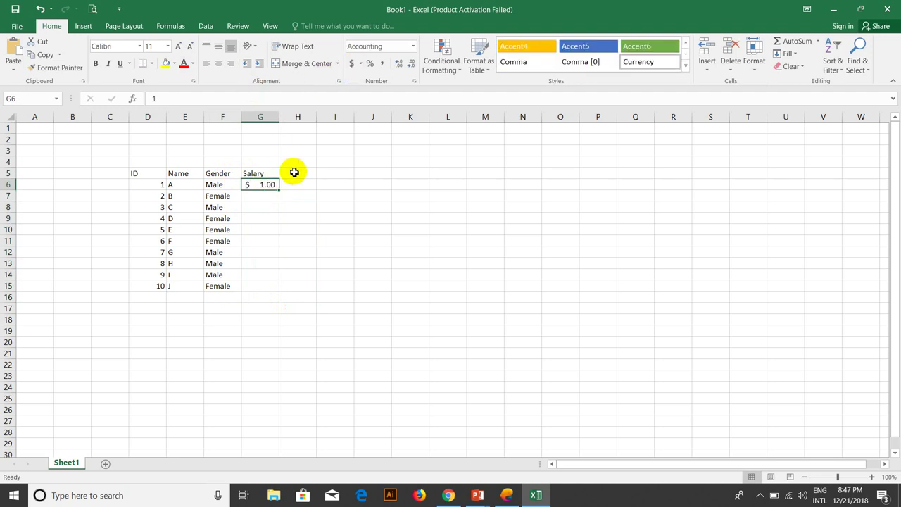
{"action": "left_click_drag", "start_coordinate": [285, 198], "coordinate": [284, 276]}
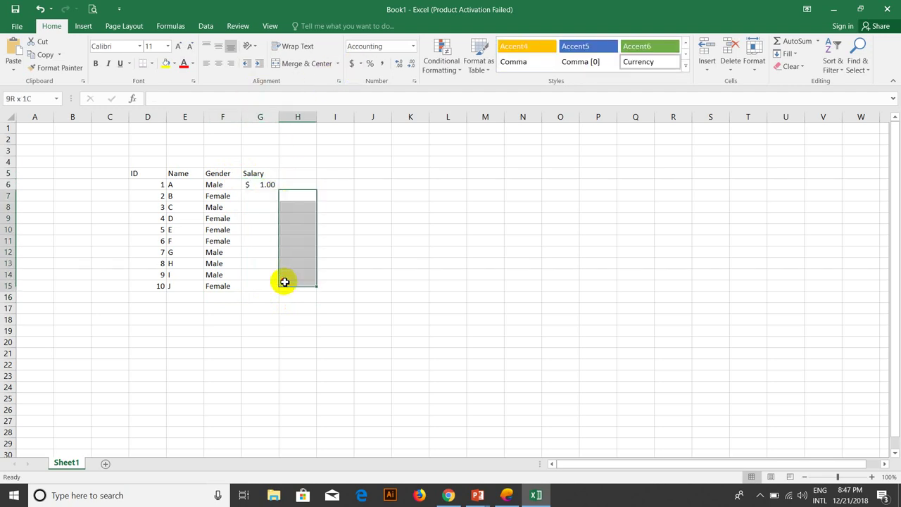
{"action": "left_click", "coordinate": [266, 186]}
{"action": "left_click_drag", "start_coordinate": [279, 190], "coordinate": [284, 289]}
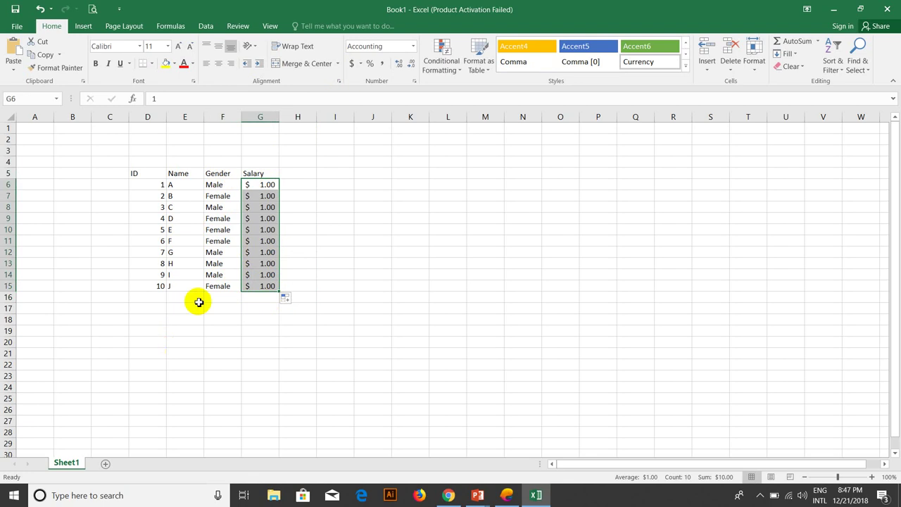
Step: Change the salaries in G12 and G15 to 2 and in G8 to 3
{"action": "left_click", "coordinate": [262, 255]}
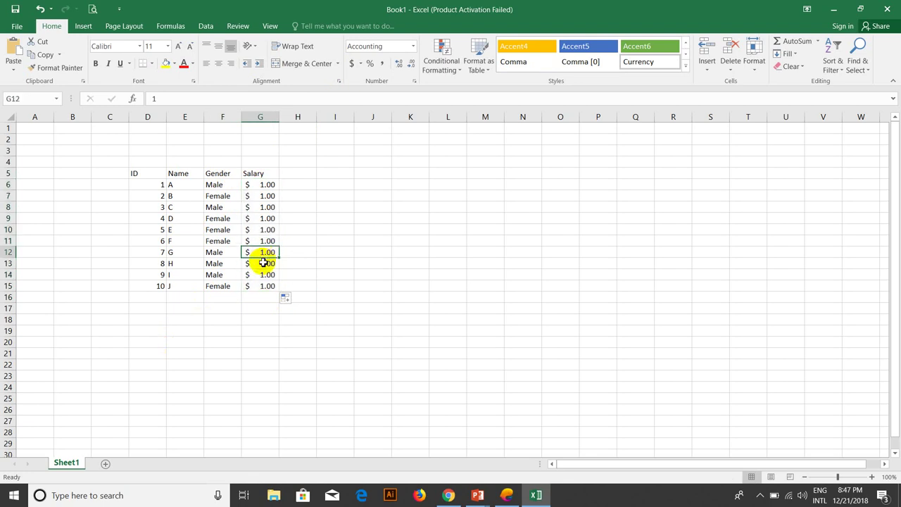
{"action": "type", "text": "2"}
{"action": "left_click", "coordinate": [259, 287]}
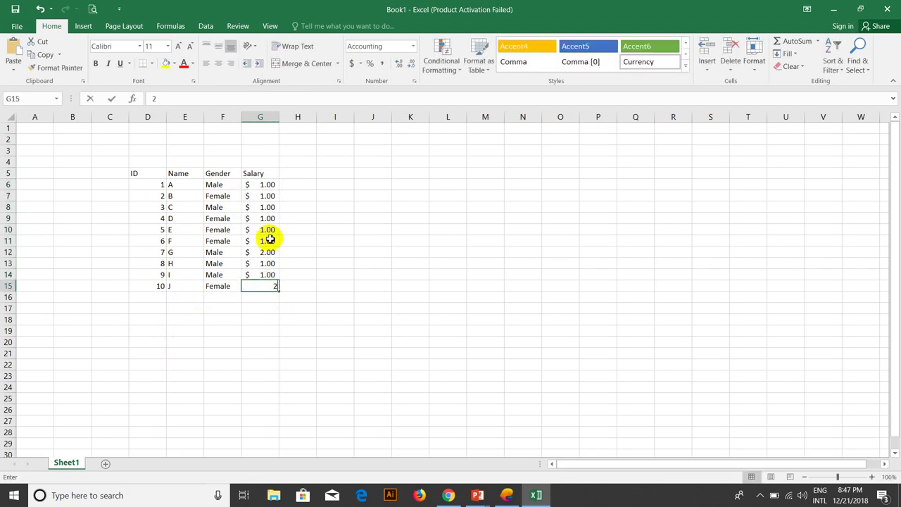
{"action": "type", "text": "2"}
{"action": "left_click", "coordinate": [273, 211]}
{"action": "type", "text": "3"}
{"action": "left_click", "coordinate": [232, 317]}
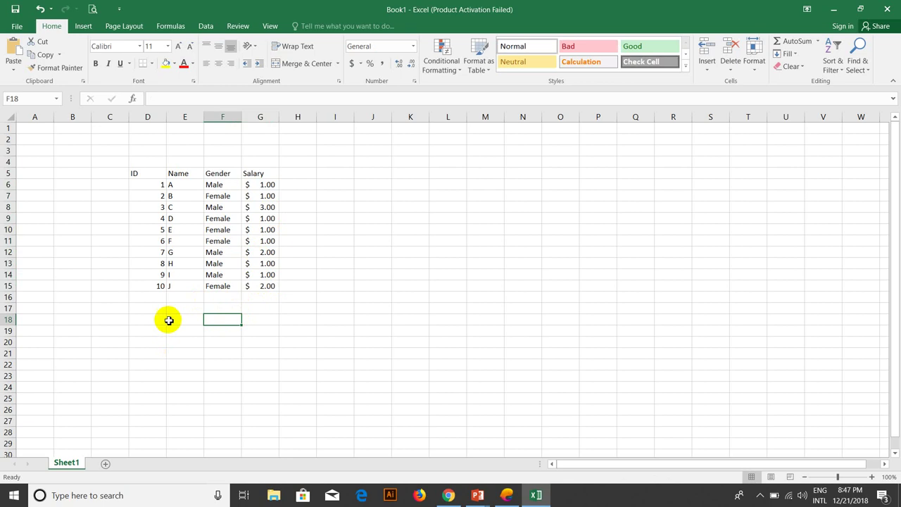
{"action": "left_click", "coordinate": [167, 318]}
Step: Enter =MIN(G6:G15) in D18, returning $1.00
{"action": "type", "text": "="}
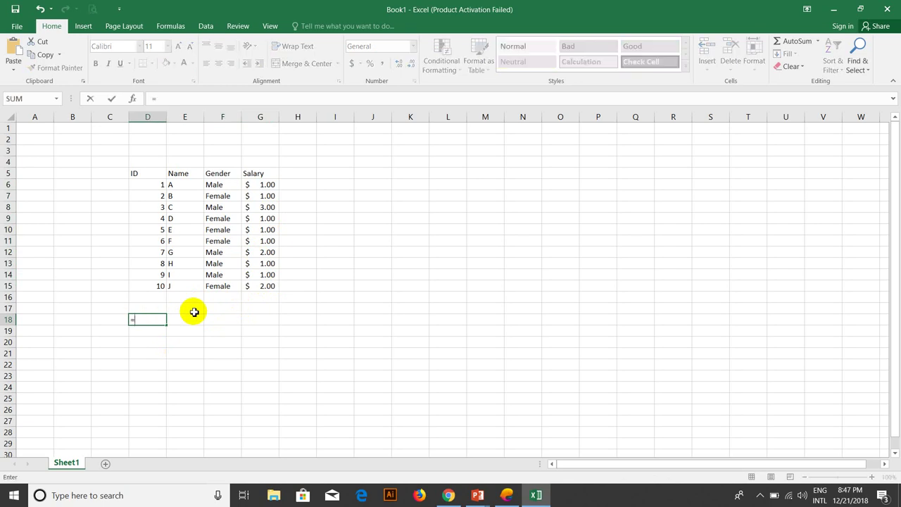
{"action": "type", "text": "min"}
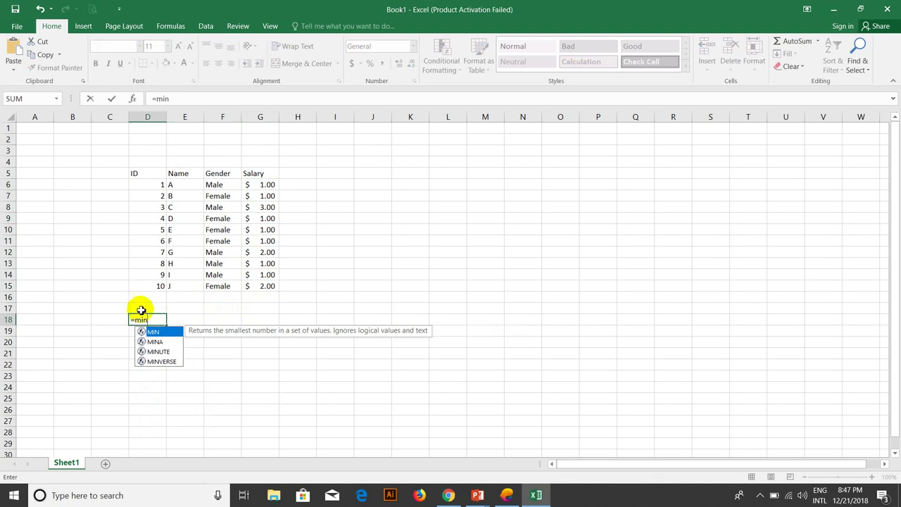
{"action": "type", "text": "("}
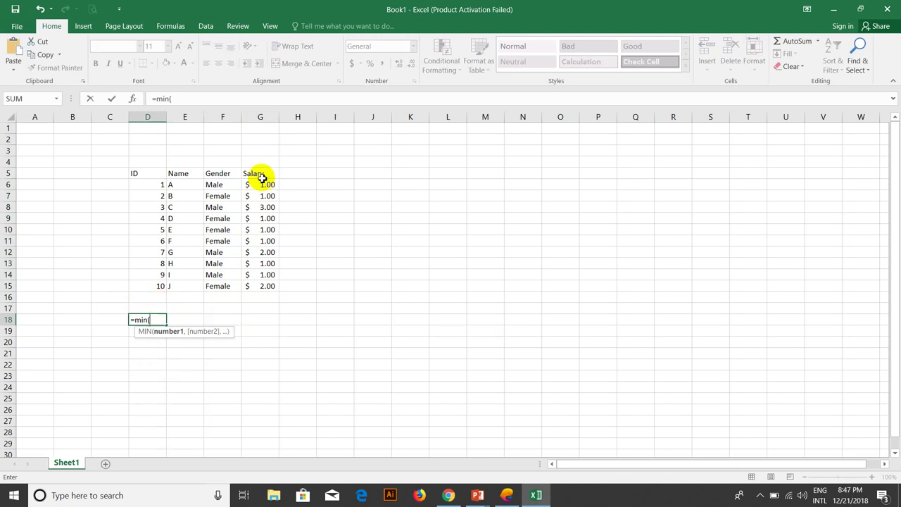
{"action": "left_click_drag", "start_coordinate": [261, 186], "coordinate": [265, 288]}
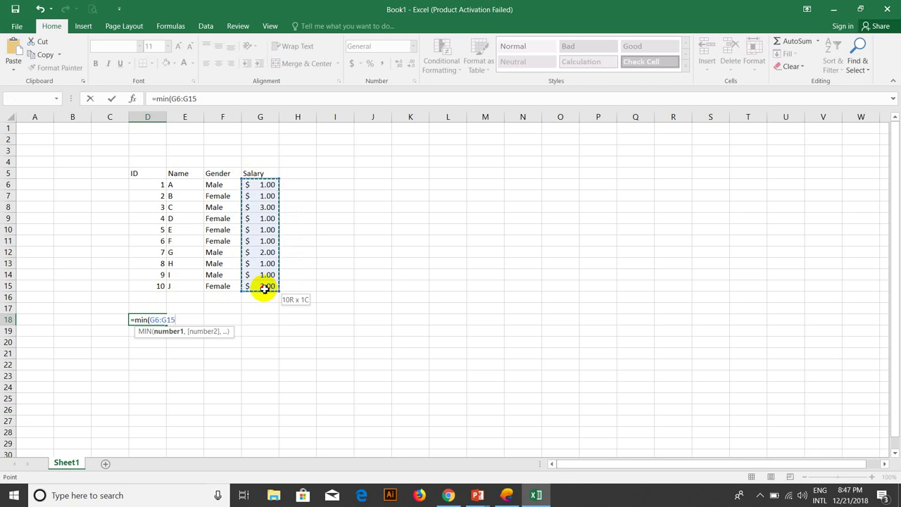
{"action": "mouse_move", "coordinate": [265, 289]}
{"action": "left_mouse_down"}
{"action": "mouse_move", "coordinate": [264, 258]}
{"action": "mouse_move", "coordinate": [273, 281]}
{"action": "left_mouse_up"}
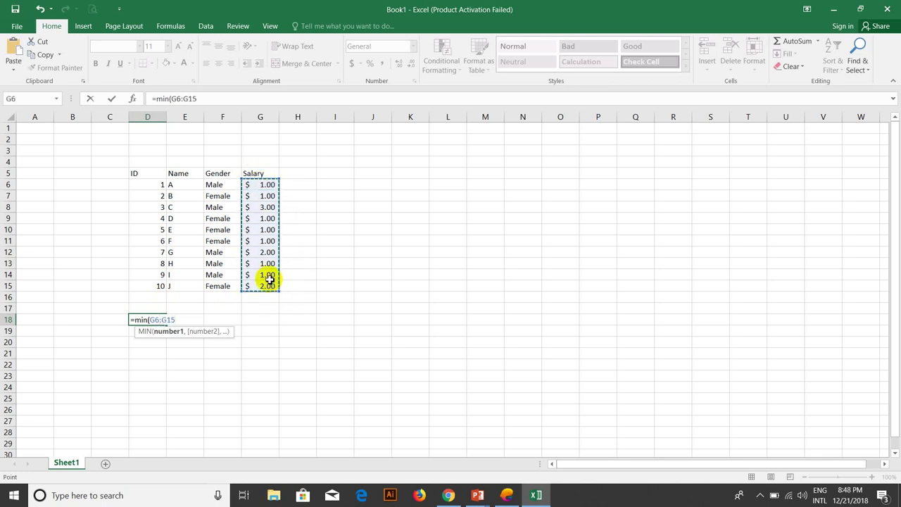
{"action": "type", "text": ")"}
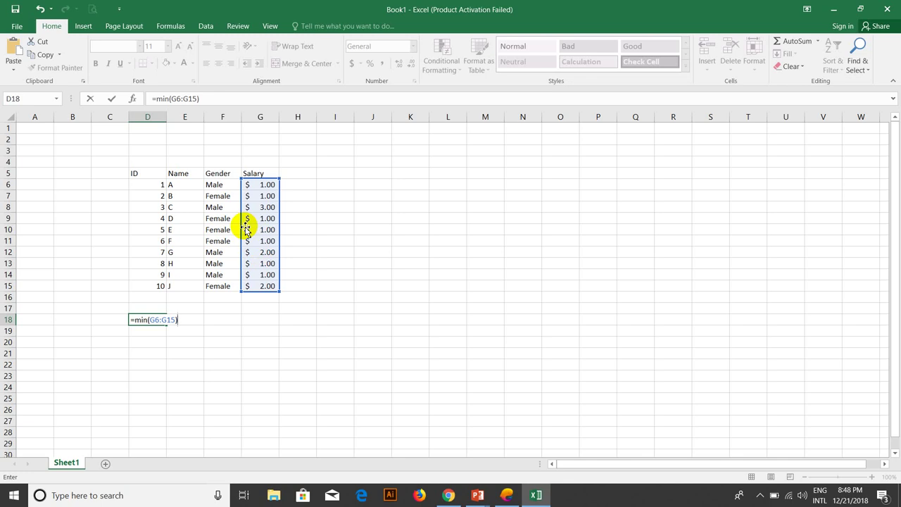
{"action": "key", "text": "Return"}
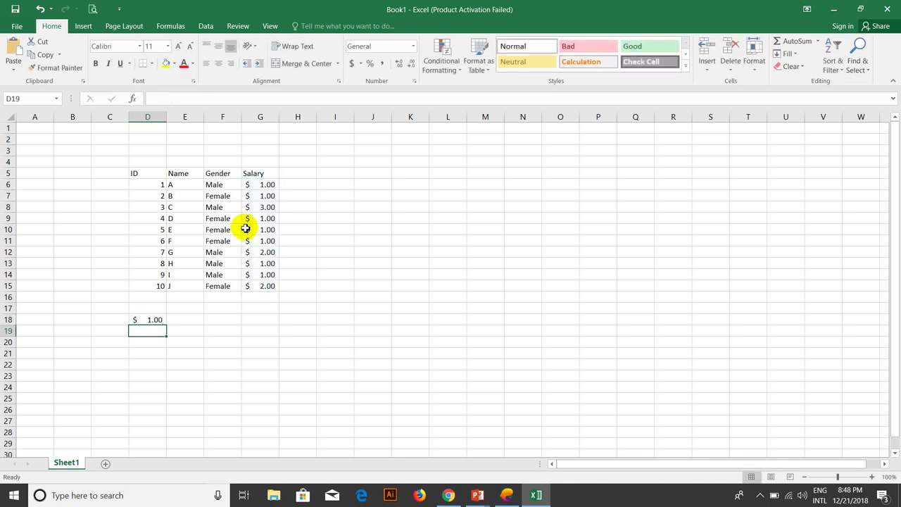
{"action": "left_click", "coordinate": [144, 321]}
Step: Replace D18's formula with =MIN(F6:F15) over the Gender column
{"action": "double_click", "coordinate": [143, 321]}
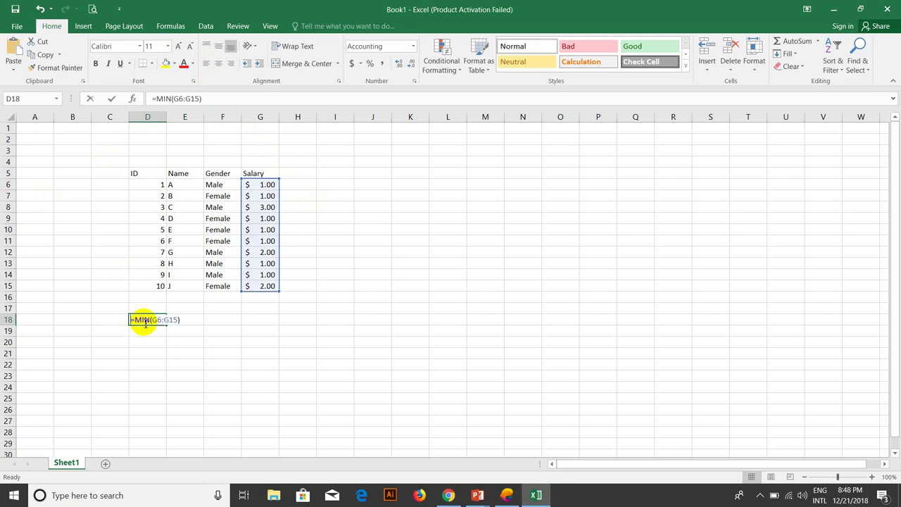
{"action": "key", "text": "shift+Home"}
{"action": "type", "text": "=min"}
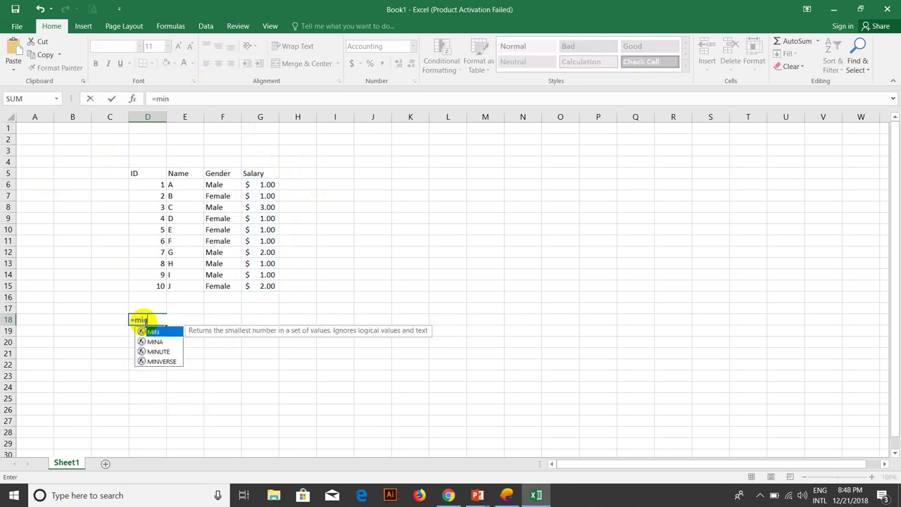
{"action": "type", "text": "("}
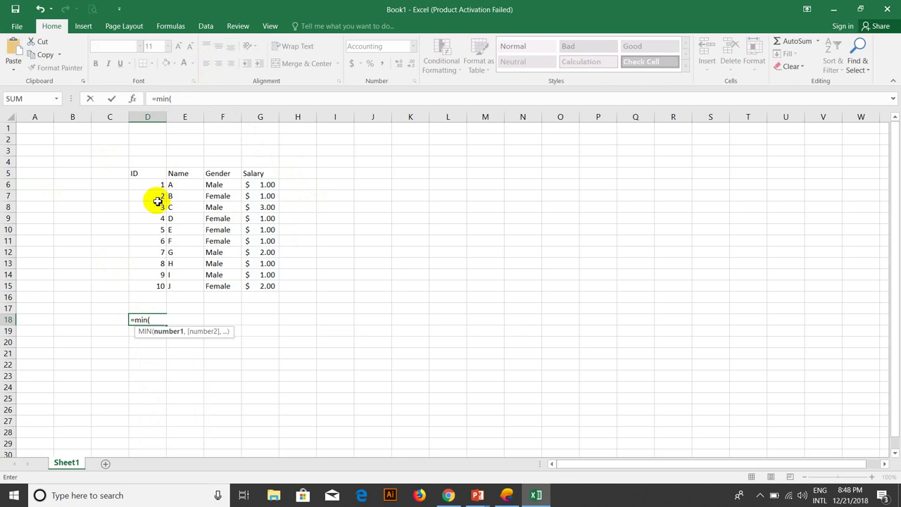
{"action": "left_click_drag", "start_coordinate": [215, 185], "coordinate": [235, 290]}
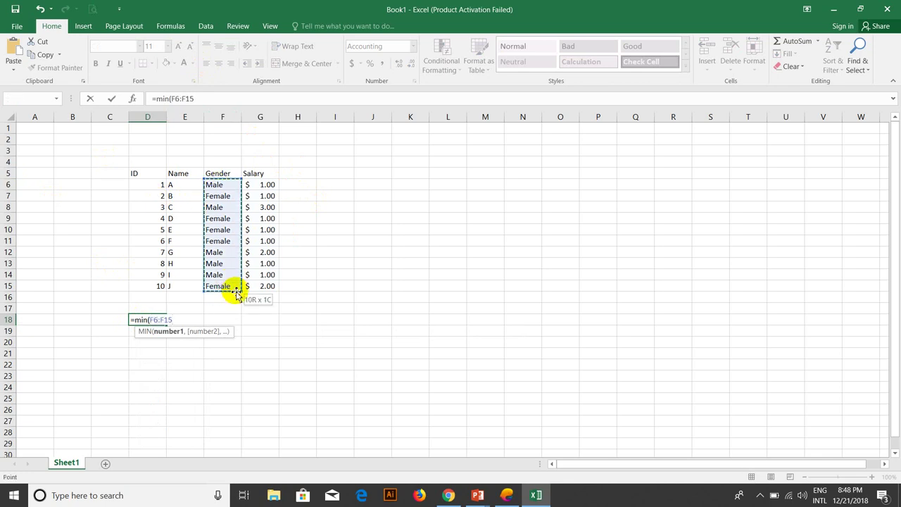
{"action": "left_click_drag", "start_coordinate": [236, 292], "coordinate": [238, 287]}
{"action": "type", "text": ")"}
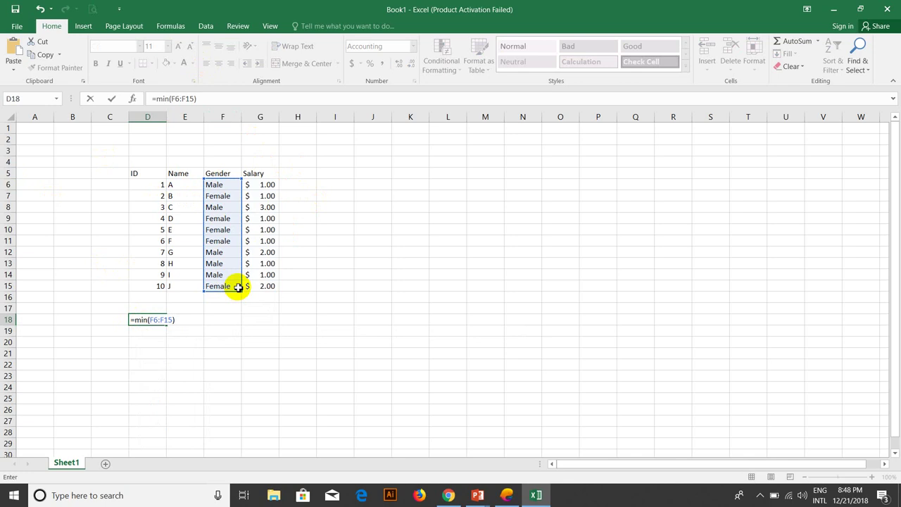
{"action": "key", "text": "Return"}
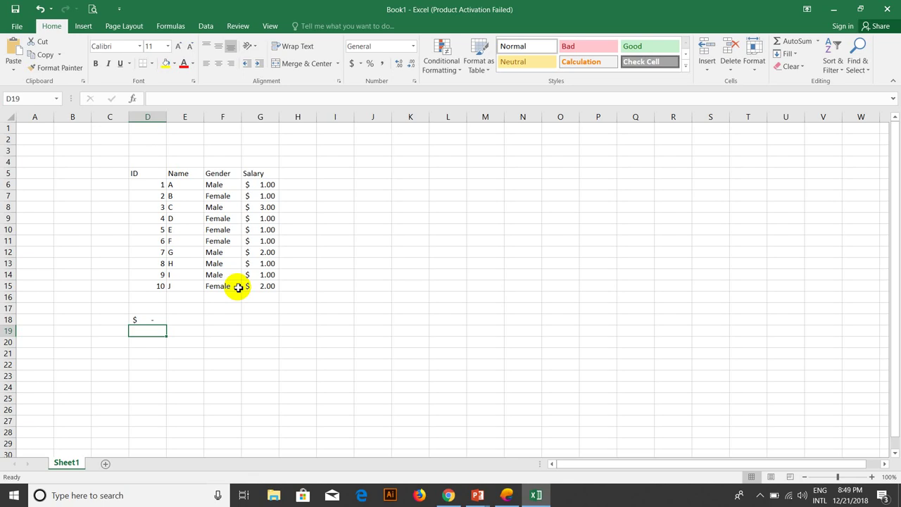
{"action": "left_click", "coordinate": [148, 319]}
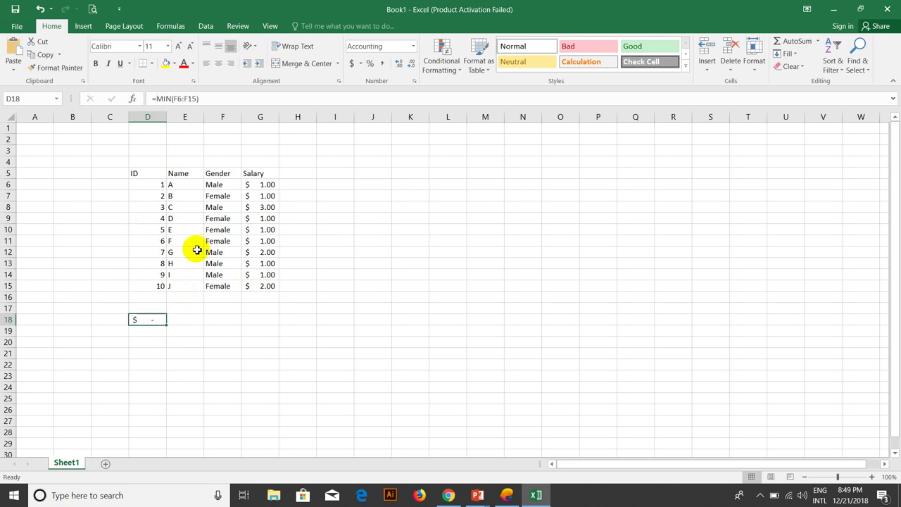
Step: Edit D18 back to =MIN(G6:G15) over the salaries
{"action": "key", "text": "F2"}
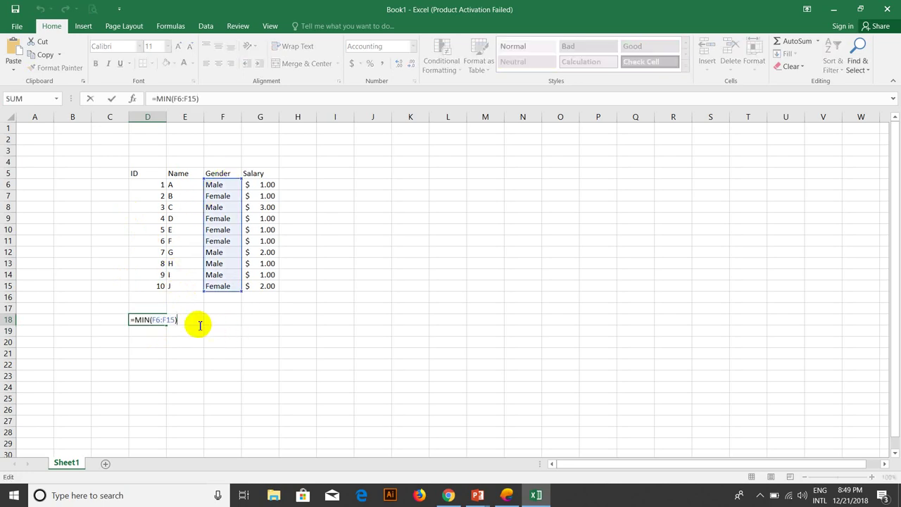
{"action": "key", "text": "BackSpace"}
{"action": "key", "text": "BackSpace"}
{"action": "key", "text": "BackSpace"}
{"action": "key", "text": "BackSpace"}
{"action": "key", "text": "BackSpace"}
{"action": "key", "text": "BackSpace"}
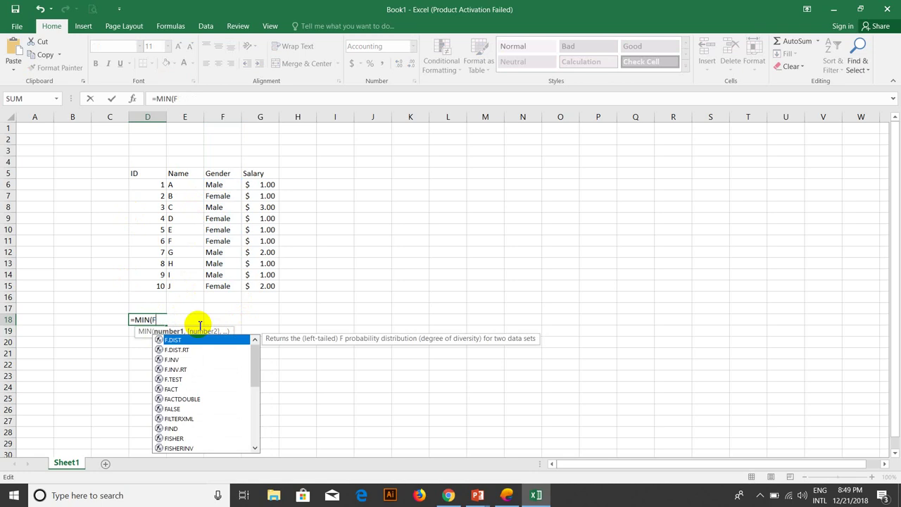
{"action": "key", "text": "BackSpace"}
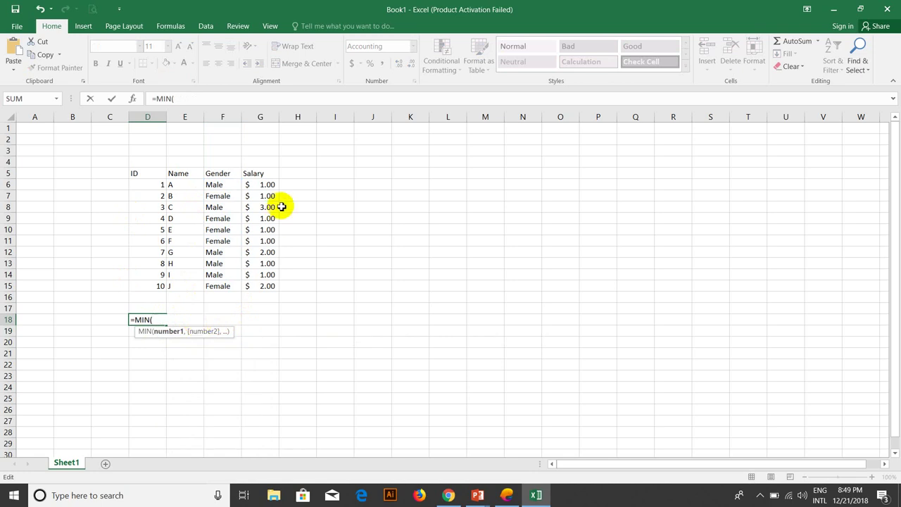
{"action": "left_click_drag", "start_coordinate": [268, 185], "coordinate": [268, 287]}
{"action": "type", "text": ")"}
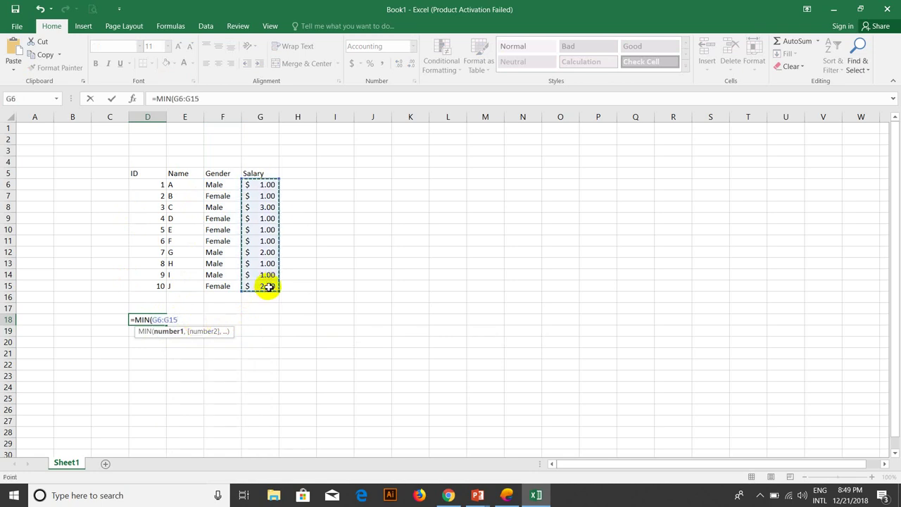
{"action": "key", "text": "Return"}
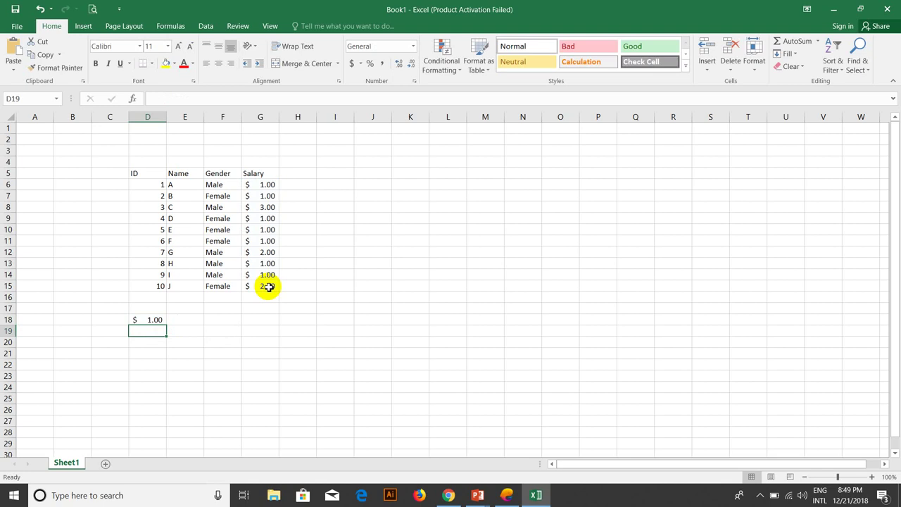
Step: Retype D18 as =MIN(F6:F15), which displays a dash
{"action": "left_click", "coordinate": [145, 318]}
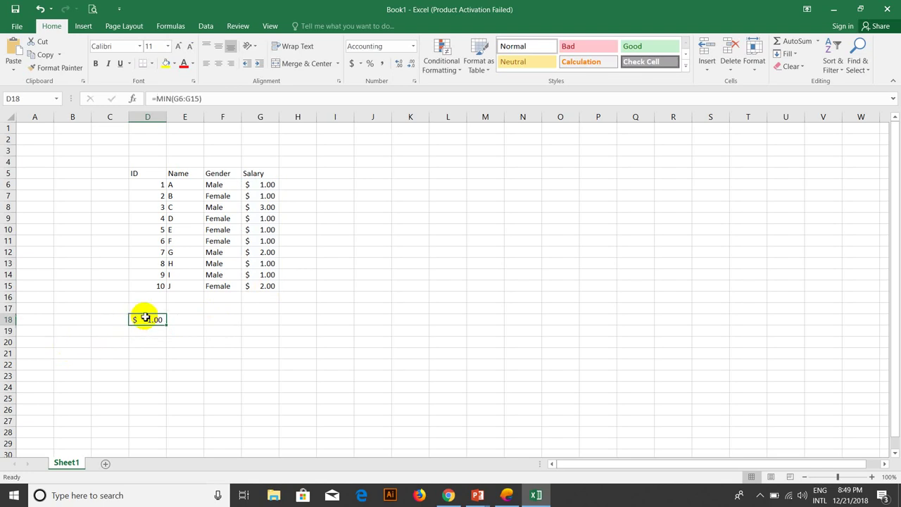
{"action": "type", "text": "=min"}
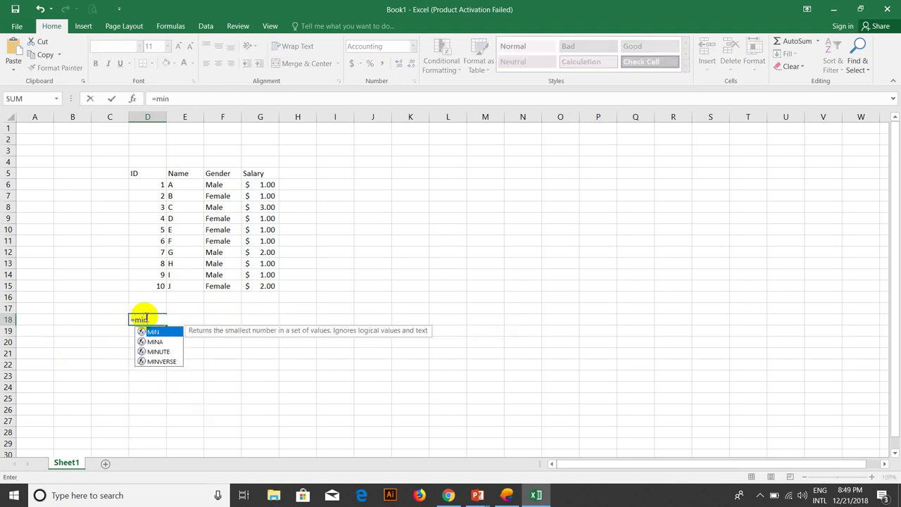
{"action": "type", "text": "("}
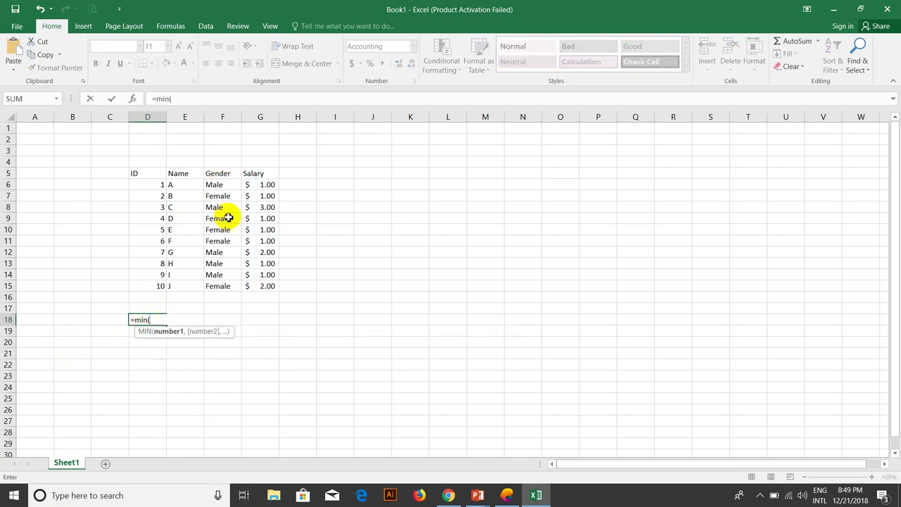
{"action": "left_click_drag", "start_coordinate": [222, 184], "coordinate": [226, 285]}
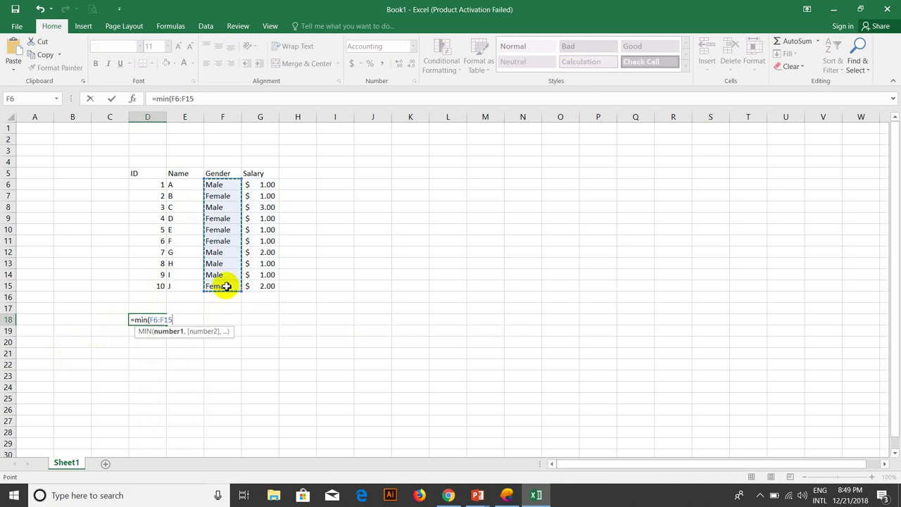
{"action": "type", "text": ")"}
{"action": "key", "text": "Return"}
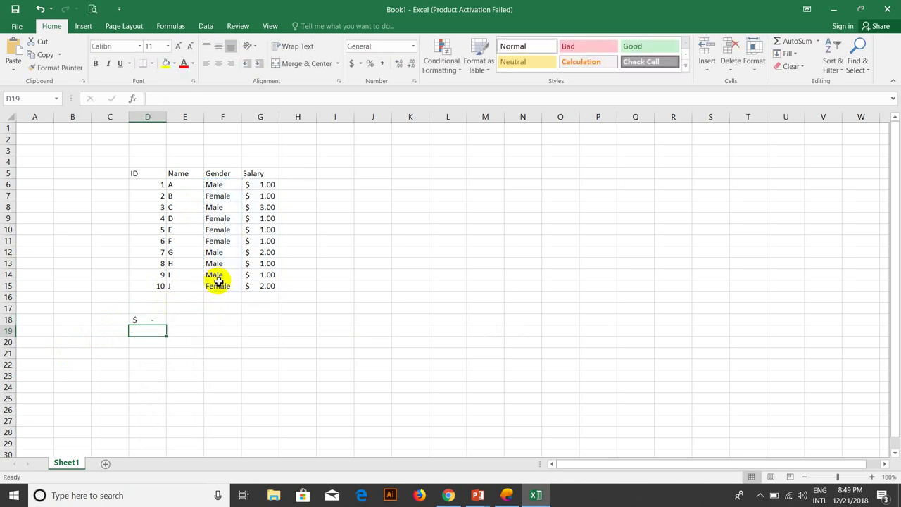
{"action": "left_click", "coordinate": [140, 321]}
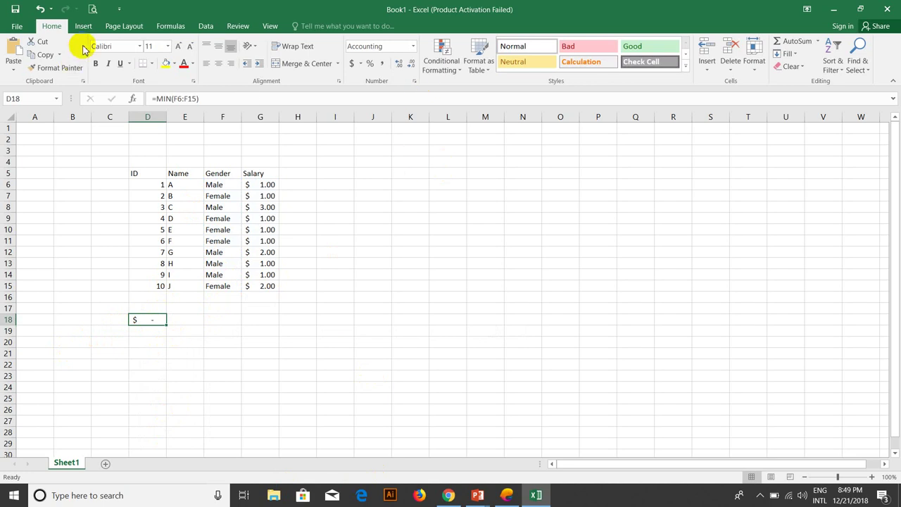
{"action": "right_click", "coordinate": [145, 321]}
{"action": "left_click", "coordinate": [134, 320]}
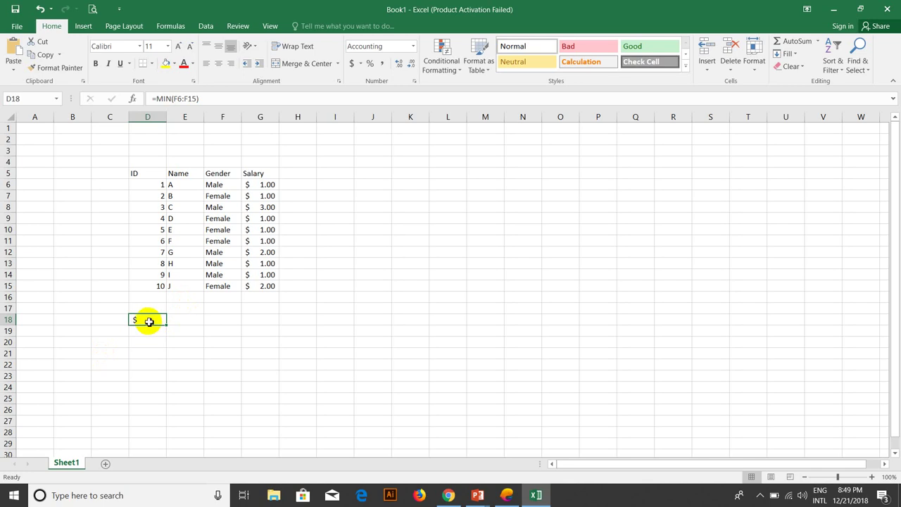
{"action": "right_click", "coordinate": [149, 321]}
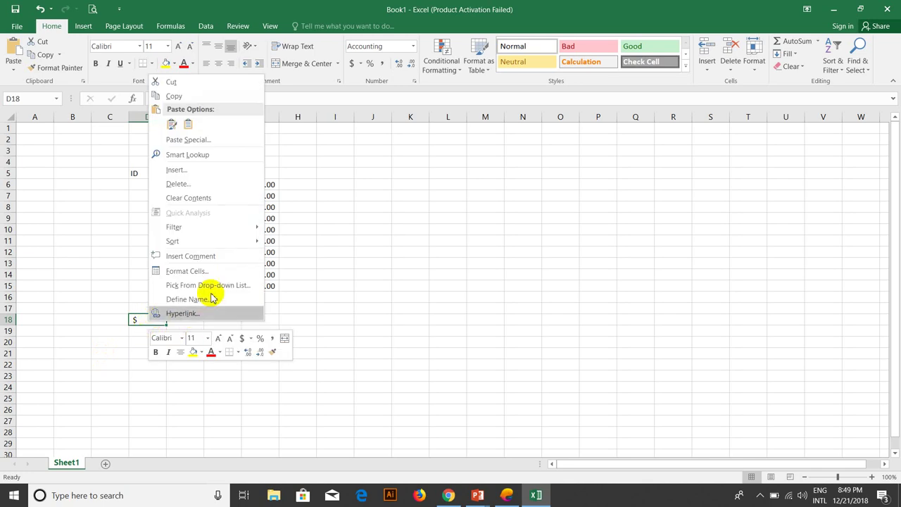
{"action": "left_click", "coordinate": [184, 271]}
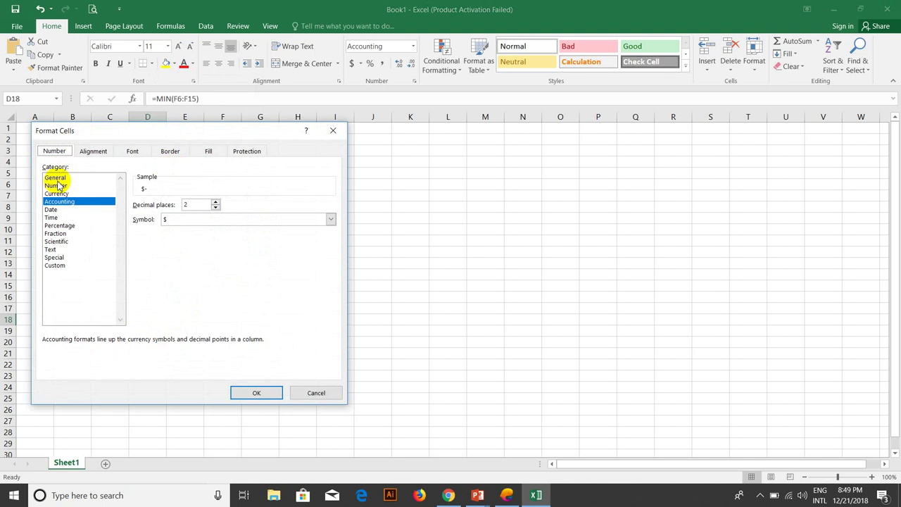
{"action": "left_click", "coordinate": [55, 177]}
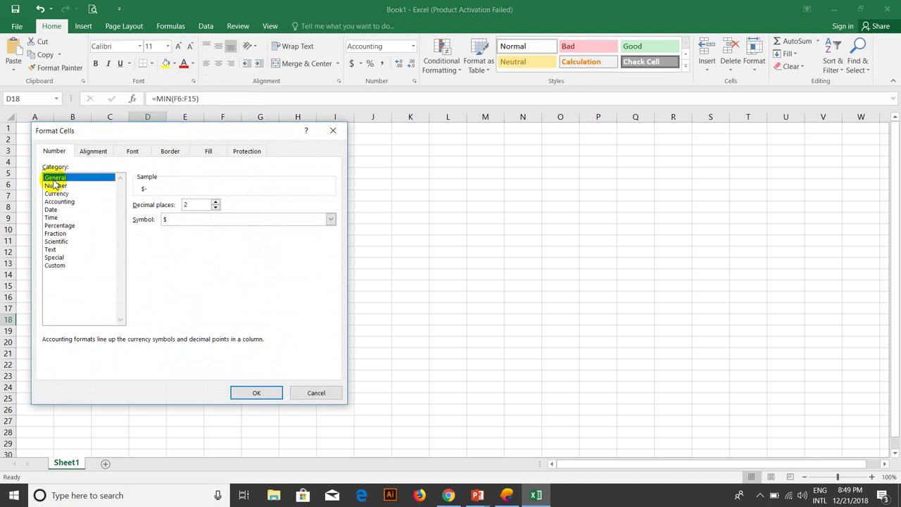
{"action": "left_click", "coordinate": [253, 391]}
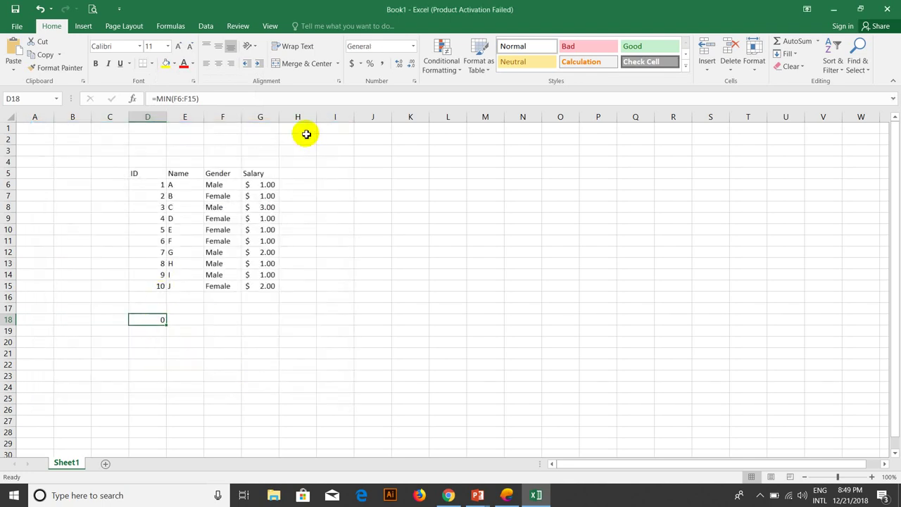
{"action": "left_click", "coordinate": [350, 64]}
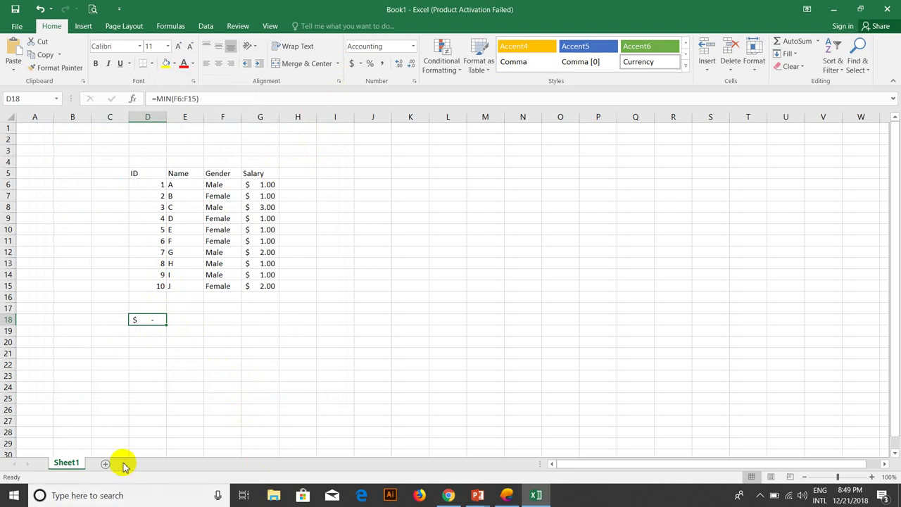
{"action": "type", "text": "="}
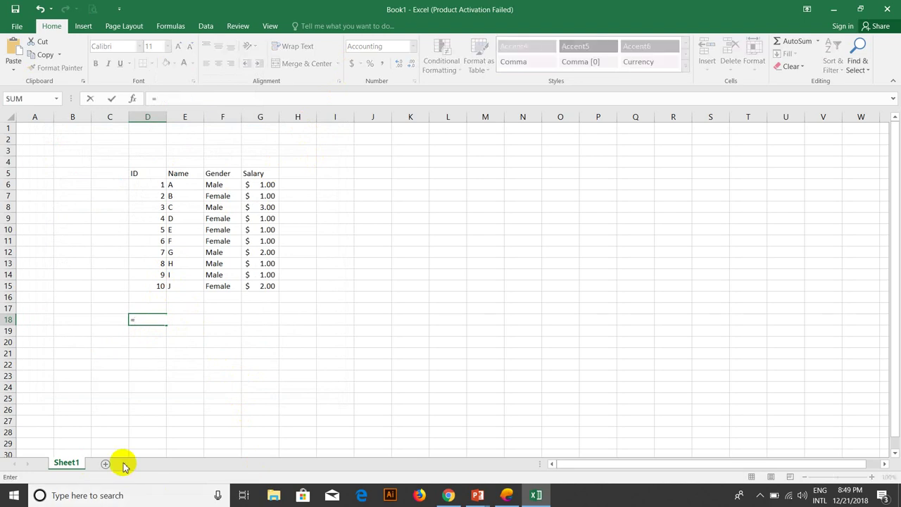
{"action": "key", "text": "Escape"}
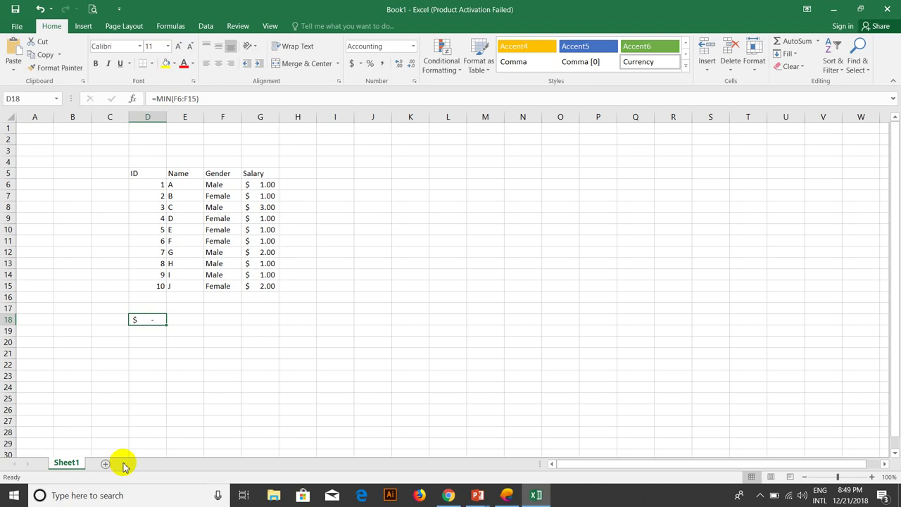
Step: Enter =MAX(G6:G15) in D18, showing $3.00
{"action": "type", "text": "=ma"}
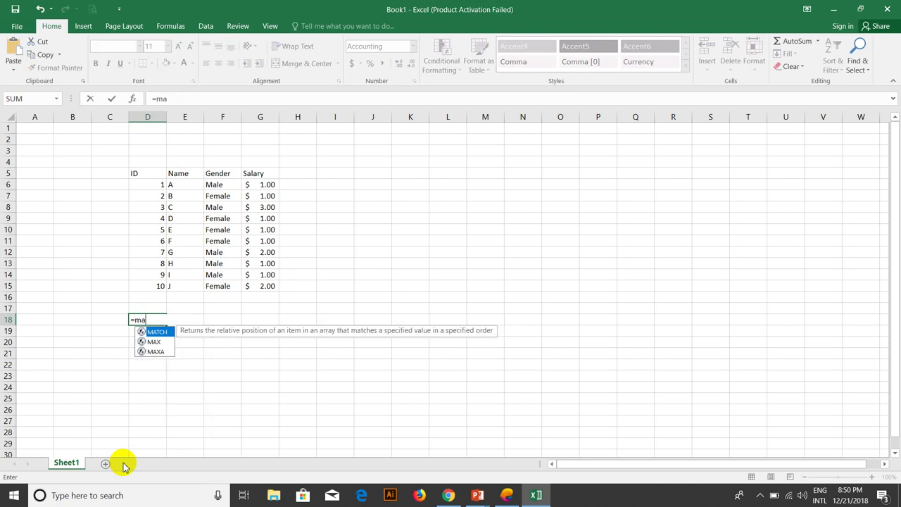
{"action": "type", "text": "x"}
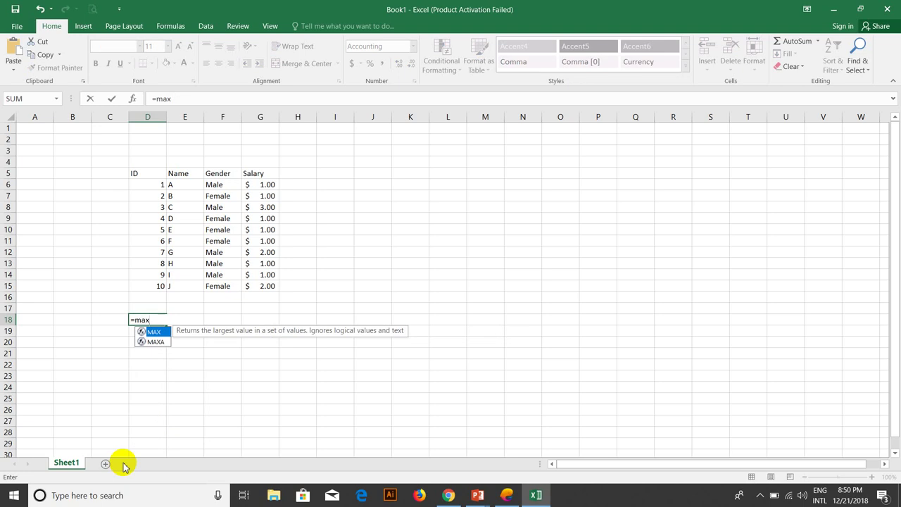
{"action": "type", "text": "("}
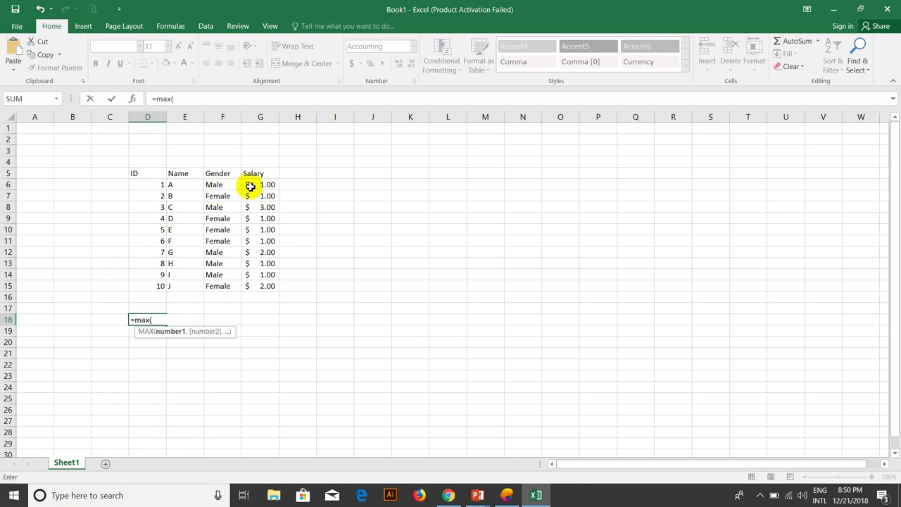
{"action": "left_click_drag", "start_coordinate": [257, 184], "coordinate": [272, 283]}
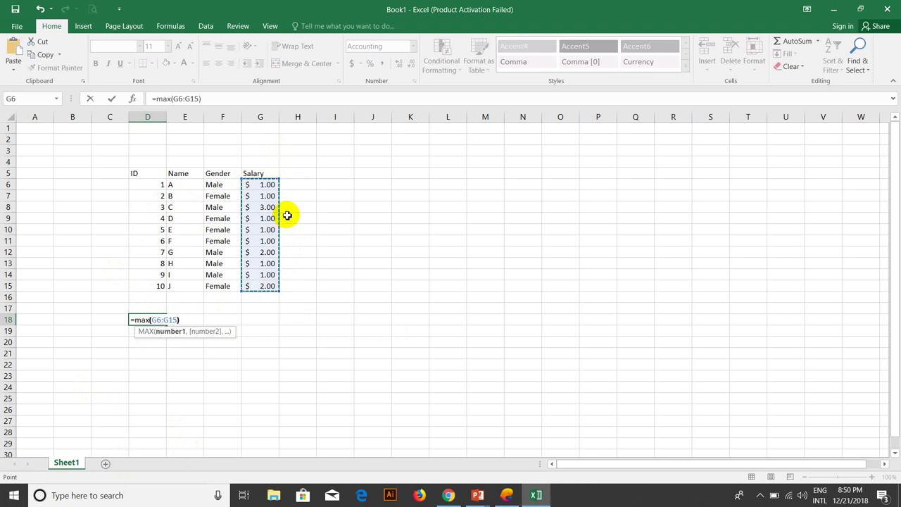
{"action": "type", "text": ")"}
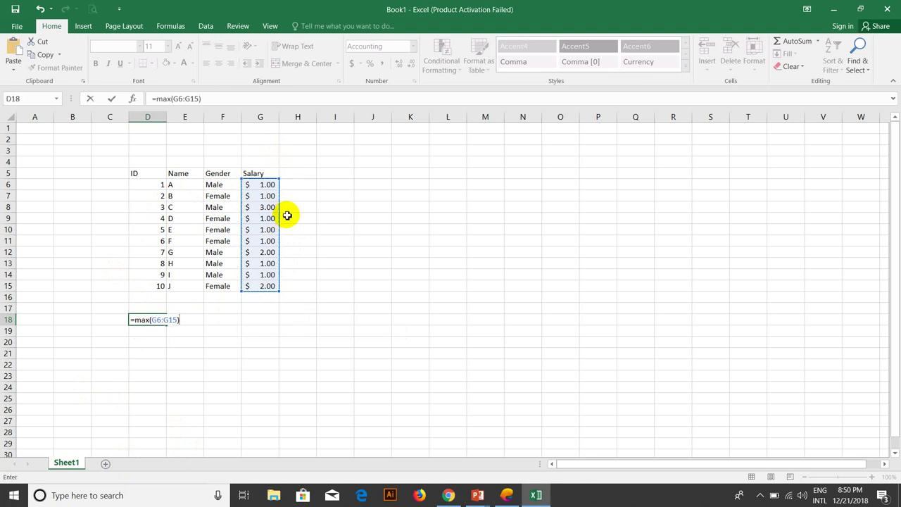
{"action": "key", "text": "Return"}
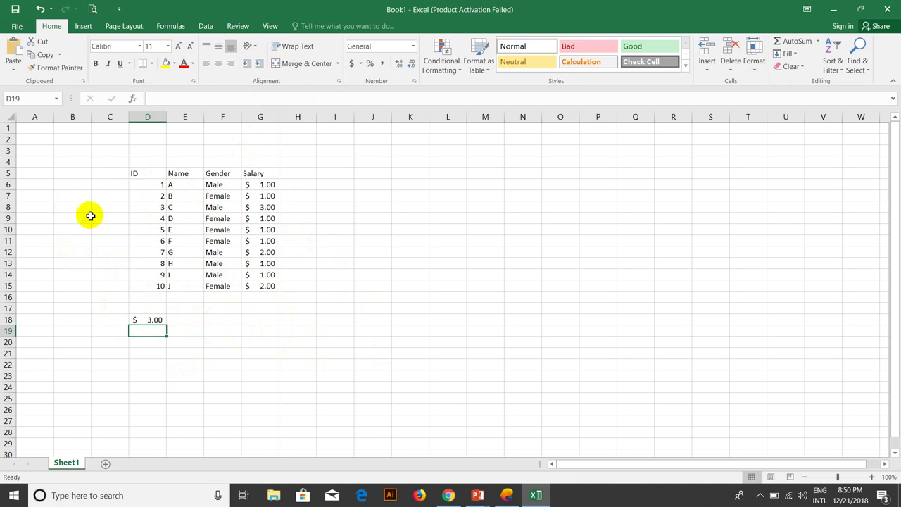
Step: Type the nested =min(max(min(max(G6:G15),2... formula into D18, fixing the 'maz' typos
{"action": "left_click", "coordinate": [138, 320]}
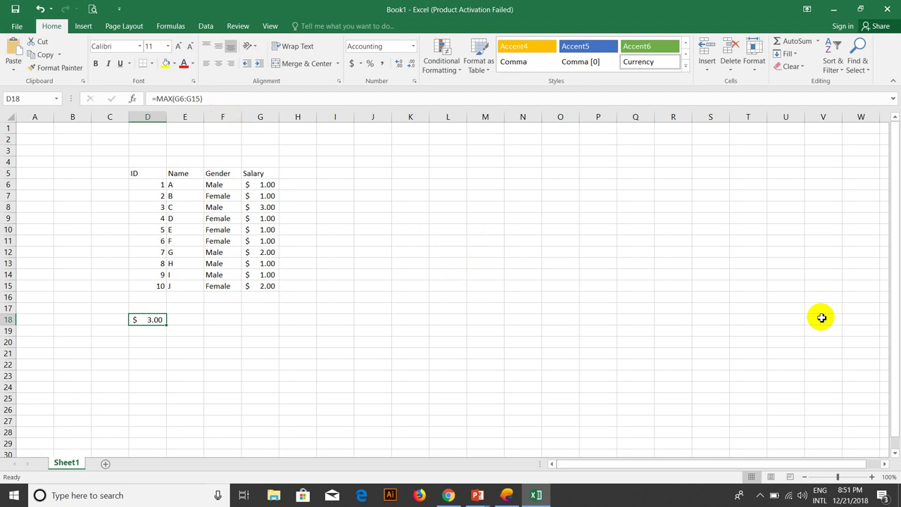
{"action": "type", "text": "=mi"}
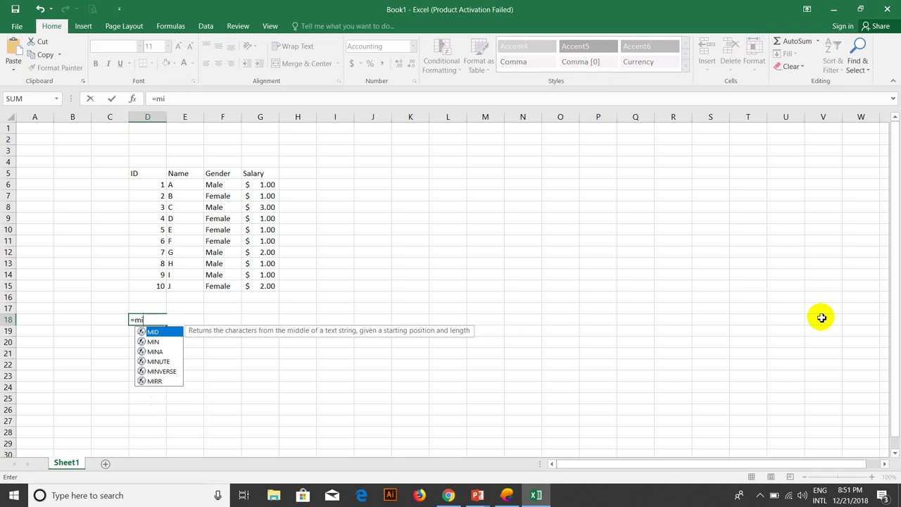
{"action": "type", "text": "n("}
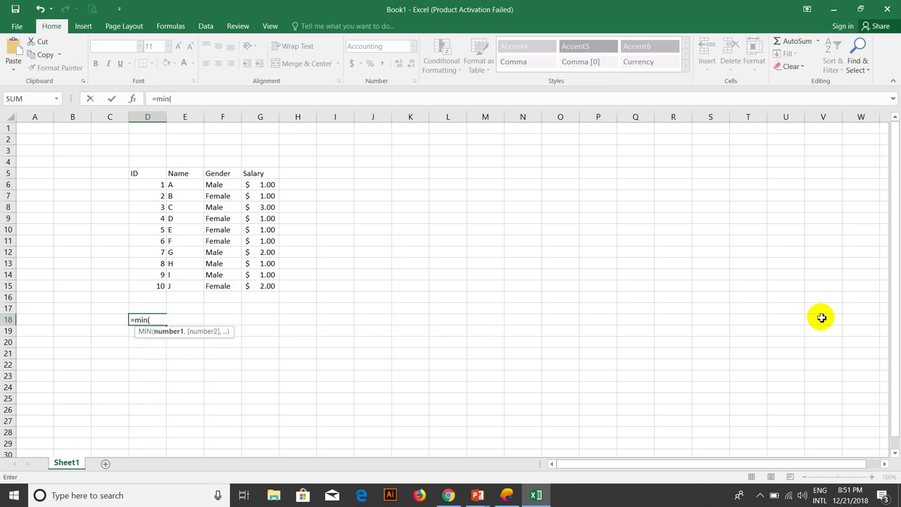
{"action": "type", "text": "maz"}
{"action": "key", "text": "BackSpace"}
{"action": "type", "text": "x("}
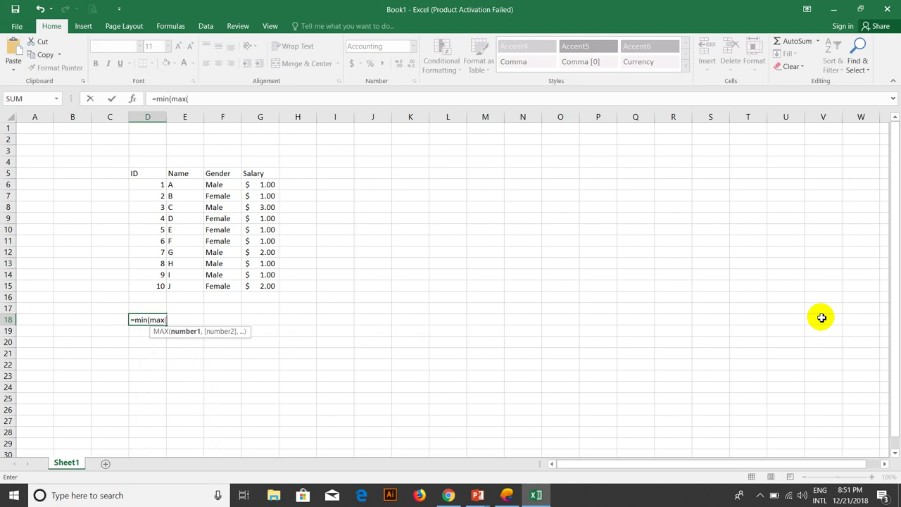
{"action": "type", "text": "min("}
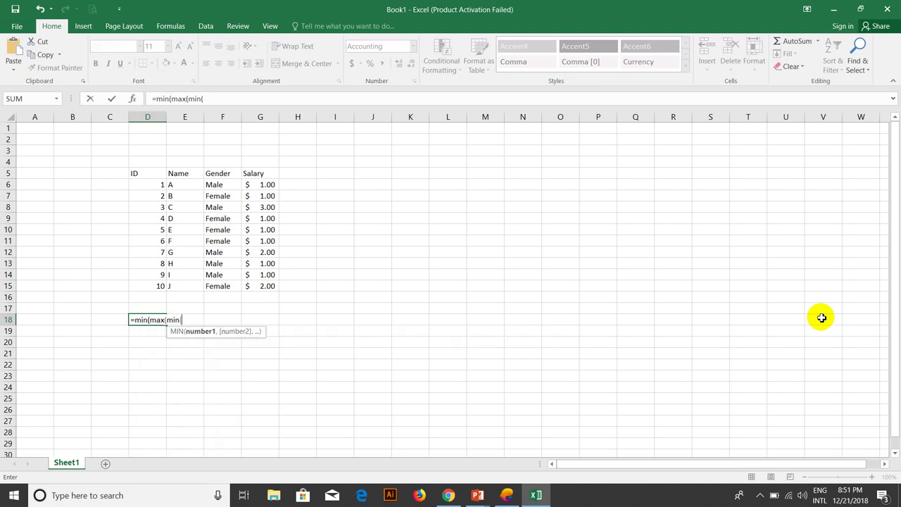
{"action": "type", "text": "maz"}
{"action": "key", "text": "BackSpace"}
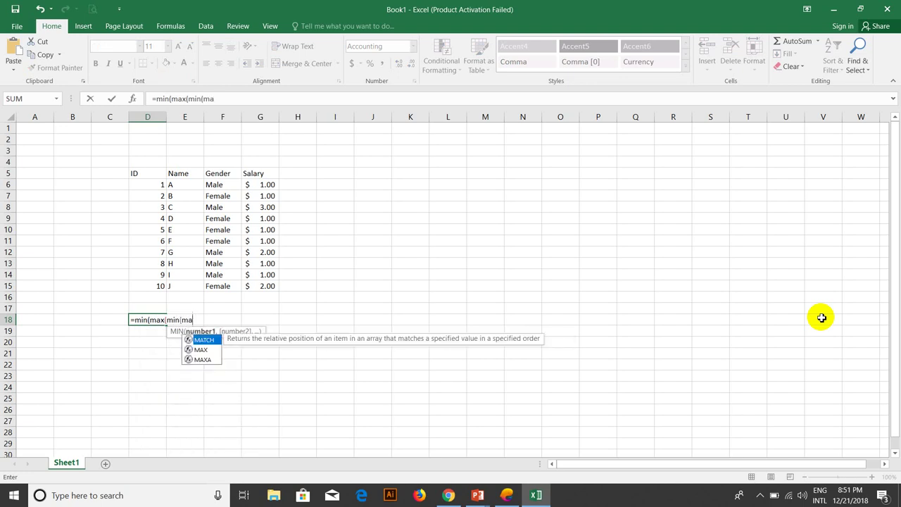
{"action": "type", "text": "x"}
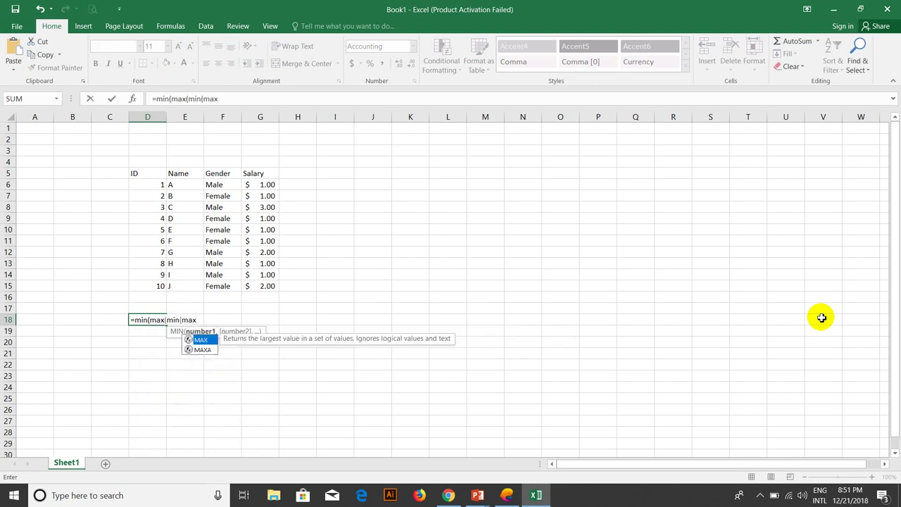
{"action": "type", "text": "("}
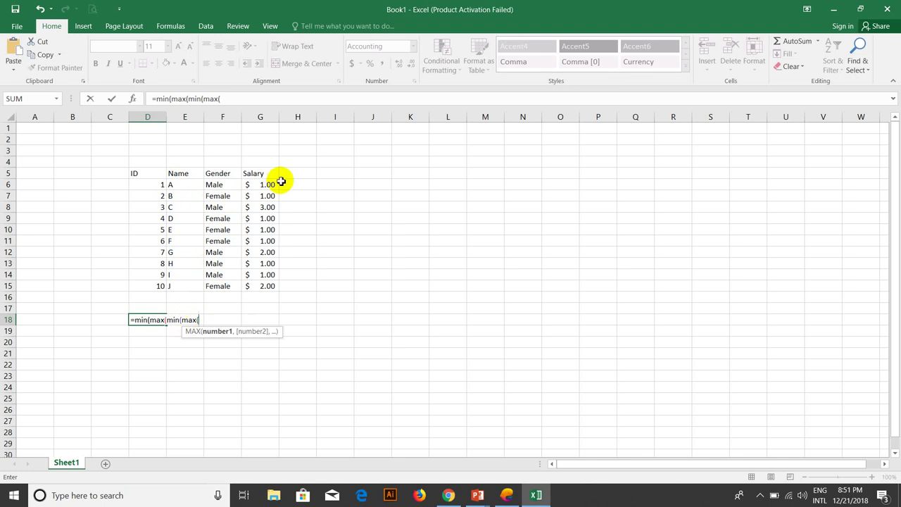
{"action": "left_click_drag", "start_coordinate": [265, 185], "coordinate": [266, 292]}
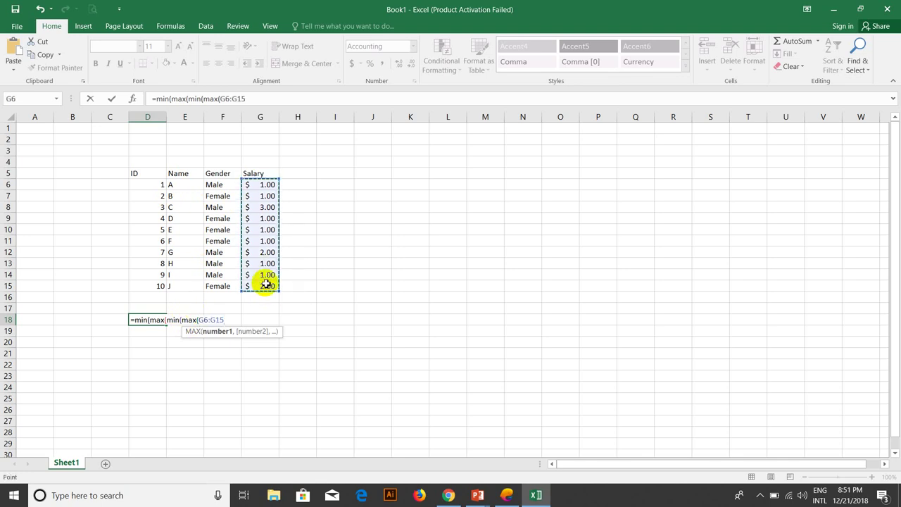
{"action": "type", "text": "),2"}
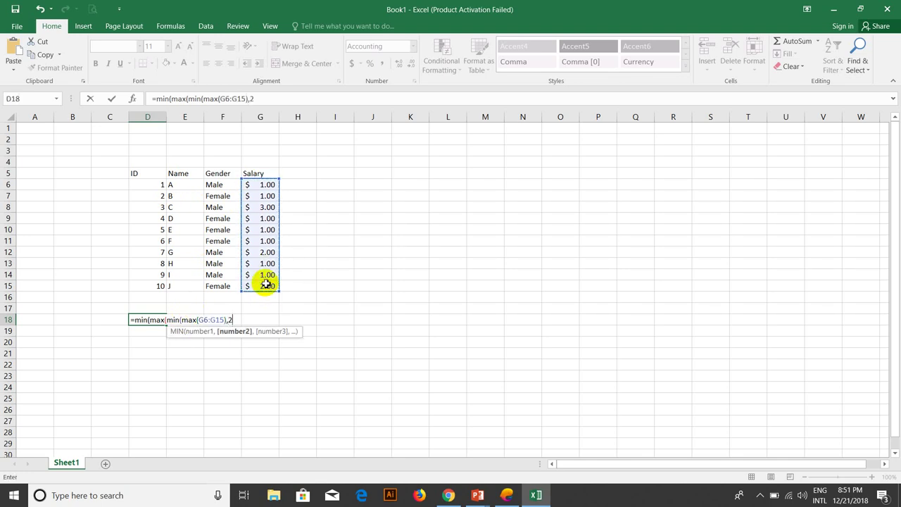
{"action": "type", "text": ",2,2),2"}
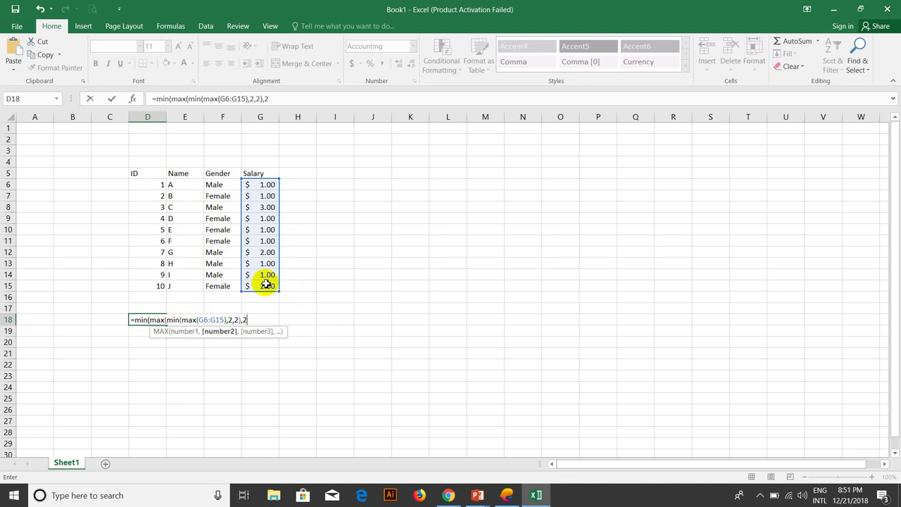
{"action": "type", "text": ","}
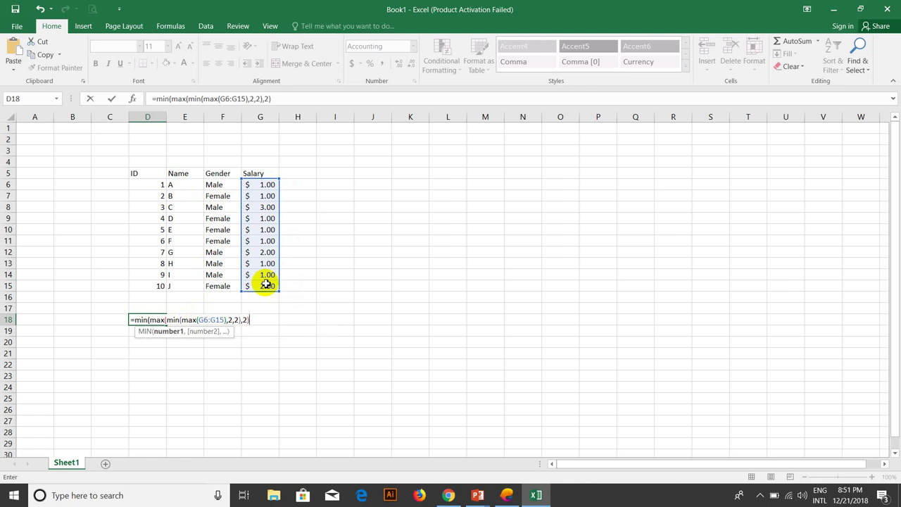
{"action": "type", "text": ",2)"}
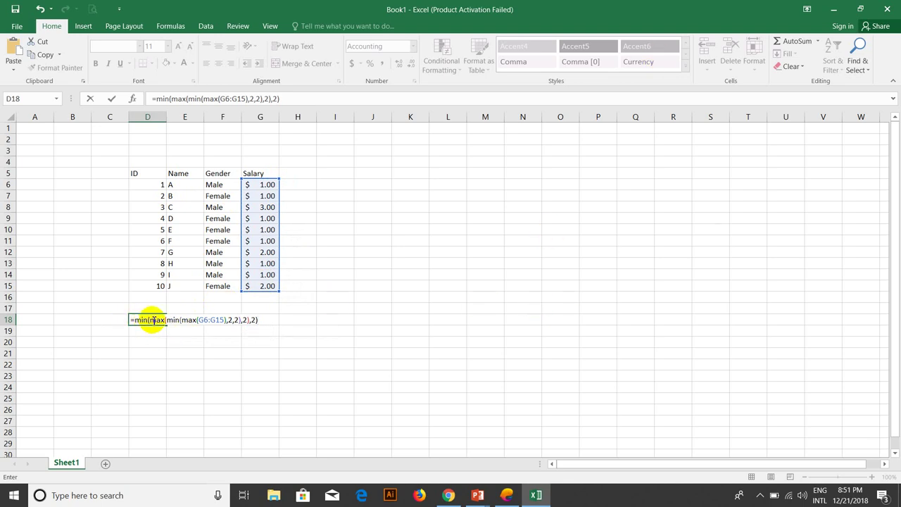
{"action": "left_click_drag", "start_coordinate": [149, 320], "coordinate": [243, 320]}
{"action": "mouse_move", "coordinate": [263, 187]}
{"action": "left_mouse_down"}
{"action": "mouse_move", "coordinate": [228, 322]}
{"action": "mouse_move", "coordinate": [251, 324]}
{"action": "mouse_move", "coordinate": [150, 322]}
{"action": "left_mouse_up"}
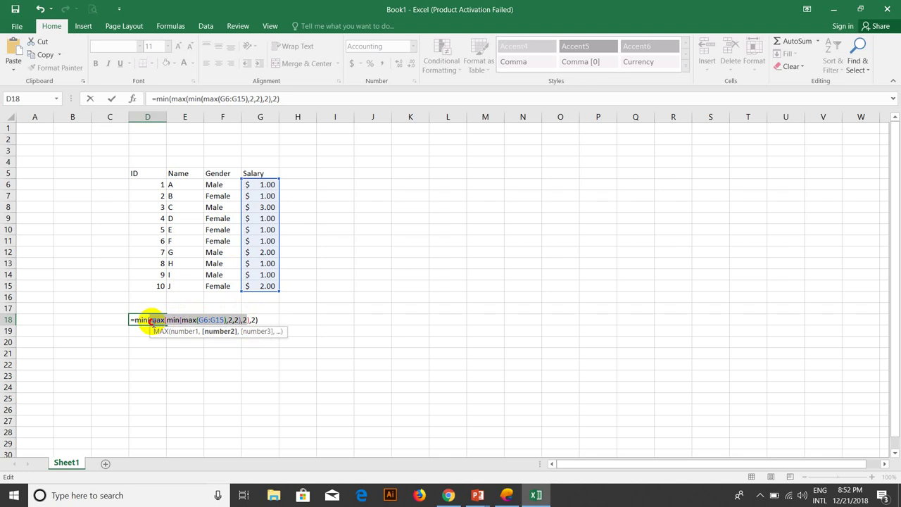
{"action": "left_click_drag", "start_coordinate": [150, 322], "coordinate": [195, 321]}
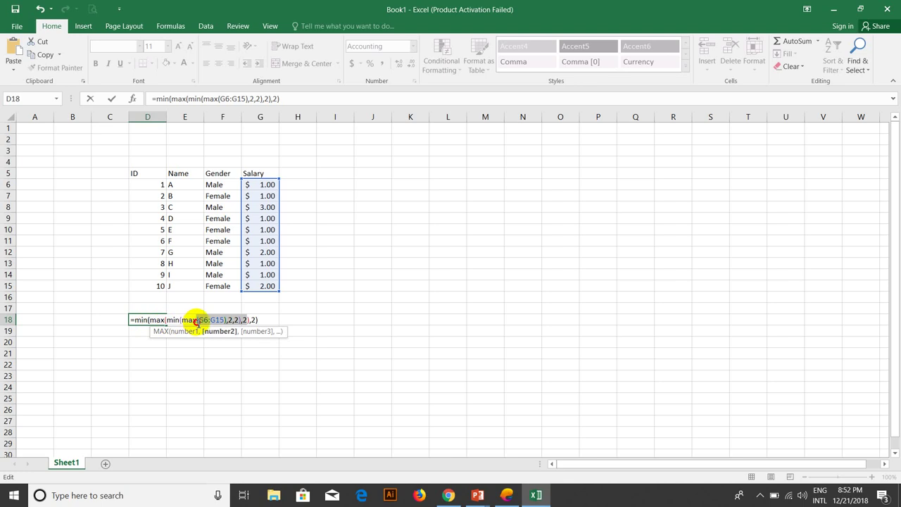
{"action": "left_click_drag", "start_coordinate": [196, 321], "coordinate": [170, 313]}
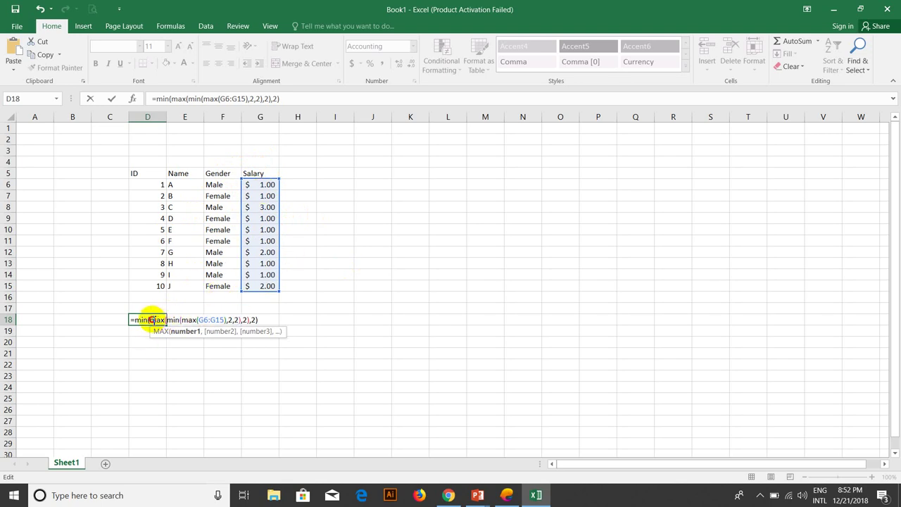
{"action": "mouse_move", "coordinate": [151, 320]}
{"action": "left_mouse_down"}
{"action": "mouse_move", "coordinate": [248, 320]}
{"action": "mouse_move", "coordinate": [250, 335]}
{"action": "mouse_move", "coordinate": [242, 325]}
{"action": "left_mouse_up"}
{"action": "key", "text": "Delete"}
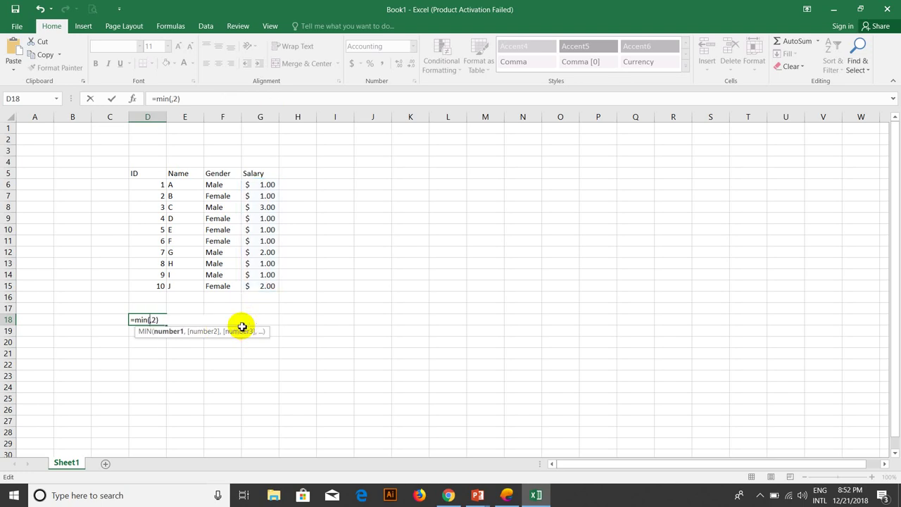
{"action": "key", "text": "ctrl+z"}
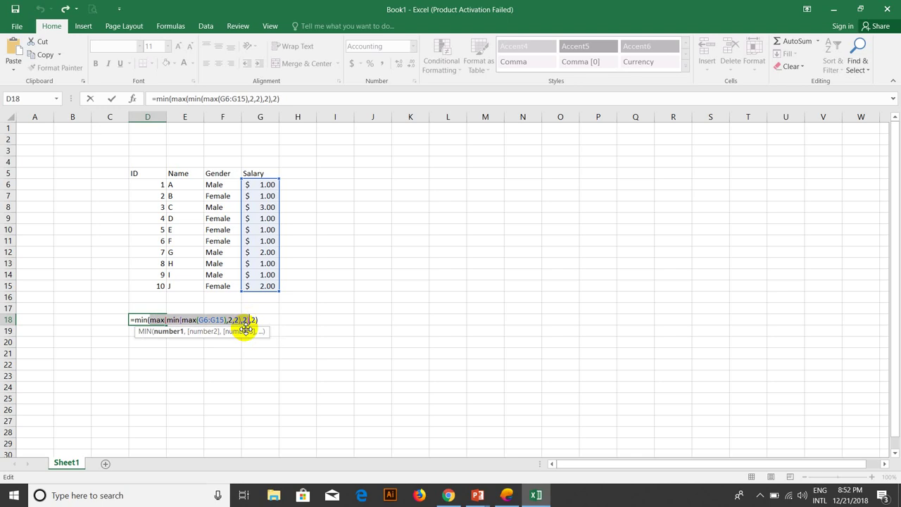
Step: Prefix D18's formula with an apostrophe so it displays as text
{"action": "left_click", "coordinate": [131, 319]}
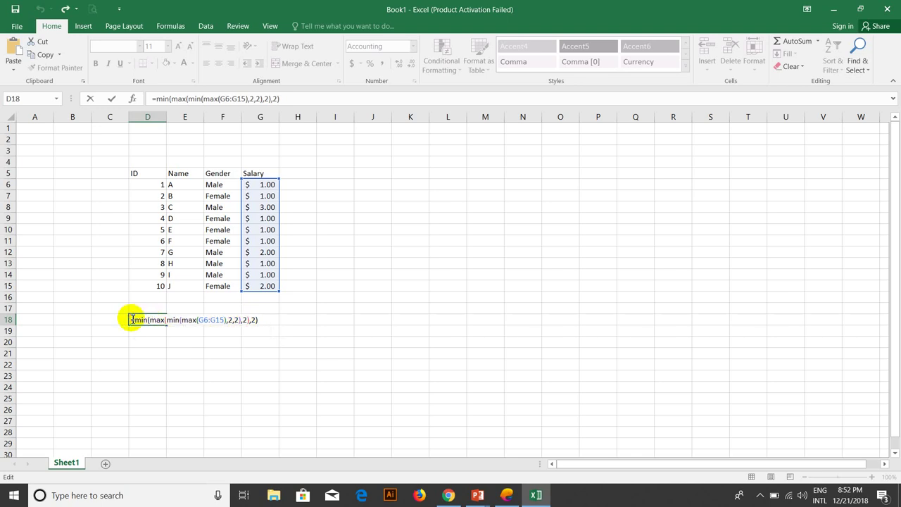
{"action": "type", "text": "'"}
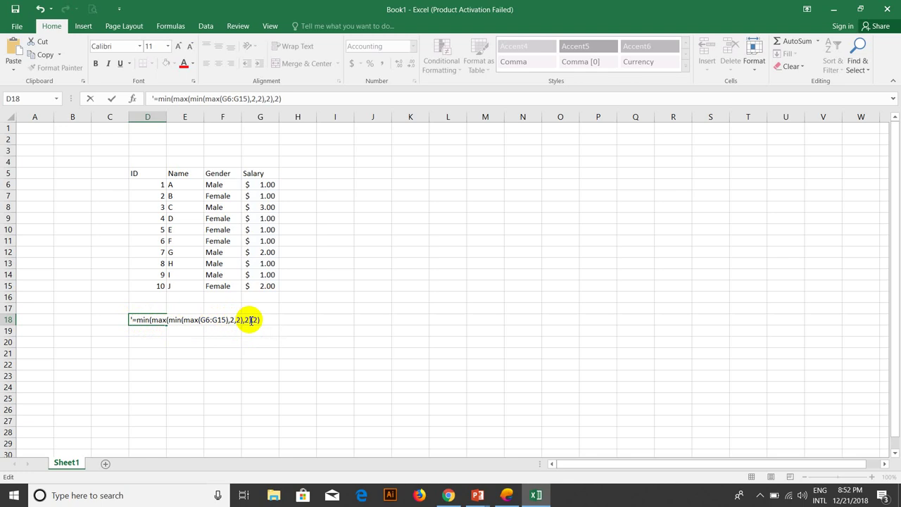
{"action": "left_click_drag", "start_coordinate": [250, 320], "coordinate": [152, 322]}
{"action": "key", "text": "ctrl+c"}
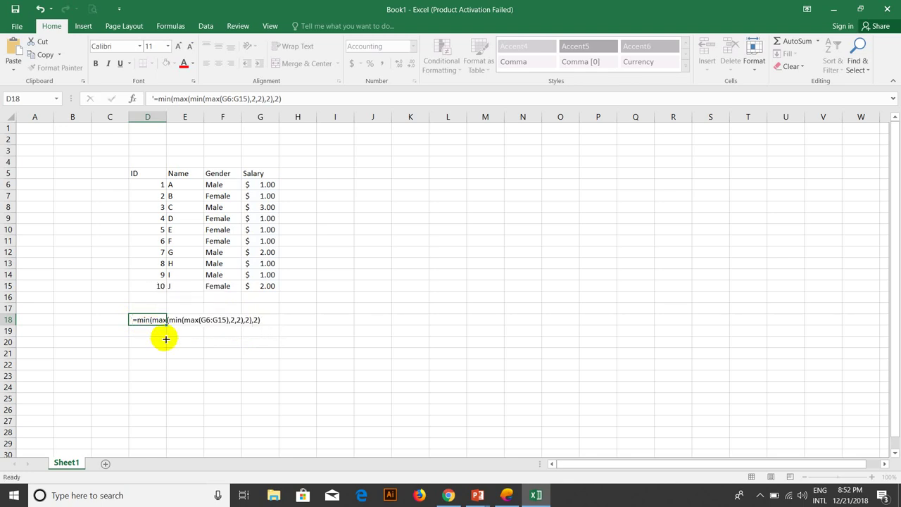
Step: Put =max(min(max(G6:G15),2,2),2) in D19, which returns $2.00
{"action": "left_click", "coordinate": [164, 335]}
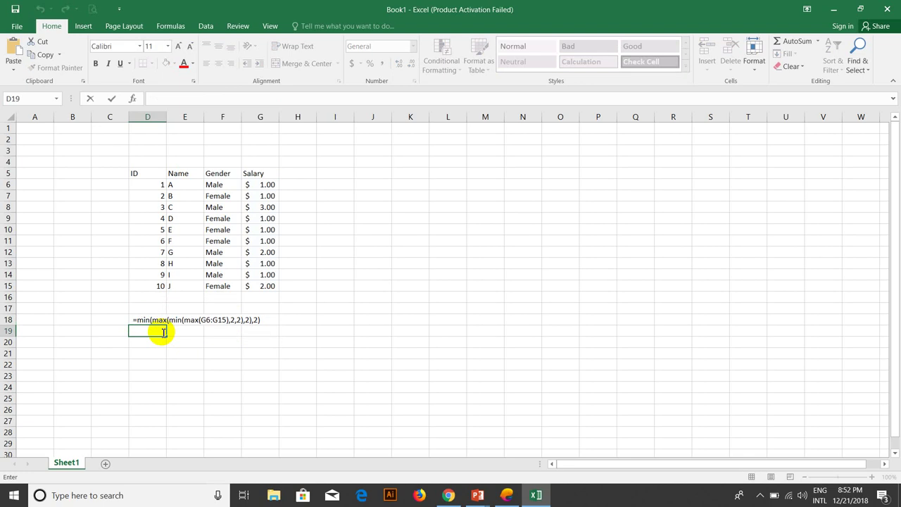
{"action": "type", "text": "="}
{"action": "key", "text": "ctrl+v"}
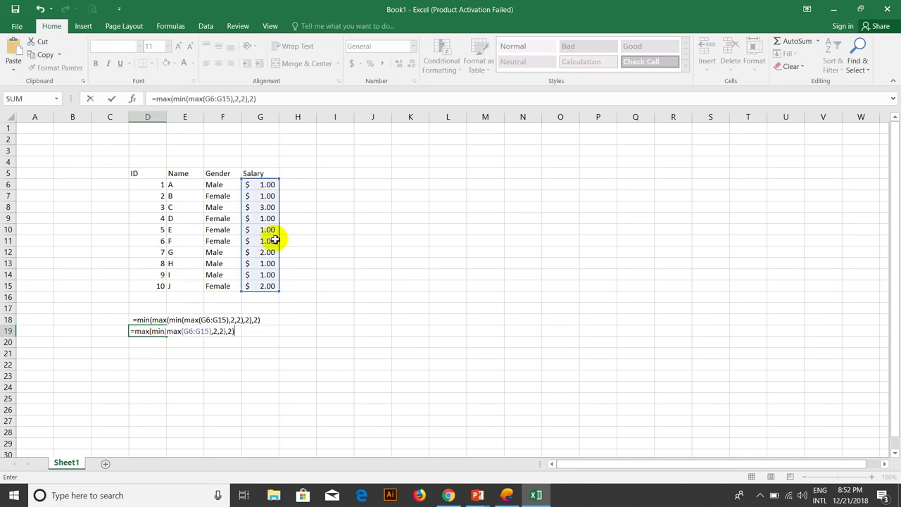
{"action": "key", "text": "Return"}
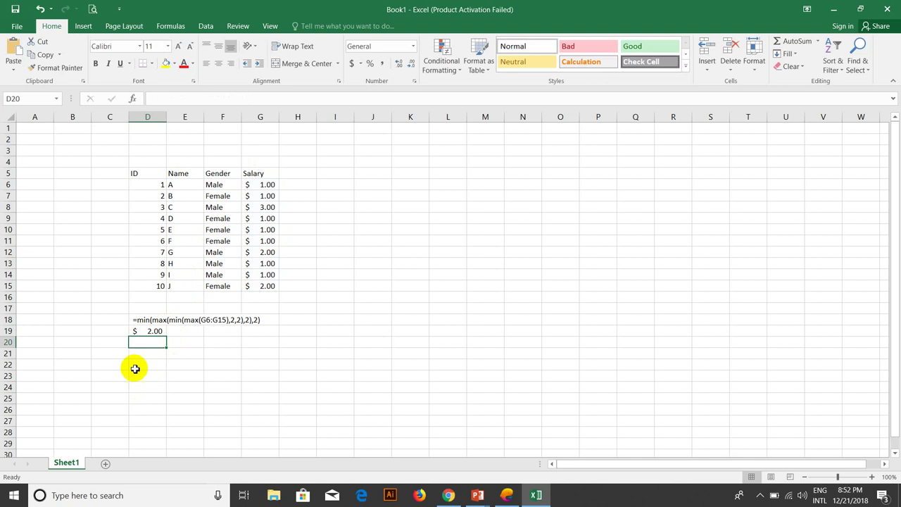
{"action": "left_click", "coordinate": [149, 331]}
{"action": "double_click", "coordinate": [150, 331]}
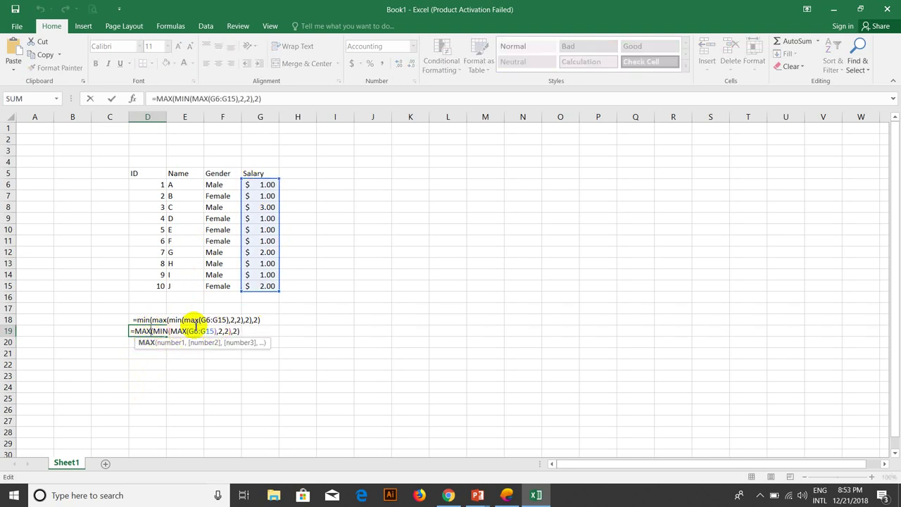
{"action": "left_click", "coordinate": [231, 330]}
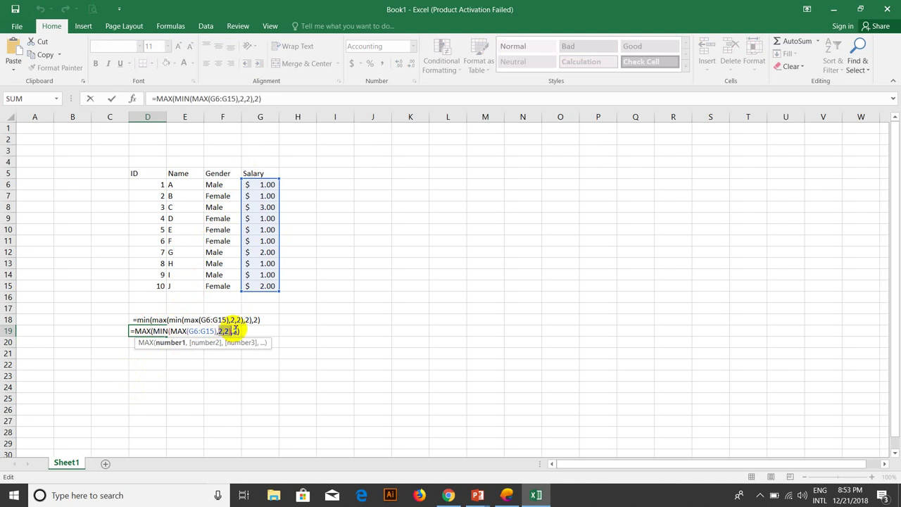
{"action": "left_click_drag", "start_coordinate": [170, 330], "coordinate": [217, 333]}
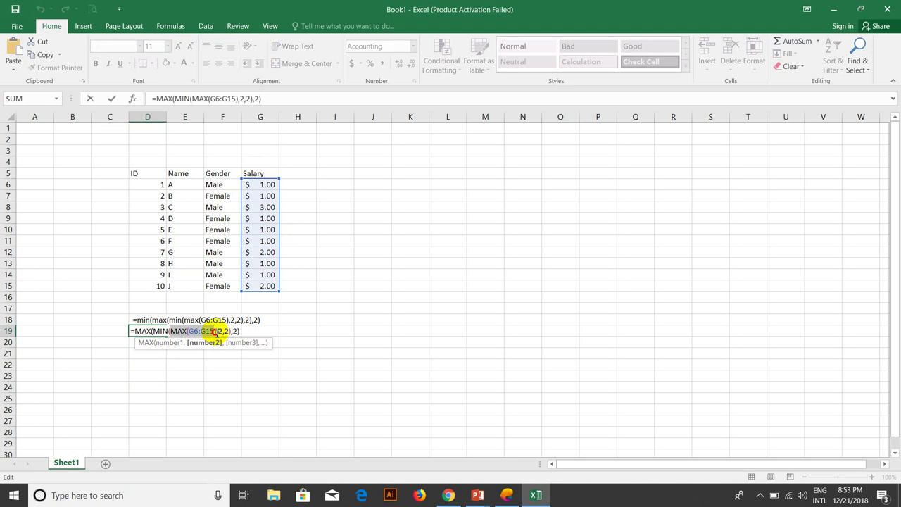
{"action": "left_click_drag", "start_coordinate": [215, 332], "coordinate": [218, 335]}
{"action": "type", "text": "3"}
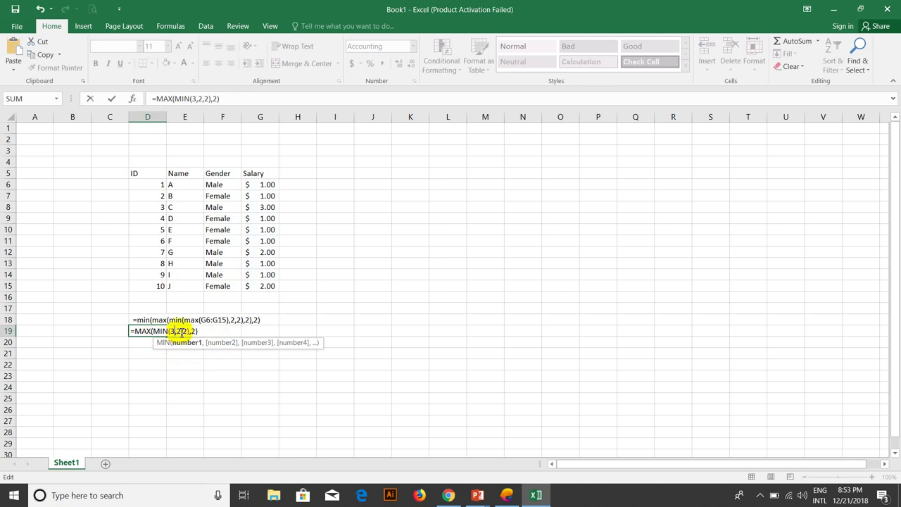
{"action": "left_click_drag", "start_coordinate": [152, 331], "coordinate": [177, 331]}
{"action": "key", "text": "Delete"}
{"action": "key", "text": "Delete"}
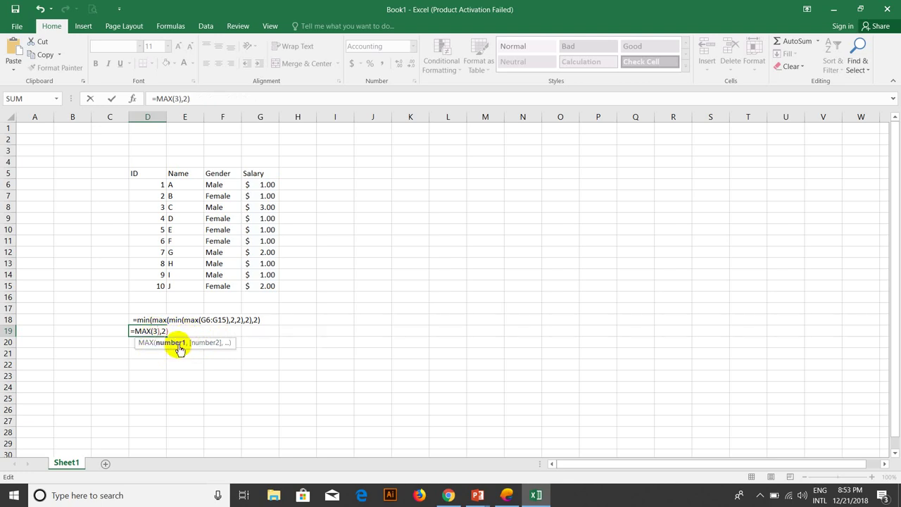
{"action": "key", "text": "BackSpace"}
{"action": "type", "text": "2"}
{"action": "key", "text": "Right"}
{"action": "key", "text": "BackSpace"}
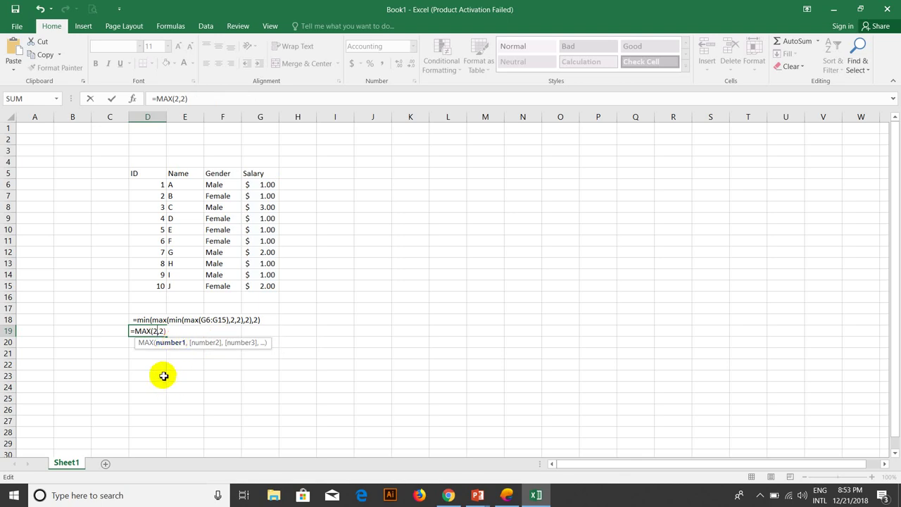
{"action": "key", "text": "Escape"}
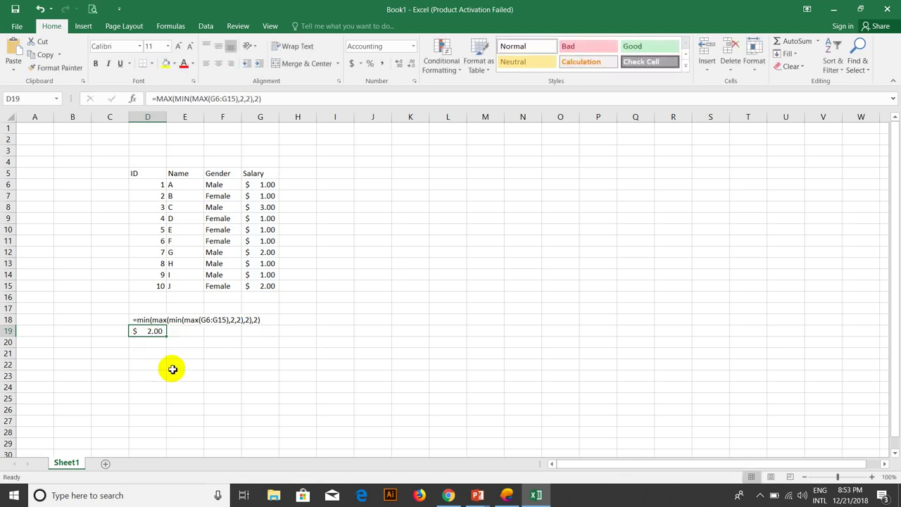
Step: Delete D19's final bracket, dismiss the typo and parenthesis warnings, and clear D19 empty
{"action": "key", "text": "F2"}
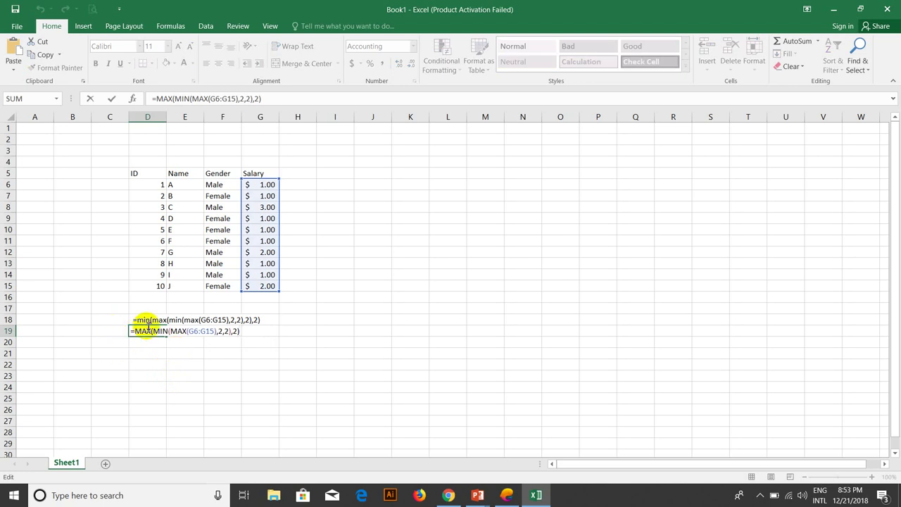
{"action": "key", "text": "BackSpace"}
{"action": "key", "text": "Return"}
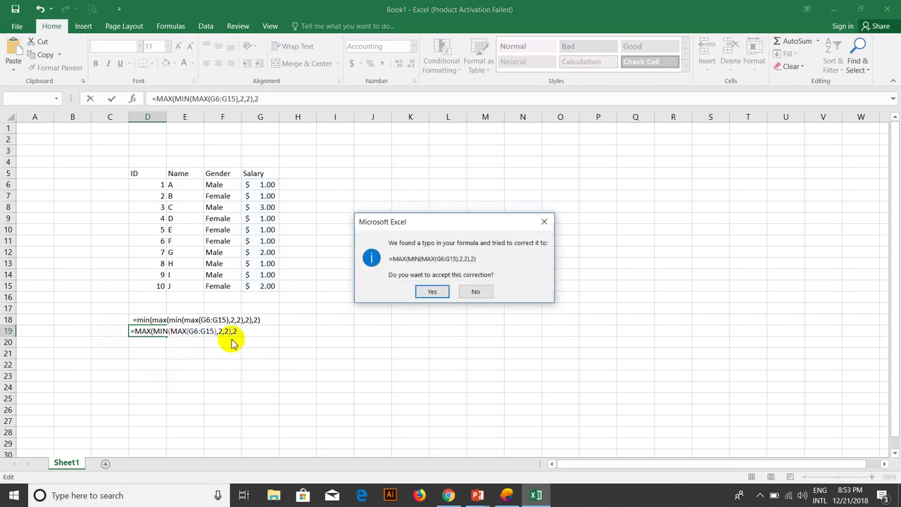
{"action": "left_click", "coordinate": [468, 295]}
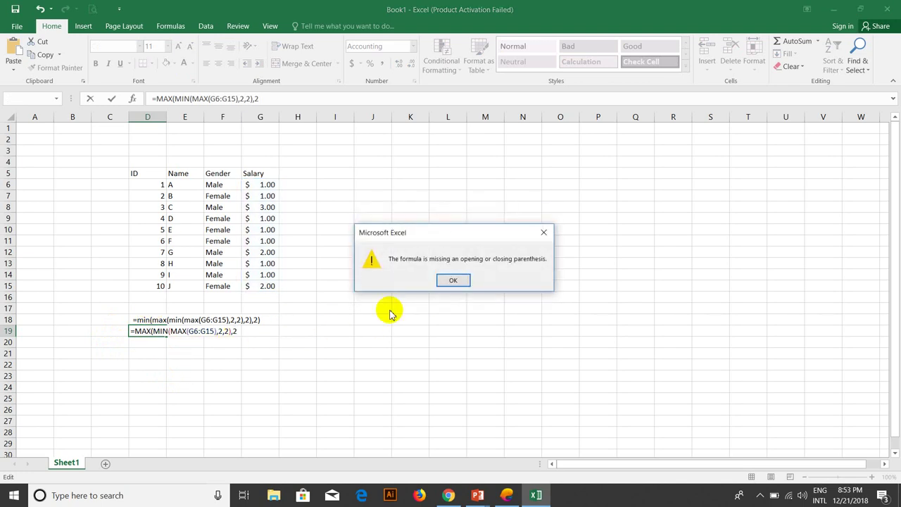
{"action": "left_click", "coordinate": [457, 280]}
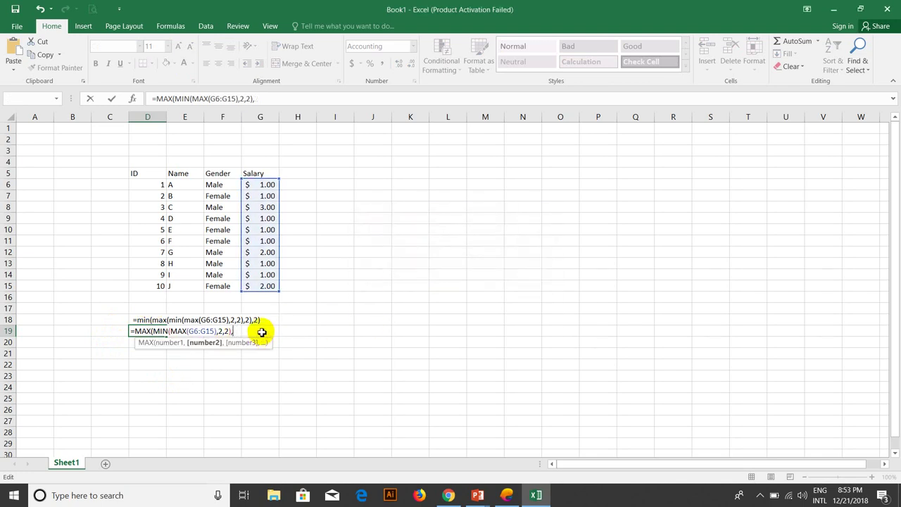
{"action": "key", "text": "BackSpace"}
{"action": "key", "text": "BackSpace"}
{"action": "key", "text": "BackSpace"}
{"action": "key", "text": "BackSpace"}
{"action": "key", "text": "BackSpace"}
{"action": "key", "text": "BackSpace"}
{"action": "key", "text": "BackSpace"}
{"action": "key", "text": "BackSpace"}
{"action": "key", "text": "BackSpace"}
{"action": "key", "text": "Return"}
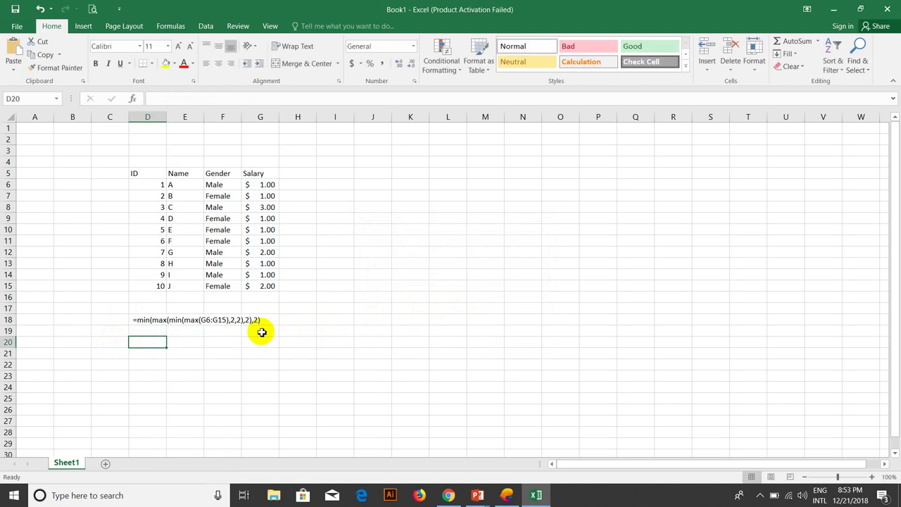
{"action": "left_click", "coordinate": [190, 319]}
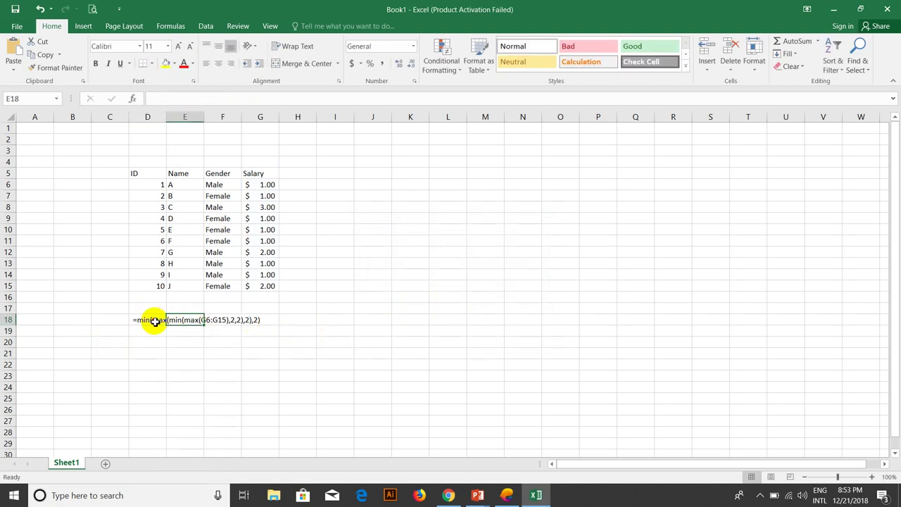
Step: Remove the apostrophe from D18's MIN(MAX(G6:G15)) text, check its nesting, and enter it as a formula showing $2.00
{"action": "double_click", "coordinate": [133, 318]}
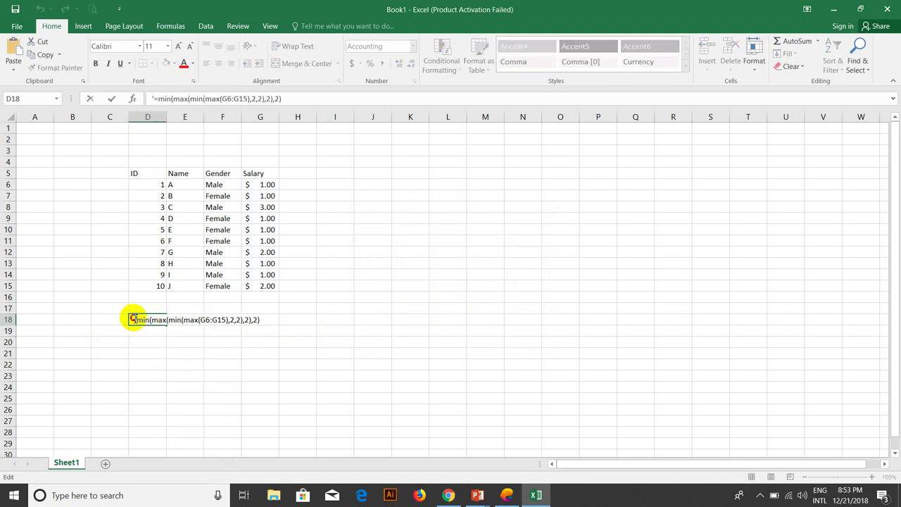
{"action": "key", "text": "Delete"}
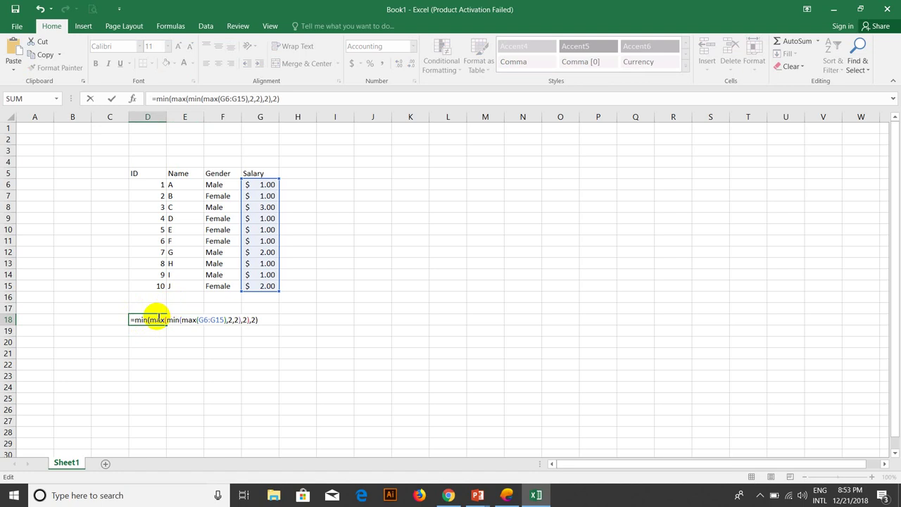
{"action": "left_click_drag", "start_coordinate": [149, 320], "coordinate": [246, 325]}
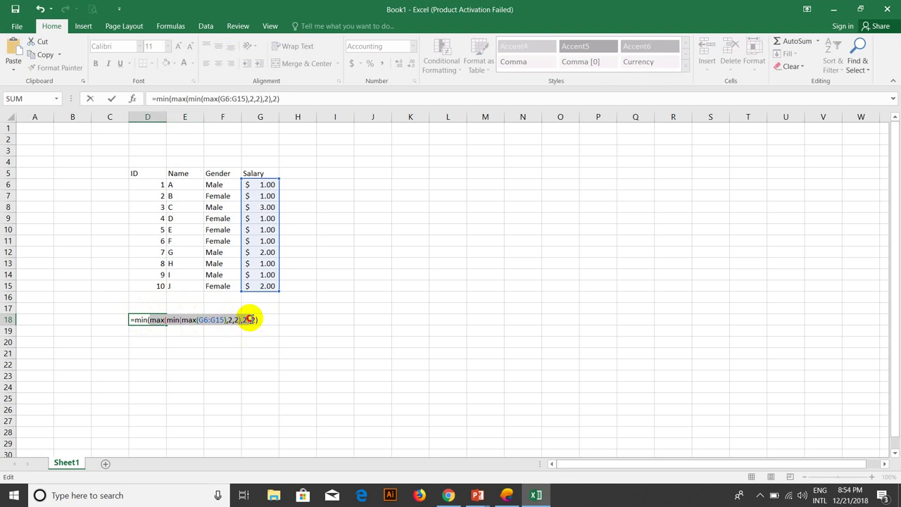
{"action": "left_click_drag", "start_coordinate": [246, 325], "coordinate": [252, 320]}
{"action": "left_click", "coordinate": [252, 319]}
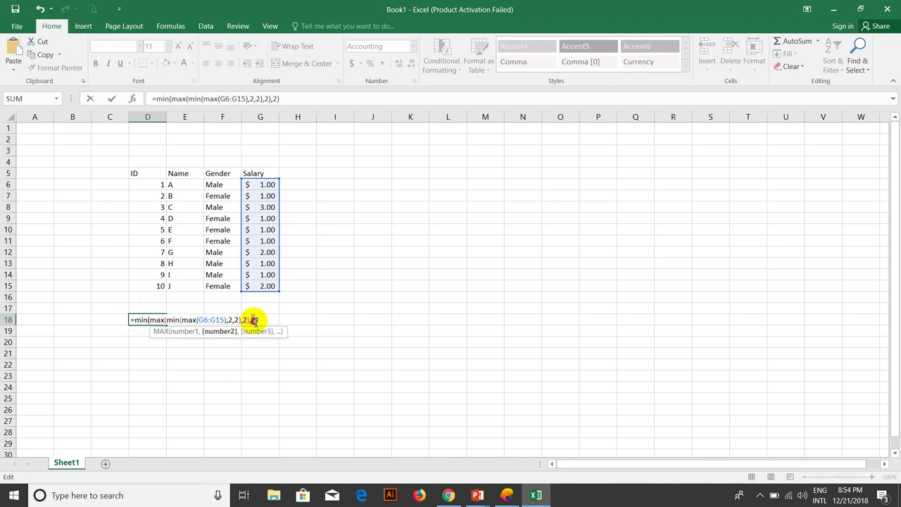
{"action": "left_click_drag", "start_coordinate": [250, 320], "coordinate": [149, 318]}
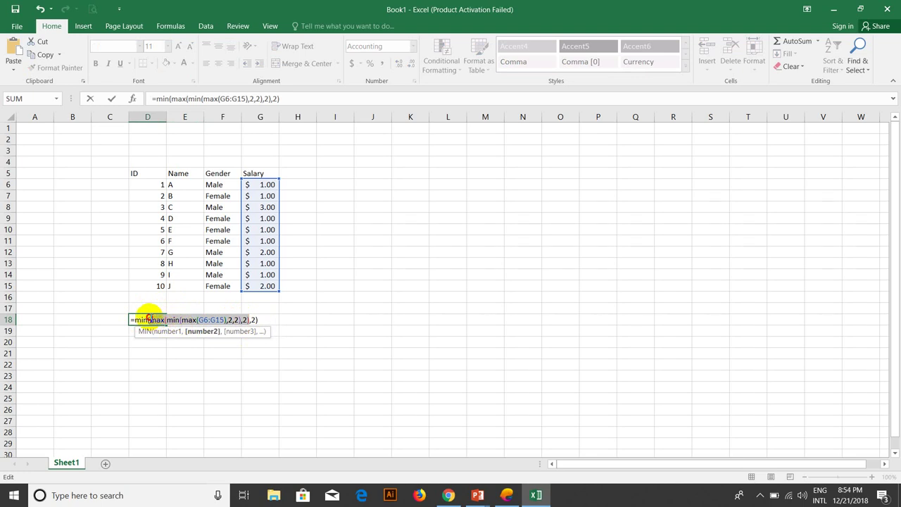
{"action": "mouse_move", "coordinate": [149, 318]}
{"action": "left_mouse_down"}
{"action": "mouse_move", "coordinate": [230, 320]}
{"action": "mouse_move", "coordinate": [155, 319]}
{"action": "left_mouse_up"}
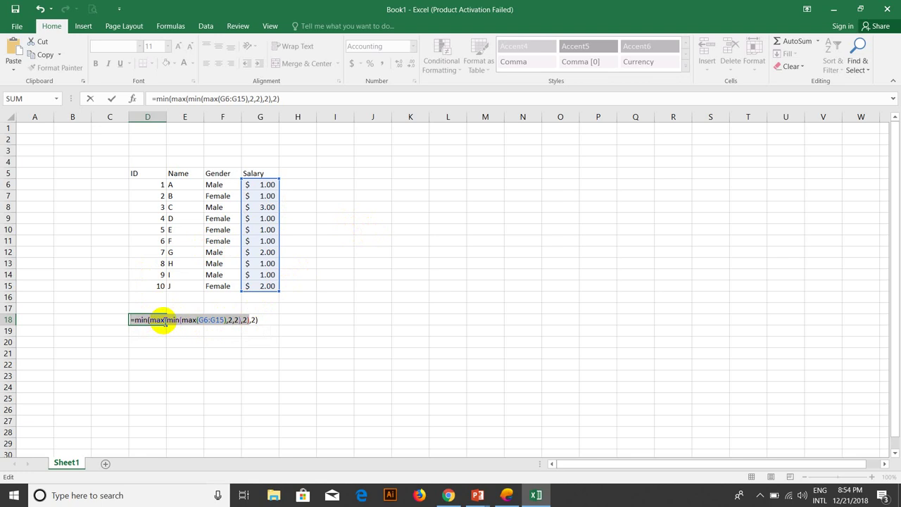
{"action": "left_click_drag", "start_coordinate": [226, 320], "coordinate": [250, 321]}
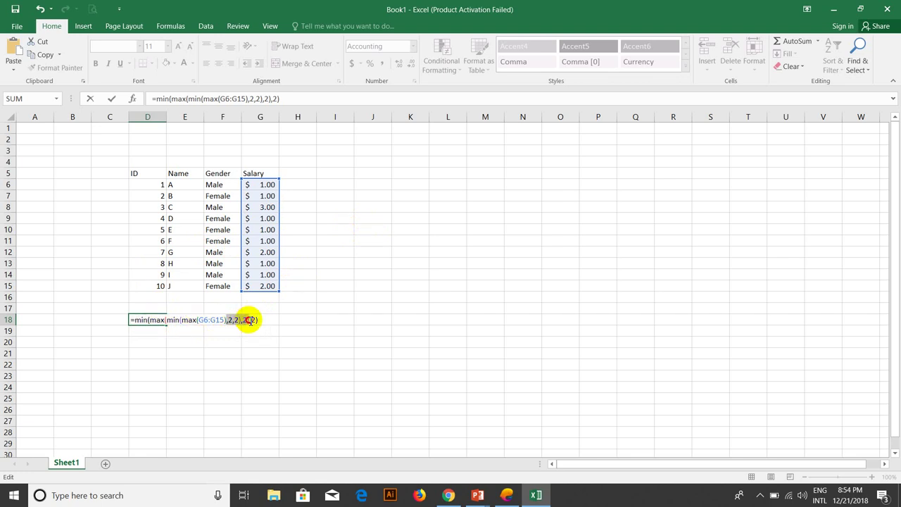
{"action": "left_click", "coordinate": [248, 320]}
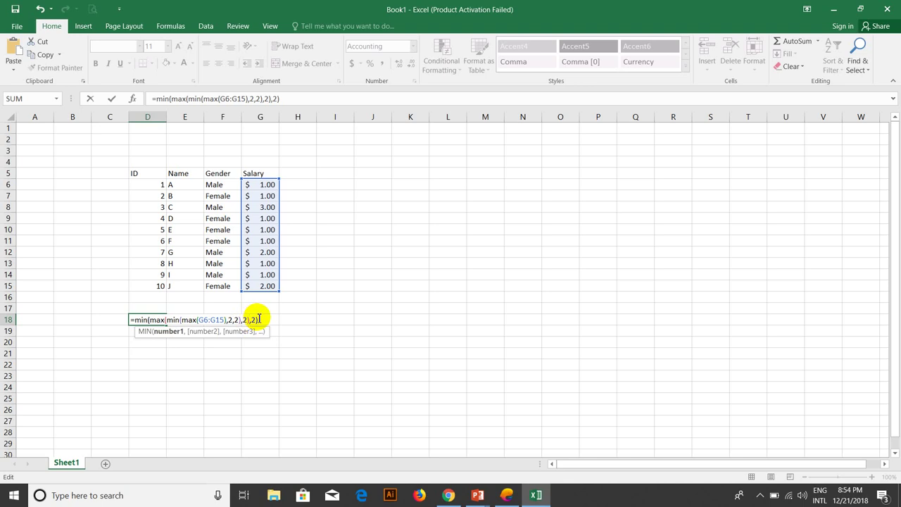
{"action": "left_click", "coordinate": [259, 319]}
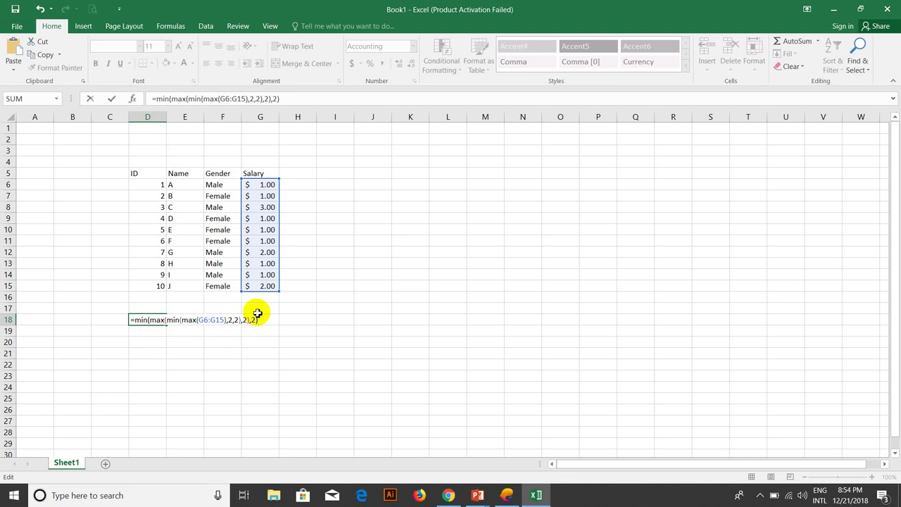
{"action": "key", "text": "Return"}
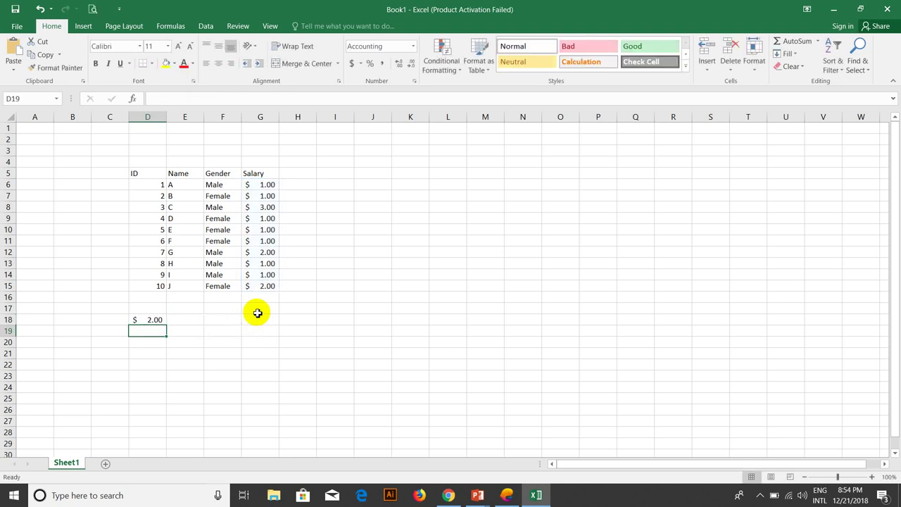
Step: Type =Min(min(max(min(min(D6:G15),2,2,2),2,2),2),2 in D19, dragging over D6:G15 for the range
{"action": "type", "text": "="}
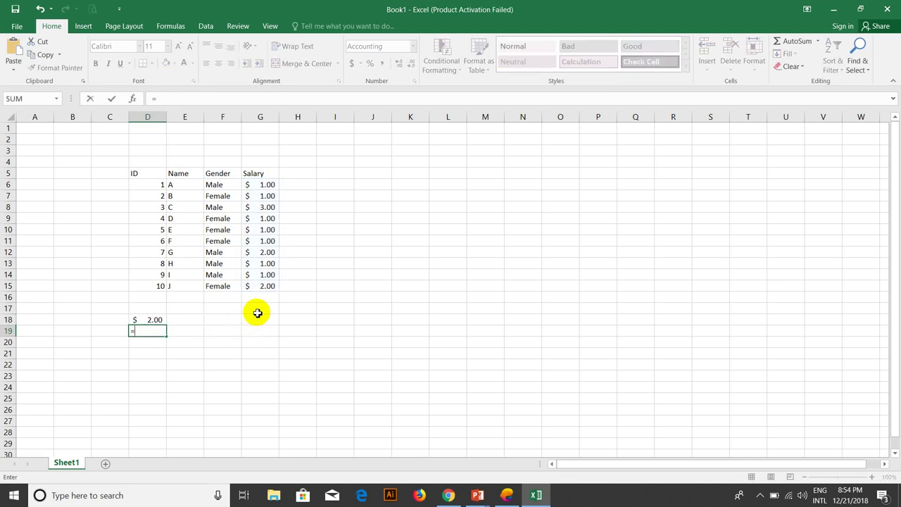
{"action": "type", "text": "Ma"}
{"action": "key", "text": "BackSpace"}
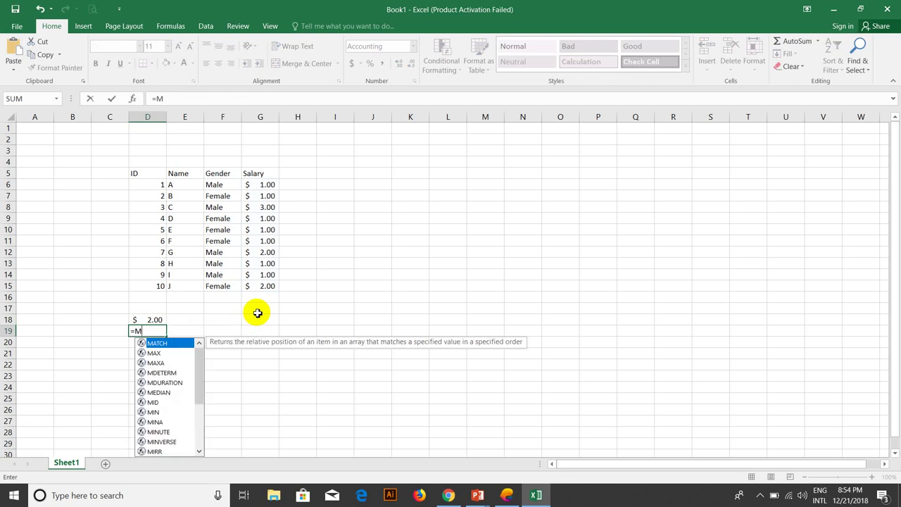
{"action": "type", "text": "in(m"}
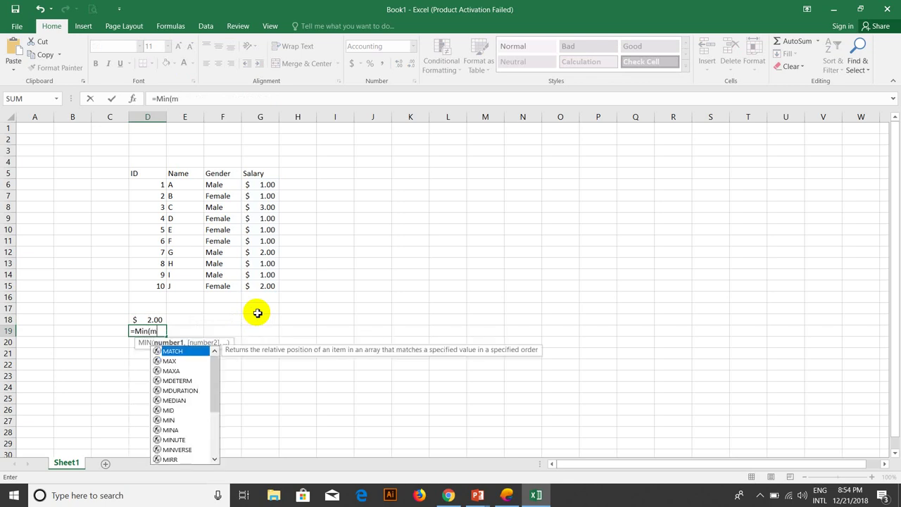
{"action": "type", "text": "in(ma"}
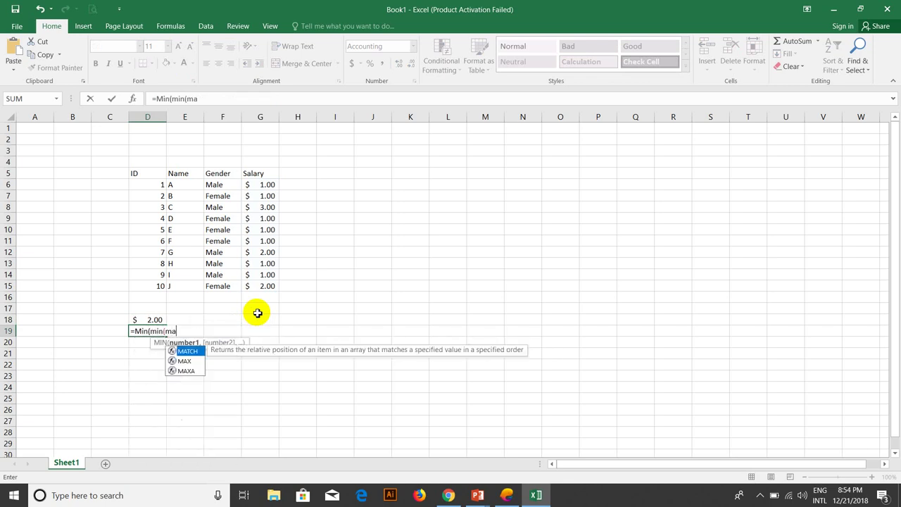
{"action": "type", "text": "x(min"}
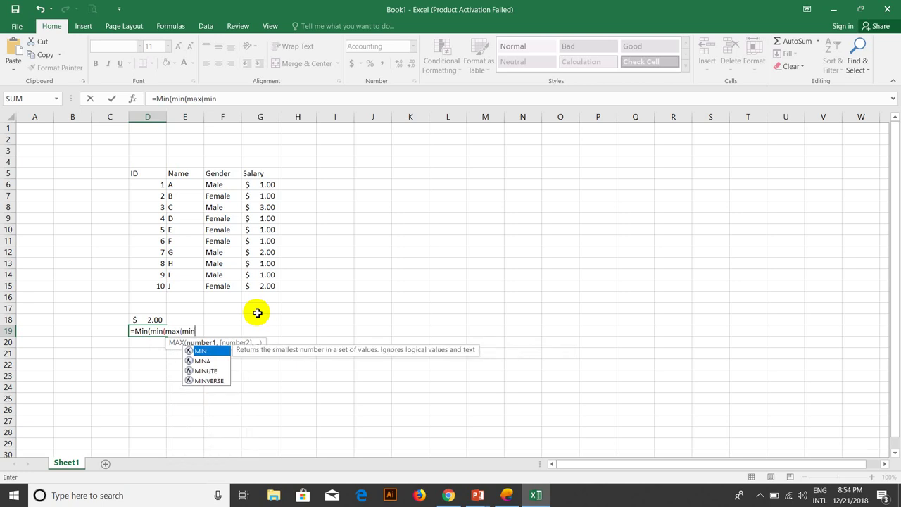
{"action": "type", "text": "(min"}
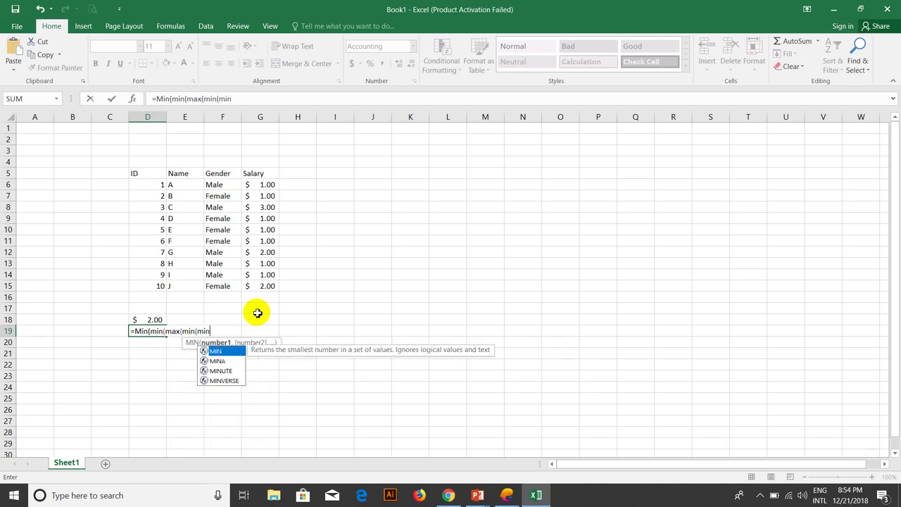
{"action": "type", "text": "("}
{"action": "left_click_drag", "start_coordinate": [141, 184], "coordinate": [277, 291]}
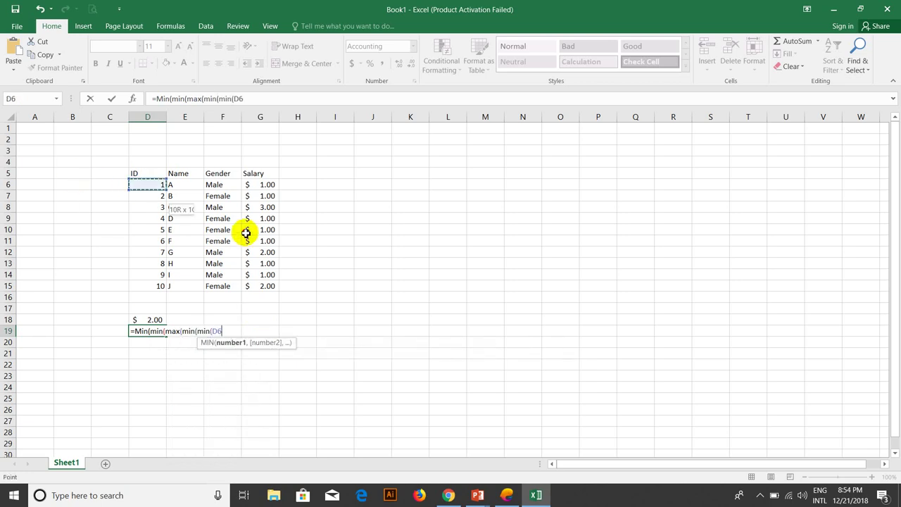
{"action": "type", "text": ")"}
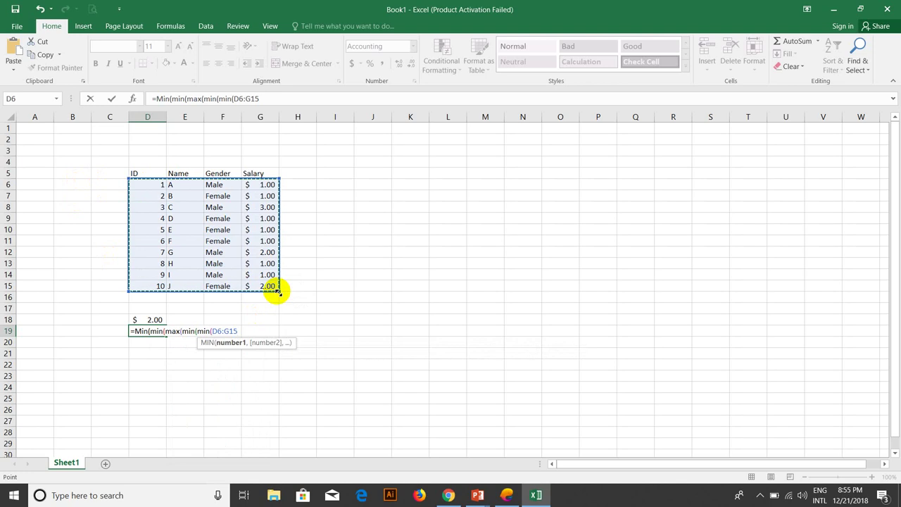
{"action": "type", "text": ","}
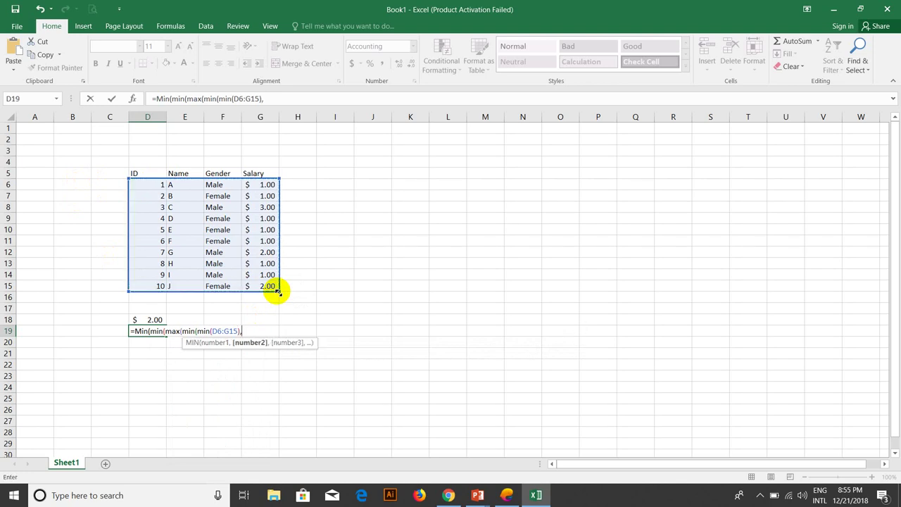
{"action": "type", "text": "2,"}
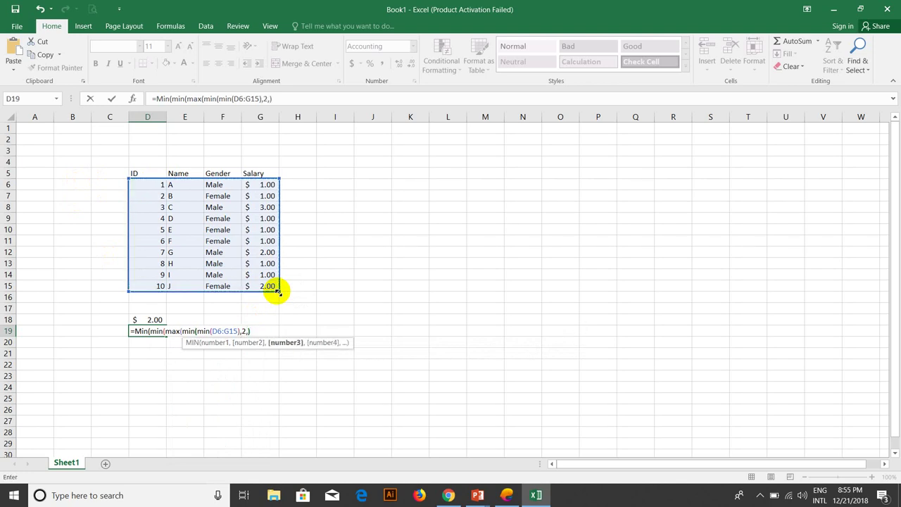
{"action": "type", "text": "2,2)"}
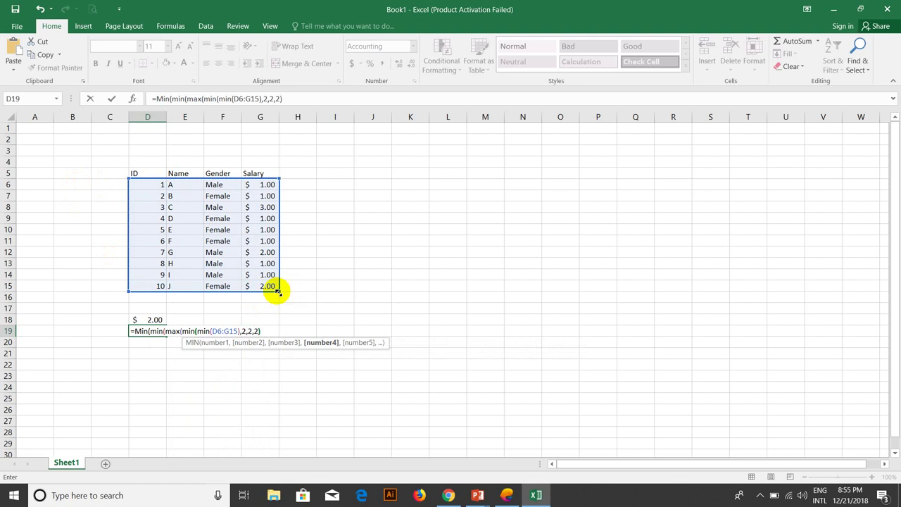
{"action": "type", "text": ",2"}
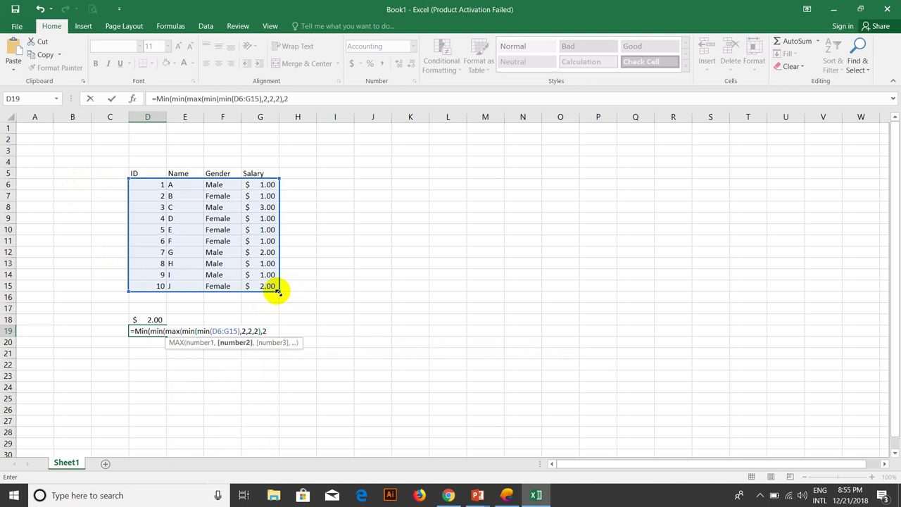
{"action": "type", "text": ","}
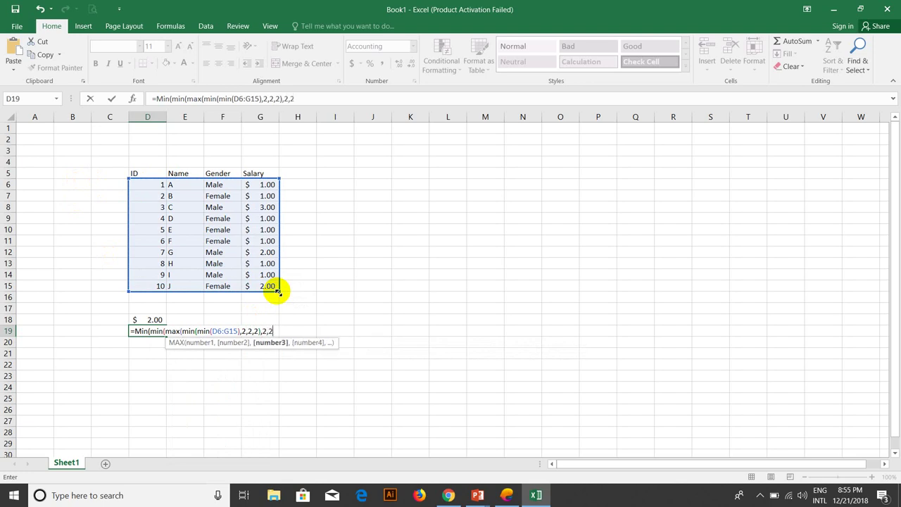
{"action": "type", "text": "2),2)"}
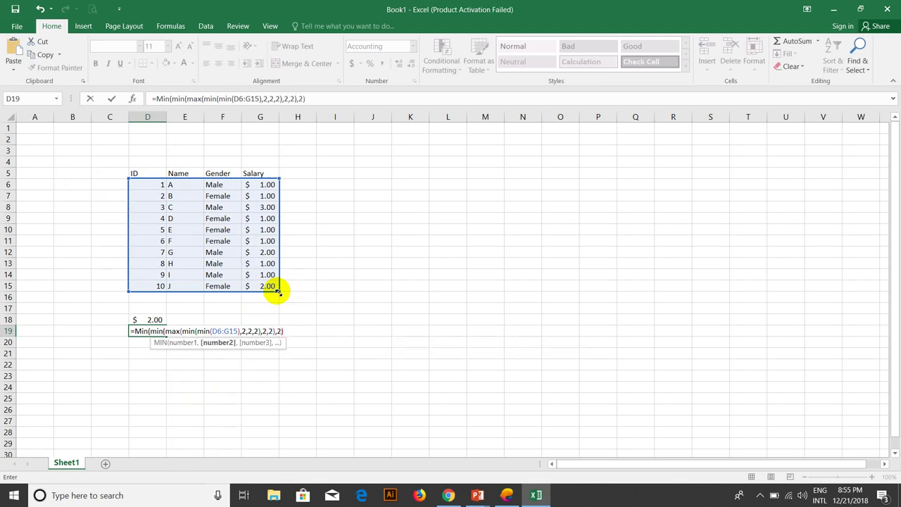
{"action": "type", "text": ",2"}
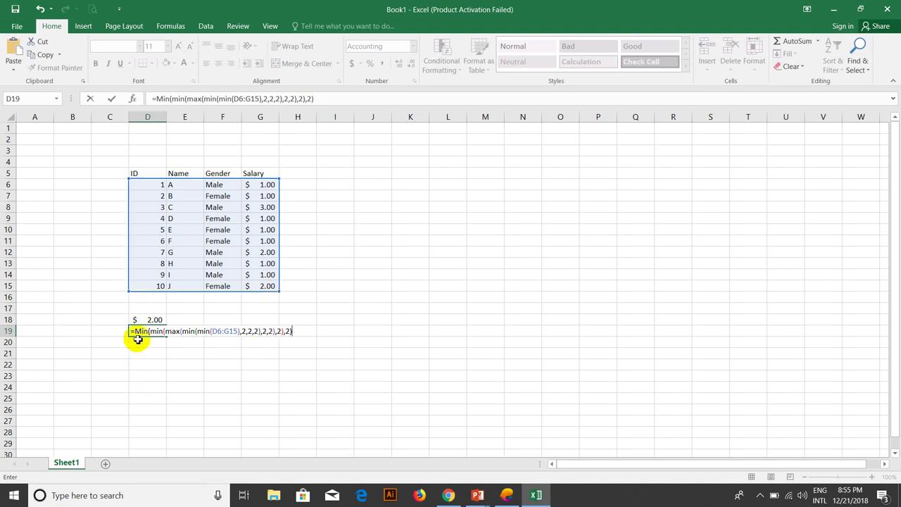
Step: Highlight each MIN and MAX level of D19's formula, then enter it so D19 shows $2.00
{"action": "left_click_drag", "start_coordinate": [149, 331], "coordinate": [283, 333]}
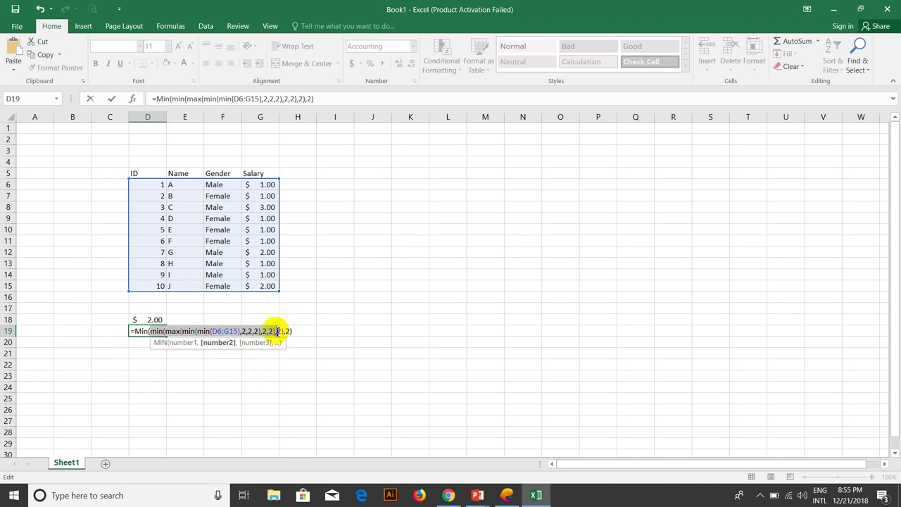
{"action": "left_click", "coordinate": [276, 331]}
{"action": "left_click_drag", "start_coordinate": [277, 331], "coordinate": [167, 331]}
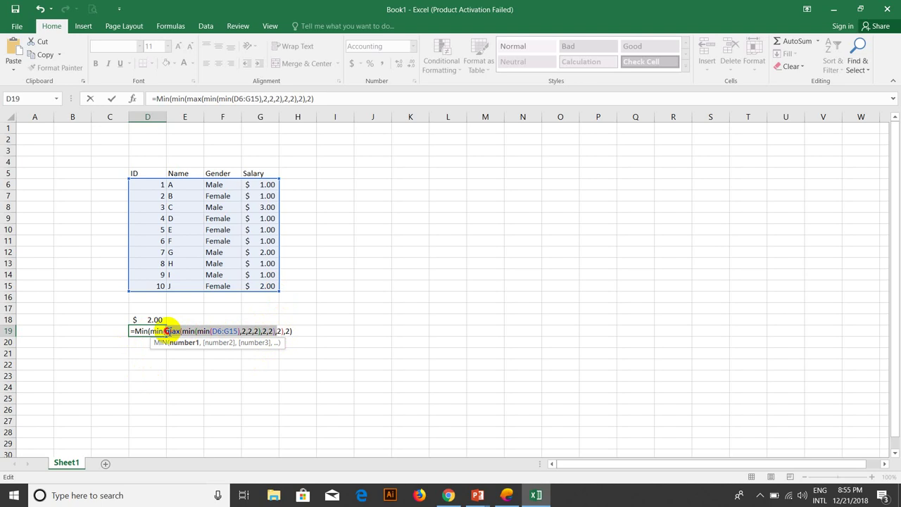
{"action": "left_click", "coordinate": [167, 330]}
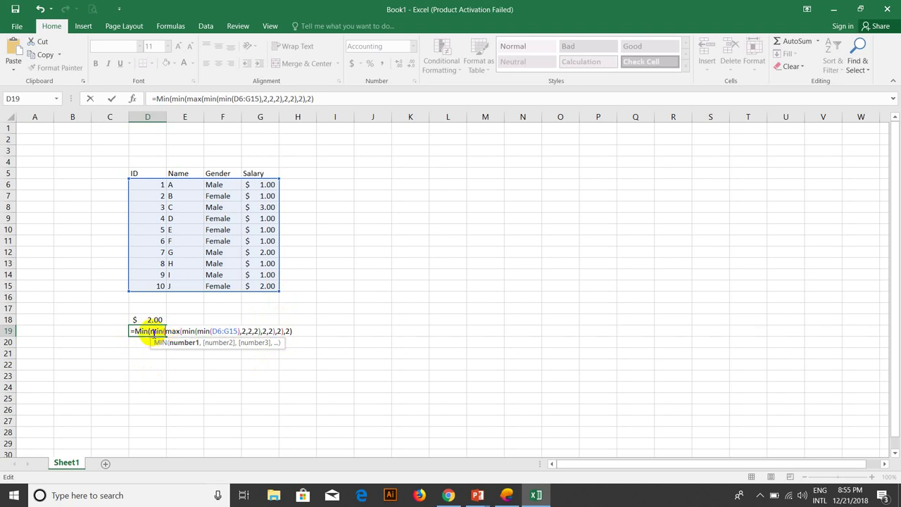
{"action": "left_click_drag", "start_coordinate": [151, 331], "coordinate": [282, 331]}
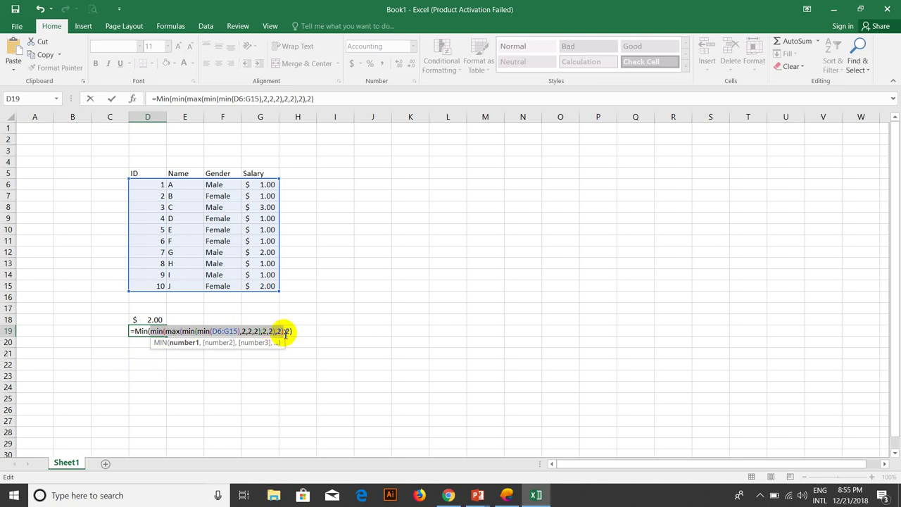
{"action": "left_click_drag", "start_coordinate": [274, 333], "coordinate": [298, 331]}
{"action": "left_click", "coordinate": [298, 331]}
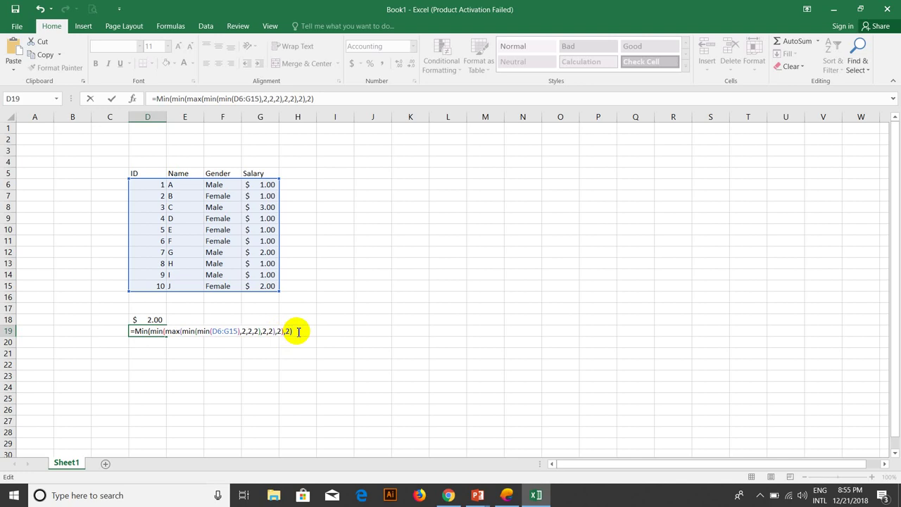
{"action": "key", "text": "Return"}
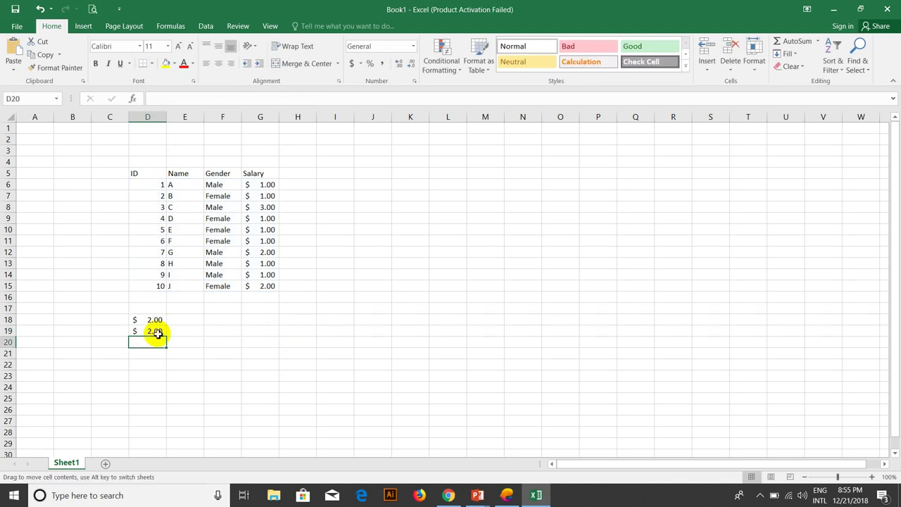
Step: Reopen D19's formula and select the innermost MIN(D6:G15) call
{"action": "double_click", "coordinate": [156, 332]}
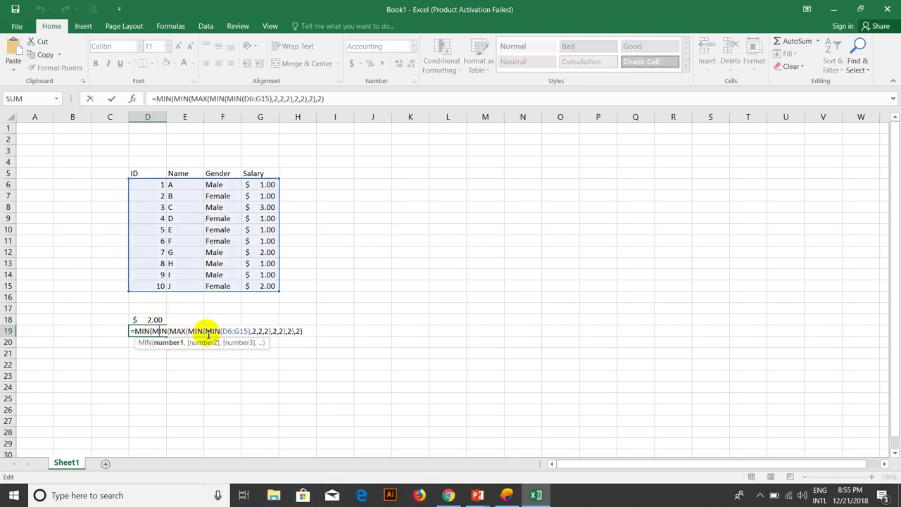
{"action": "left_click_drag", "start_coordinate": [206, 330], "coordinate": [248, 331]}
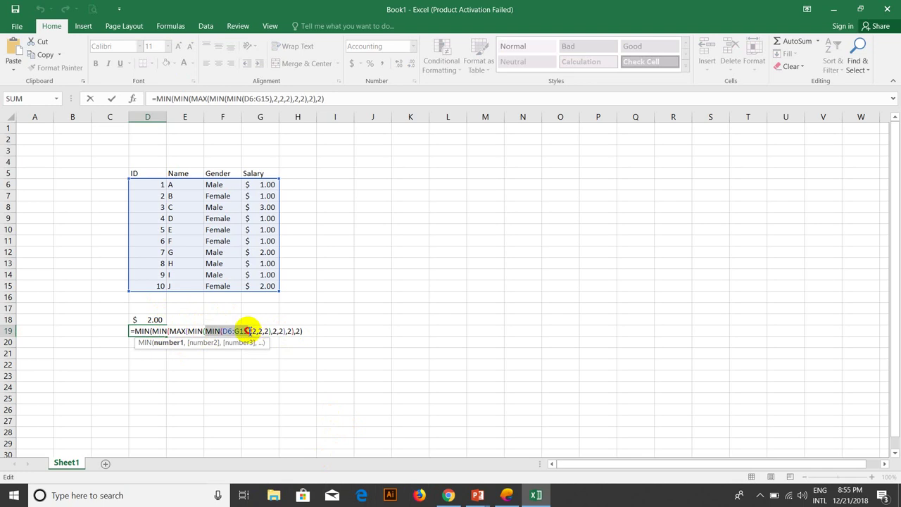
{"action": "left_click_drag", "start_coordinate": [247, 331], "coordinate": [145, 123]}
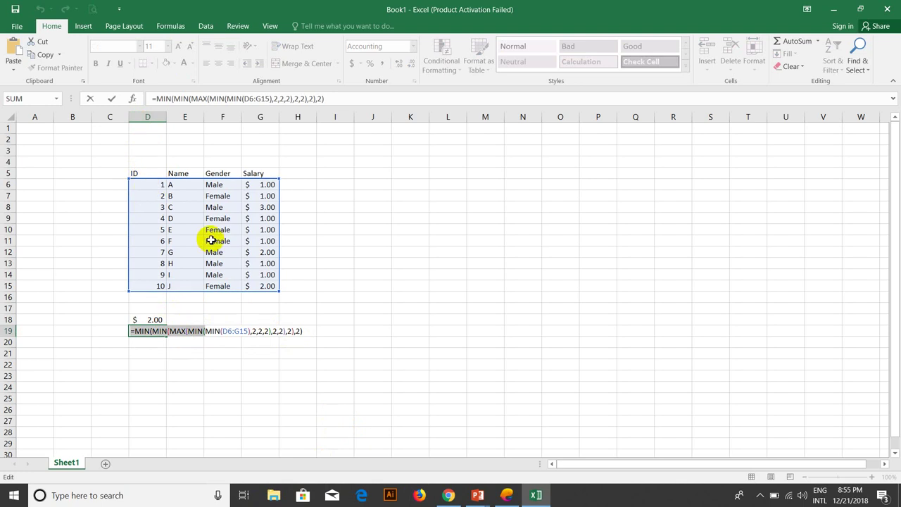
{"action": "left_click_drag", "start_coordinate": [206, 331], "coordinate": [248, 331]}
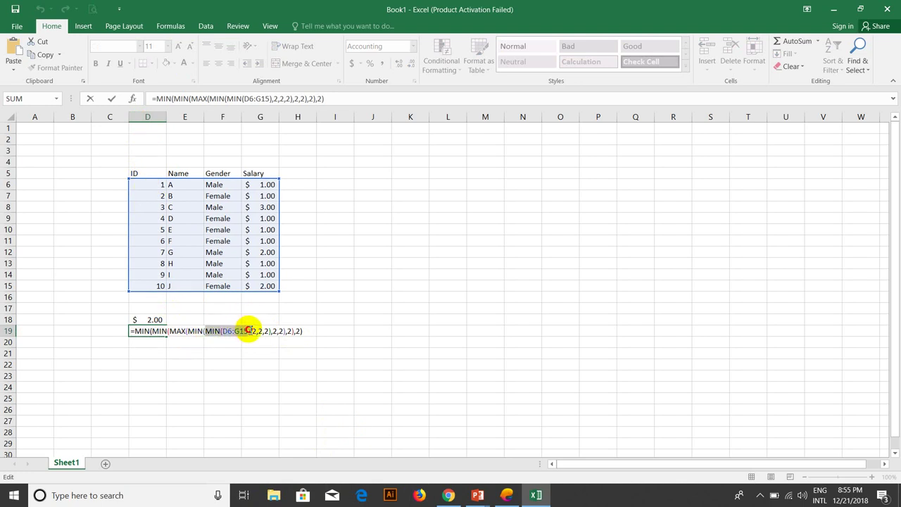
{"action": "left_click_drag", "start_coordinate": [248, 331], "coordinate": [250, 331]}
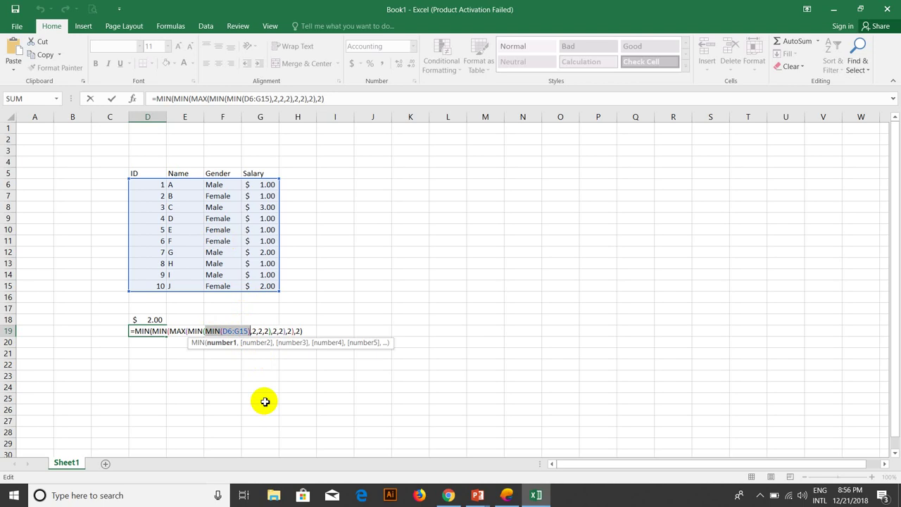
Step: Evaluate the innermost MIN to 1, then select the MIN(1,2,2,2) part
{"action": "type", "text": "1"}
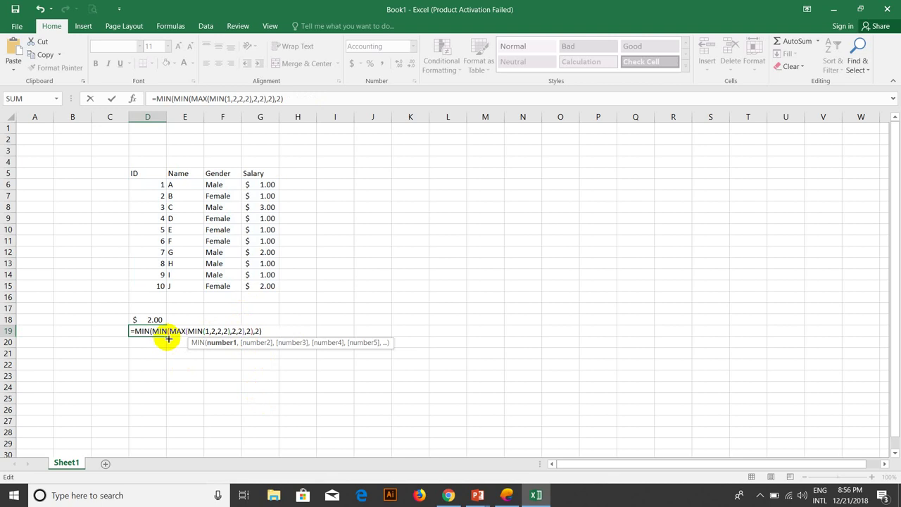
{"action": "key", "text": "ctrl+z"}
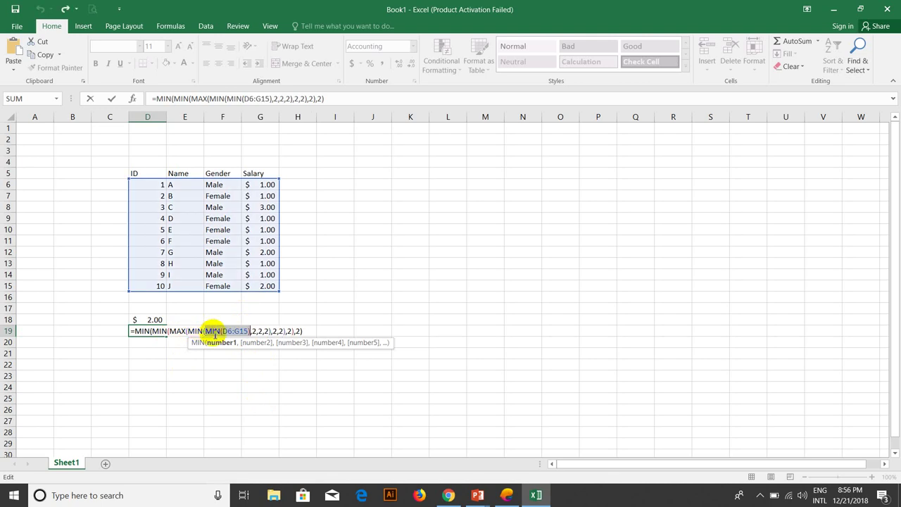
{"action": "key", "text": "F9"}
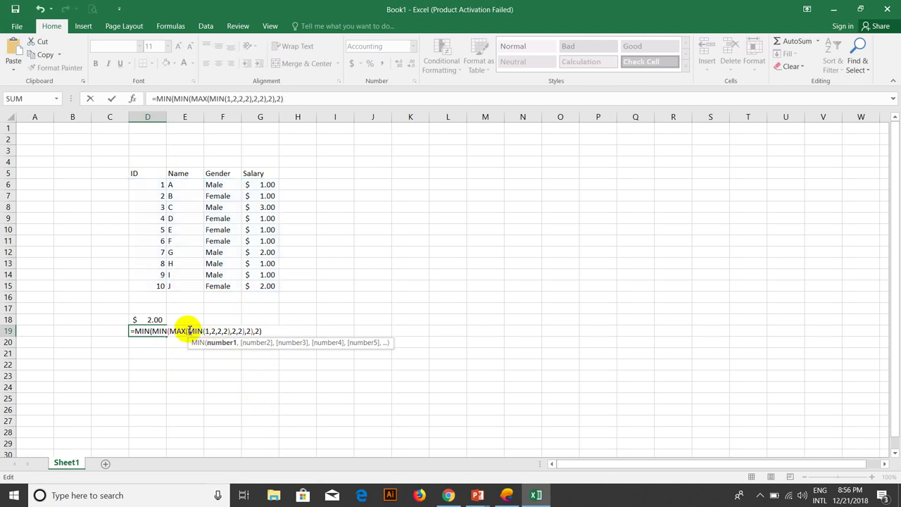
{"action": "left_click_drag", "start_coordinate": [188, 331], "coordinate": [230, 333]}
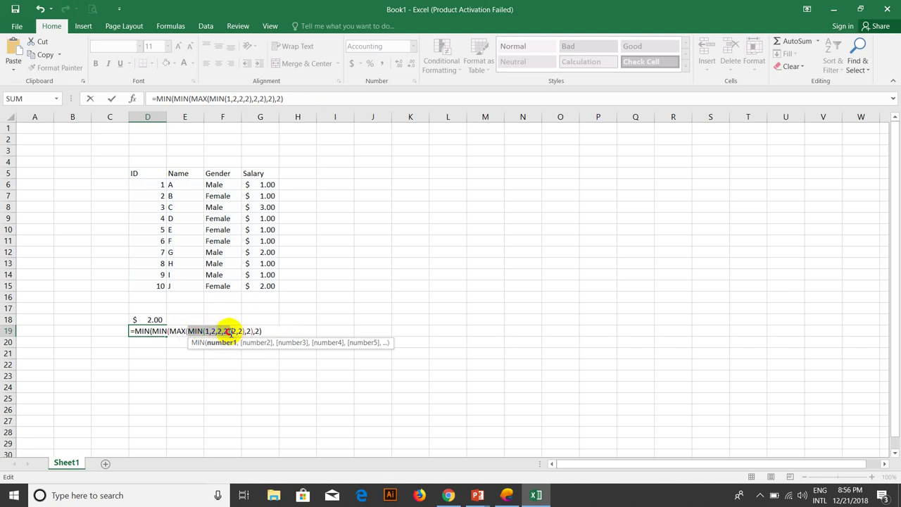
{"action": "left_click_drag", "start_coordinate": [232, 332], "coordinate": [188, 331]}
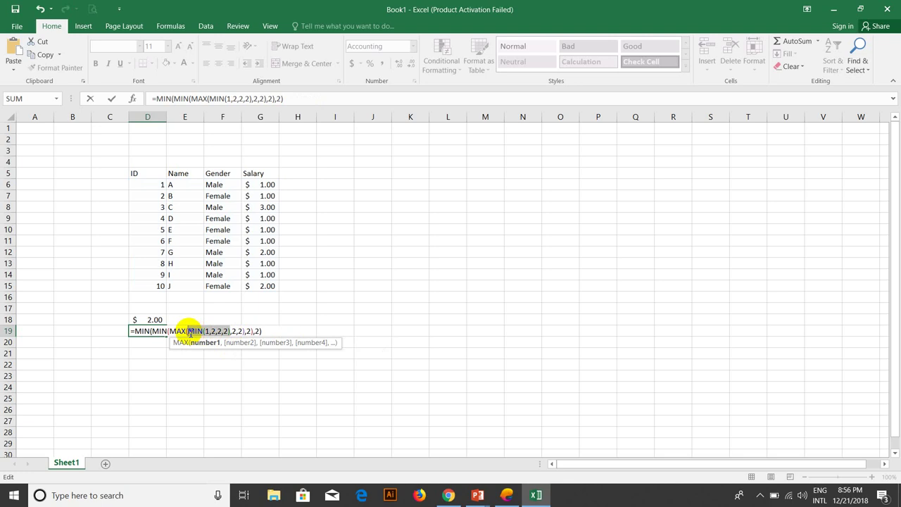
Step: Evaluate MIN(1,2,2,2) with F9 and try replacing MAX(1,2,2) with 2, undoing it
{"action": "key", "text": "F9"}
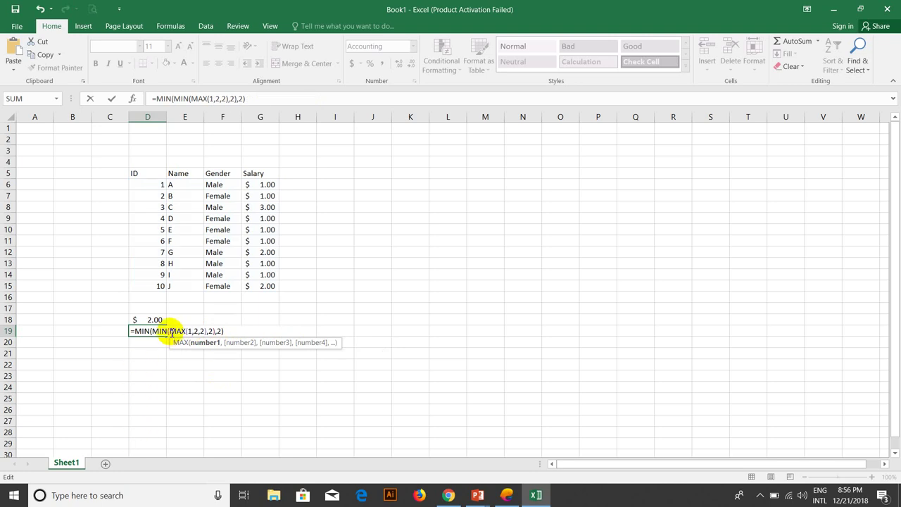
{"action": "left_click_drag", "start_coordinate": [171, 331], "coordinate": [204, 331]}
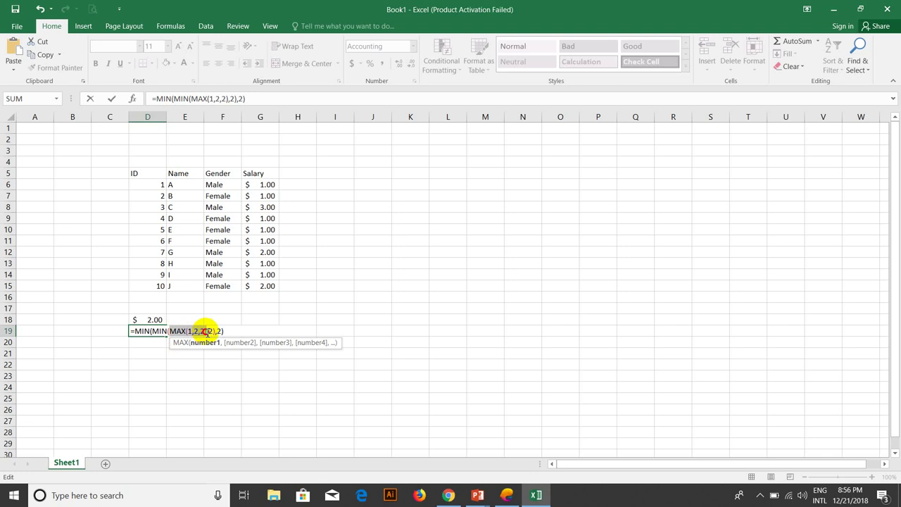
{"action": "left_click_drag", "start_coordinate": [204, 331], "coordinate": [208, 331]}
{"action": "type", "text": "2"}
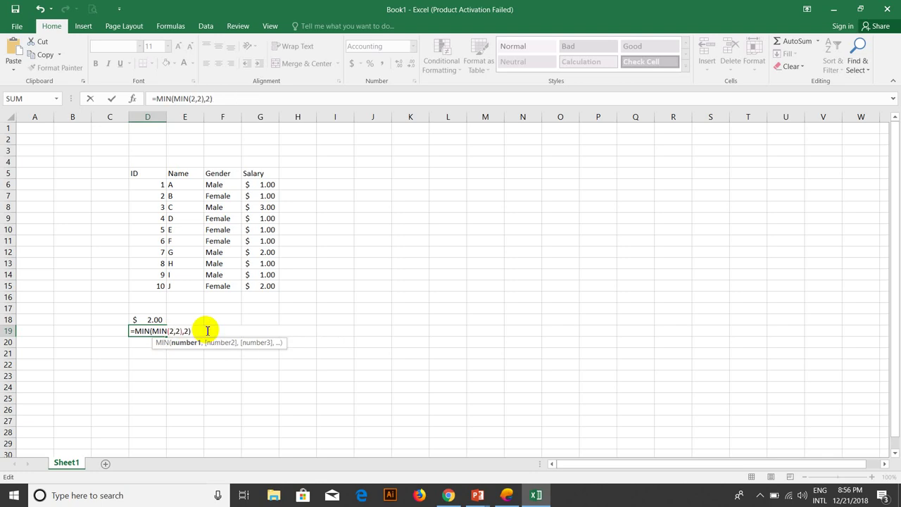
{"action": "key", "text": "ctrl+z"}
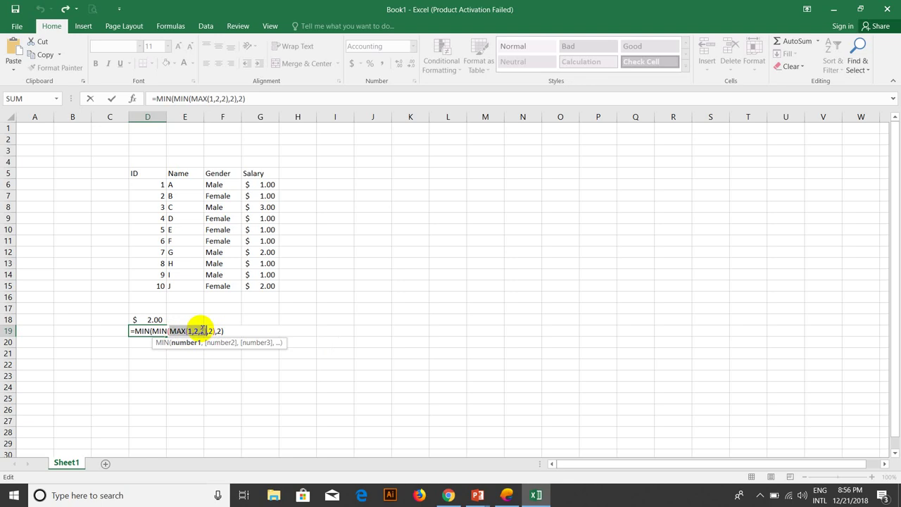
Step: Replace MAX(1,2,2) with 2, reduce the formula to =MIN(2,2), and enter it
{"action": "left_click", "coordinate": [201, 331]}
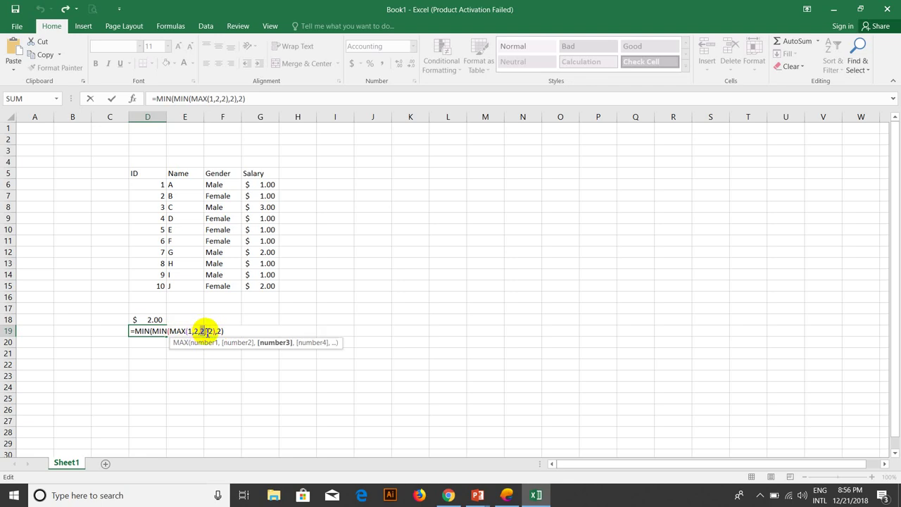
{"action": "left_click_drag", "start_coordinate": [206, 331], "coordinate": [170, 332]}
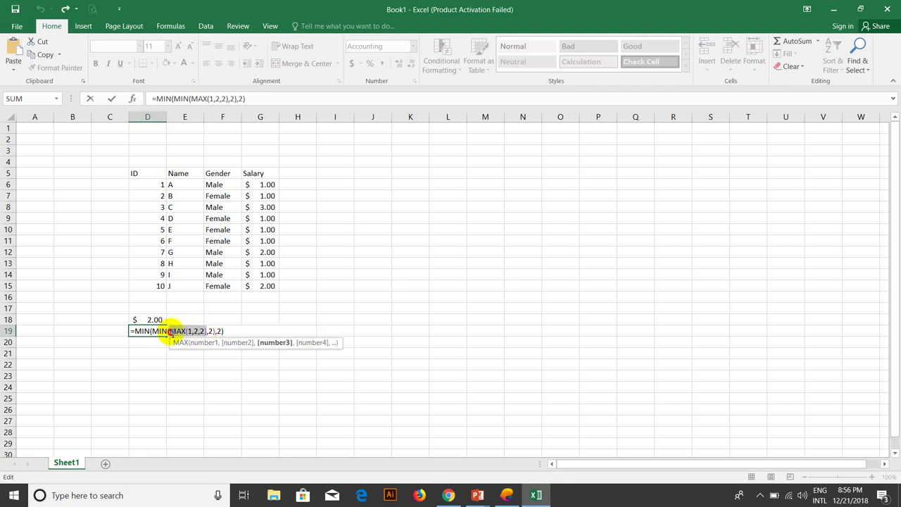
{"action": "left_click_drag", "start_coordinate": [170, 332], "coordinate": [172, 335]}
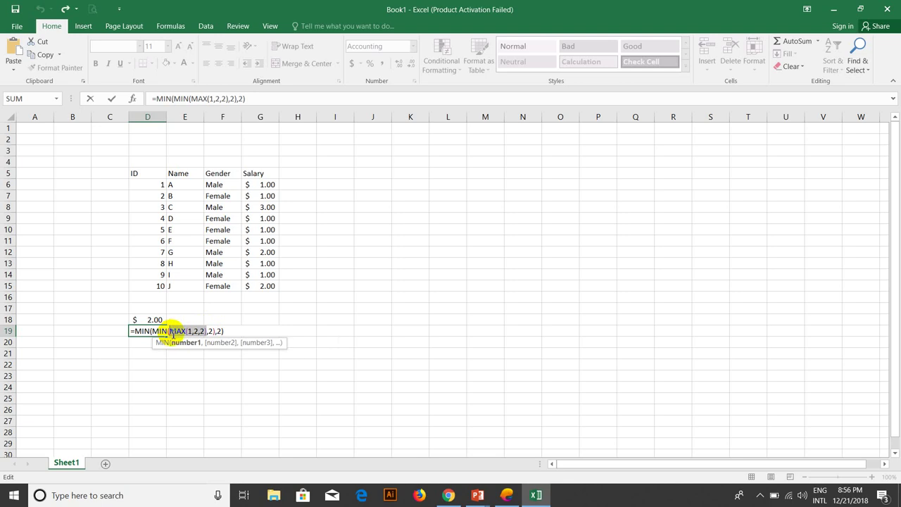
{"action": "type", "text": "2"}
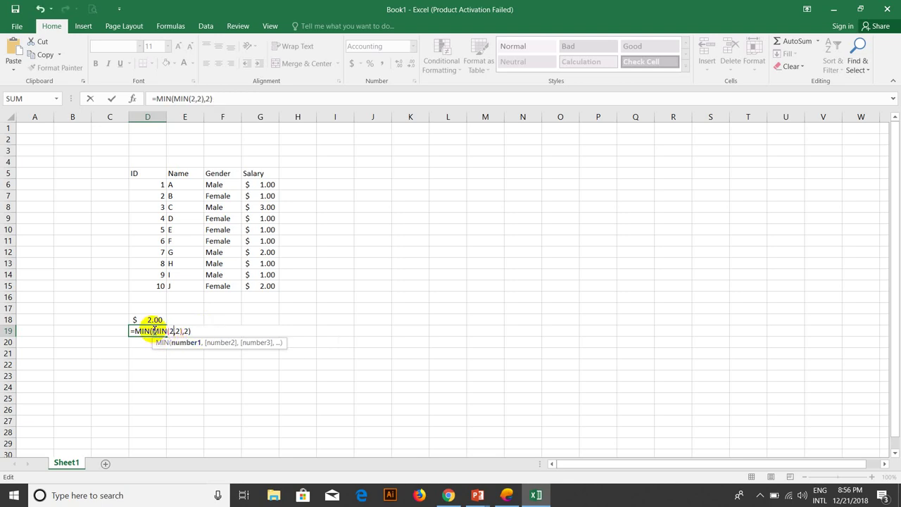
{"action": "left_click_drag", "start_coordinate": [154, 330], "coordinate": [182, 332]}
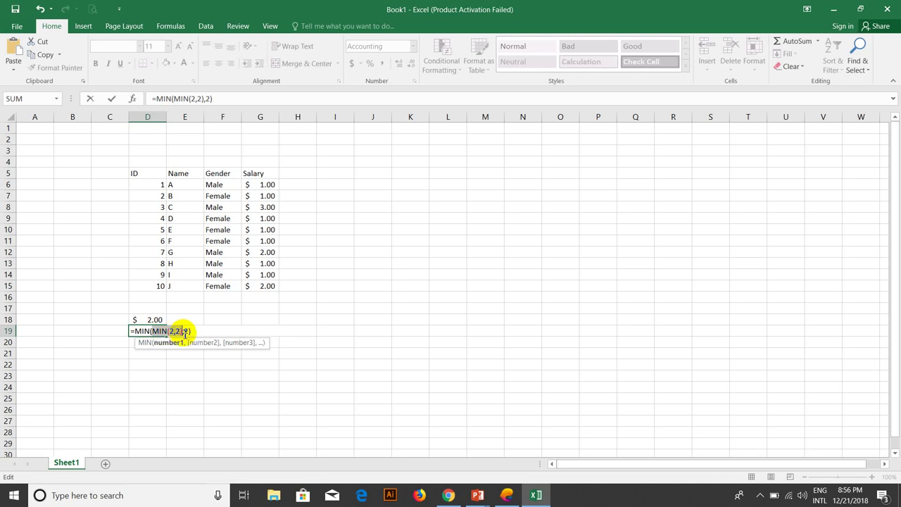
{"action": "key", "text": "Delete"}
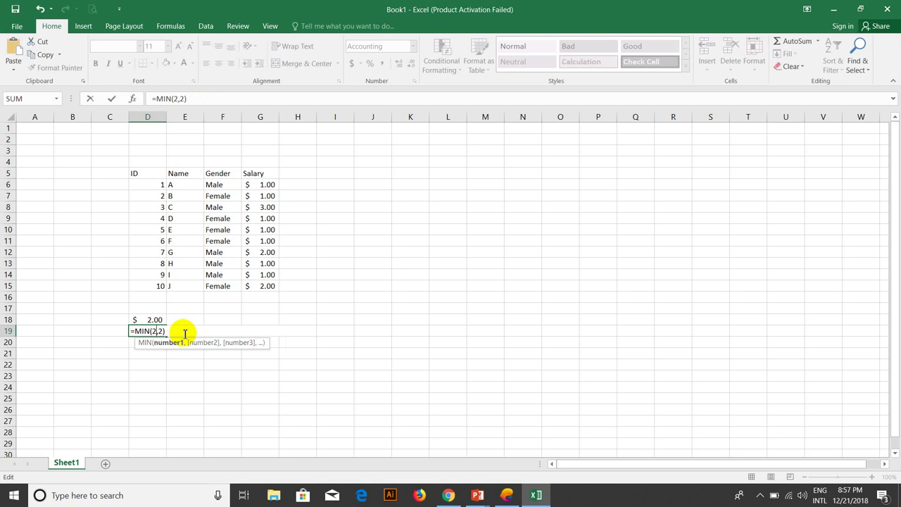
{"action": "key", "text": "Return"}
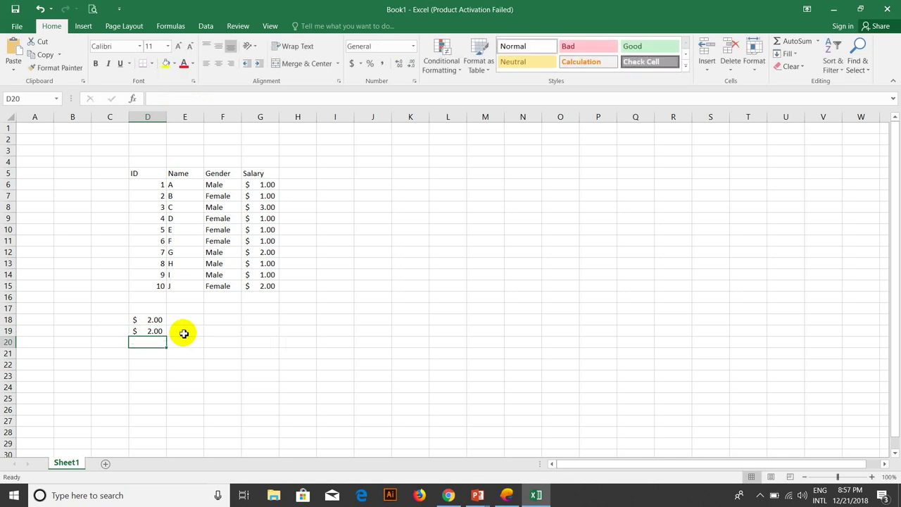
Step: Clear D19, dismiss the accidental Create Table prompt, and undo to restore D19's formula
{"action": "key", "text": "Up"}
{"action": "key", "text": "Delete"}
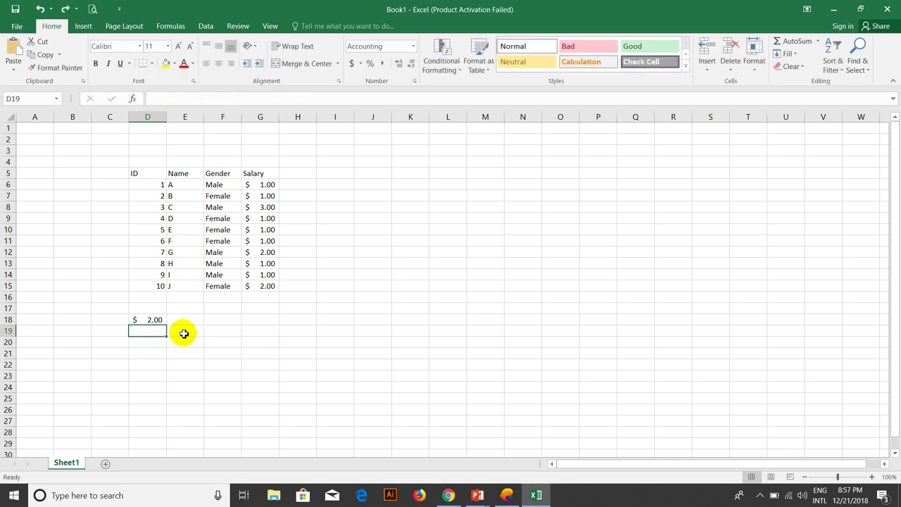
{"action": "key", "text": "ctrl+t"}
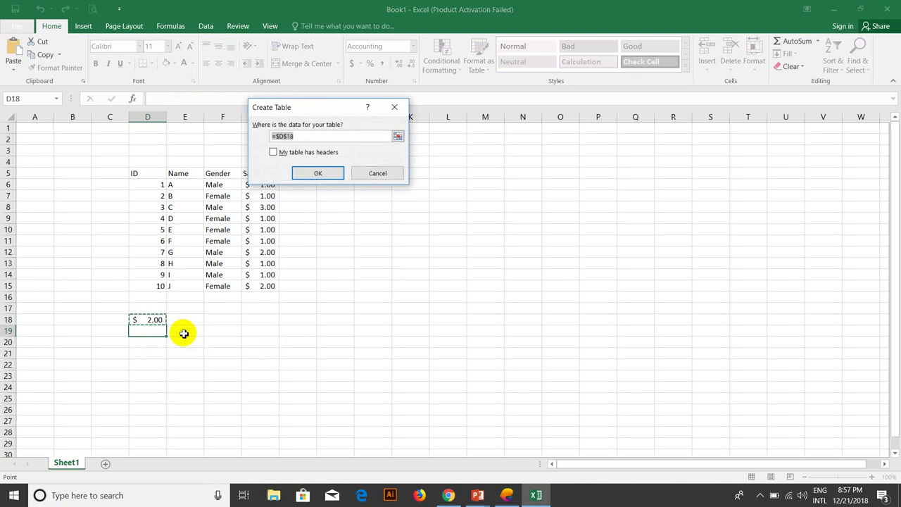
{"action": "key", "text": "Escape"}
{"action": "key", "text": "ctrl+z"}
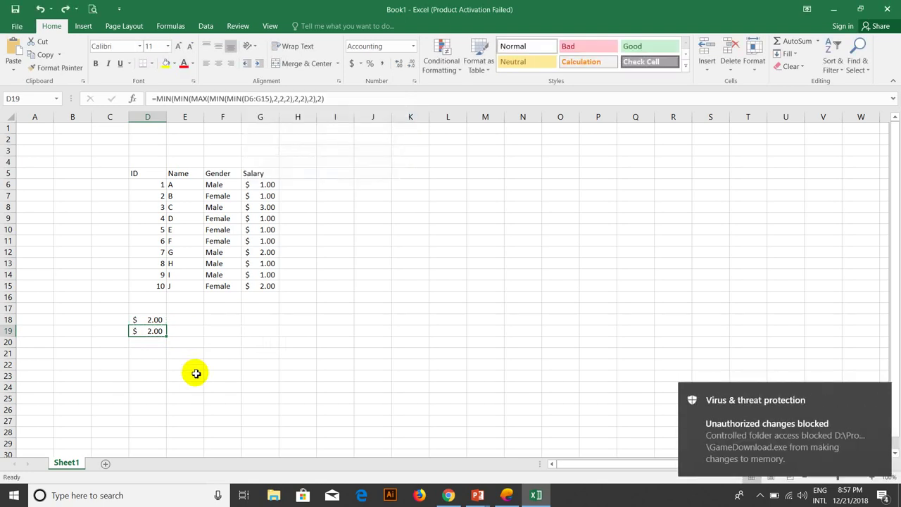
Step: Replace D19's formula with =max(min(min(max(min(max(D6:G15, dragging over the D6:G15 range
{"action": "double_click", "coordinate": [138, 331]}
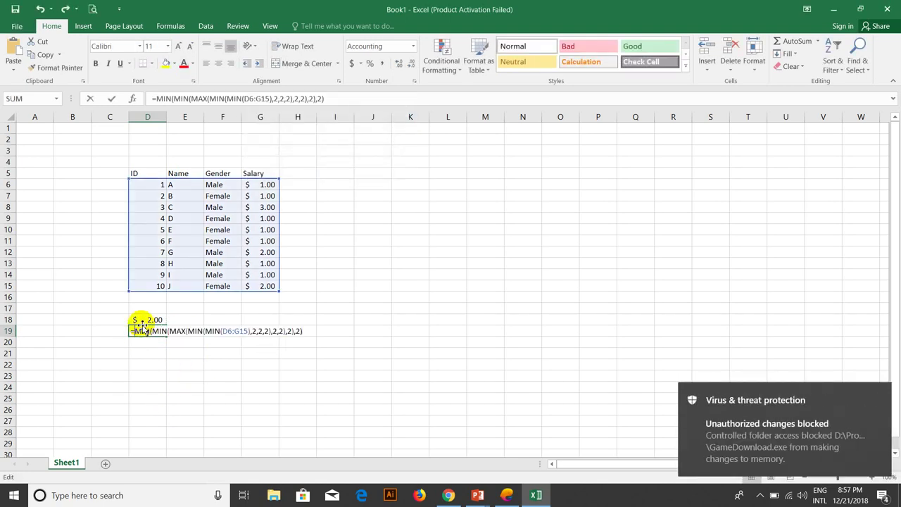
{"action": "left_click_drag", "start_coordinate": [307, 331], "coordinate": [138, 331]}
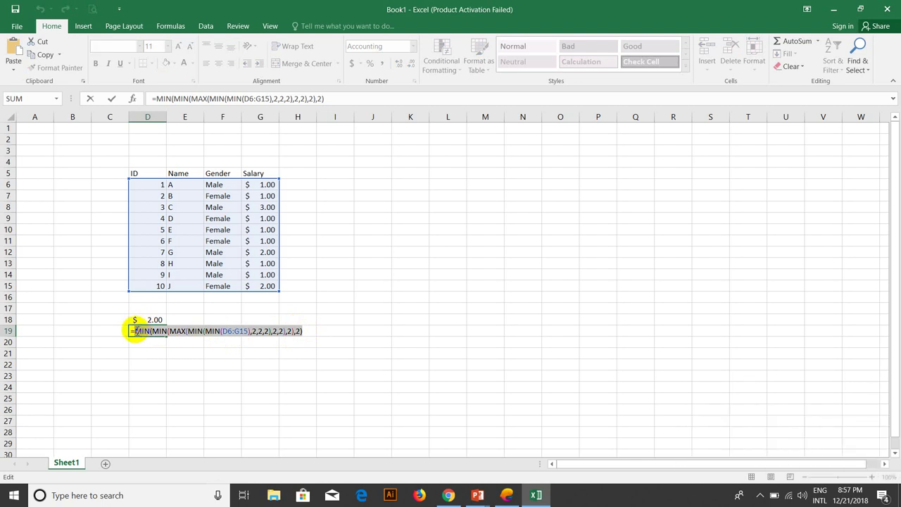
{"action": "type", "text": "ma"}
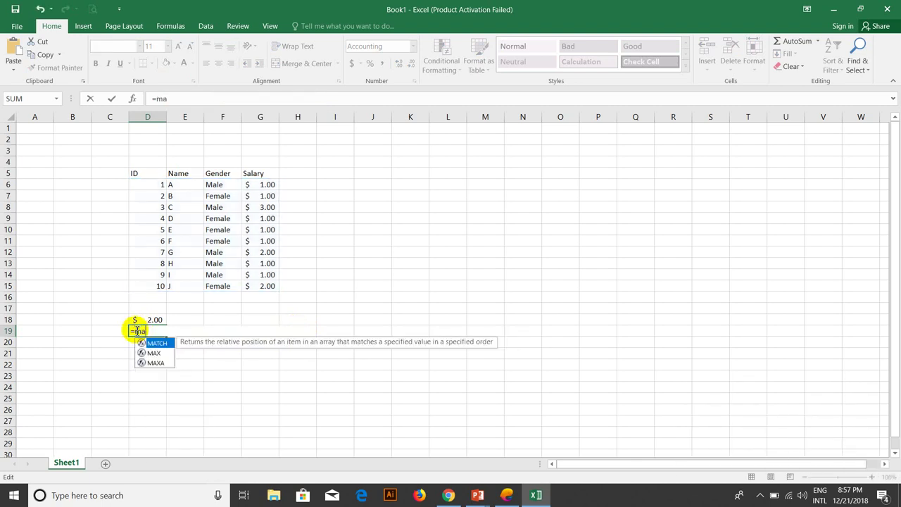
{"action": "type", "text": "x(mi"}
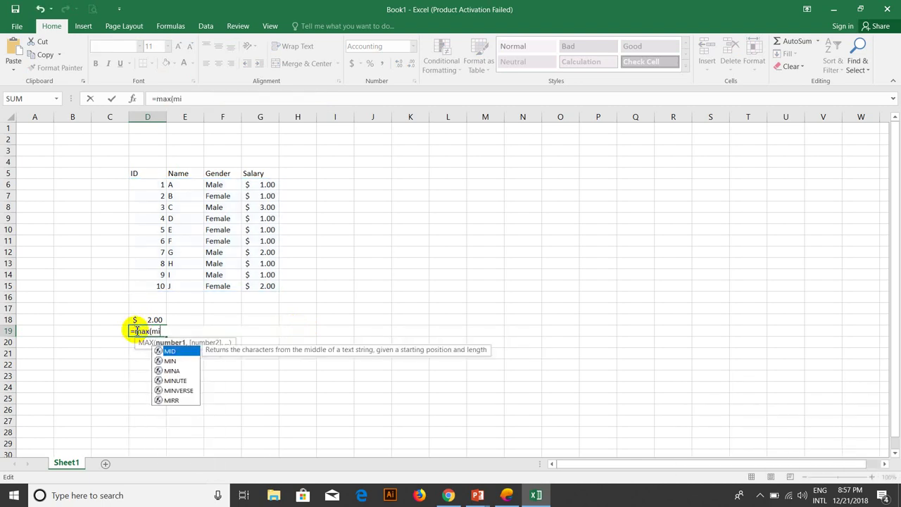
{"action": "type", "text": "n*m"}
{"action": "key", "text": "BackSpace"}
{"action": "key", "text": "BackSpace"}
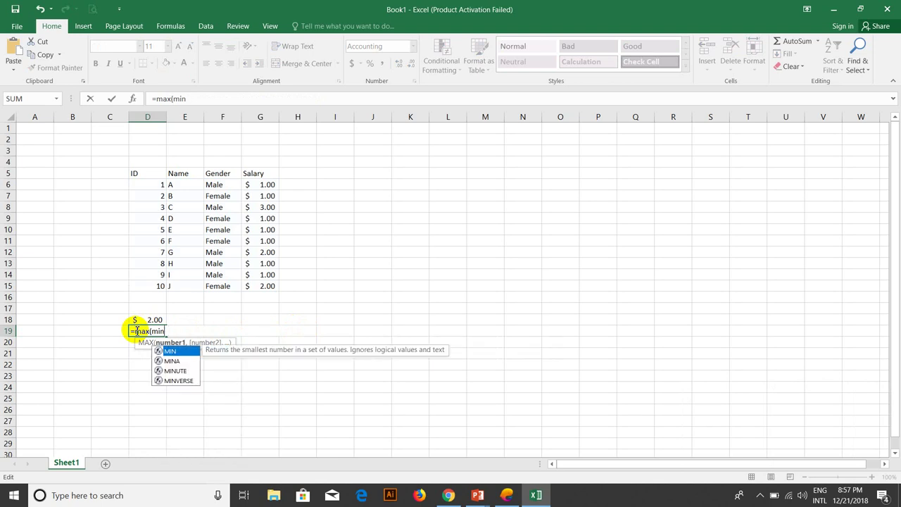
{"action": "type", "text": "(min(min("}
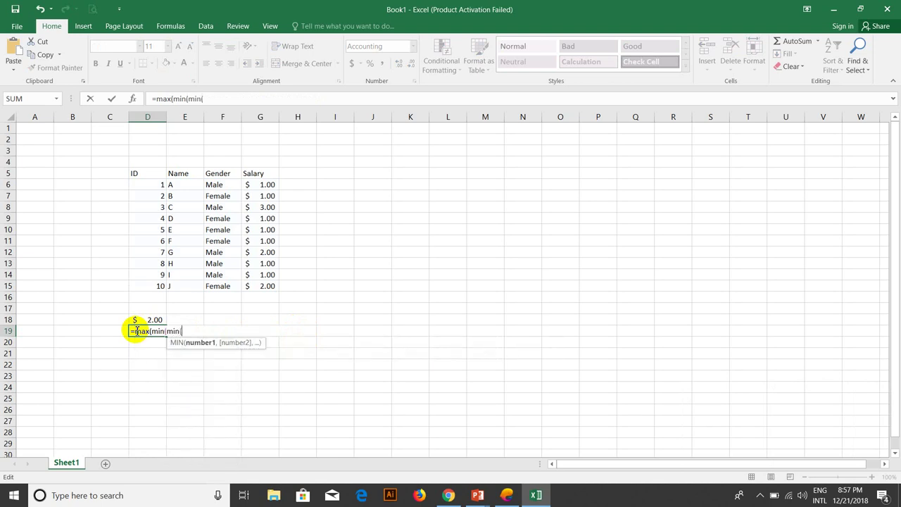
{"action": "type", "text": "max("}
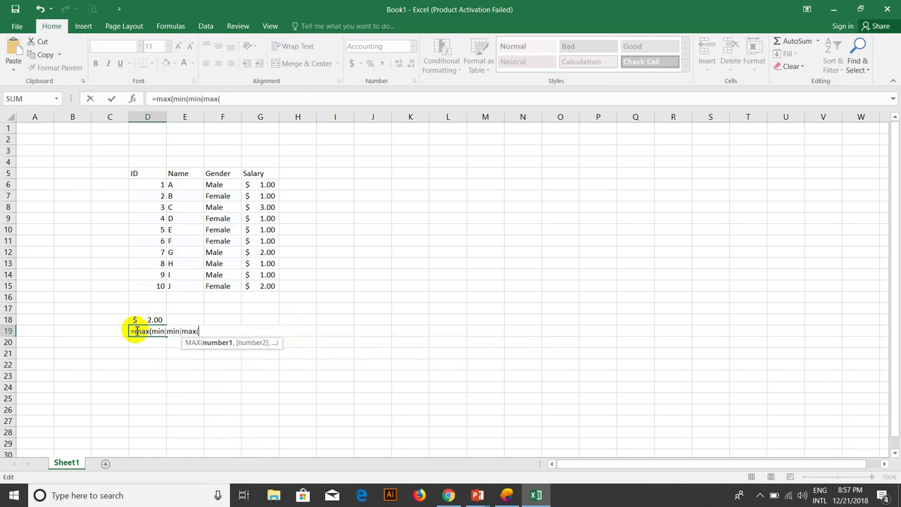
{"action": "type", "text": "min(ma"}
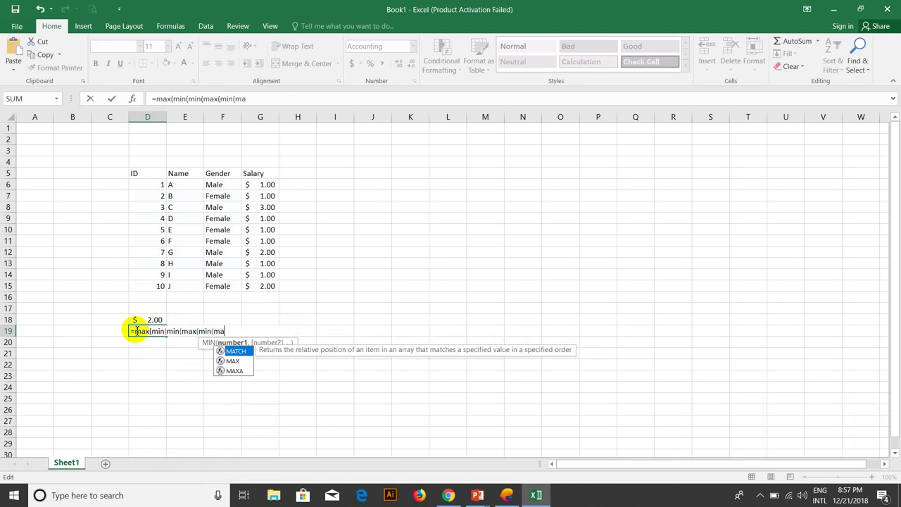
{"action": "type", "text": "x("}
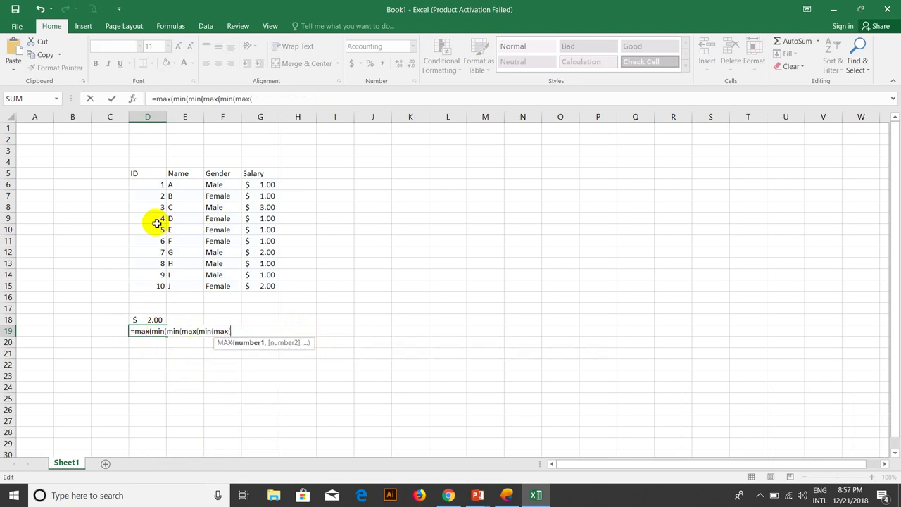
{"action": "left_click_drag", "start_coordinate": [147, 184], "coordinate": [252, 285]}
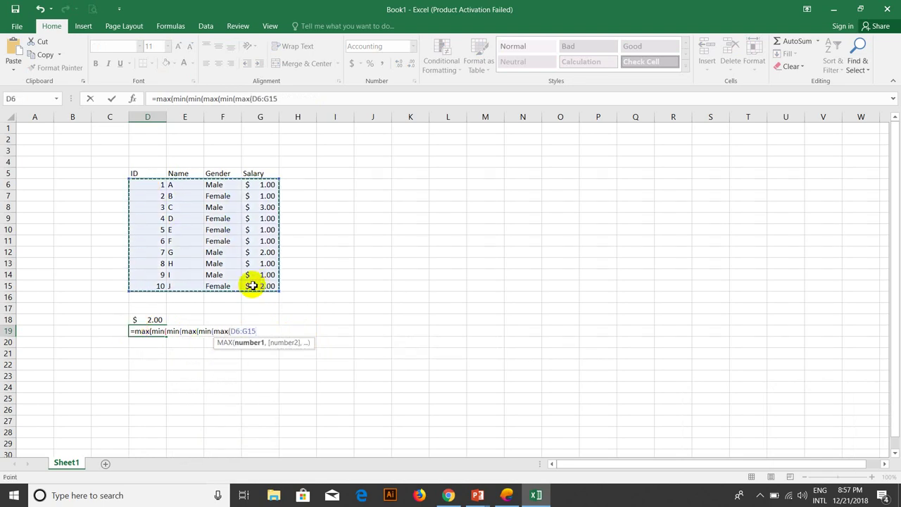
Step: Finish D19's arguments as ),2,3,4),2),2,4,0),2),2), correcting stray characters
{"action": "type", "text": ")m"}
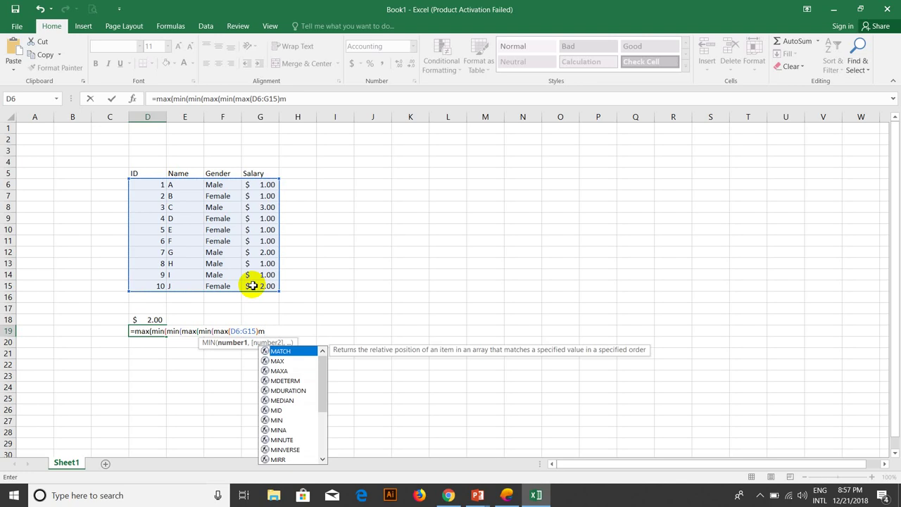
{"action": "key", "text": "BackSpace"}
{"action": "type", "text": ",222"}
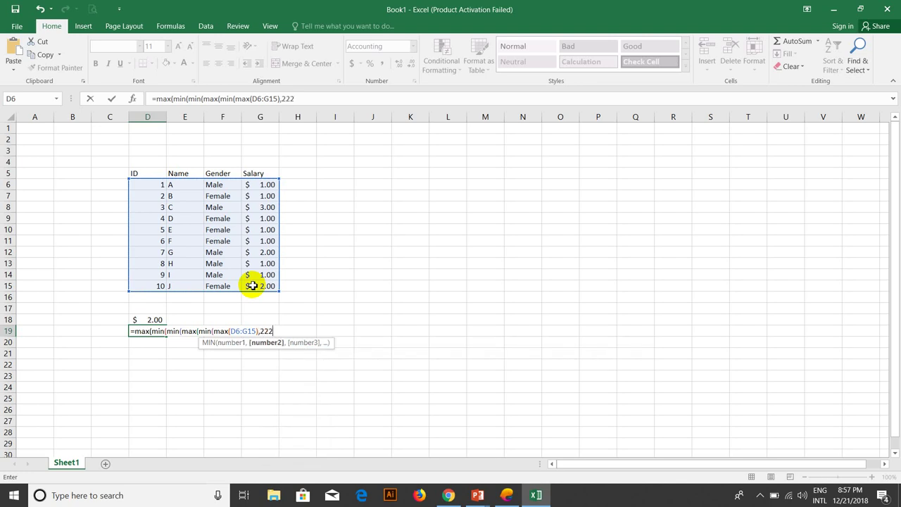
{"action": "key", "text": "BackSpace"}
{"action": "key", "text": "BackSpace"}
{"action": "type", "text": ",2"}
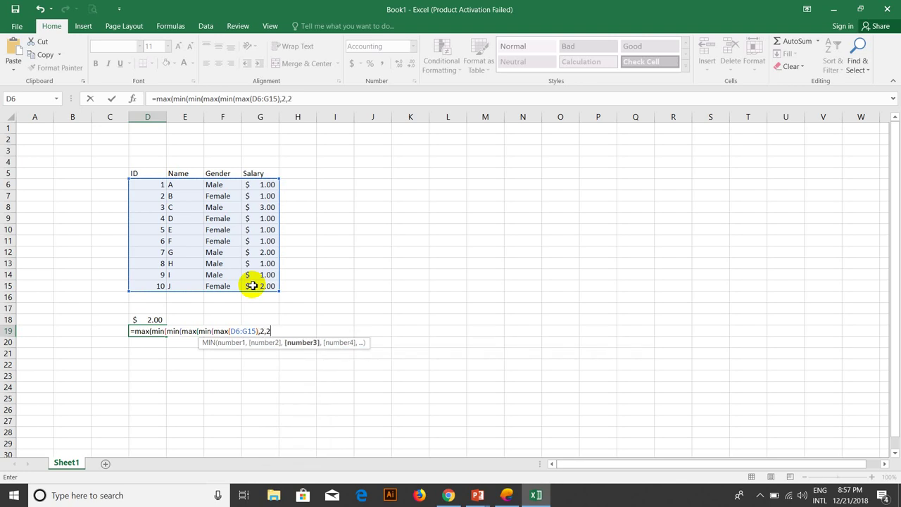
{"action": "type", "text": "222"}
{"action": "key", "text": "BackSpace"}
{"action": "key", "text": "BackSpace"}
{"action": "key", "text": "BackSpace"}
{"action": "type", "text": "3"}
{"action": "type", "text": ",2"}
{"action": "key", "text": "BackSpace"}
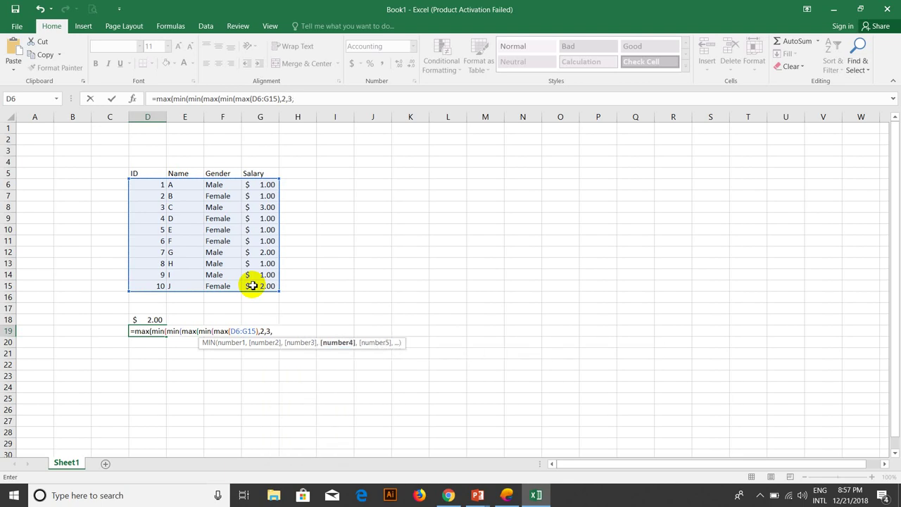
{"action": "type", "text": "4)"}
{"action": "type", "text": ",2),"}
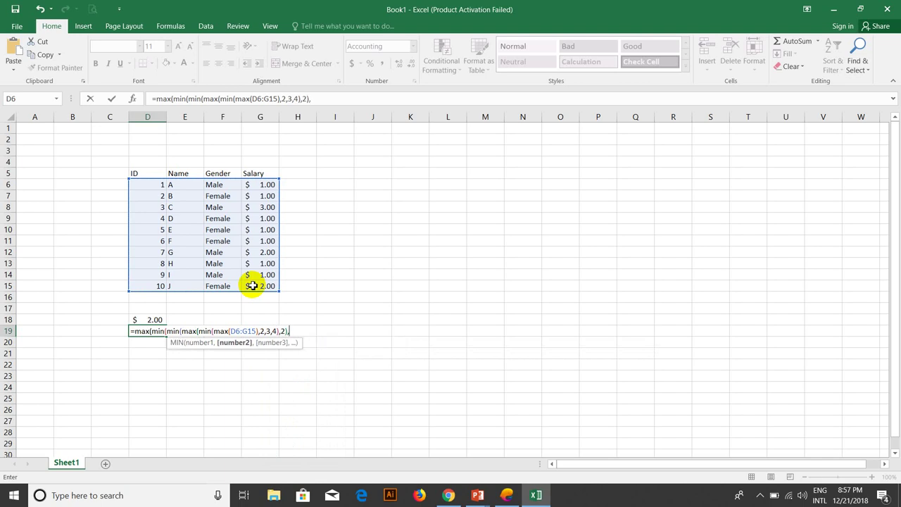
{"action": "type", "text": "2,4"}
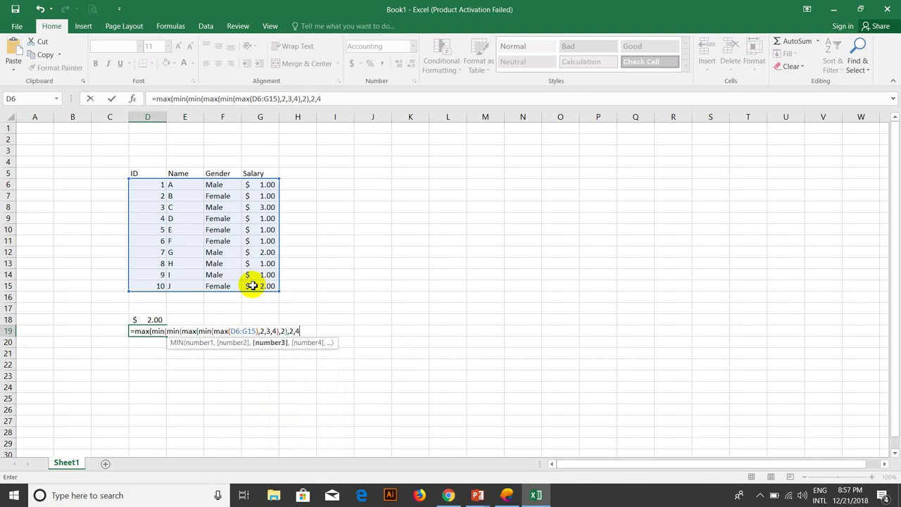
{"action": "type", "text": ",0"}
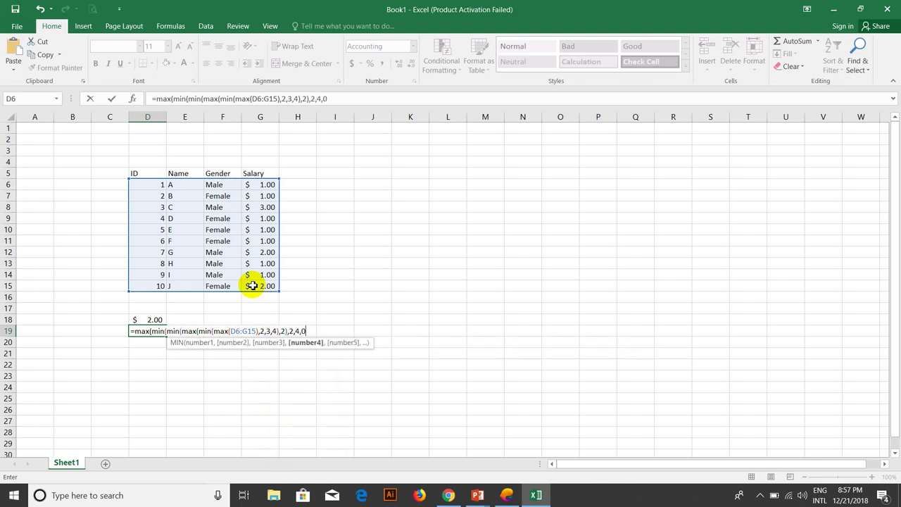
{"action": "type", "text": "),2)"}
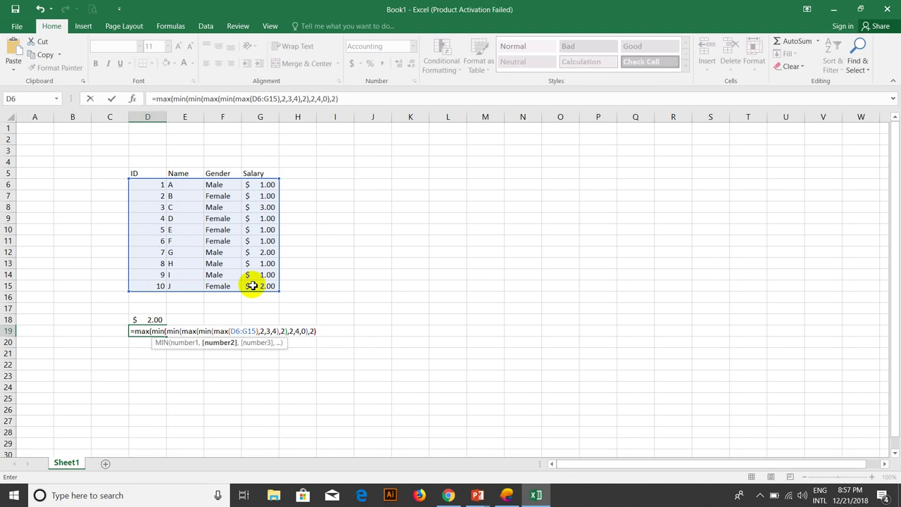
{"action": "type", "text": ",2)"}
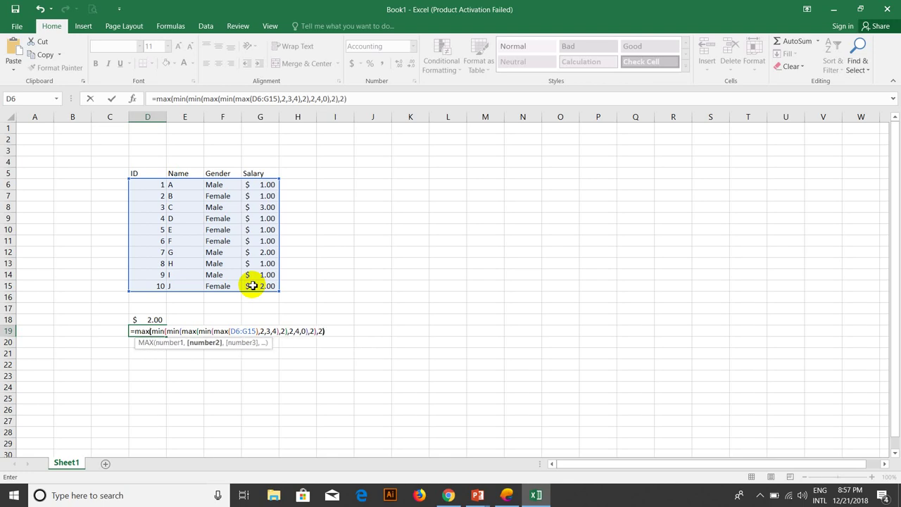
{"action": "type", "text": ","}
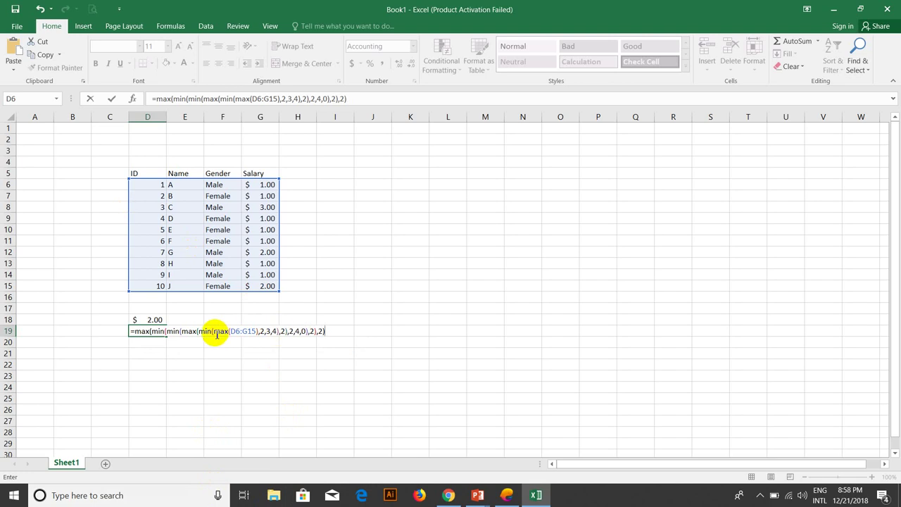
{"action": "left_click_drag", "start_coordinate": [213, 331], "coordinate": [257, 331]}
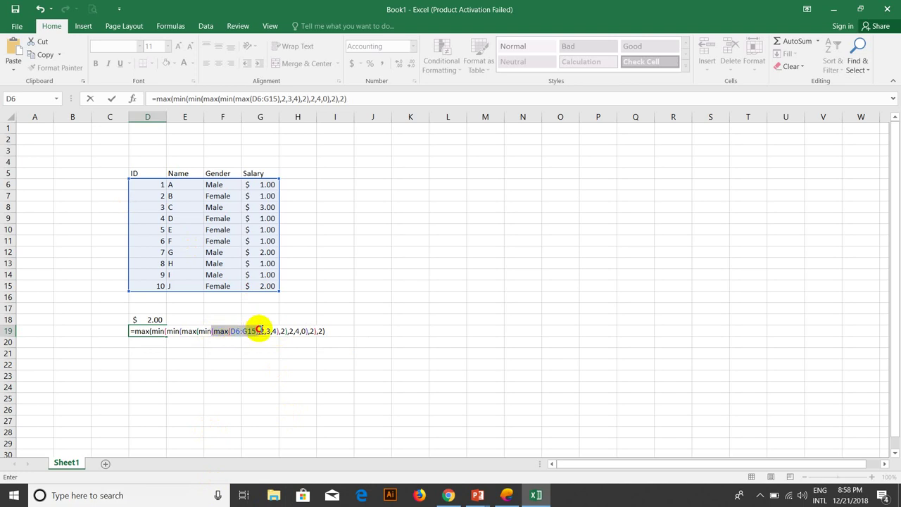
{"action": "left_click", "coordinate": [259, 329]}
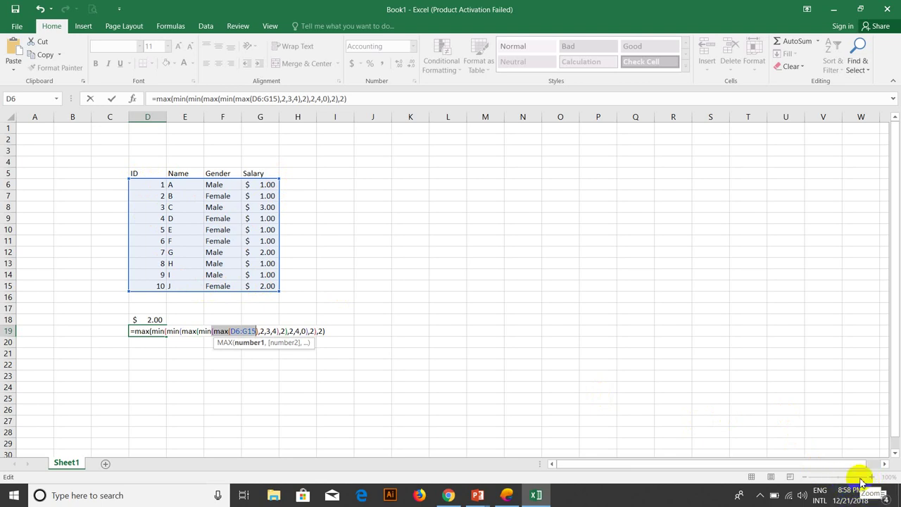
{"action": "key", "text": "Return"}
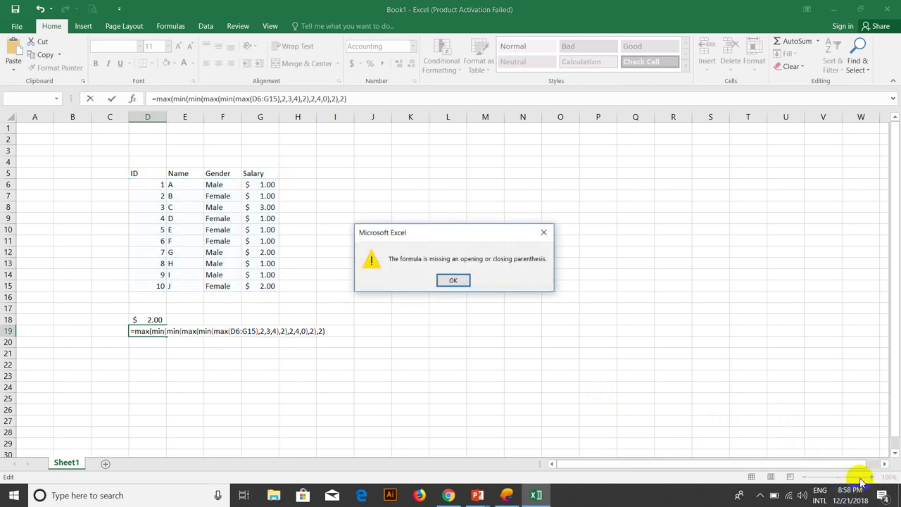
{"action": "key", "text": "alt+space"}
{"action": "key", "text": "Escape"}
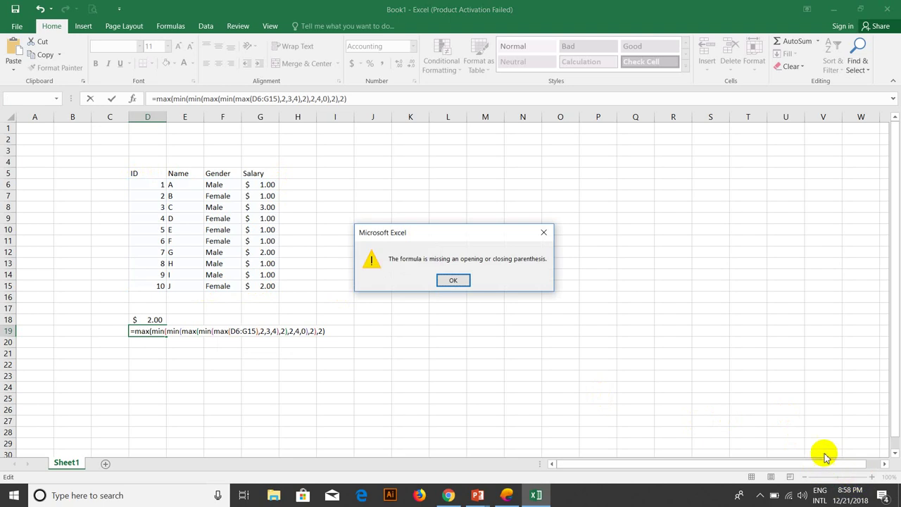
{"action": "key", "text": "alt+space"}
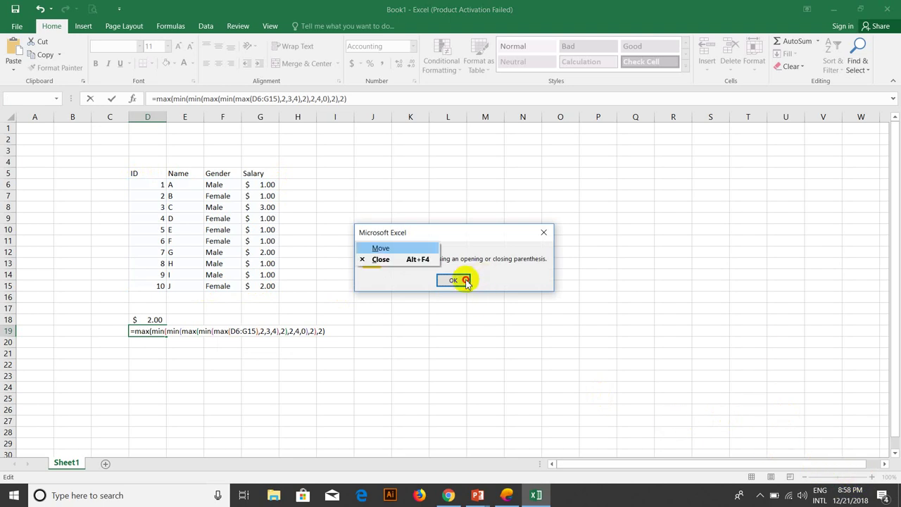
{"action": "left_click", "coordinate": [463, 280]}
{"action": "left_click", "coordinate": [466, 280]}
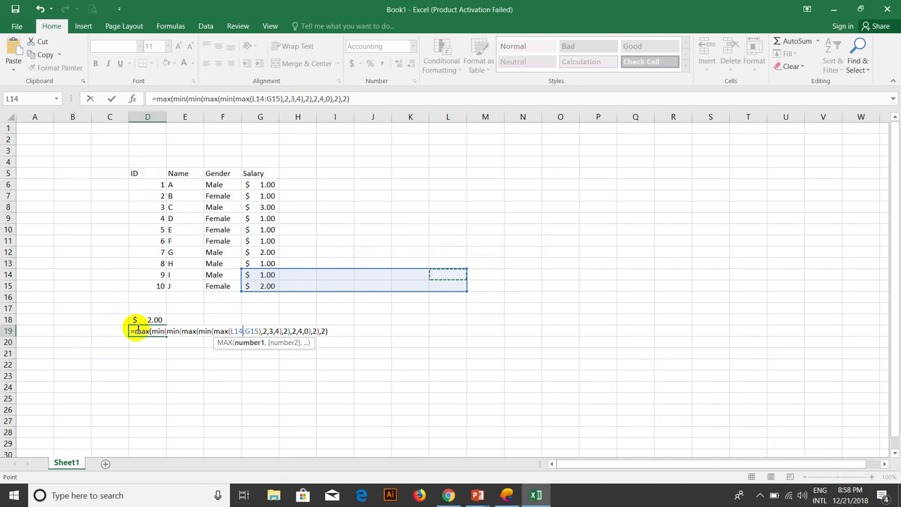
{"action": "key", "text": "BackSpace"}
{"action": "key", "text": "BackSpace"}
{"action": "key", "text": "BackSpace"}
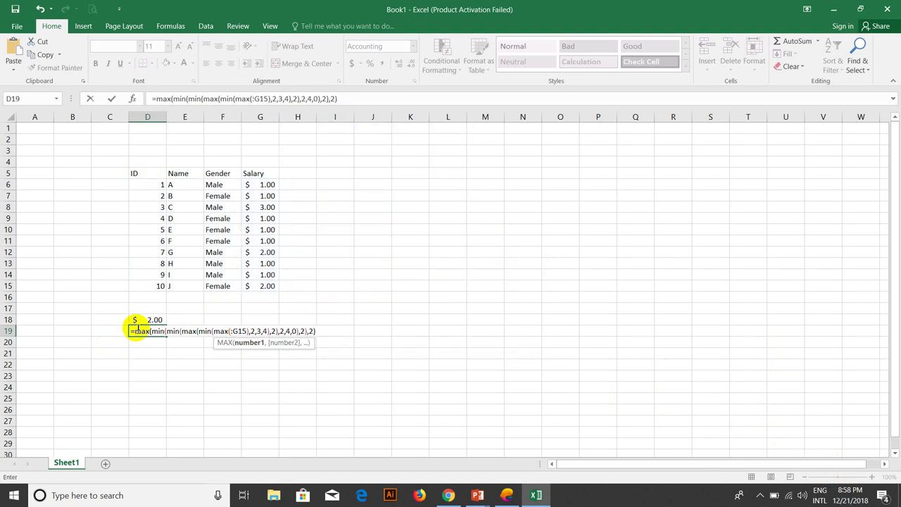
{"action": "type", "text": "D"}
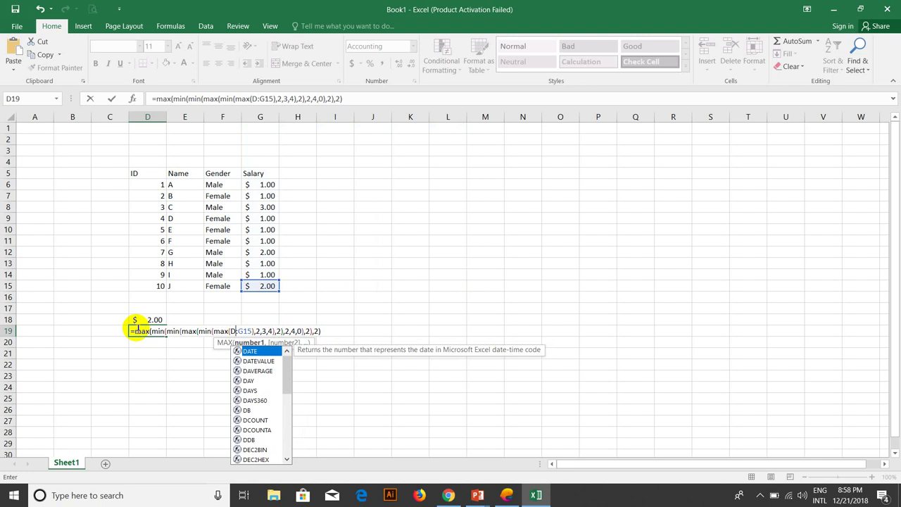
{"action": "type", "text": "3"}
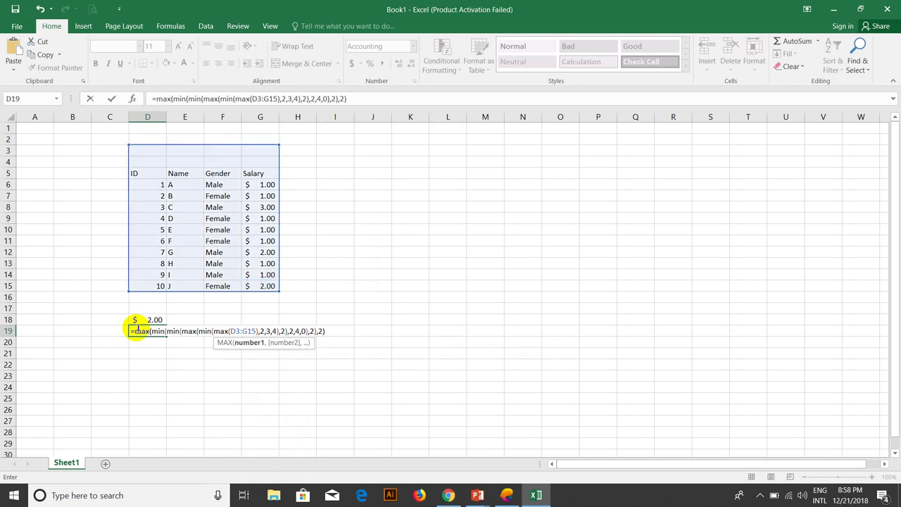
{"action": "key", "text": "BackSpace"}
{"action": "type", "text": "5"}
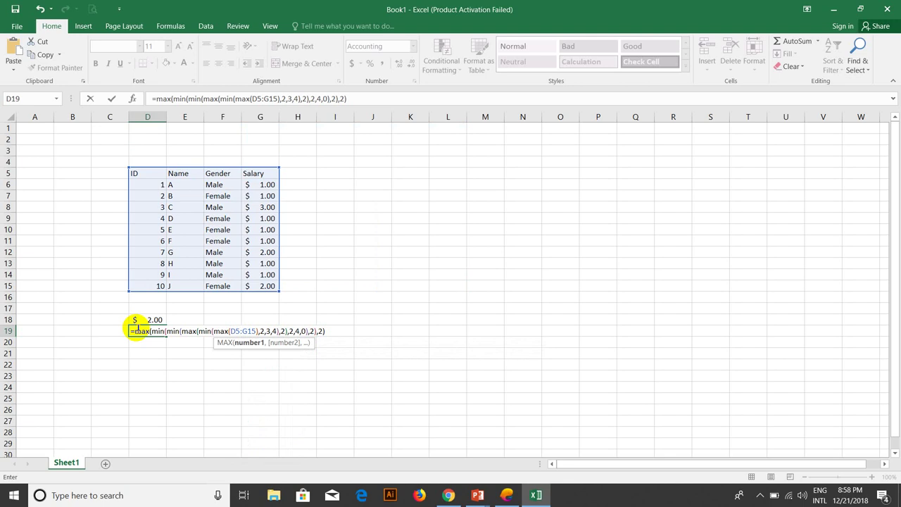
{"action": "key", "text": "BackSpace"}
{"action": "type", "text": "4"}
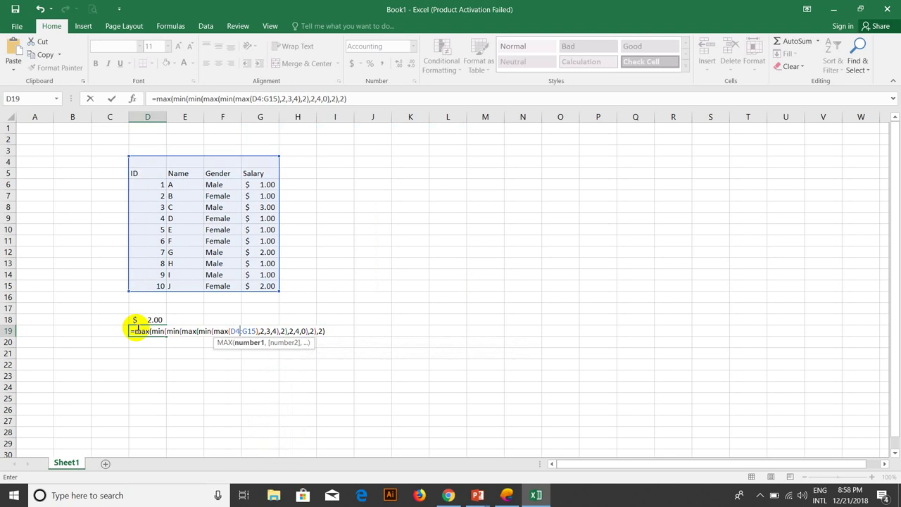
{"action": "key", "text": "BackSpace"}
{"action": "type", "text": "3"}
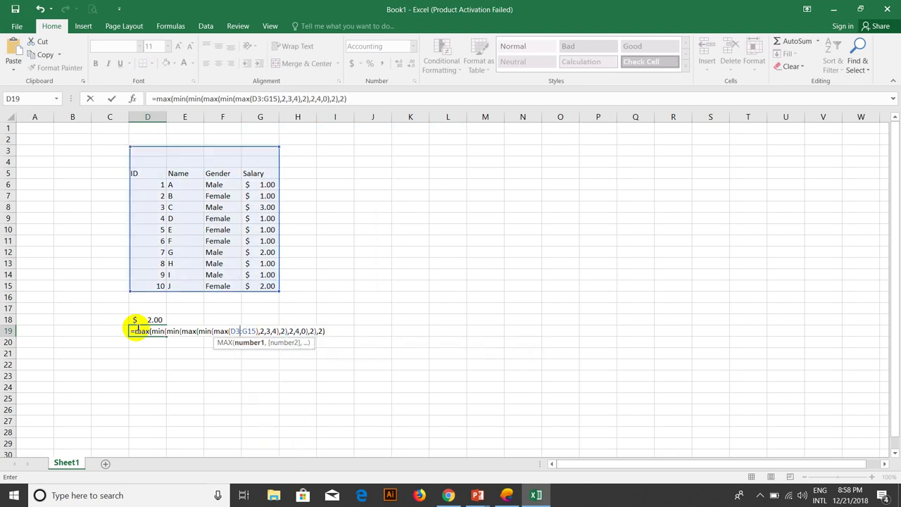
{"action": "key", "text": "BackSpace"}
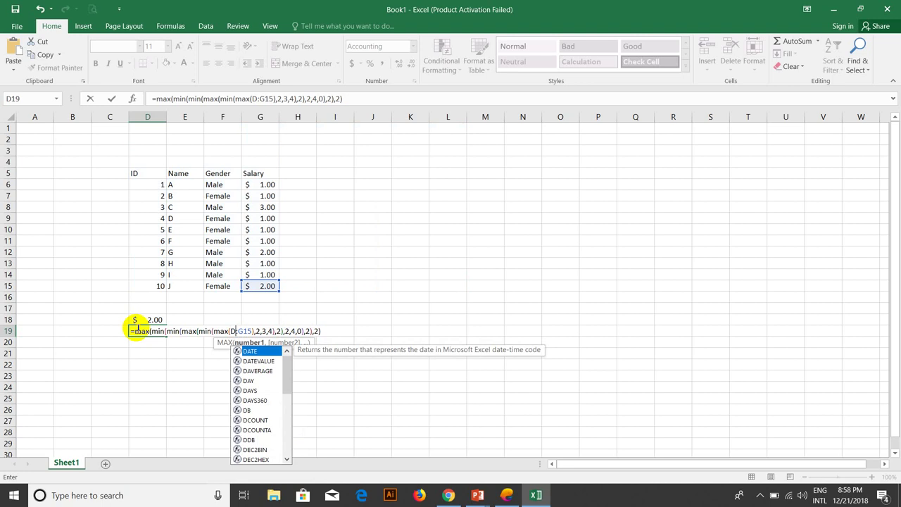
{"action": "type", "text": "6"}
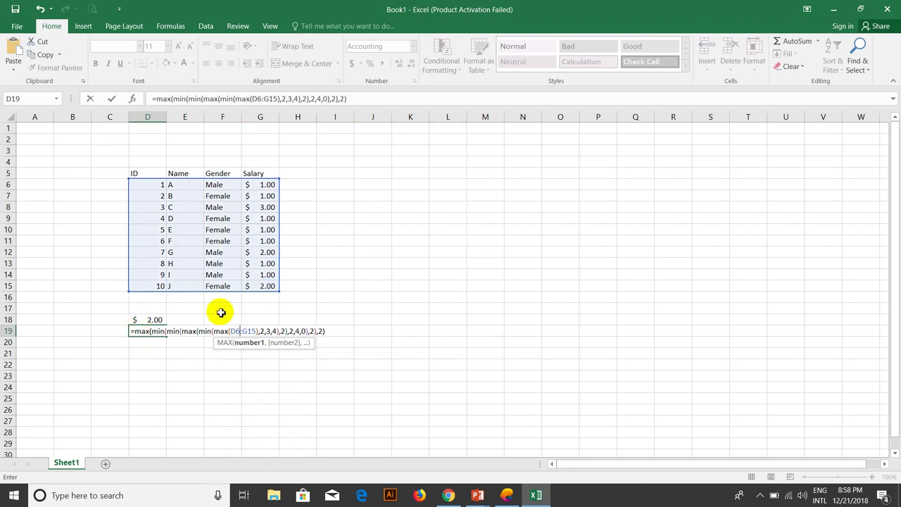
Step: Evaluate the innermost max(D6:G15) in D19's formula to 10
{"action": "left_click_drag", "start_coordinate": [214, 331], "coordinate": [254, 331]}
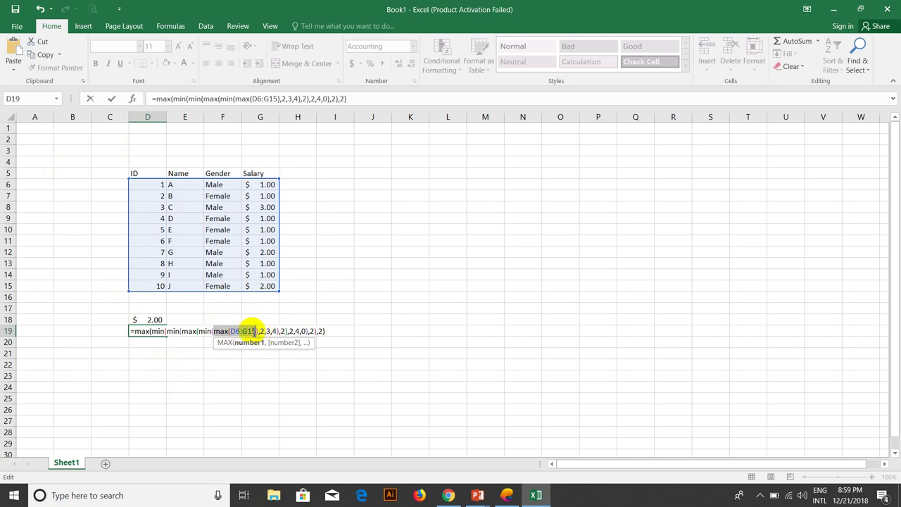
{"action": "key", "text": "F9"}
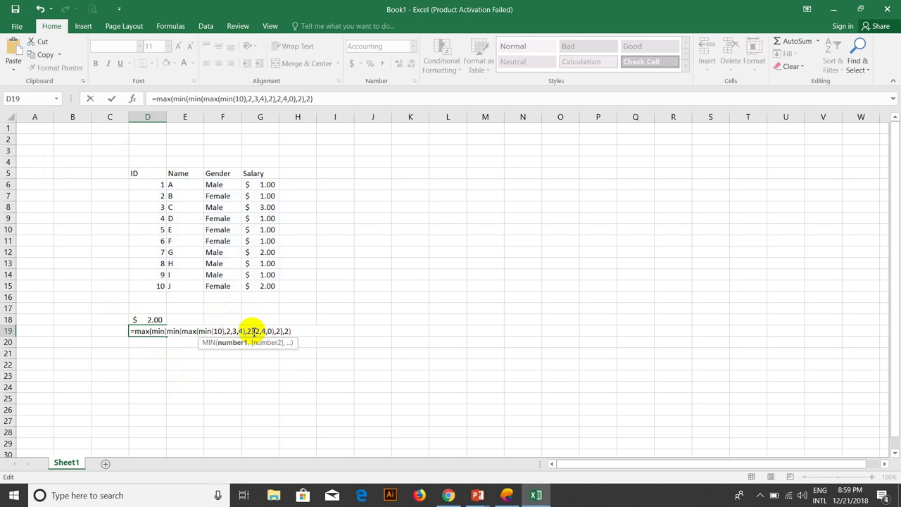
{"action": "key", "text": "ctrl+z"}
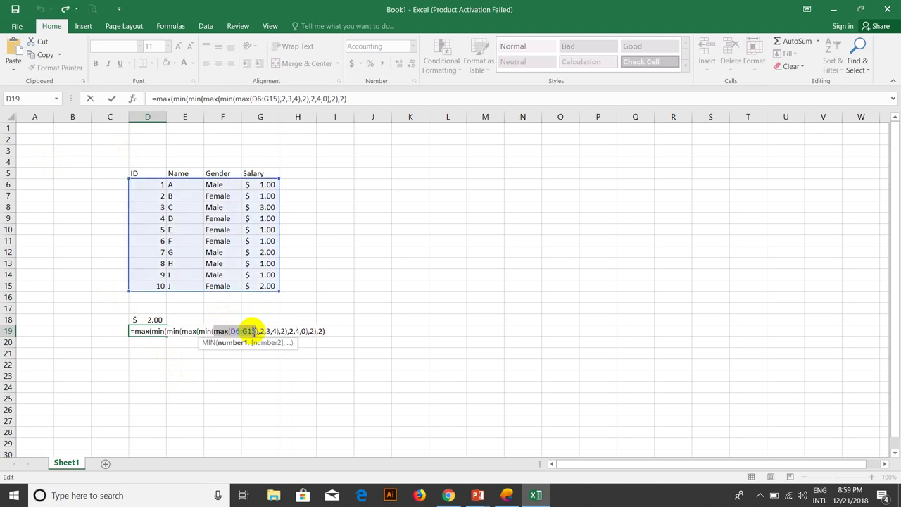
{"action": "key", "text": "shift+Right"}
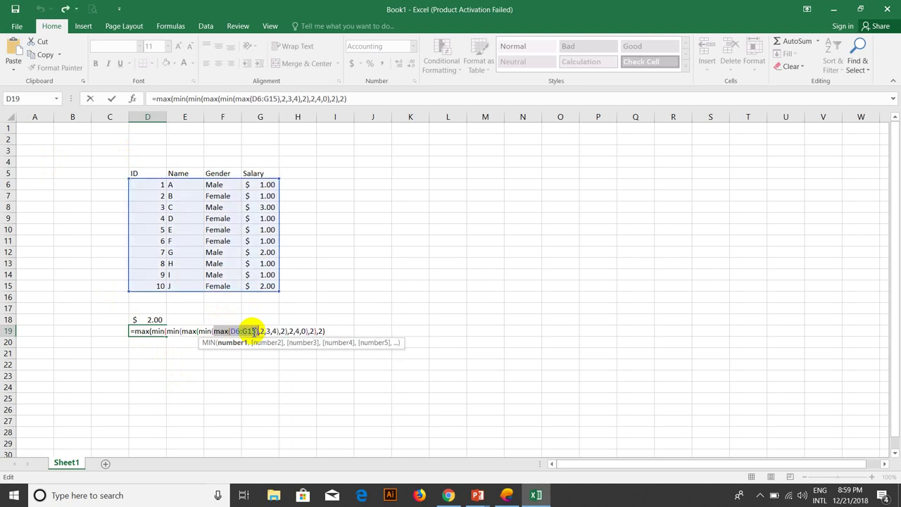
{"action": "key", "text": "F9"}
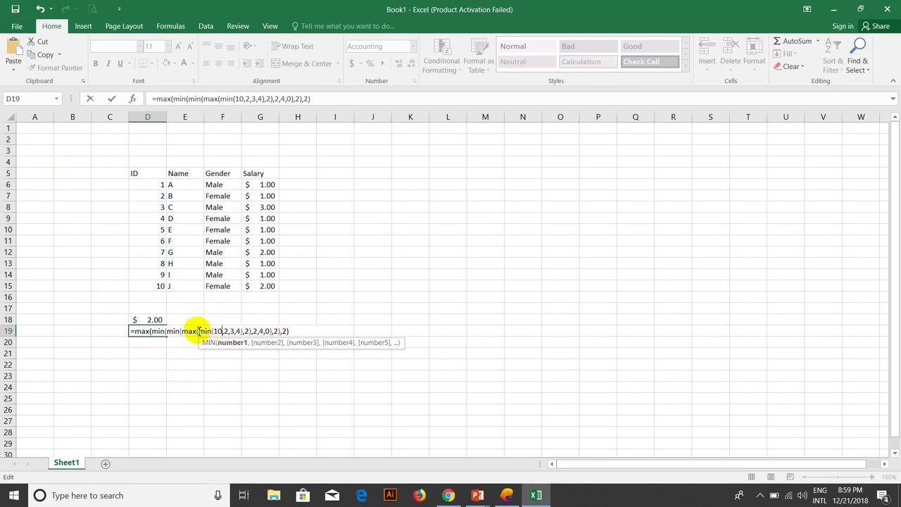
Step: Replace the min(10,2,3,4) sub-formula with 2
{"action": "left_click_drag", "start_coordinate": [198, 331], "coordinate": [240, 331]}
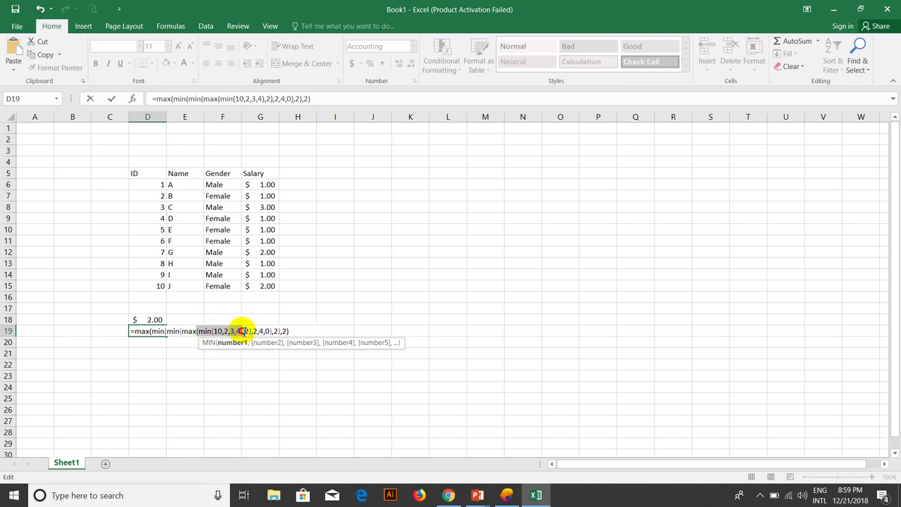
{"action": "left_click_drag", "start_coordinate": [241, 330], "coordinate": [243, 331]}
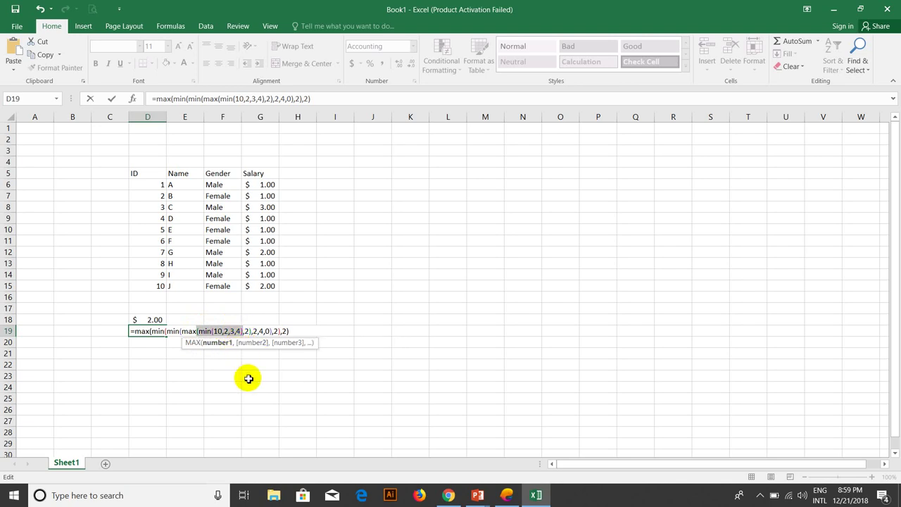
{"action": "key", "text": "BackSpace"}
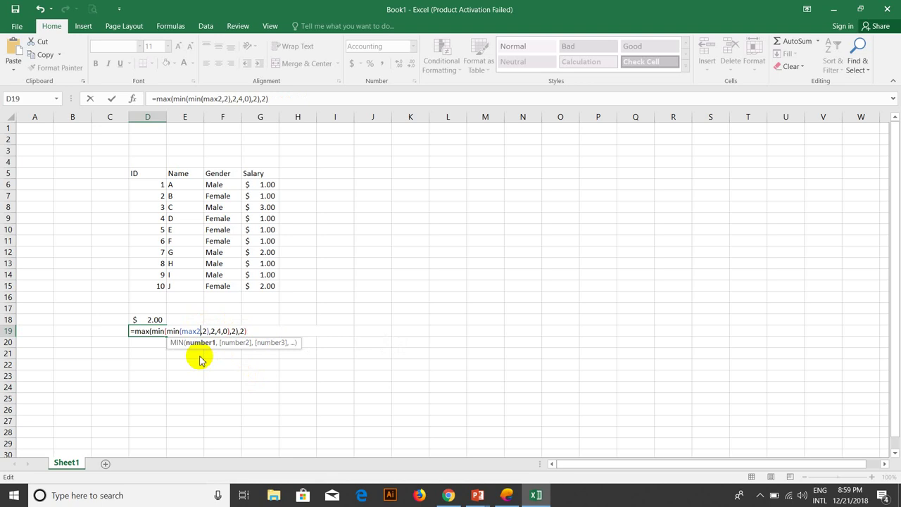
{"action": "key", "text": "BackSpace"}
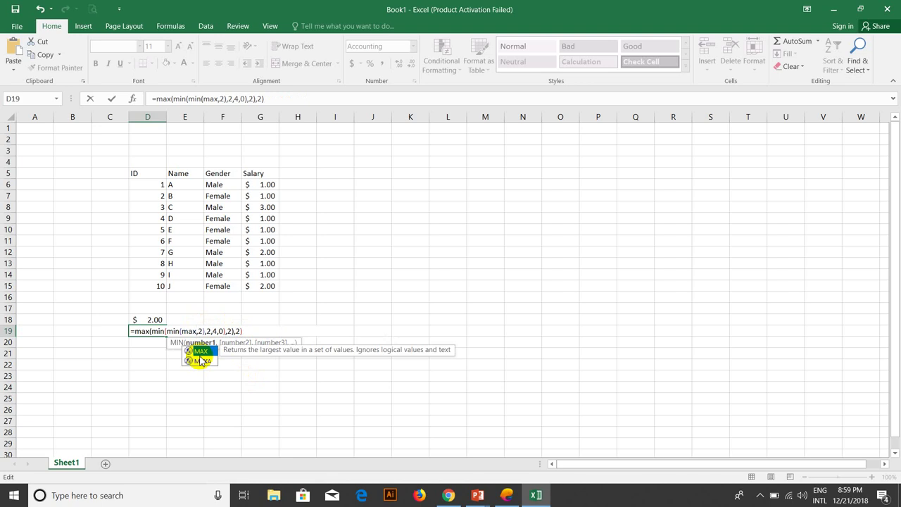
{"action": "key", "text": "ctrl+z"}
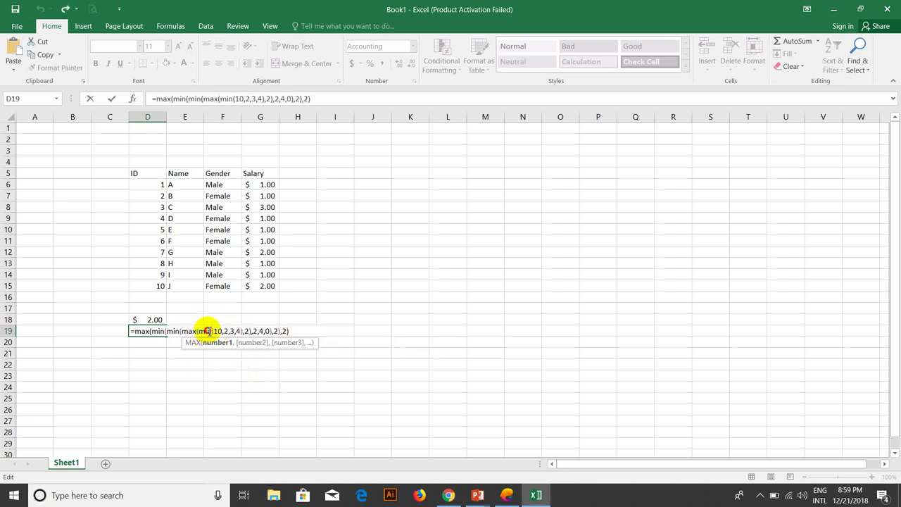
{"action": "left_click_drag", "start_coordinate": [200, 331], "coordinate": [241, 331]}
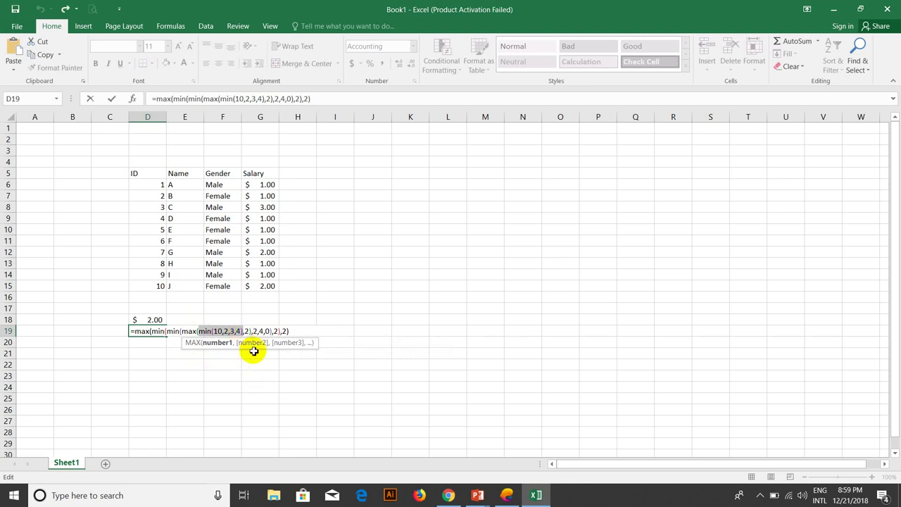
{"action": "type", "text": "2"}
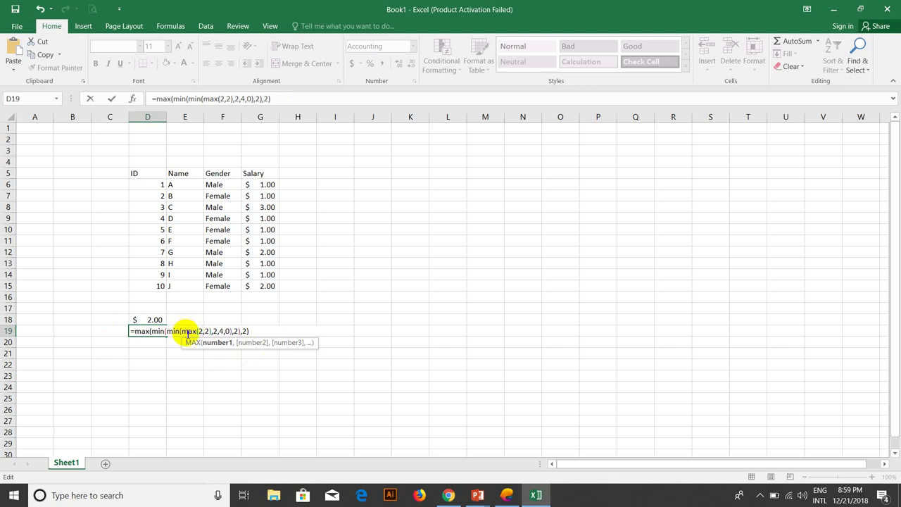
Step: Replace max(2,2) with 2 and the inner mins with 0, drop the stray parenthesis, and enter =max(0,2)
{"action": "left_click_drag", "start_coordinate": [182, 331], "coordinate": [211, 331]}
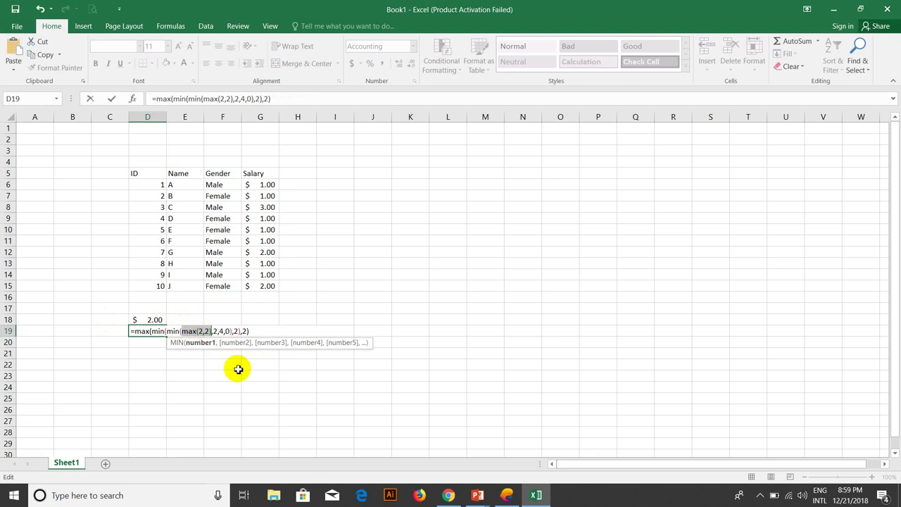
{"action": "type", "text": "2"}
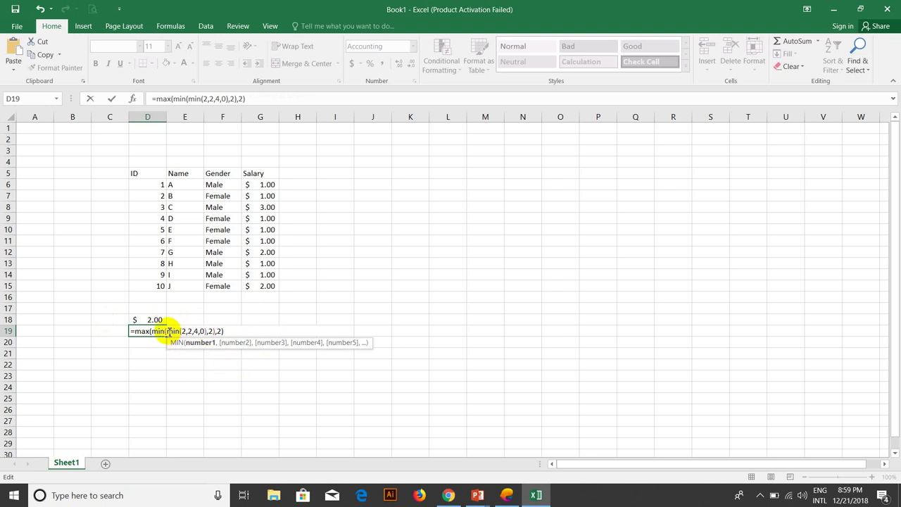
{"action": "left_click_drag", "start_coordinate": [166, 331], "coordinate": [209, 330]}
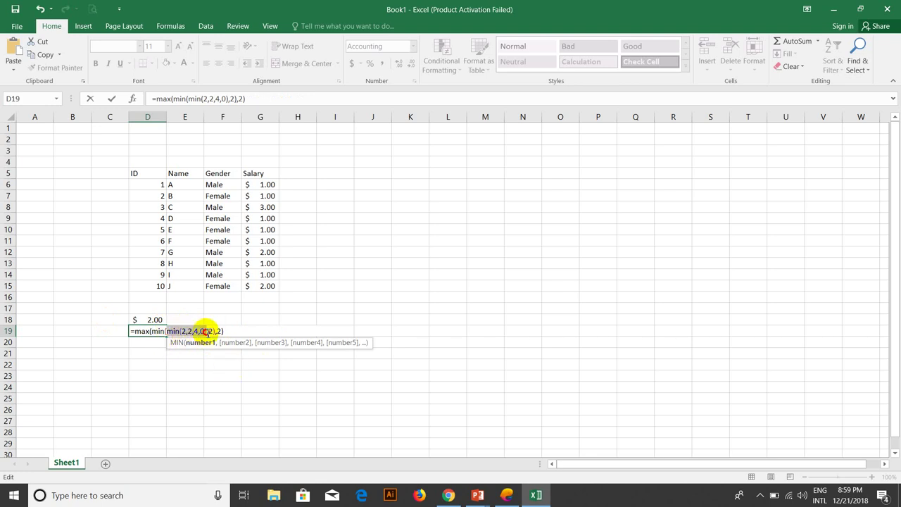
{"action": "type", "text": "0"}
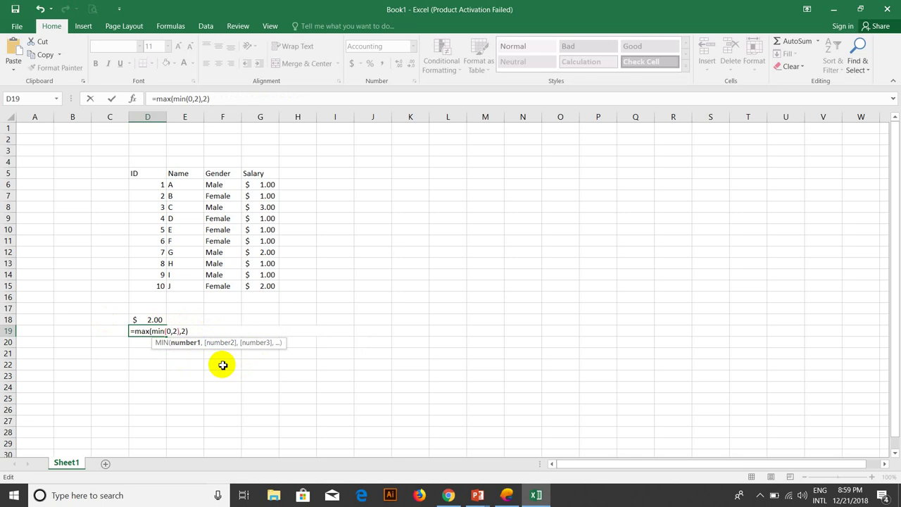
{"action": "left_click_drag", "start_coordinate": [153, 330], "coordinate": [180, 331]}
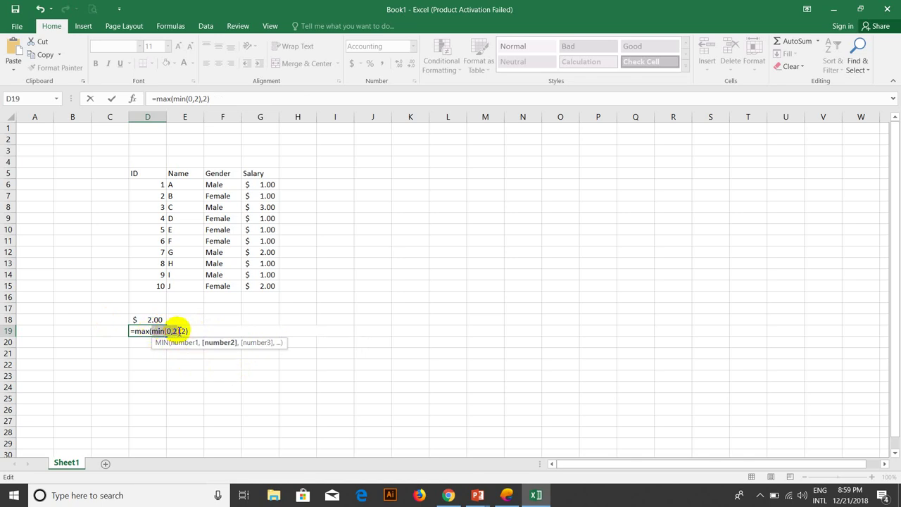
{"action": "type", "text": "0"}
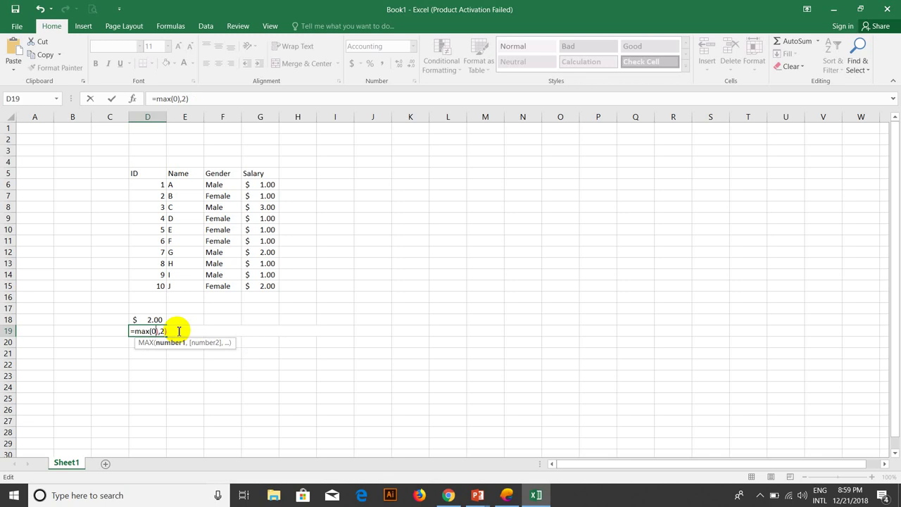
{"action": "key", "text": "Delete"}
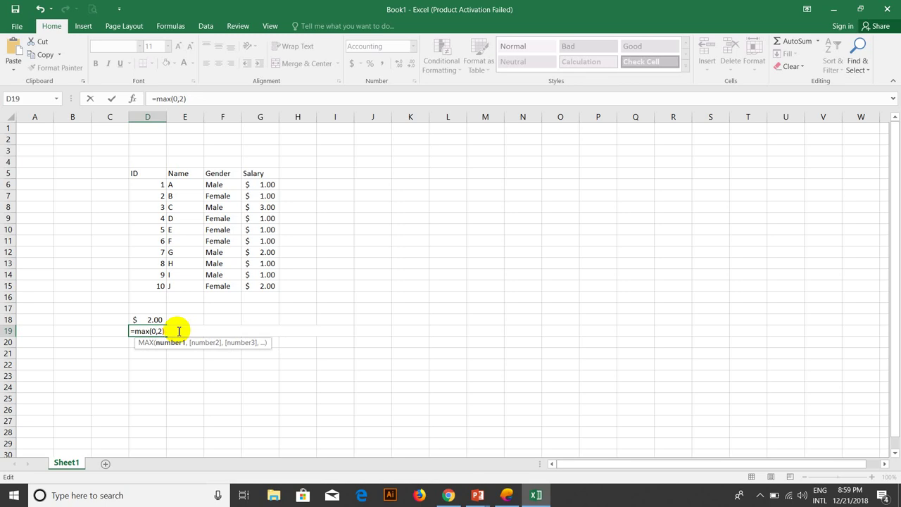
{"action": "key", "text": "Return"}
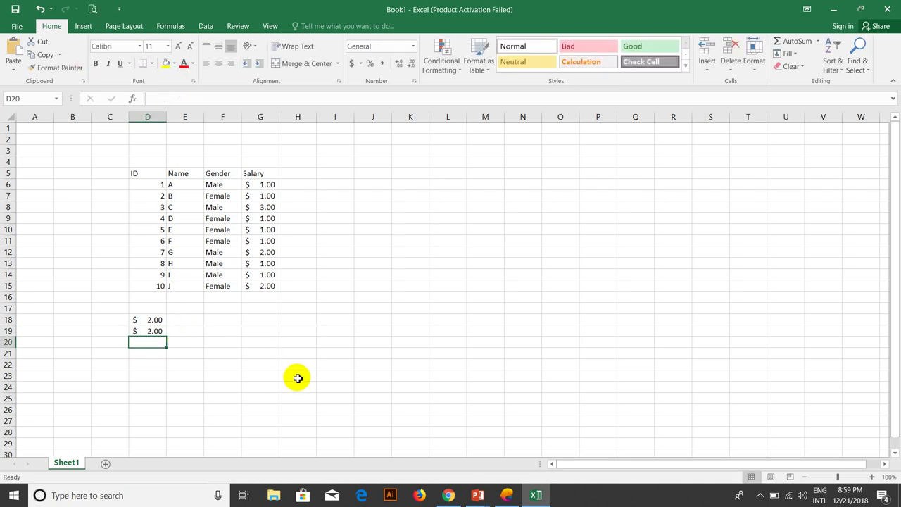
Step: Reopen D19's formula to inspect its MIN(D6:G15) part, then select D18 and D19
{"action": "key", "text": "Up"}
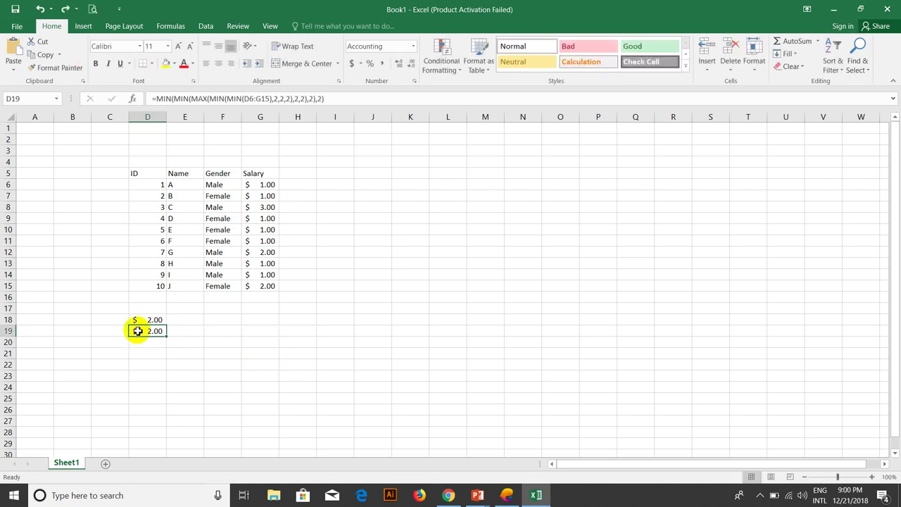
{"action": "double_click", "coordinate": [143, 331]}
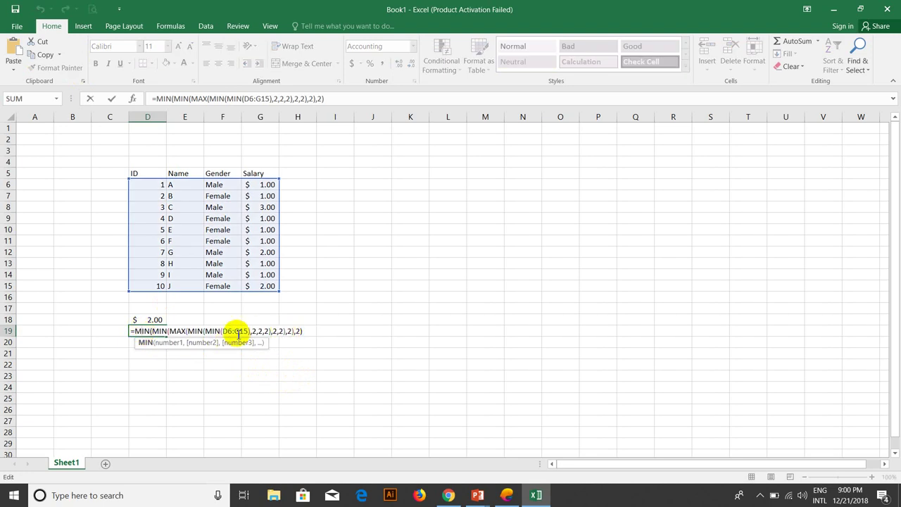
{"action": "left_click_drag", "start_coordinate": [204, 331], "coordinate": [251, 332]}
{"action": "left_click", "coordinate": [155, 331]}
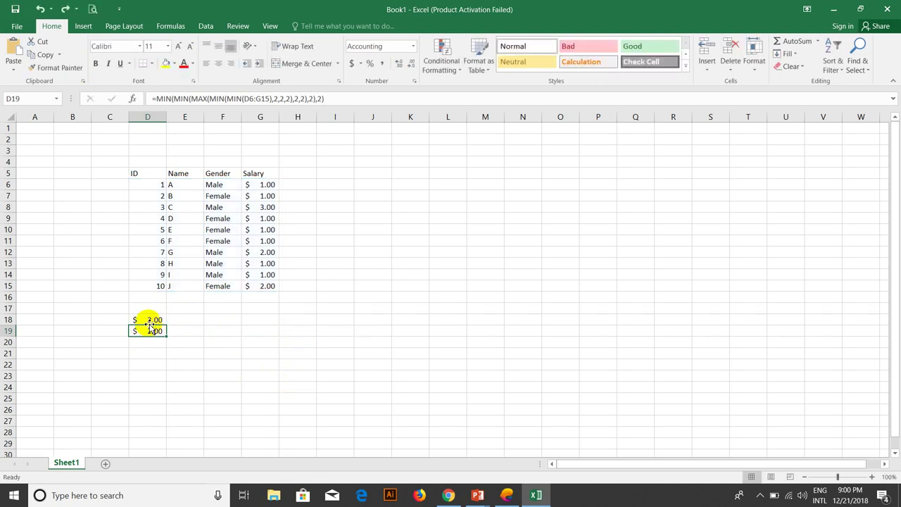
{"action": "left_click_drag", "start_coordinate": [153, 320], "coordinate": [154, 331]}
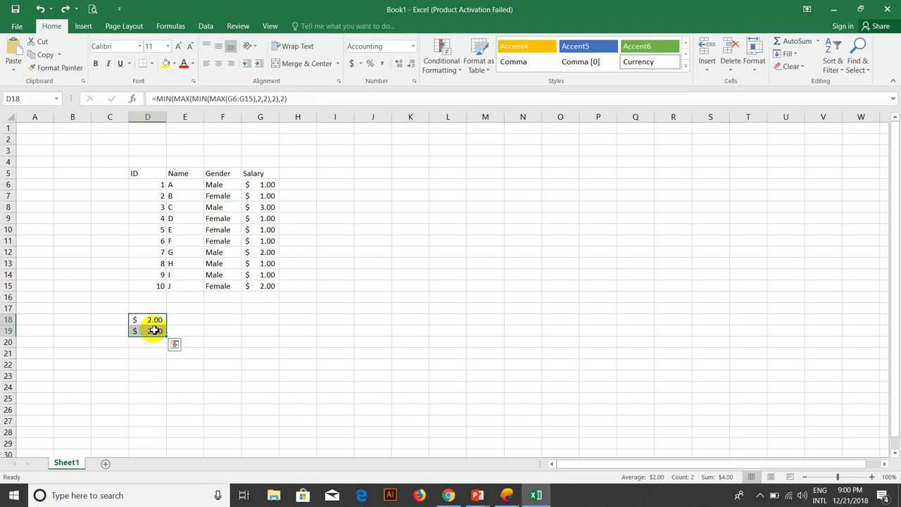
Step: Cancel a started =Cou entry and clear the contents of D18:D19
{"action": "type", "text": "="}
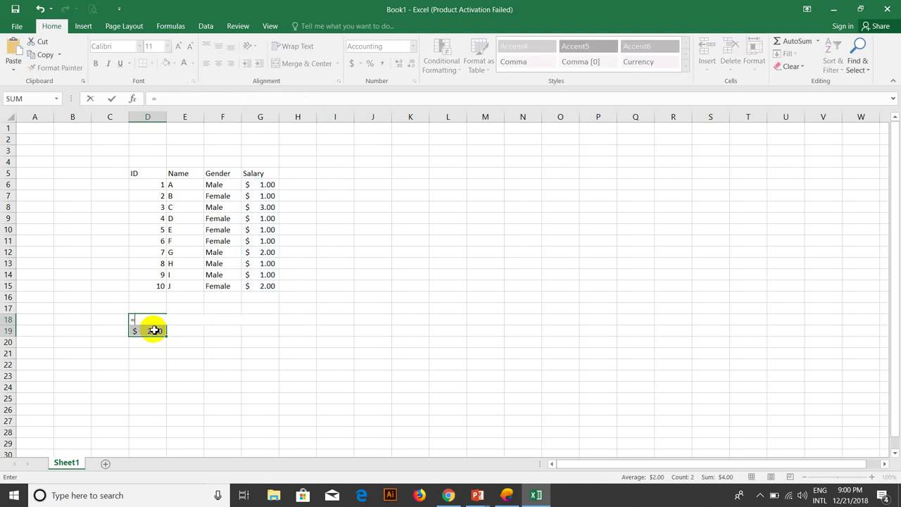
{"action": "type", "text": "Cou"}
{"action": "key", "text": "BackSpace"}
{"action": "key", "text": "BackSpace"}
{"action": "key", "text": "BackSpace"}
{"action": "key", "text": "Escape"}
{"action": "left_click", "coordinate": [152, 321]}
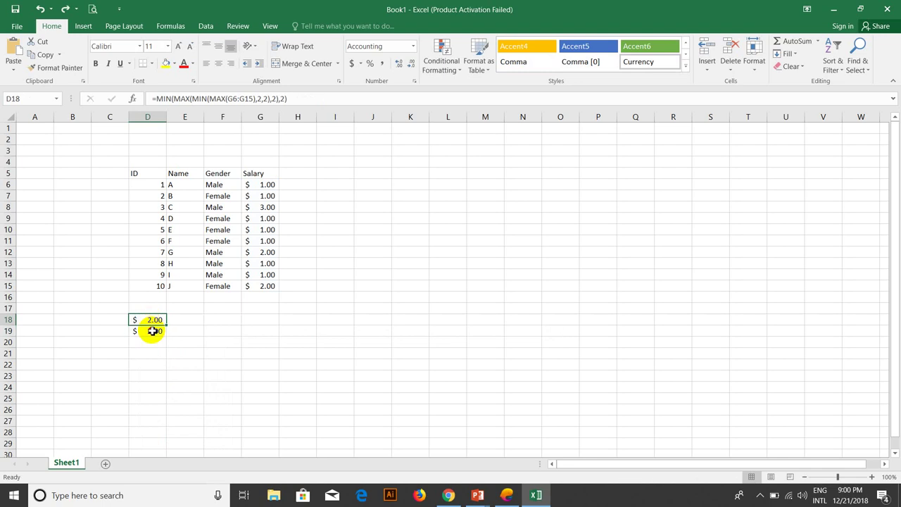
{"action": "left_click", "coordinate": [151, 331], "text": "shift"}
{"action": "key", "text": "F2"}
{"action": "key", "text": "Escape"}
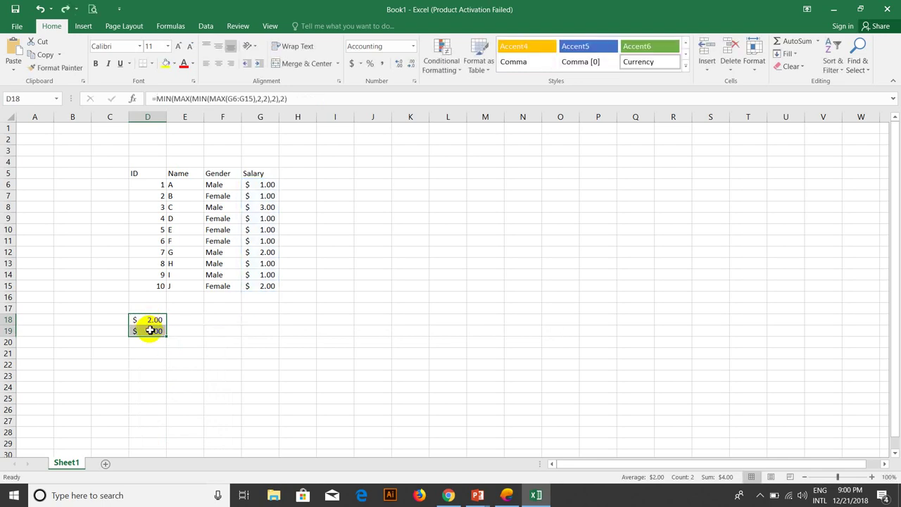
{"action": "key", "text": "Delete"}
Step: Type =min(Count(max(nmin(max(min(F6:F15),,2,2,2),2,2),2) in D18, dragging over the Gender cells F6:F15
{"action": "type", "text": "="}
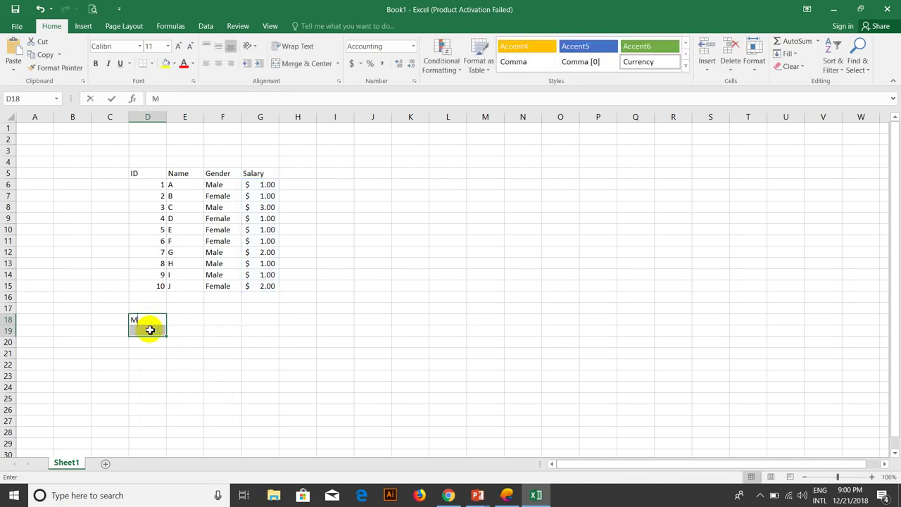
{"action": "type", "text": "m"}
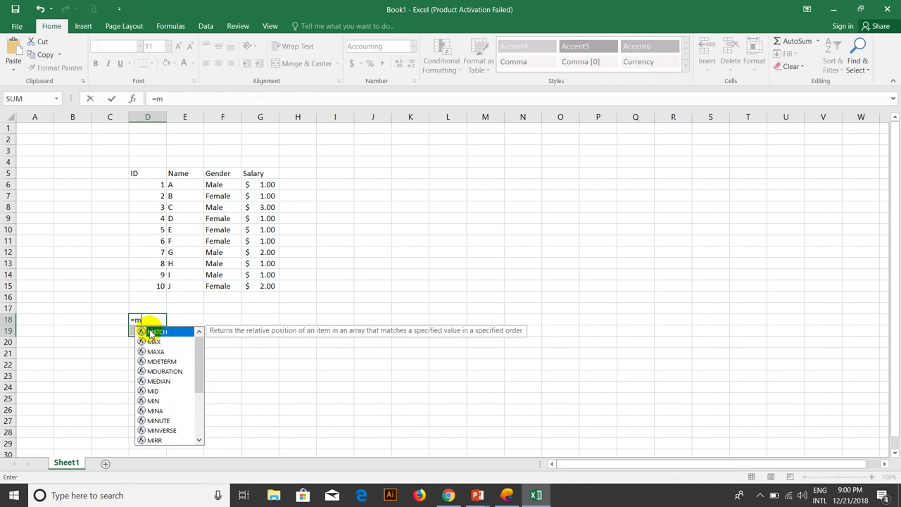
{"action": "type", "text": "in(COu"}
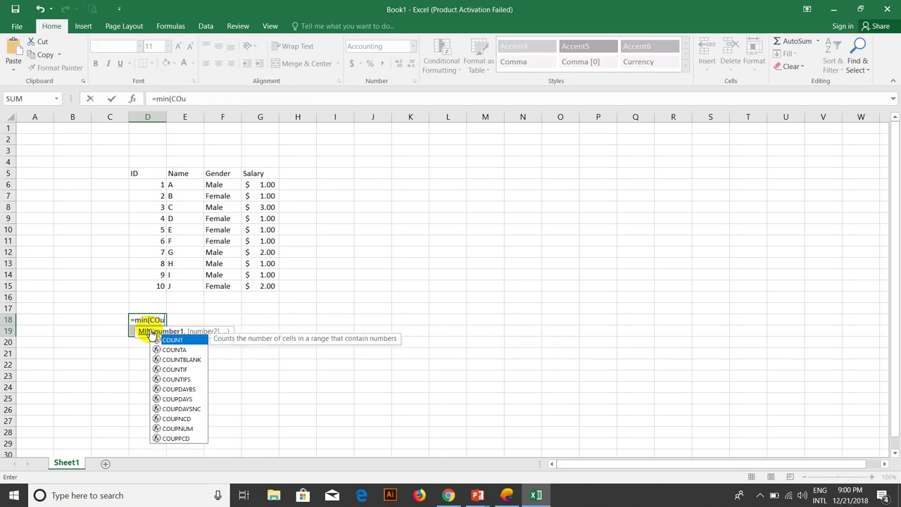
{"action": "key", "text": "BackSpace"}
{"action": "key", "text": "BackSpace"}
{"action": "type", "text": "ou"}
{"action": "type", "text": "nt(ma"}
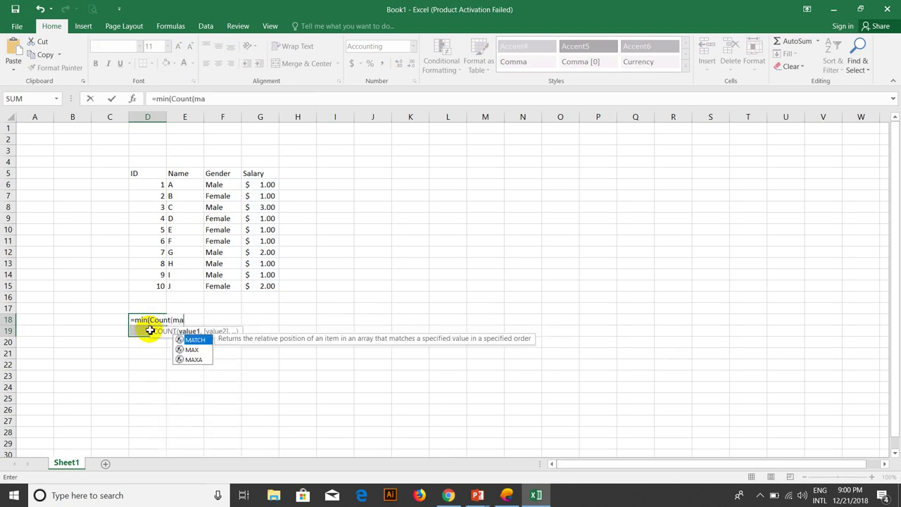
{"action": "type", "text": "x"}
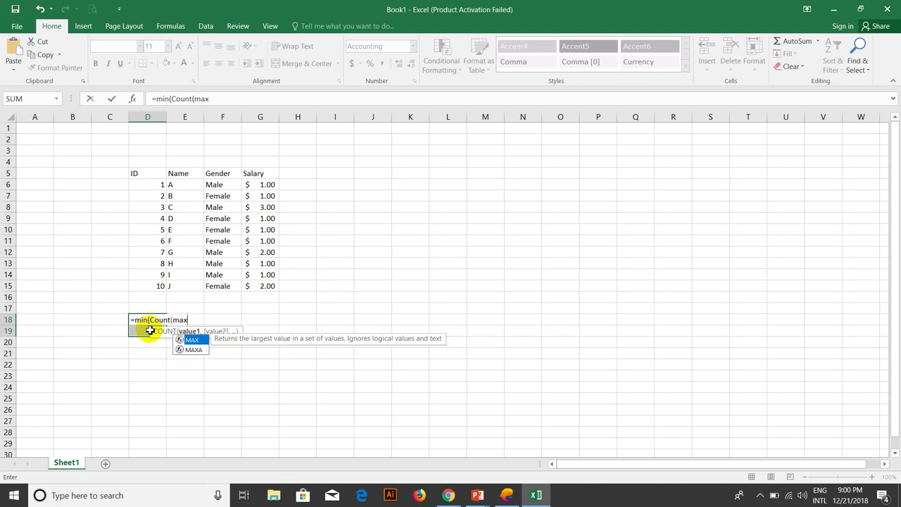
{"action": "type", "text": "(n"}
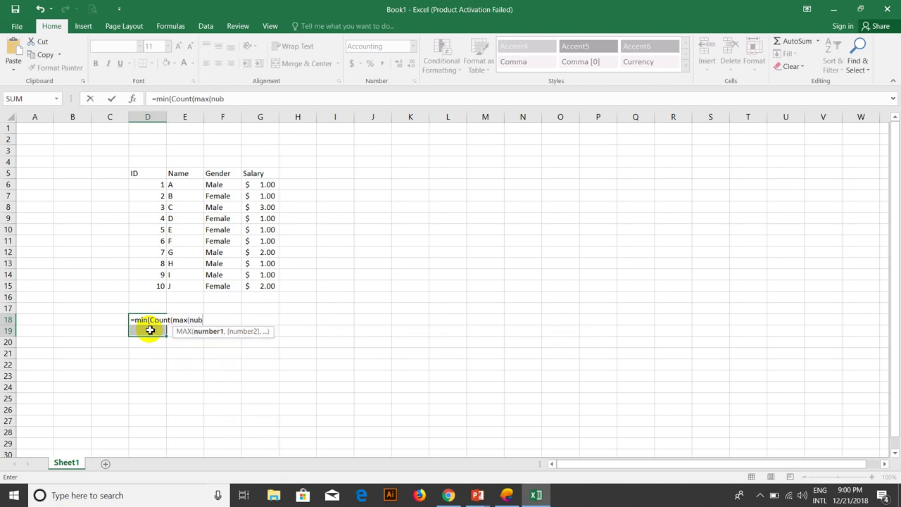
{"action": "type", "text": "mi"}
{"action": "type", "text": "n(max"}
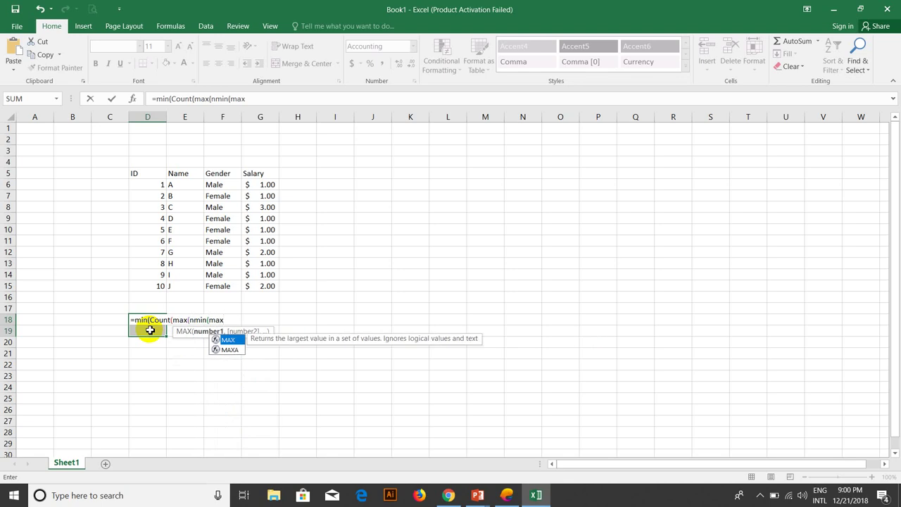
{"action": "type", "text": "(min("}
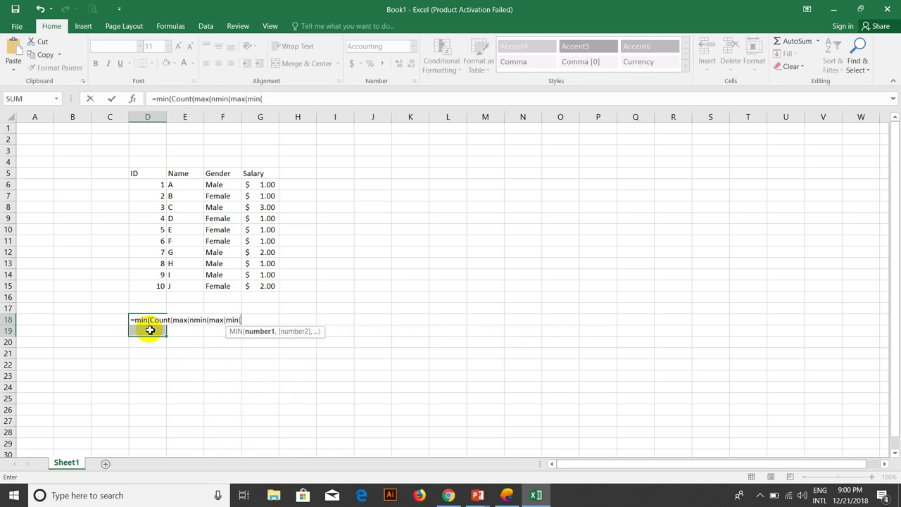
{"action": "left_click_drag", "start_coordinate": [214, 184], "coordinate": [213, 286]}
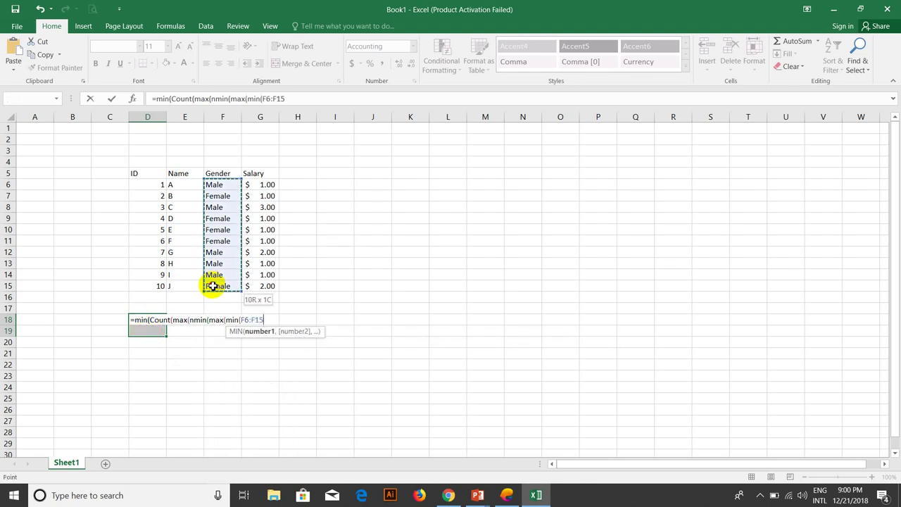
{"action": "type", "text": "),2"}
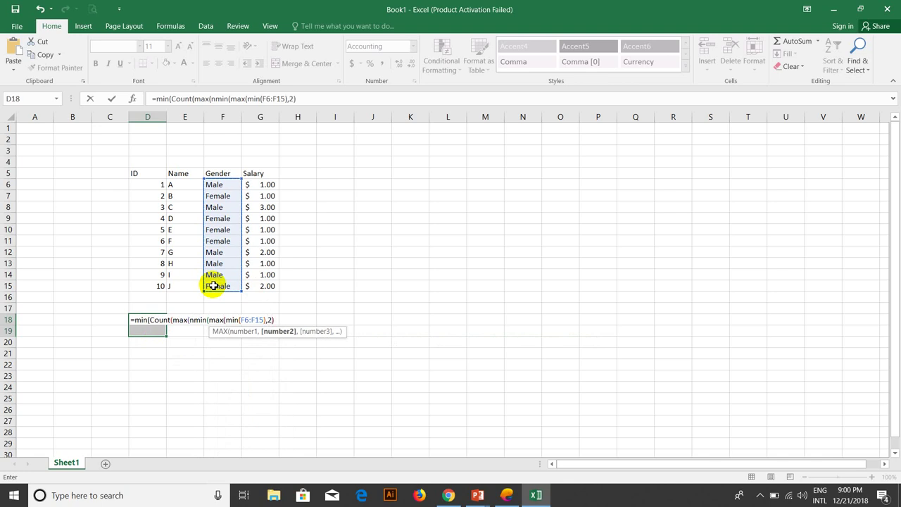
{"action": "type", "text": ",2"}
{"action": "type", "text": ",2),"}
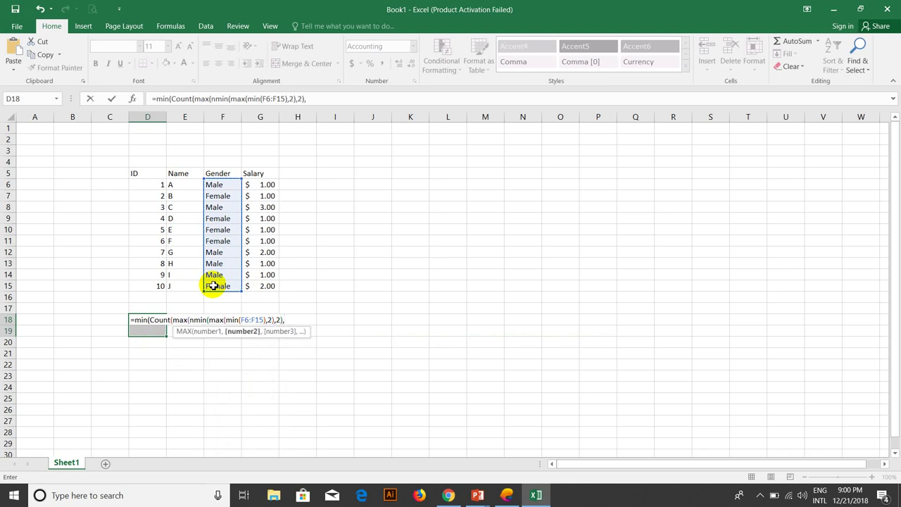
{"action": "type", "text": "2,2),"}
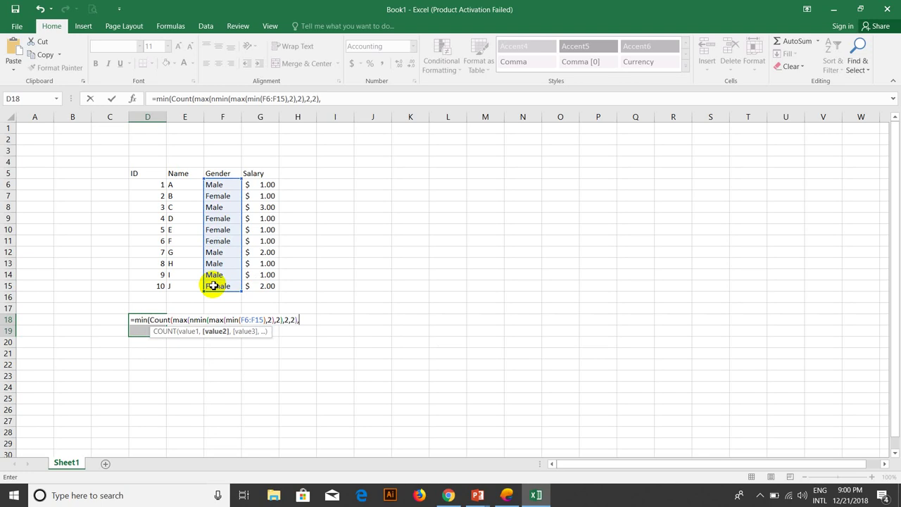
{"action": "type", "text": "2,2)"}
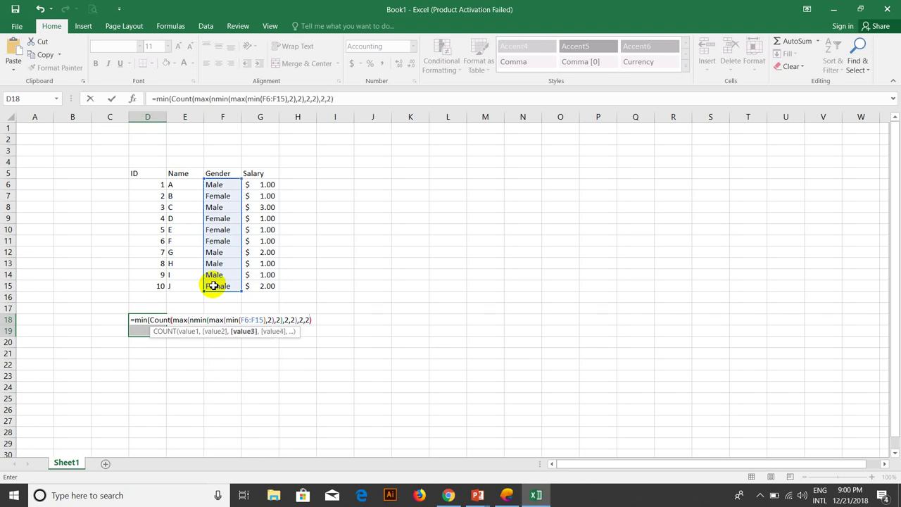
{"action": "type", "text": ",2"}
Step: Change the closing arguments to end with ,3,4) and select the inner min(F6:F15) part
{"action": "key", "text": "BackSpace"}
{"action": "type", "text": "3"}
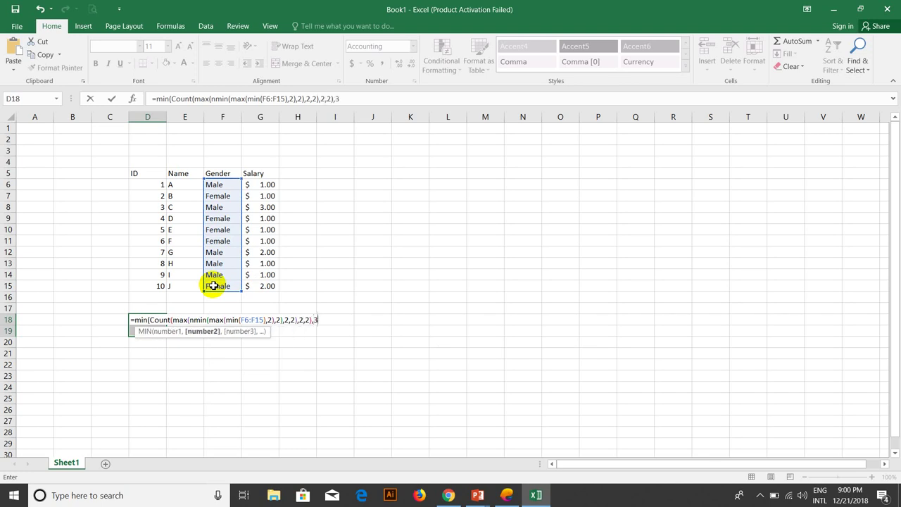
{"action": "type", "text": ",4"}
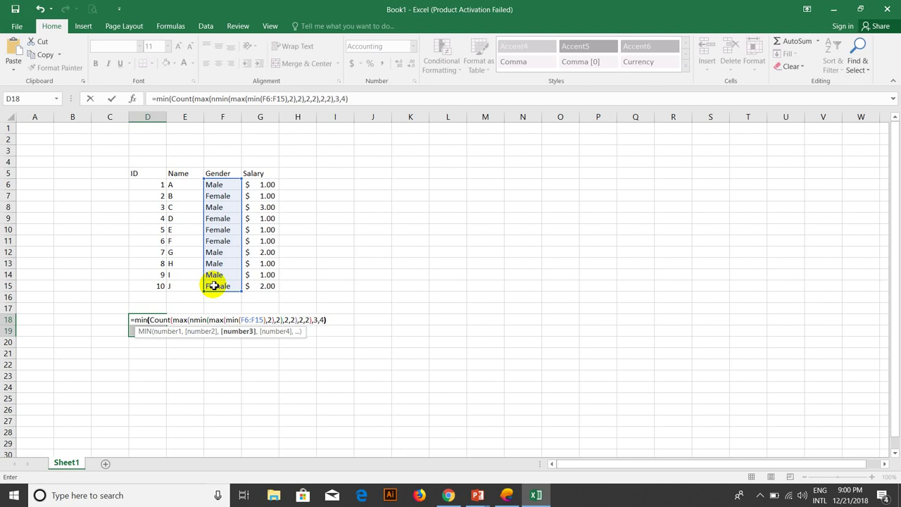
{"action": "key", "text": "BackSpace"}
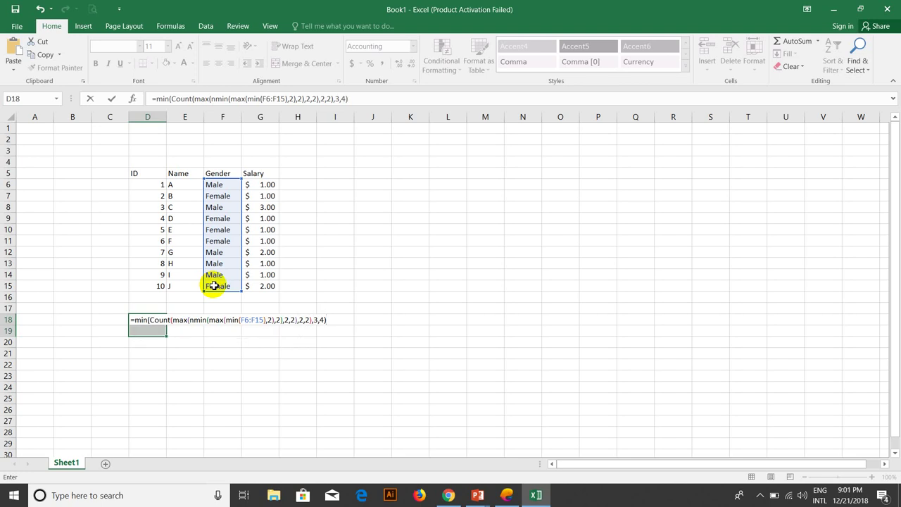
{"action": "type", "text": ",2)"}
{"action": "key", "text": "BackSpace"}
{"action": "key", "text": "BackSpace"}
{"action": "key", "text": "BackSpace"}
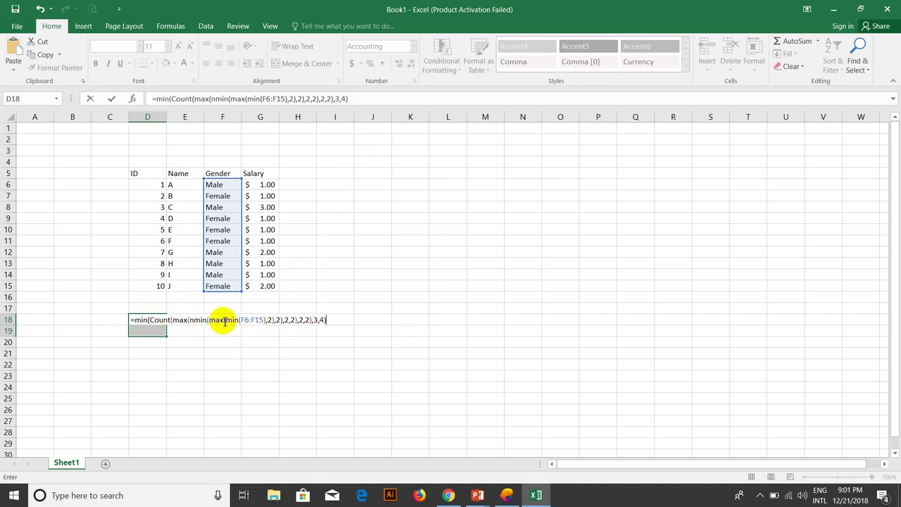
{"action": "left_click", "coordinate": [224, 321]}
{"action": "left_click_drag", "start_coordinate": [238, 320], "coordinate": [265, 321]}
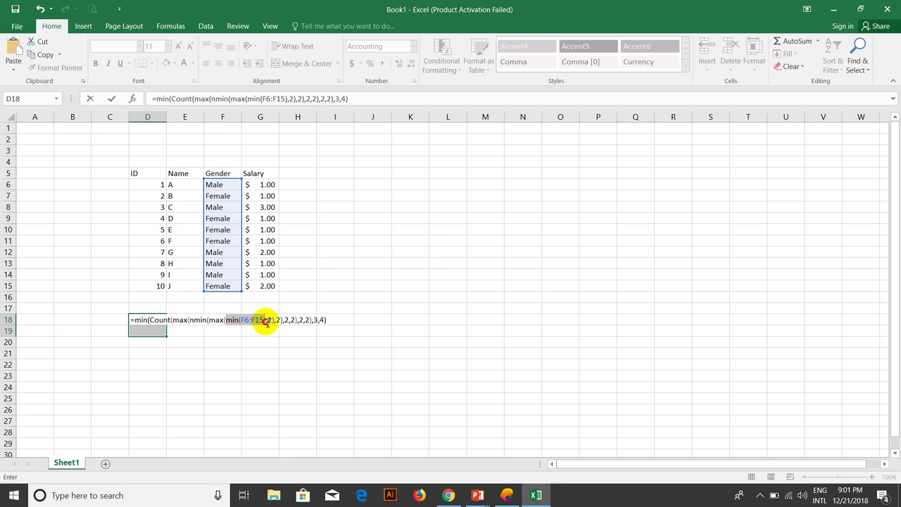
Step: Store D18's nested formula as plain text by adding a leading space
{"action": "mouse_move", "coordinate": [266, 322]}
{"action": "left_mouse_down"}
{"action": "mouse_move", "coordinate": [251, 352]}
{"action": "mouse_move", "coordinate": [266, 322]}
{"action": "mouse_move", "coordinate": [232, 320]}
{"action": "left_mouse_up"}
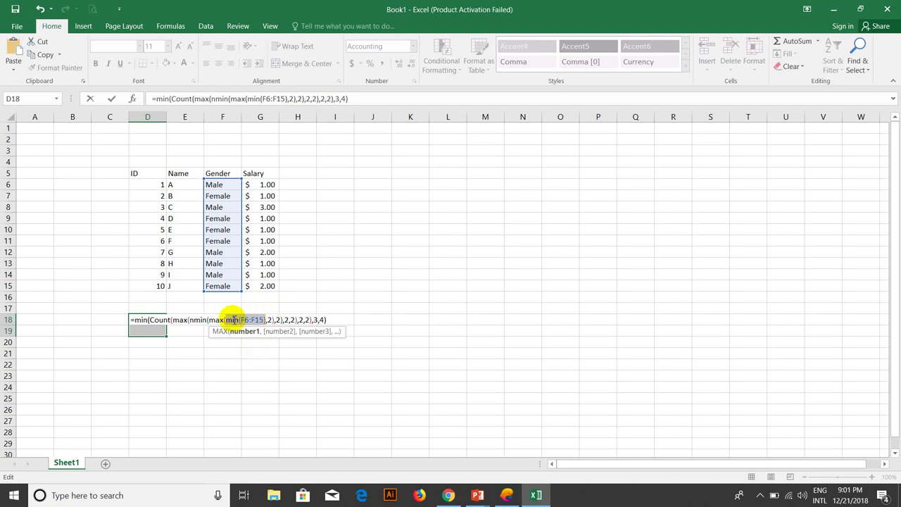
{"action": "left_click", "coordinate": [130, 319]}
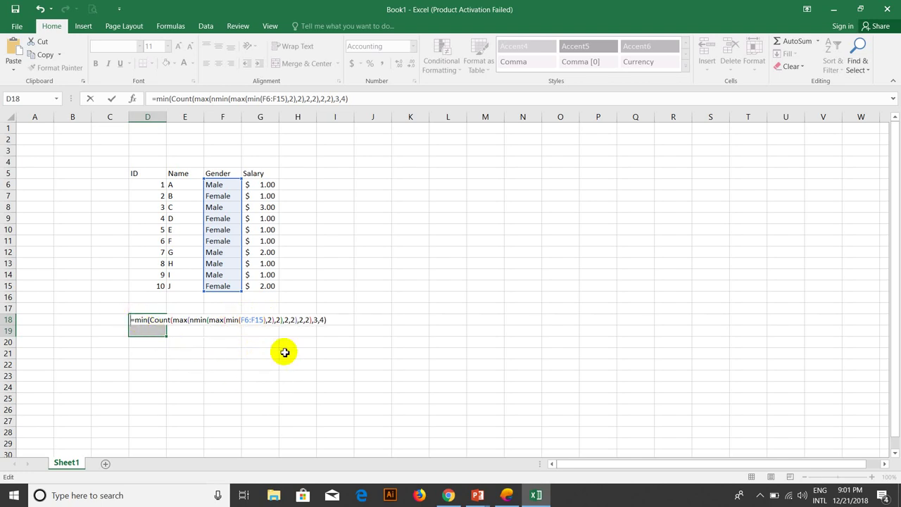
{"action": "type", "text": "'"}
{"action": "key", "text": "Return"}
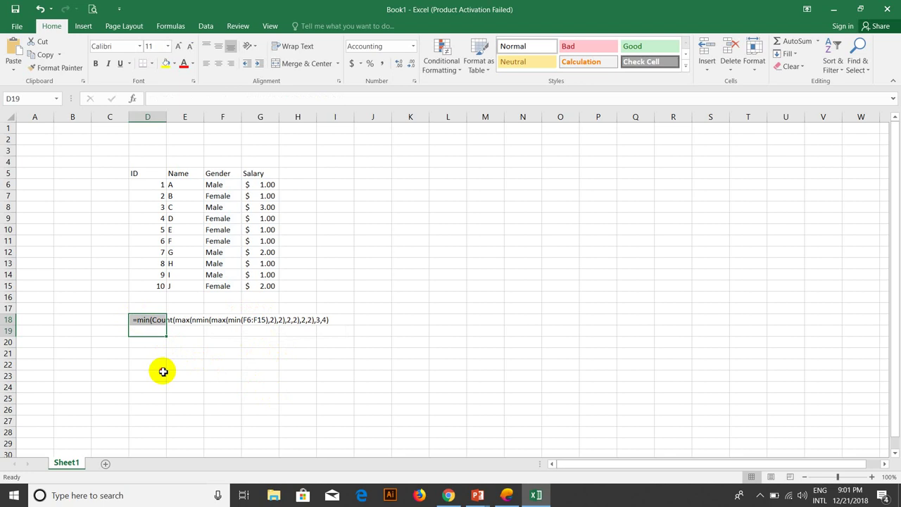
Step: Paste min(F6:F15) into D19 and add '=' so it returns $ -
{"action": "left_click", "coordinate": [157, 370]}
{"action": "left_click", "coordinate": [157, 331]}
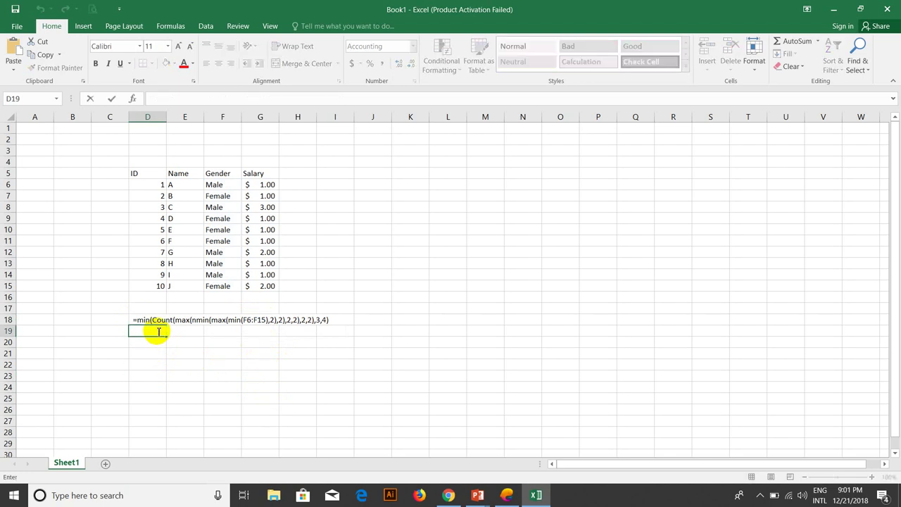
{"action": "type", "text": "min(F6:F15)"}
{"action": "left_click", "coordinate": [132, 331]}
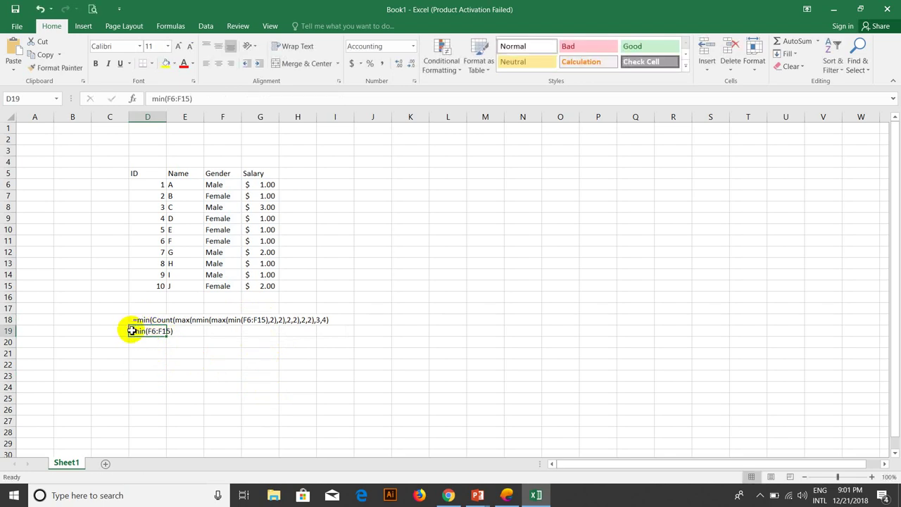
{"action": "double_click", "coordinate": [132, 331]}
{"action": "type", "text": "="}
{"action": "key", "text": "Return"}
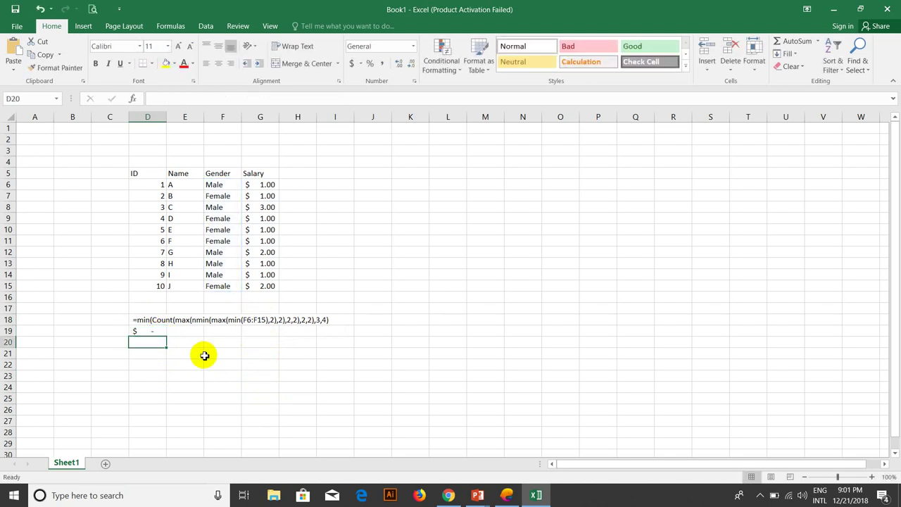
Step: Remove the leading character from D18's formula so it becomes live again
{"action": "left_click", "coordinate": [125, 334]}
{"action": "left_click", "coordinate": [140, 332]}
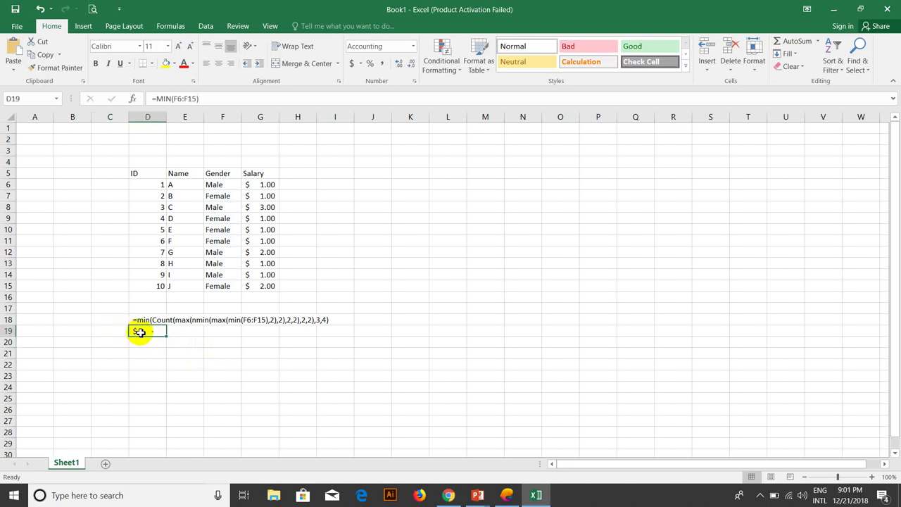
{"action": "left_click", "coordinate": [191, 319]}
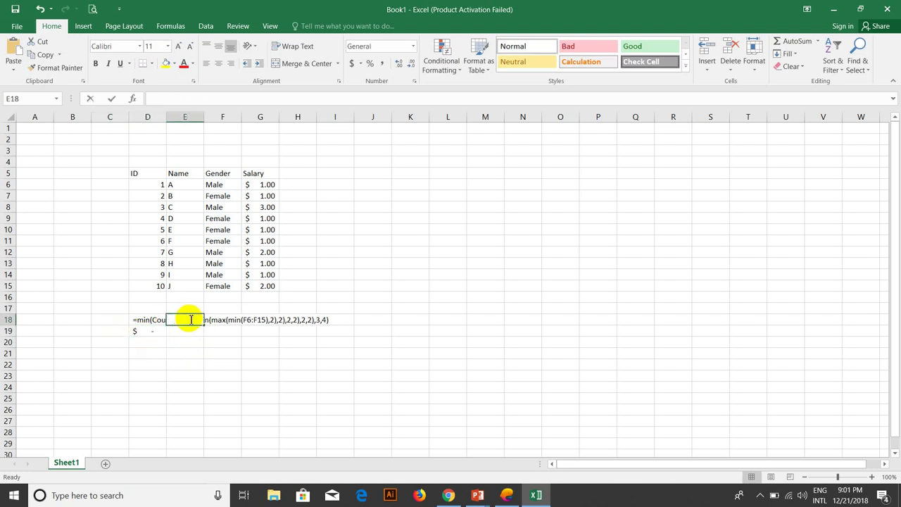
{"action": "double_click", "coordinate": [134, 319]}
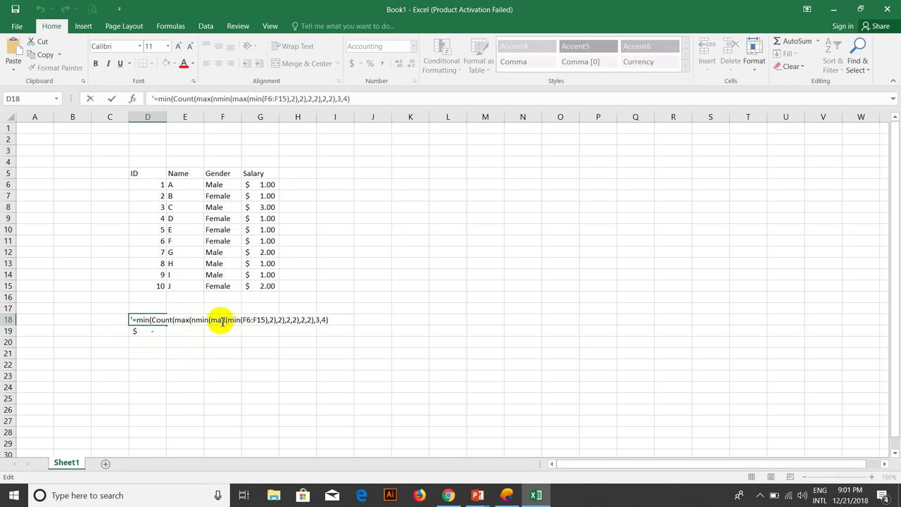
{"action": "left_click", "coordinate": [133, 320]}
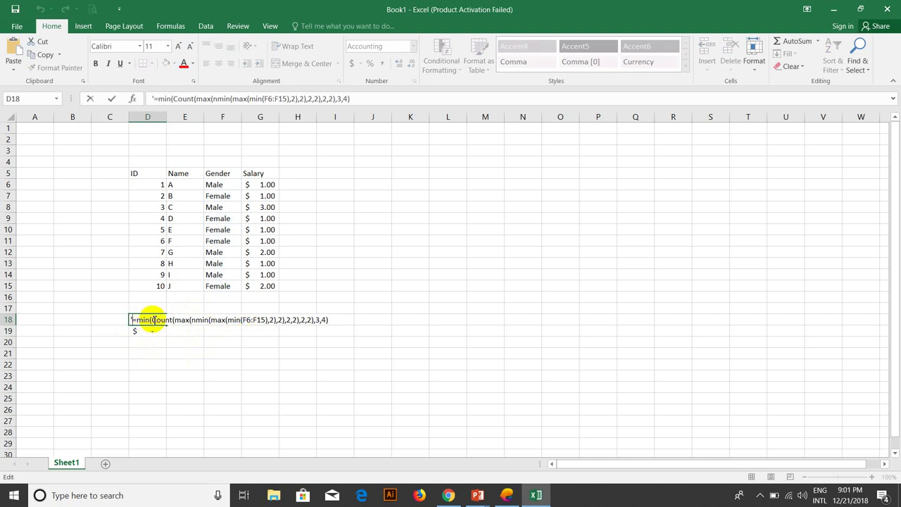
{"action": "key", "text": "Delete"}
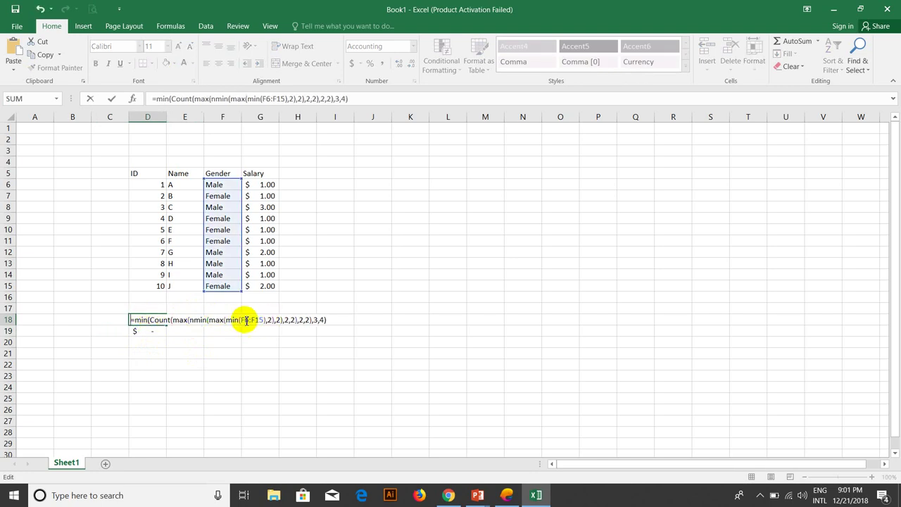
Step: Replace MIN(F6:F15) with 0 and MAX(0,2) with 2, fix nmin, then collapse the inner min/max calls to 2,2,2
{"action": "left_click_drag", "start_coordinate": [226, 320], "coordinate": [269, 321]}
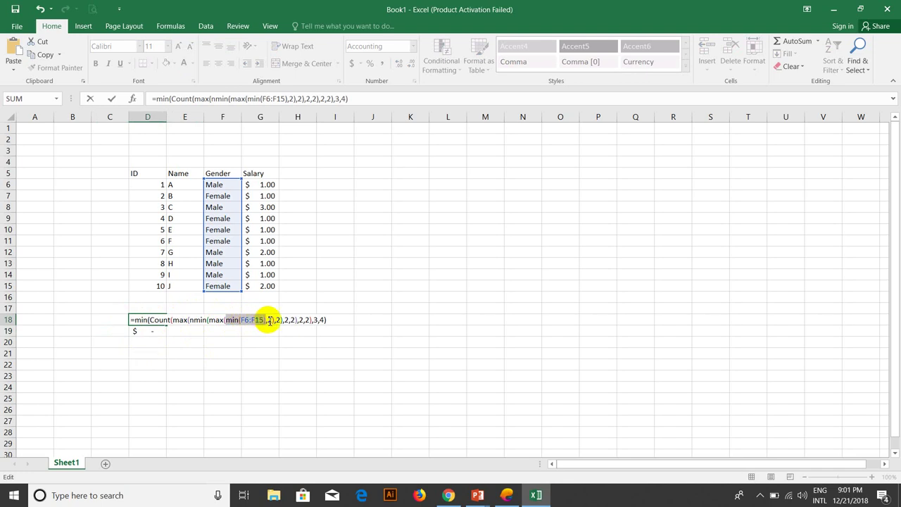
{"action": "type", "text": "0"}
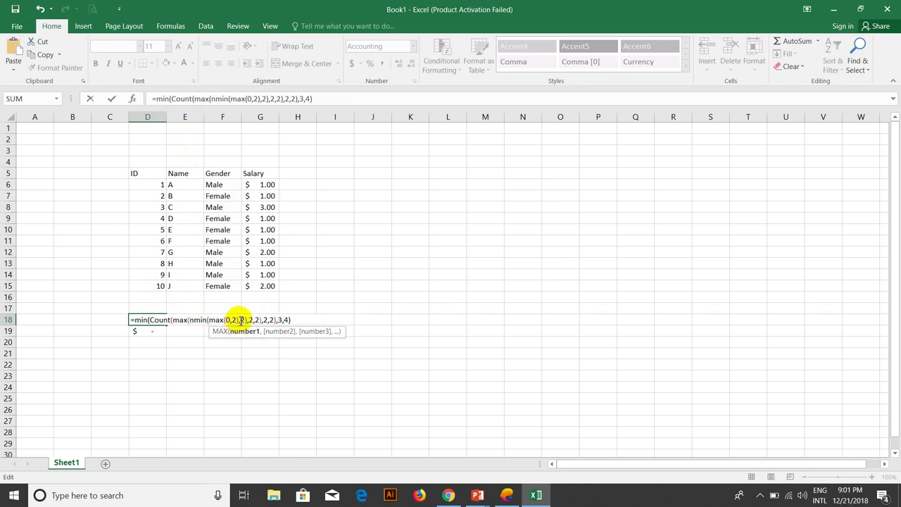
{"action": "double_click", "coordinate": [226, 319]}
{"action": "left_click_drag", "start_coordinate": [239, 320], "coordinate": [211, 319]}
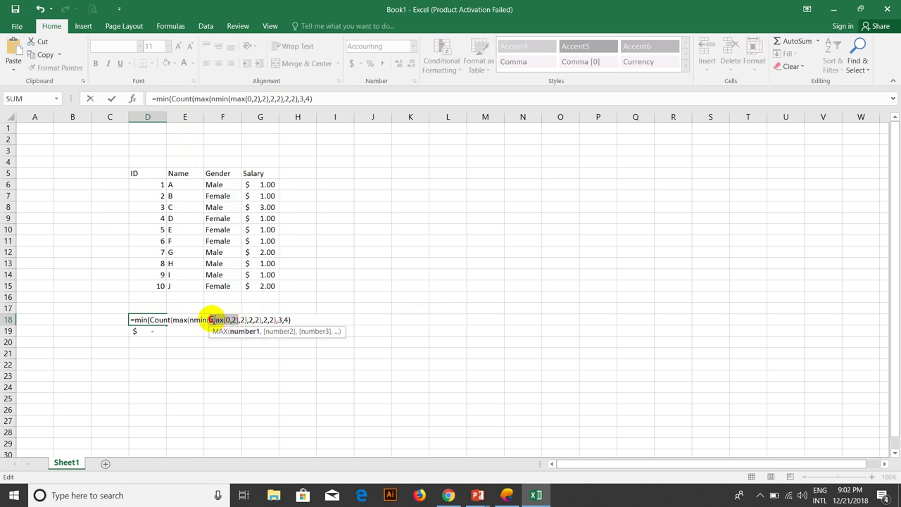
{"action": "type", "text": "2"}
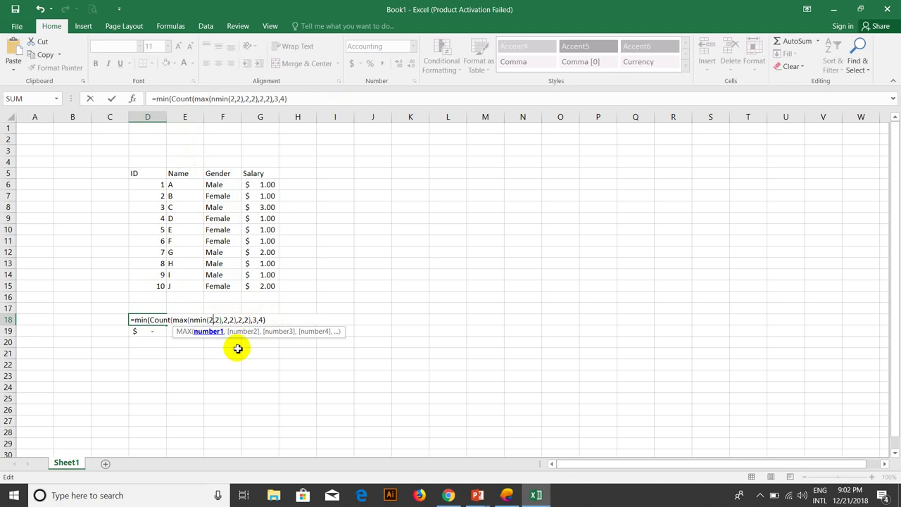
{"action": "left_click", "coordinate": [192, 320]}
{"action": "key", "text": "BackSpace"}
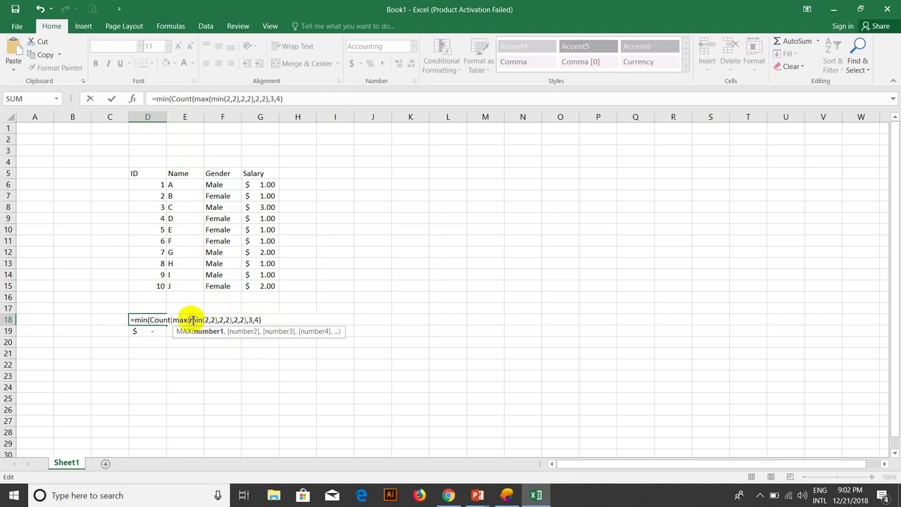
{"action": "left_click_drag", "start_coordinate": [189, 320], "coordinate": [213, 321]}
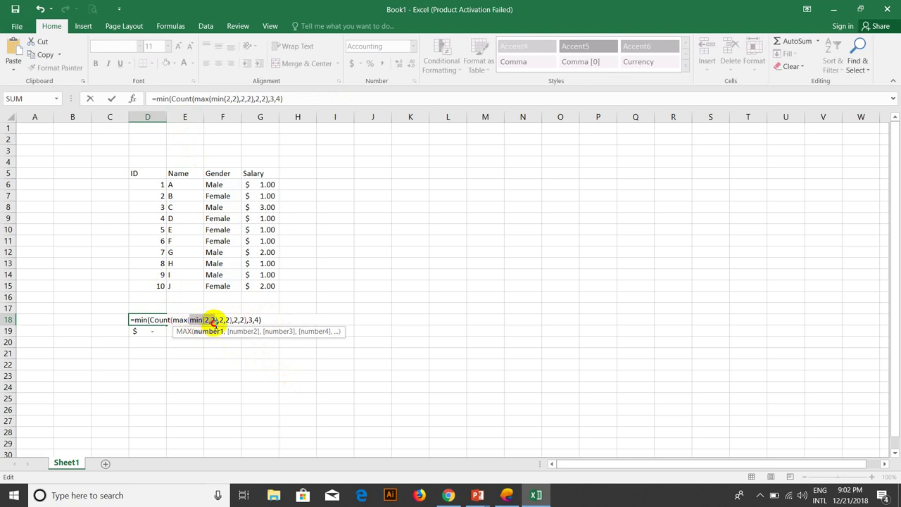
{"action": "type", "text": "2,2,2"}
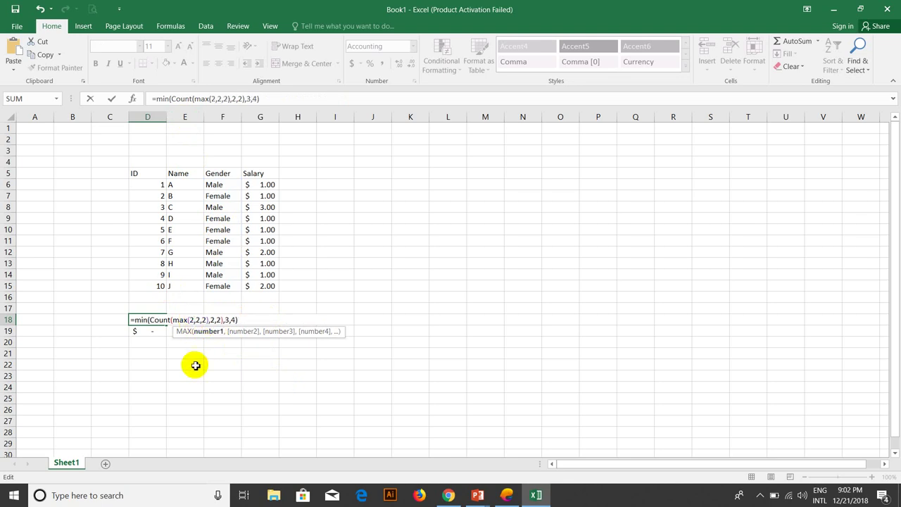
{"action": "left_click_drag", "start_coordinate": [173, 320], "coordinate": [211, 319]}
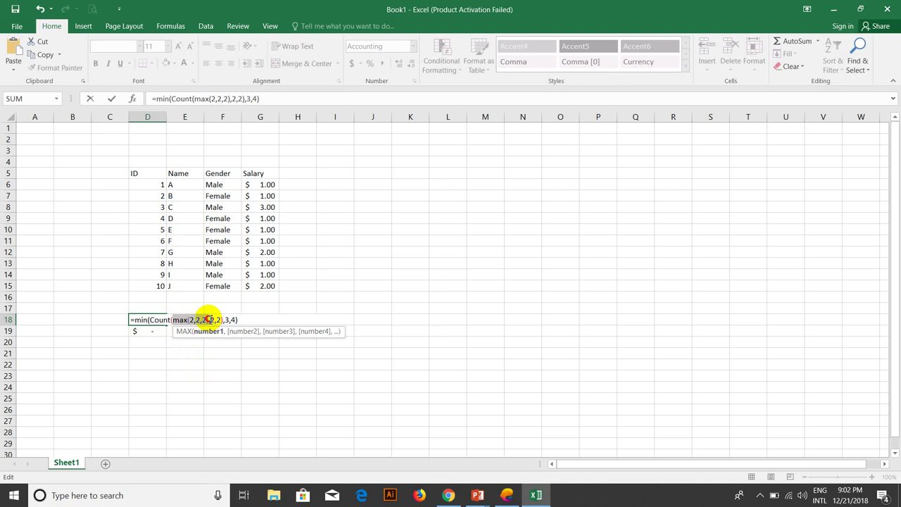
{"action": "type", "text": "2,2,2"}
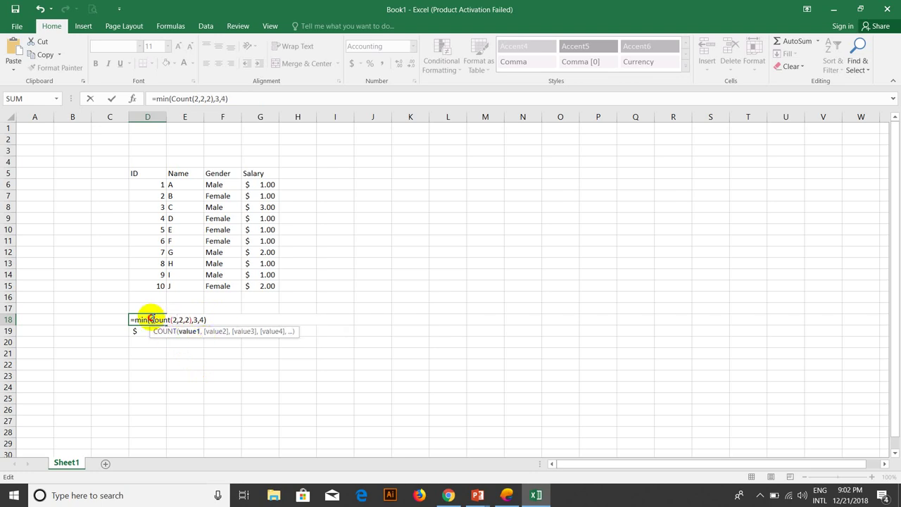
Step: Reduce the COUNT part to 3 and commit =min(3,3,4), showing $3.00
{"action": "left_click_drag", "start_coordinate": [148, 320], "coordinate": [173, 320]}
{"action": "left_click", "coordinate": [174, 320]}
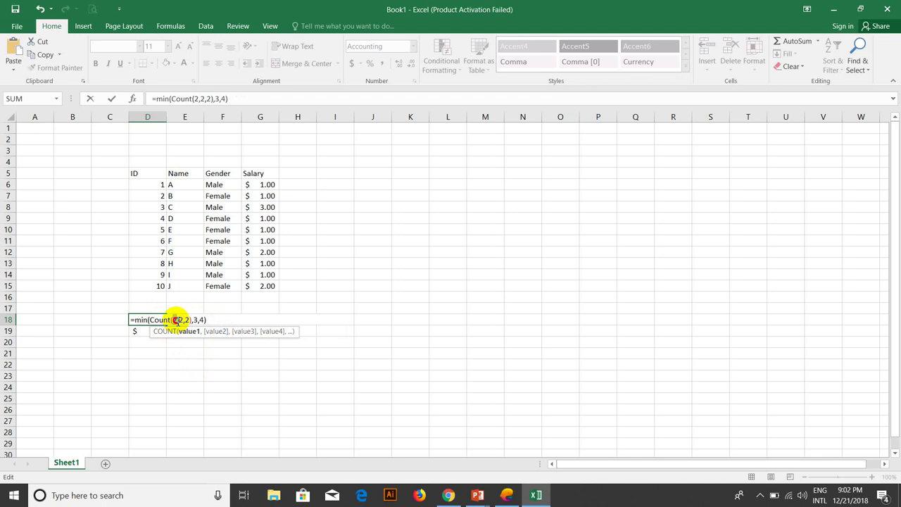
{"action": "type", "text": "1"}
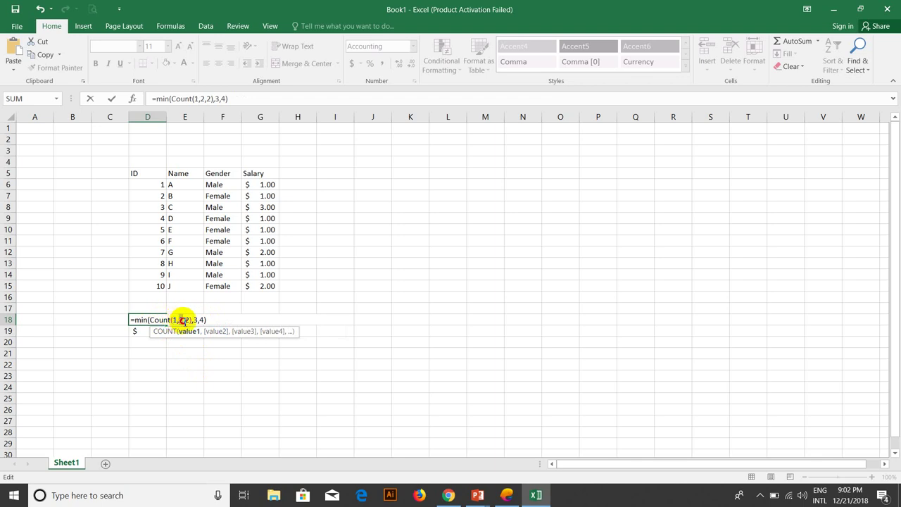
{"action": "double_click", "coordinate": [183, 319]}
{"action": "type", "text": "1"}
{"action": "double_click", "coordinate": [186, 320]}
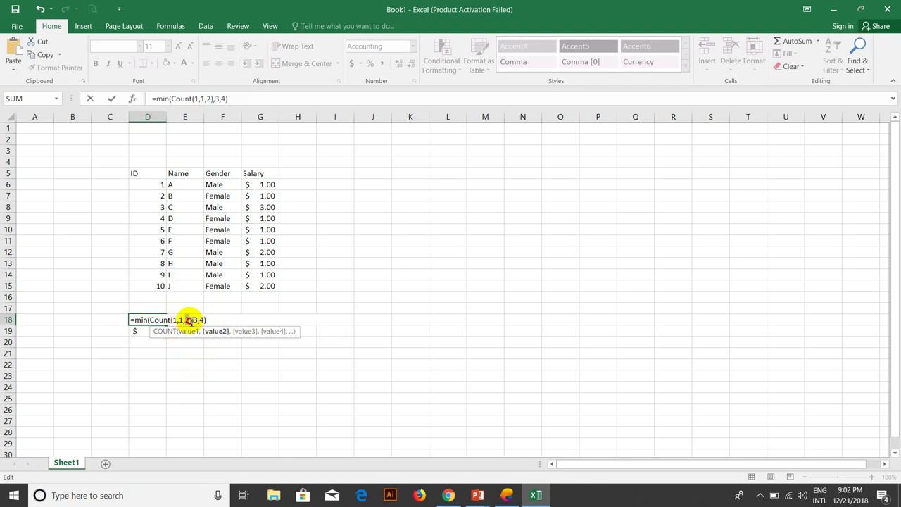
{"action": "type", "text": "1"}
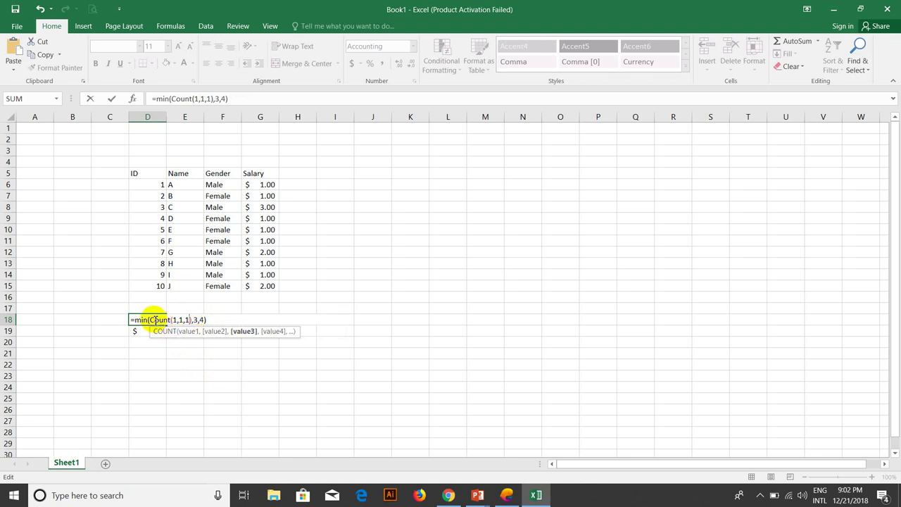
{"action": "left_click_drag", "start_coordinate": [148, 320], "coordinate": [194, 320]}
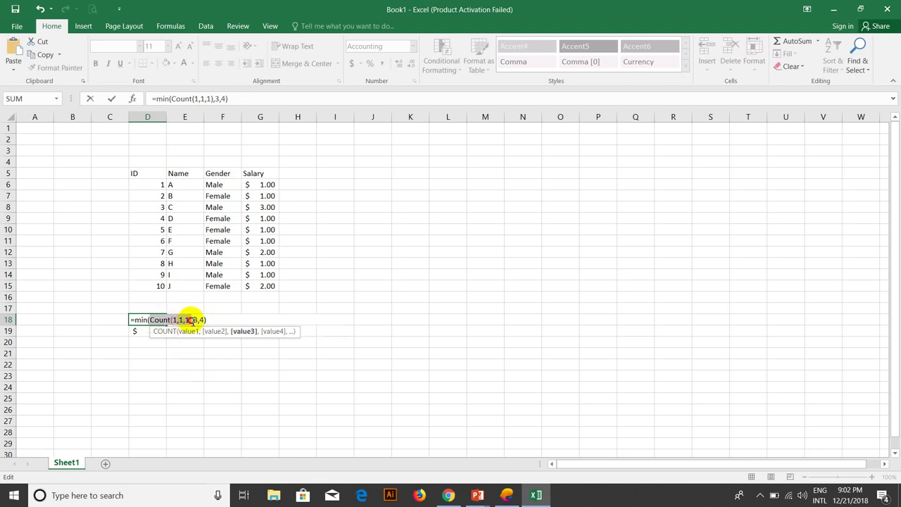
{"action": "type", "text": "3"}
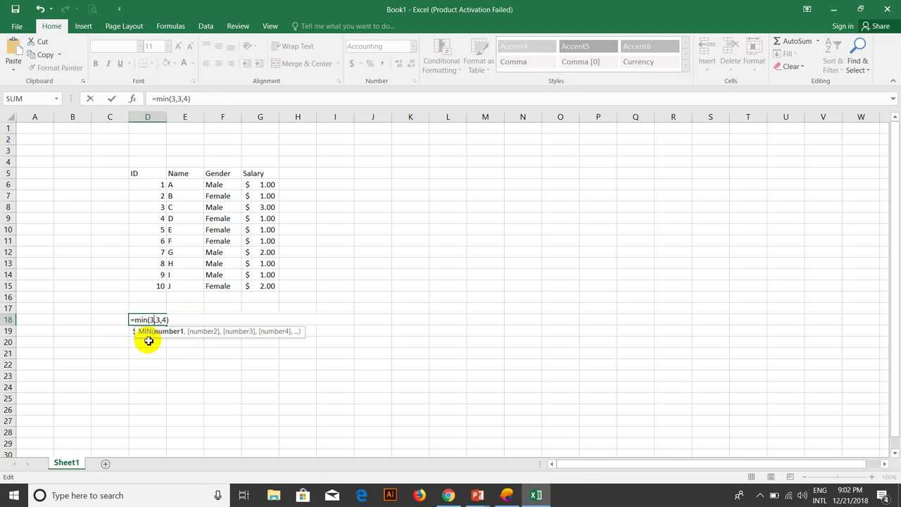
{"action": "key", "text": "Return"}
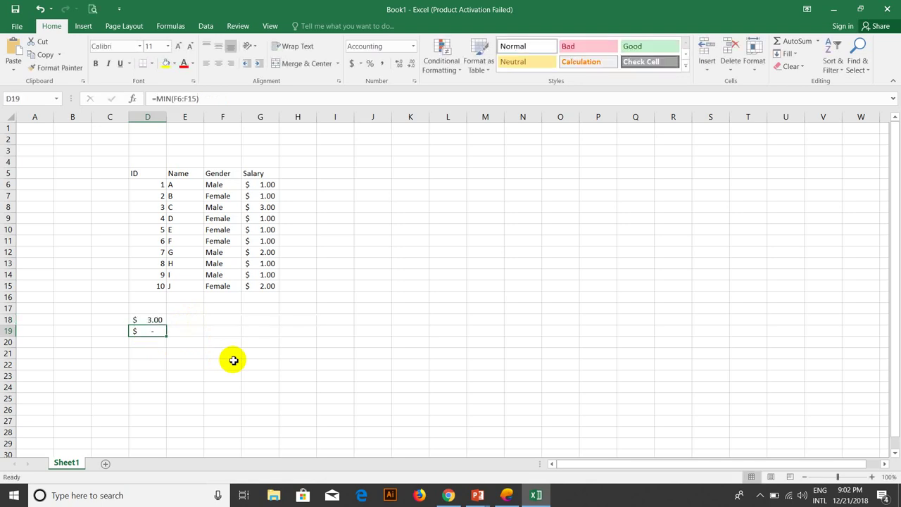
Step: Undo back to D18's original nested formula and commit it as a live formula
{"action": "key", "text": "ctrl+z"}
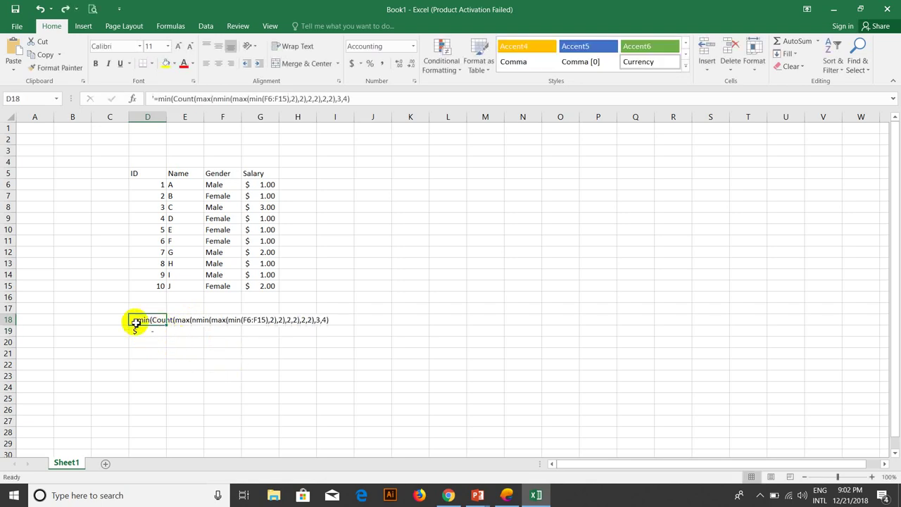
{"action": "double_click", "coordinate": [135, 320]}
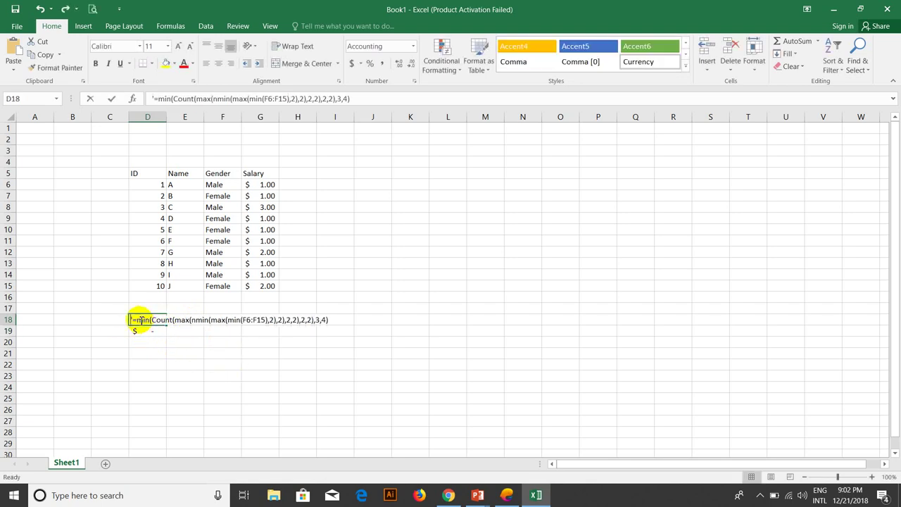
{"action": "key", "text": "Delete"}
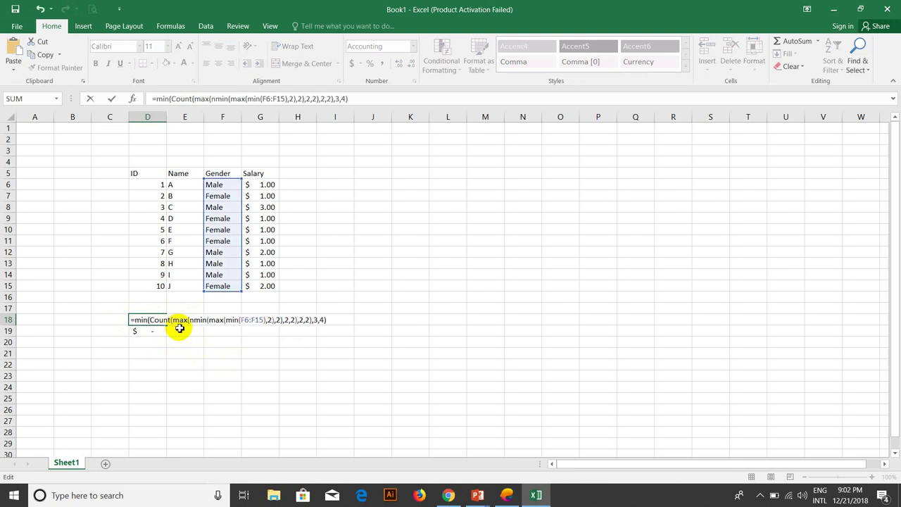
{"action": "key", "text": "Return"}
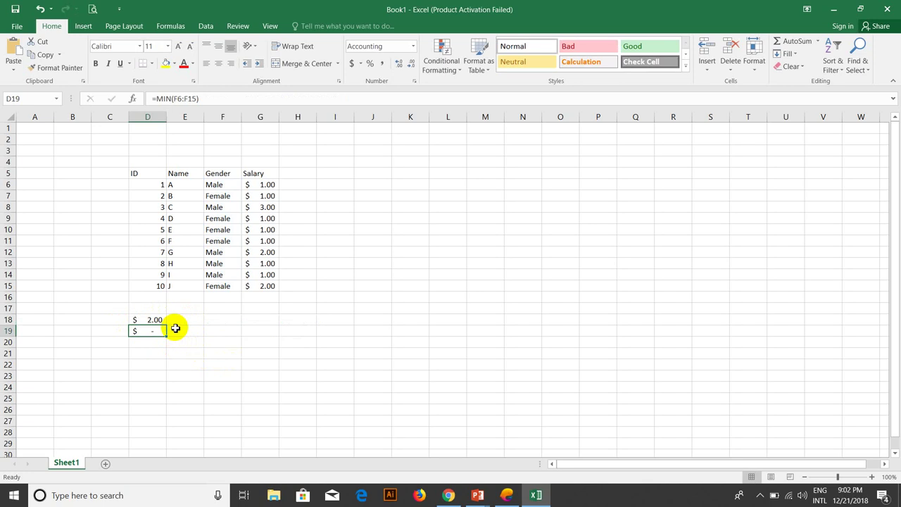
Step: Prefix D18's formula with an apostrophe so the full expression shows as text
{"action": "left_click", "coordinate": [155, 310]}
{"action": "double_click", "coordinate": [154, 320]}
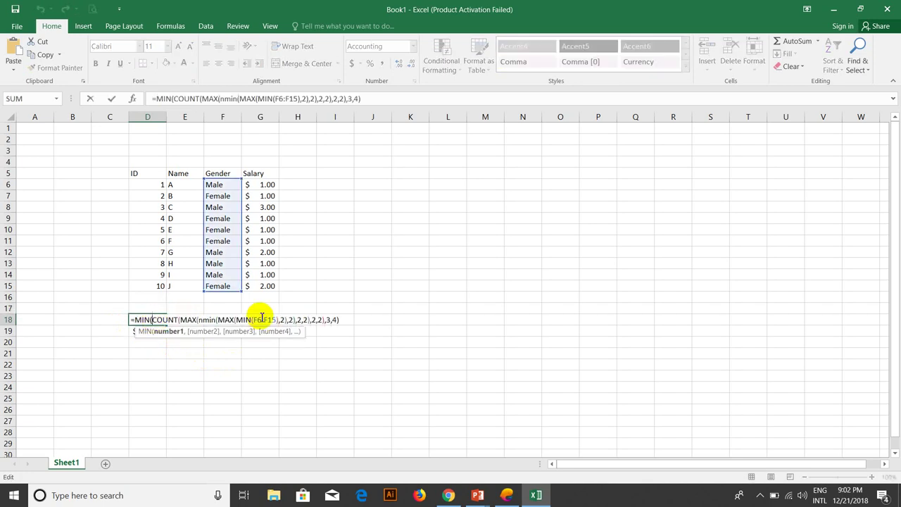
{"action": "left_click", "coordinate": [132, 319]}
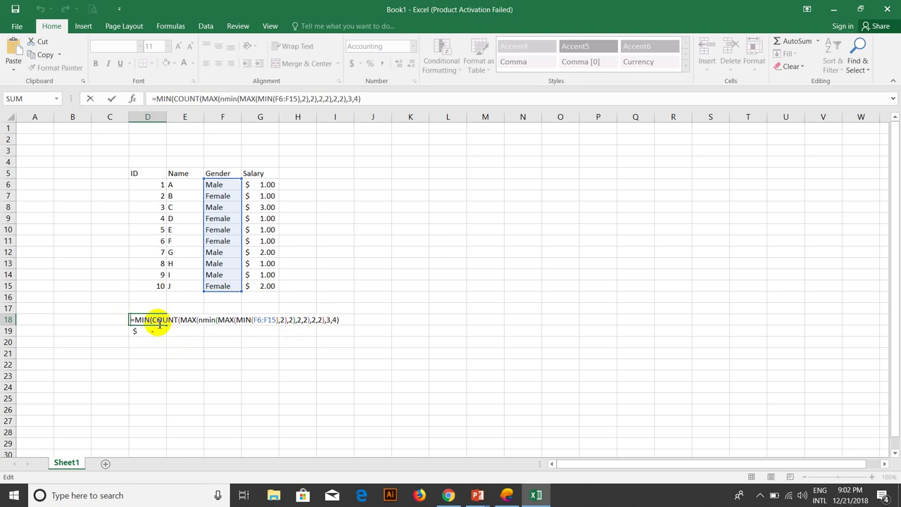
{"action": "type", "text": "'"}
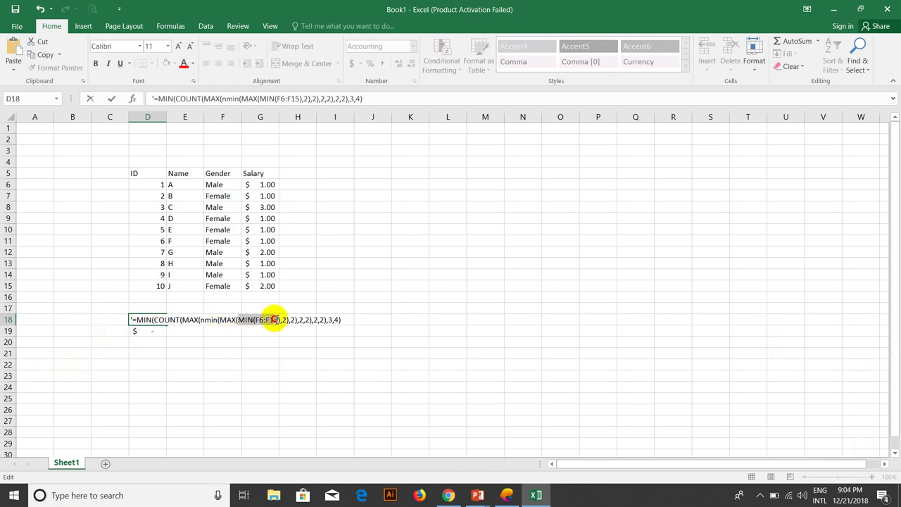
Step: Remove D18's apostrophe, then replace MIN(F6:F15) with 0 and MAX(0,2) with 2
{"action": "left_click_drag", "start_coordinate": [238, 319], "coordinate": [280, 321]}
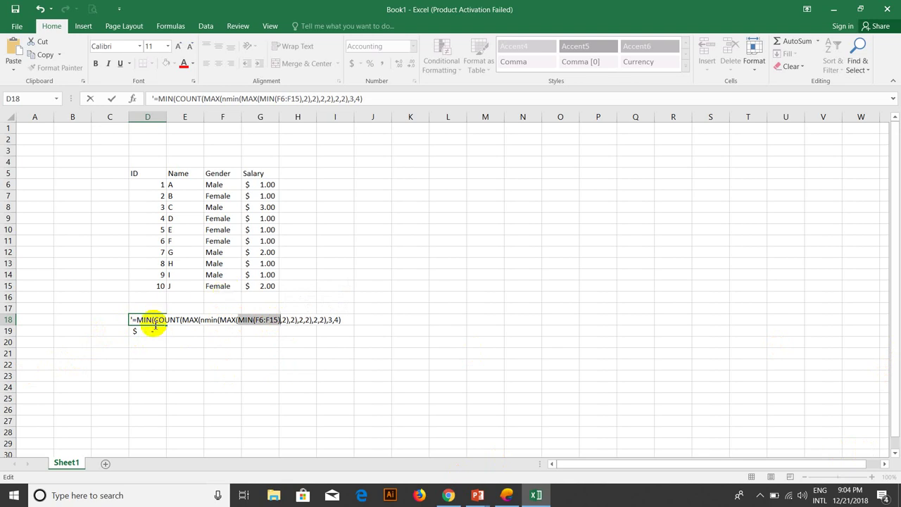
{"action": "left_click", "coordinate": [133, 320]}
{"action": "key", "text": "BackSpace"}
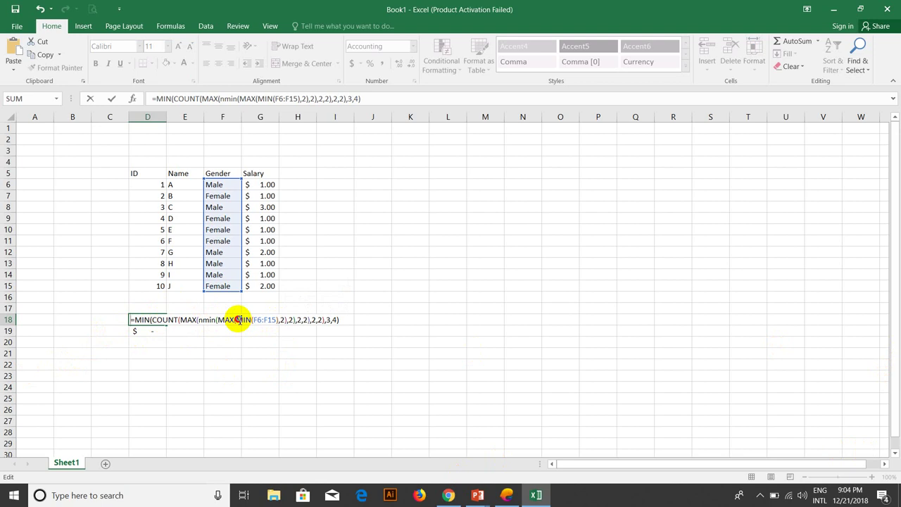
{"action": "left_click_drag", "start_coordinate": [238, 320], "coordinate": [278, 319]}
{"action": "type", "text": "0"}
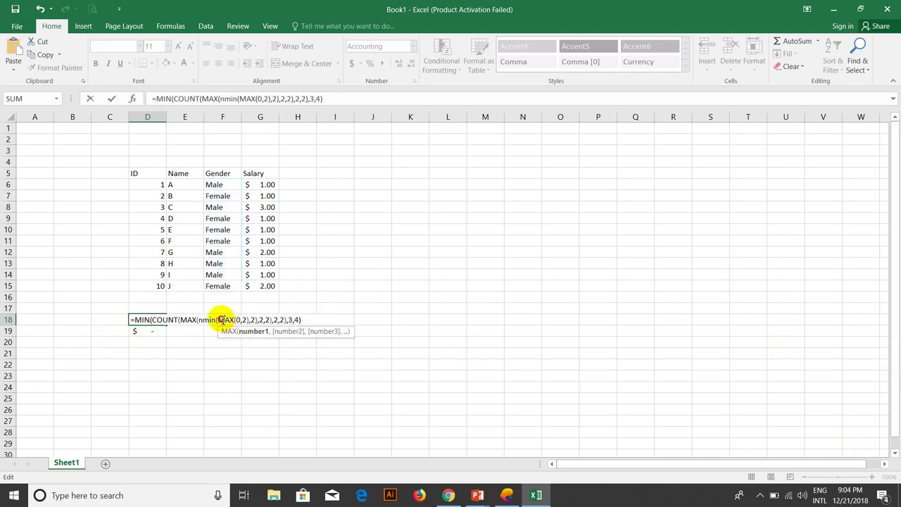
{"action": "left_click_drag", "start_coordinate": [217, 320], "coordinate": [249, 320]}
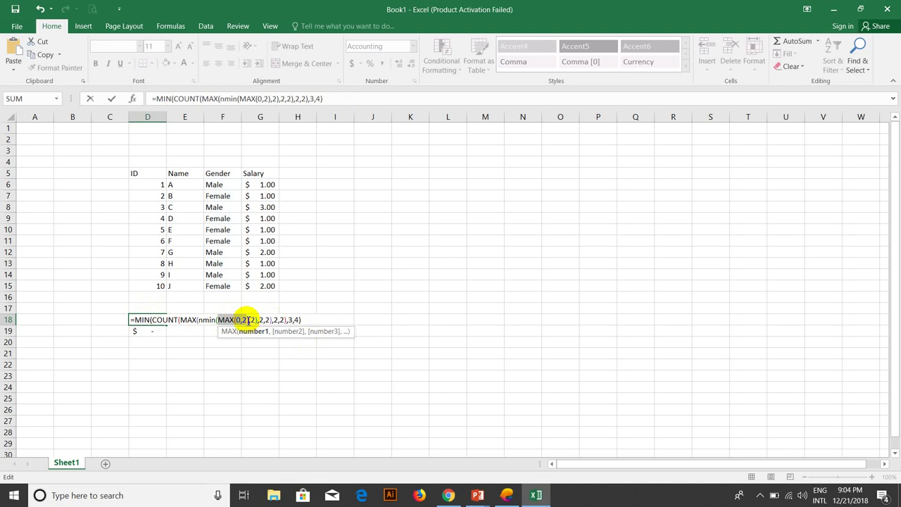
{"action": "type", "text": "2"}
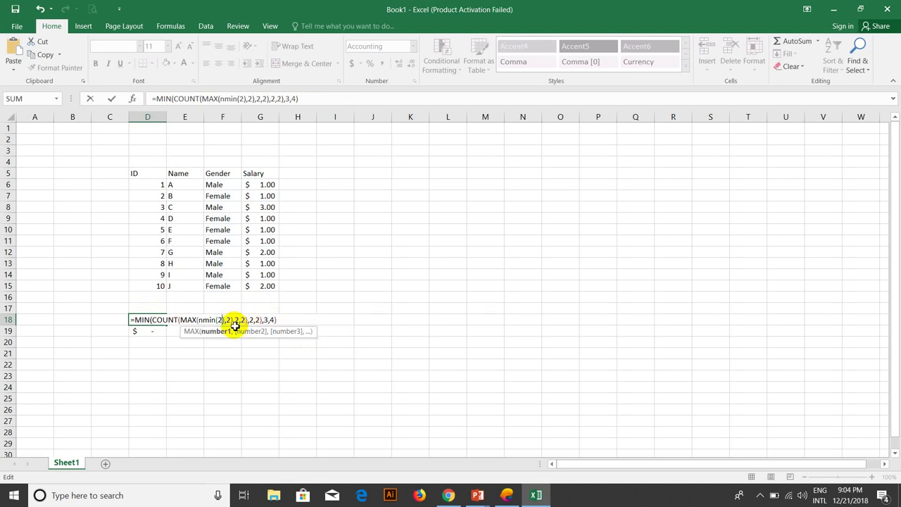
Step: Fix nmin to min and reduce min(2,2) and MAX(2,2,2) to 2, leaving COUNT(2,2,2)
{"action": "left_click", "coordinate": [200, 320]}
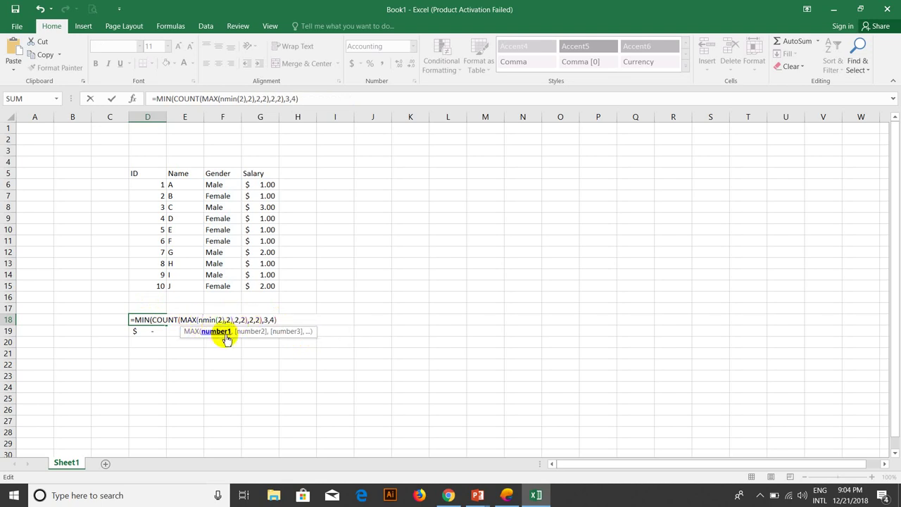
{"action": "key", "text": "Delete"}
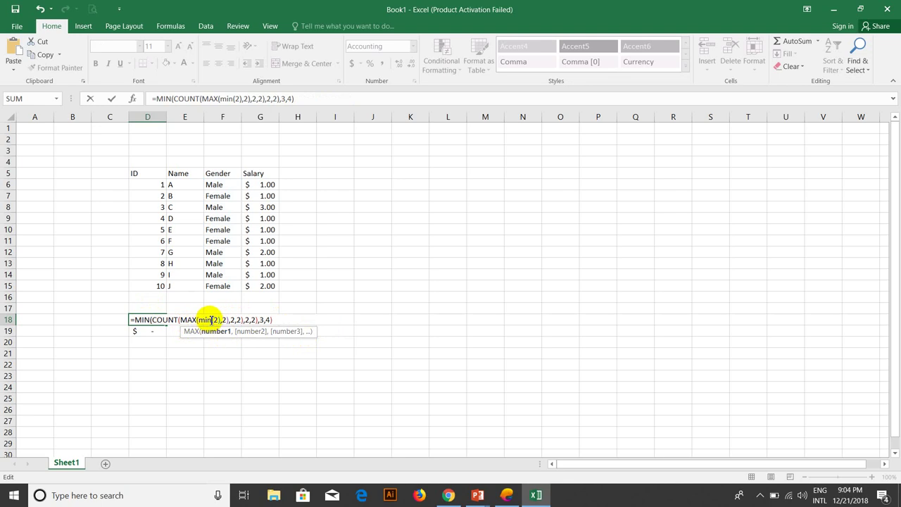
{"action": "left_click", "coordinate": [218, 320]}
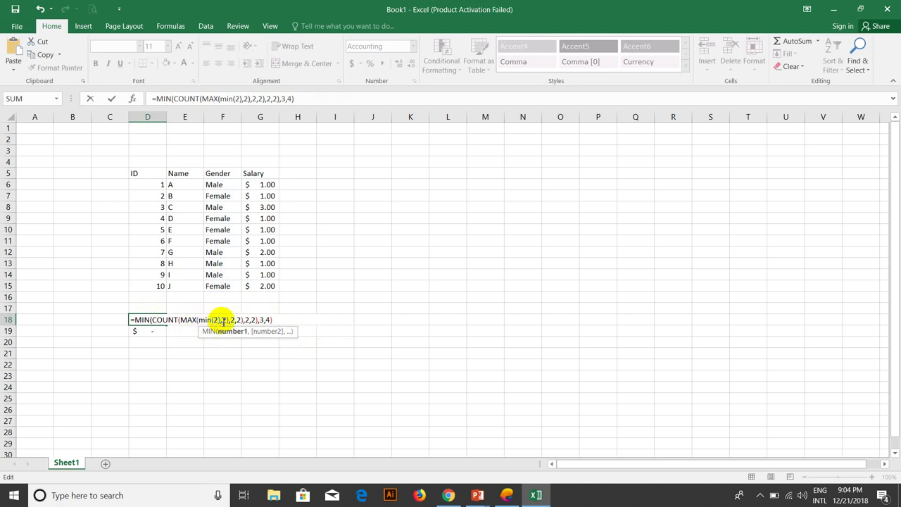
{"action": "type", "text": ",2"}
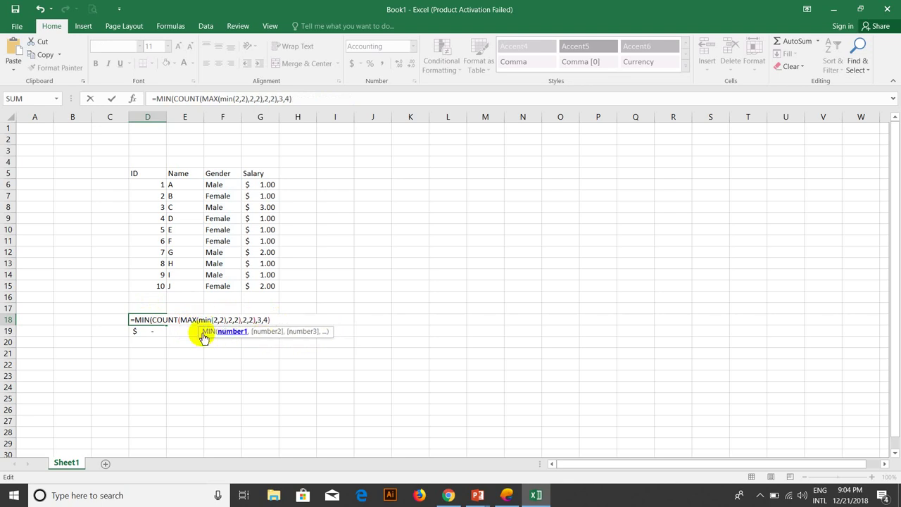
{"action": "left_click_drag", "start_coordinate": [200, 320], "coordinate": [229, 319]}
{"action": "type", "text": "2"}
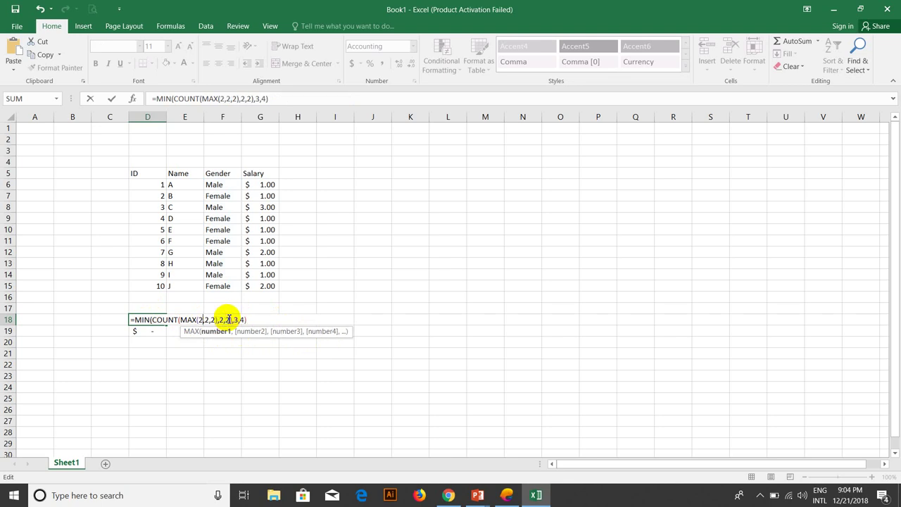
{"action": "left_click_drag", "start_coordinate": [182, 320], "coordinate": [218, 319]}
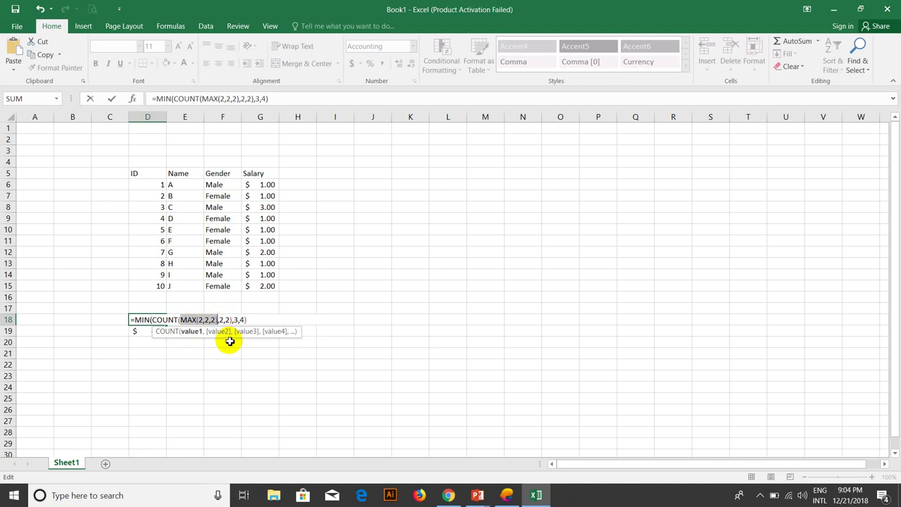
{"action": "type", "text": "2"}
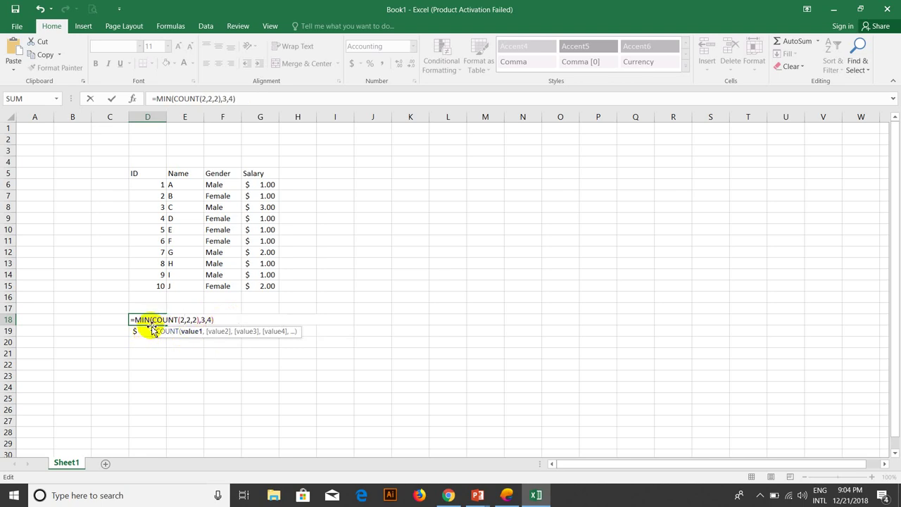
{"action": "left_click_drag", "start_coordinate": [155, 319], "coordinate": [202, 321]}
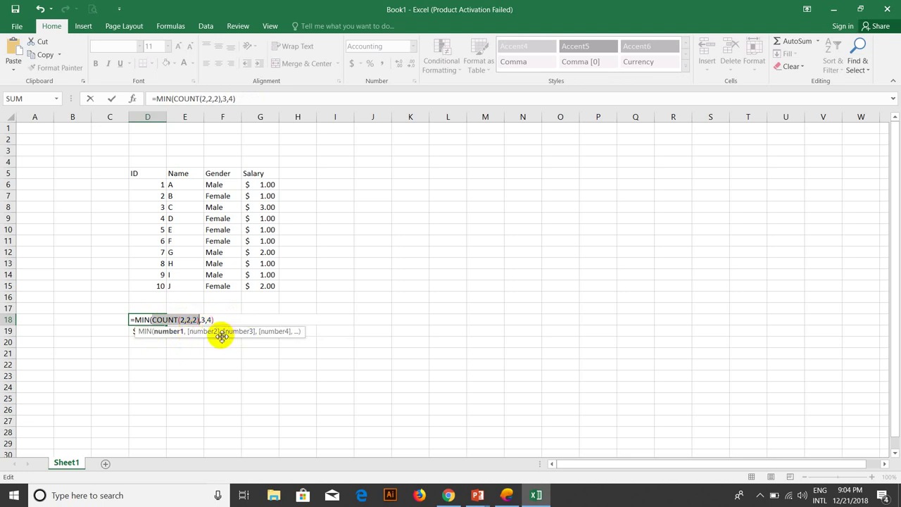
Step: Discard the manual edits and correct nmin to min so D18 shows $3.00
{"action": "key", "text": "Escape"}
{"action": "double_click", "coordinate": [151, 318]}
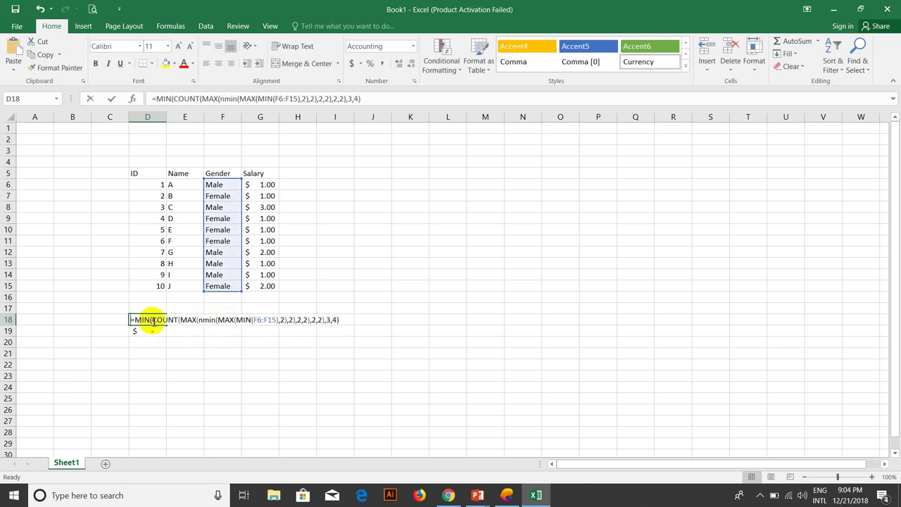
{"action": "left_click", "coordinate": [204, 319]}
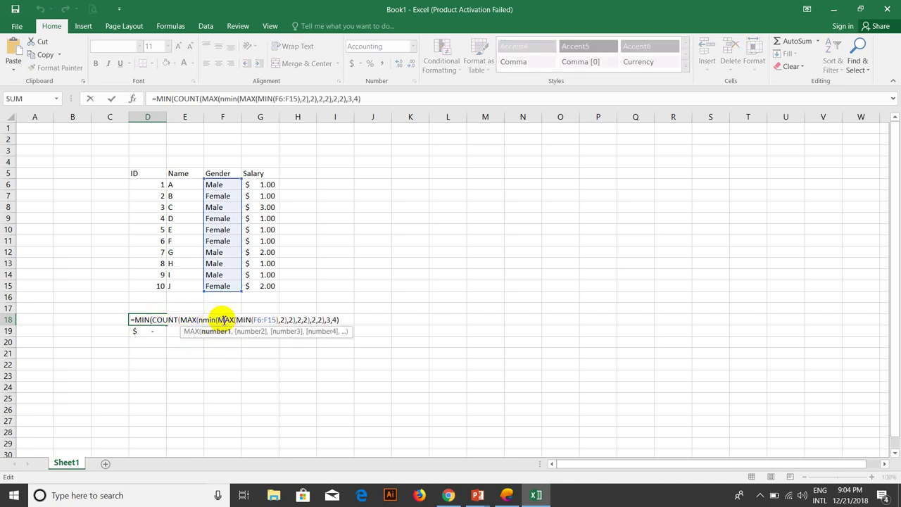
{"action": "key", "text": "BackSpace"}
{"action": "key", "text": "Return"}
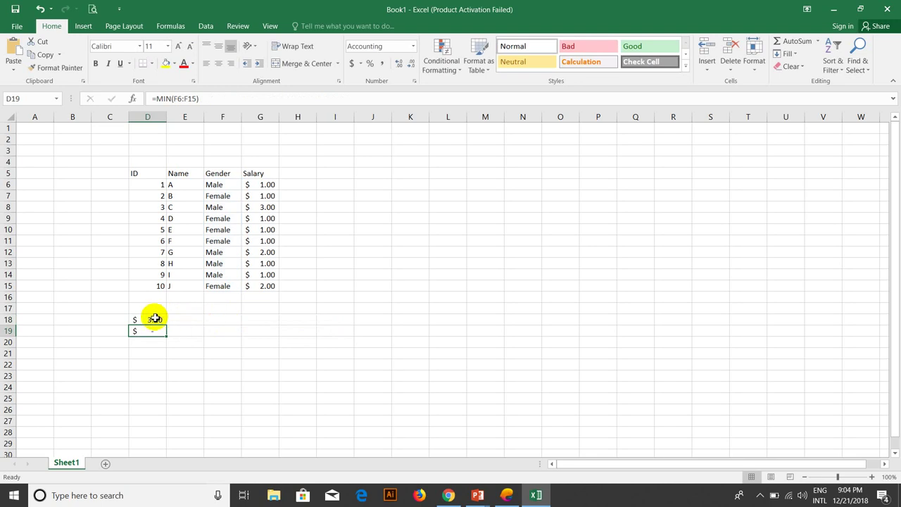
Step: Evaluate MIN(F6:F15) to 0 and MAX(0,2) to 2 with F9 inside D18
{"action": "double_click", "coordinate": [154, 318]}
{"action": "left_click", "coordinate": [206, 320]}
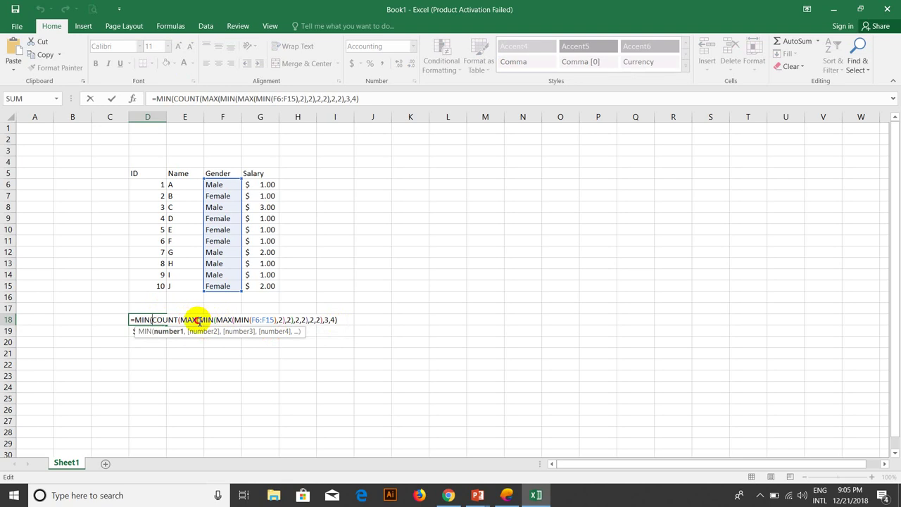
{"action": "left_click", "coordinate": [199, 320]}
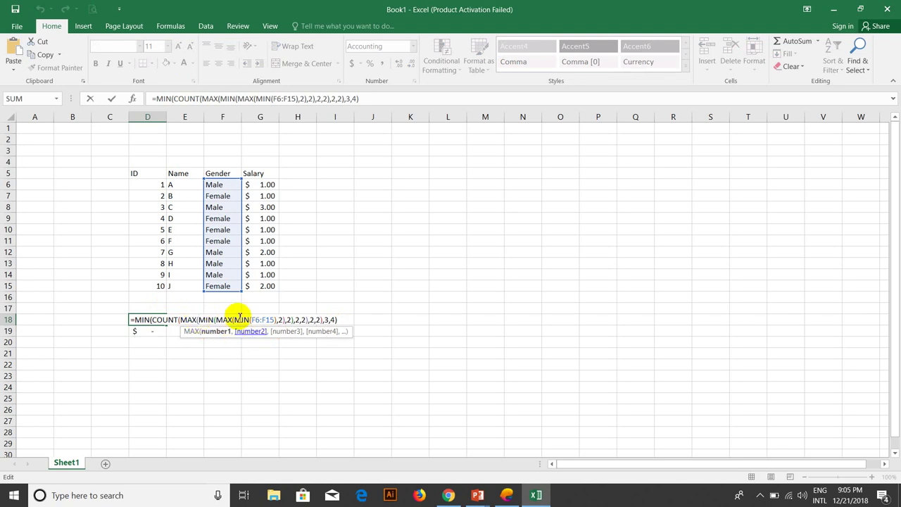
{"action": "left_click_drag", "start_coordinate": [236, 320], "coordinate": [281, 320]}
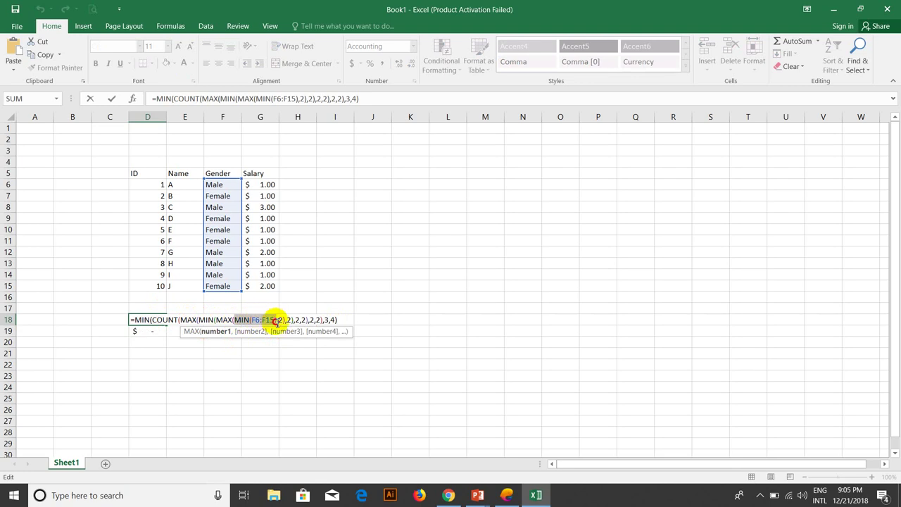
{"action": "key", "text": "F9"}
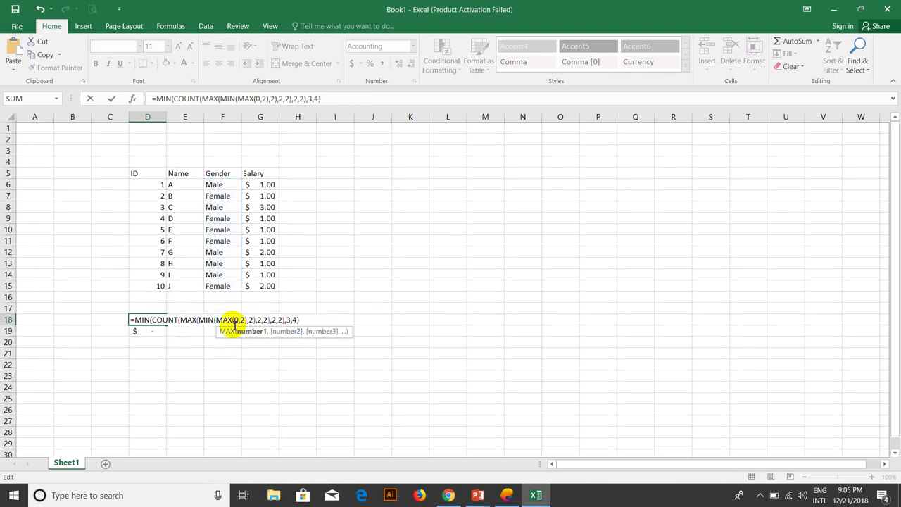
{"action": "left_click_drag", "start_coordinate": [216, 320], "coordinate": [256, 320]}
{"action": "key", "text": "F9"}
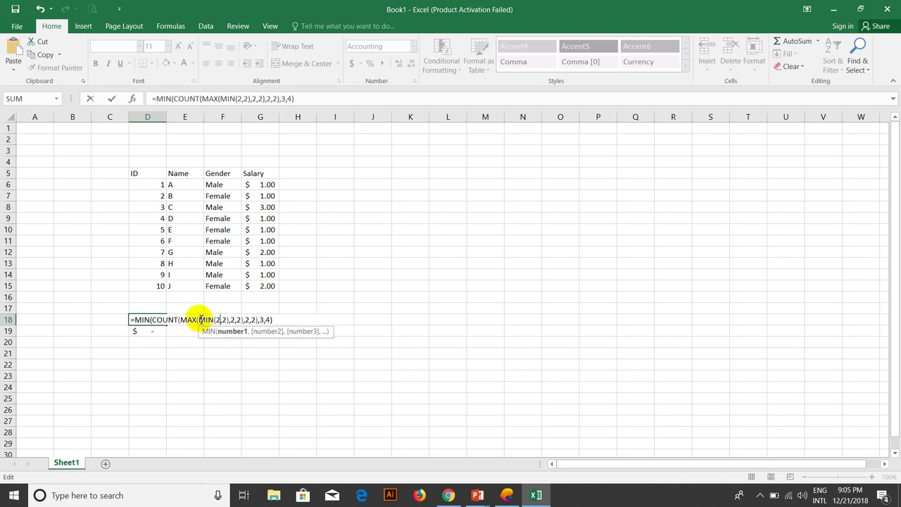
Step: Evaluate MIN(2,2), MAX(2,2,2) and COUNT(2,2,2) with F9, leaving =MIN(3,3,4) at $3.00
{"action": "left_click_drag", "start_coordinate": [200, 320], "coordinate": [227, 320]}
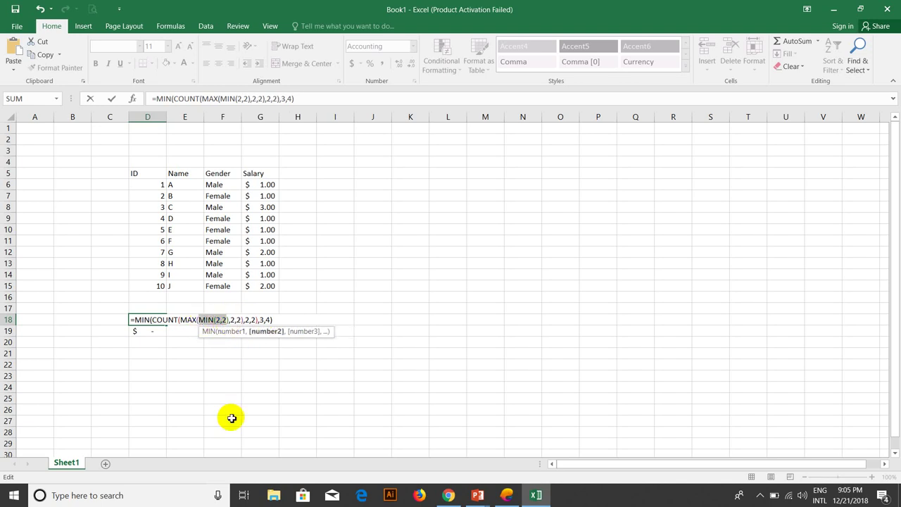
{"action": "key", "text": "F9"}
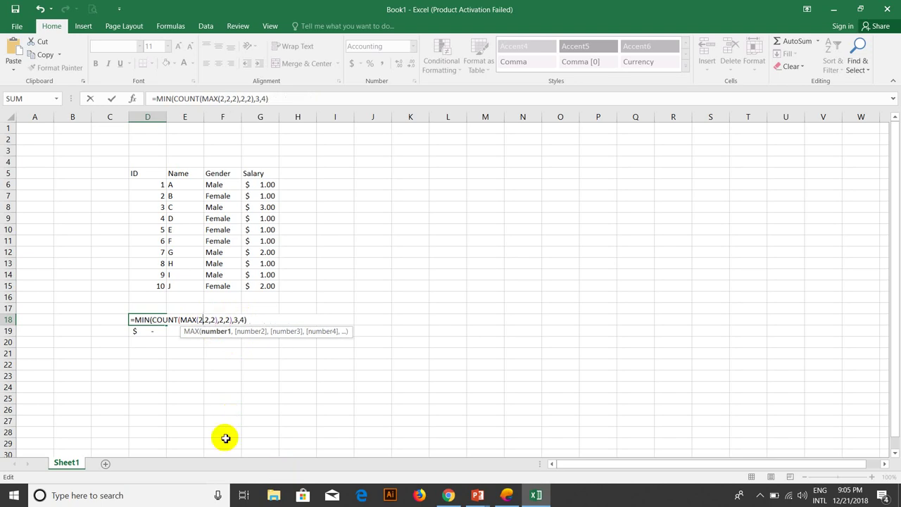
{"action": "left_click_drag", "start_coordinate": [180, 320], "coordinate": [216, 320]}
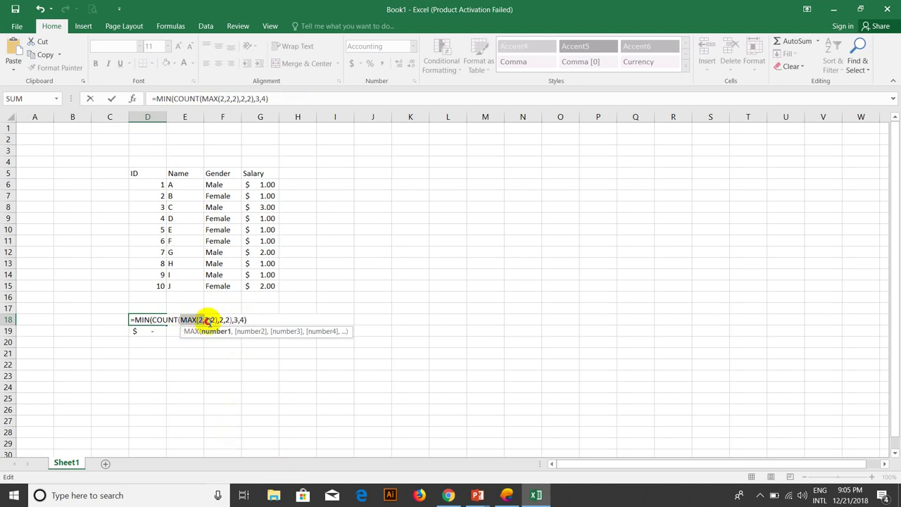
{"action": "key", "text": "F9"}
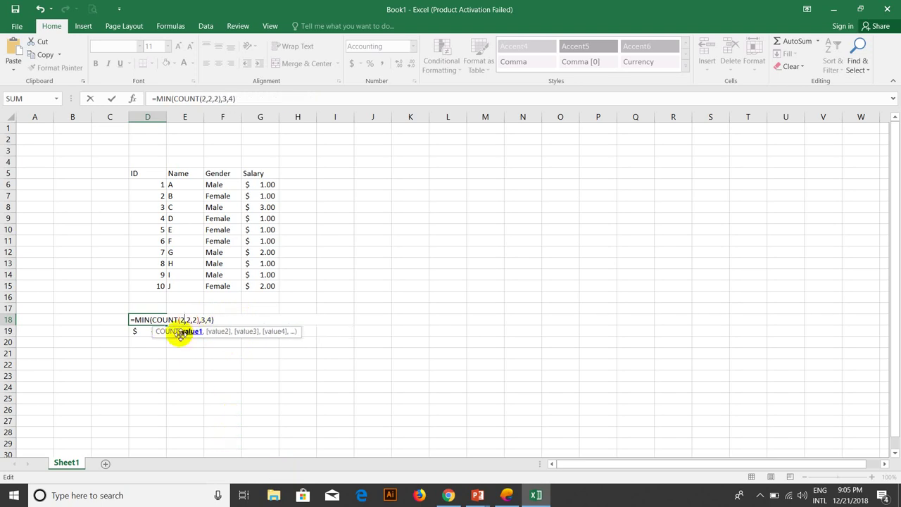
{"action": "left_click_drag", "start_coordinate": [154, 319], "coordinate": [198, 321]}
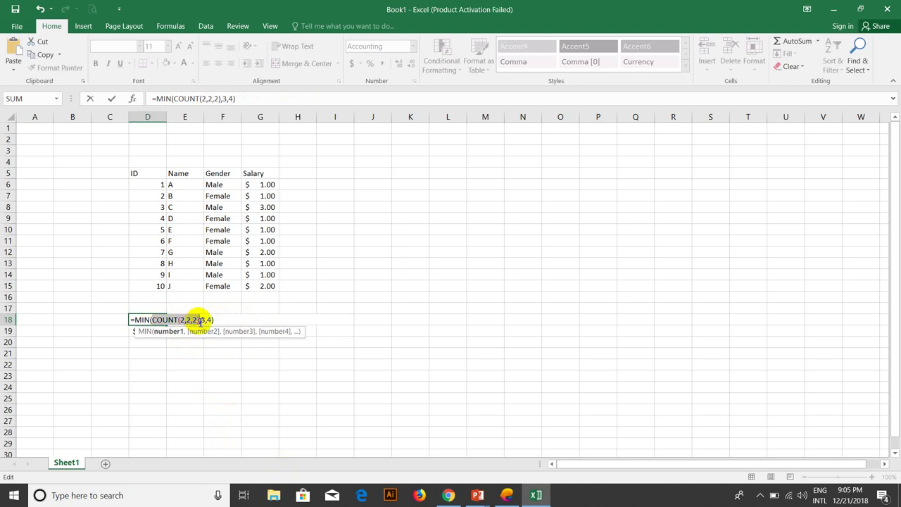
{"action": "key", "text": "F9"}
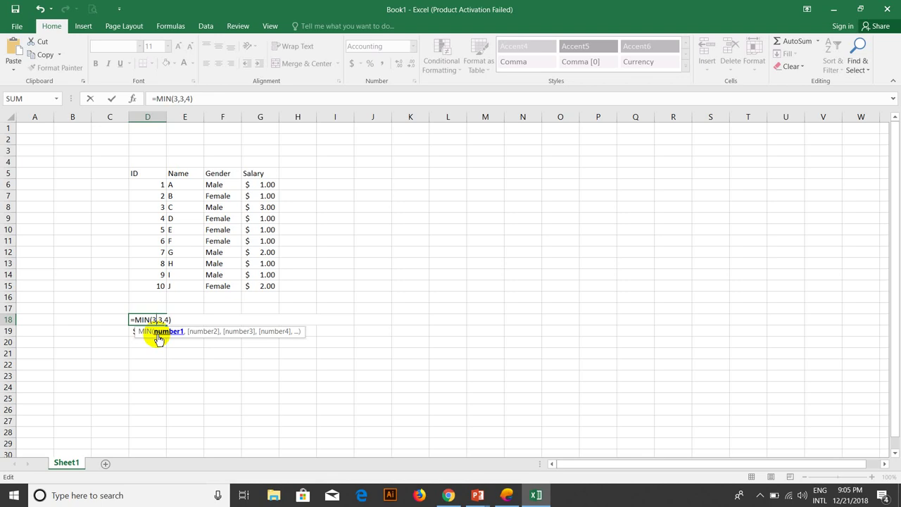
{"action": "key", "text": "Return"}
Step: Begin D18's formula as =Count(min(max(min(min(F7:F15,F10), fixing typos along the way
{"action": "left_click_drag", "start_coordinate": [156, 319], "coordinate": [165, 328]}
{"action": "type", "text": "="}
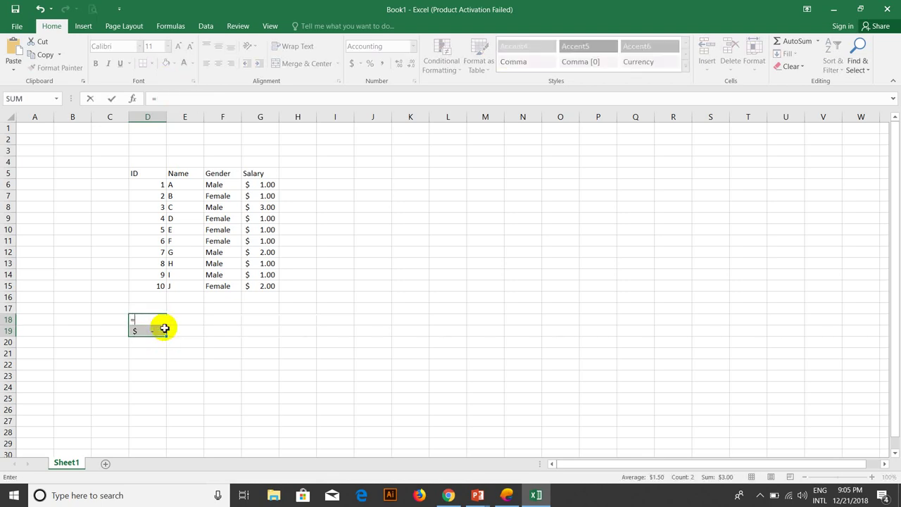
{"action": "type", "text": "Count"}
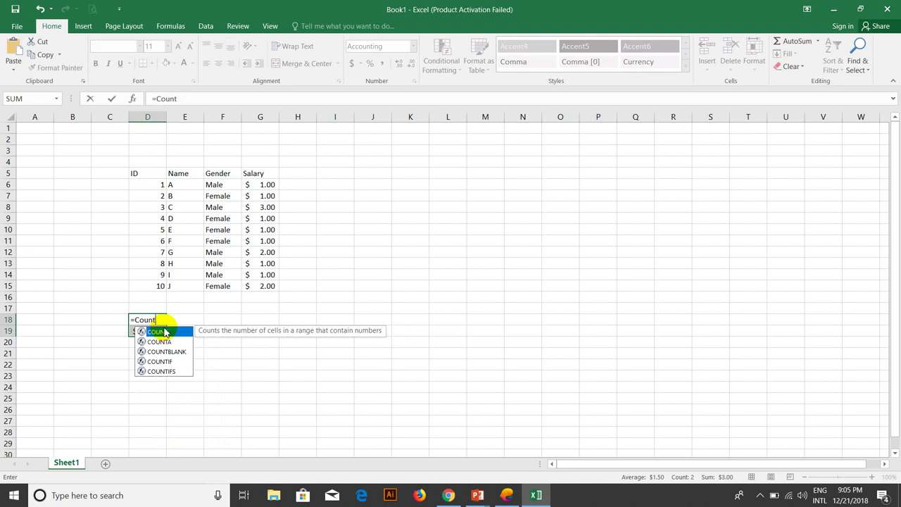
{"action": "type", "text": "("}
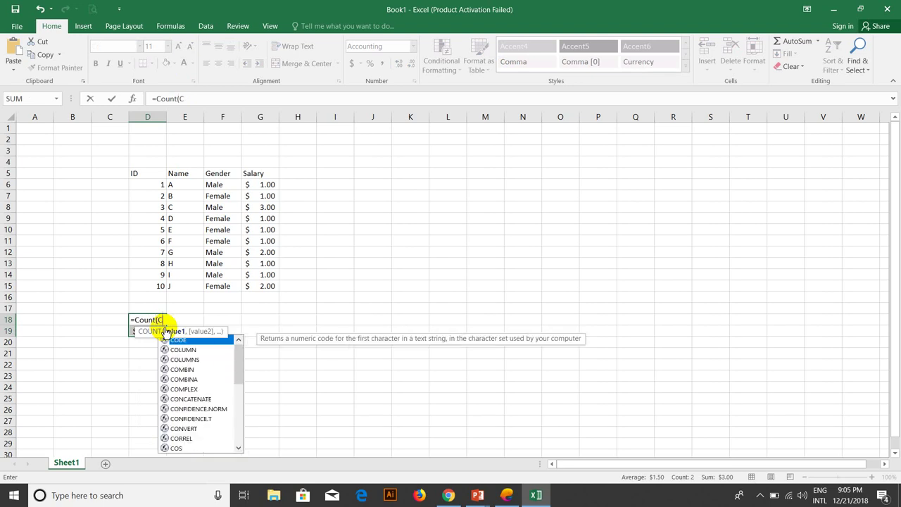
{"action": "type", "text": "mi"}
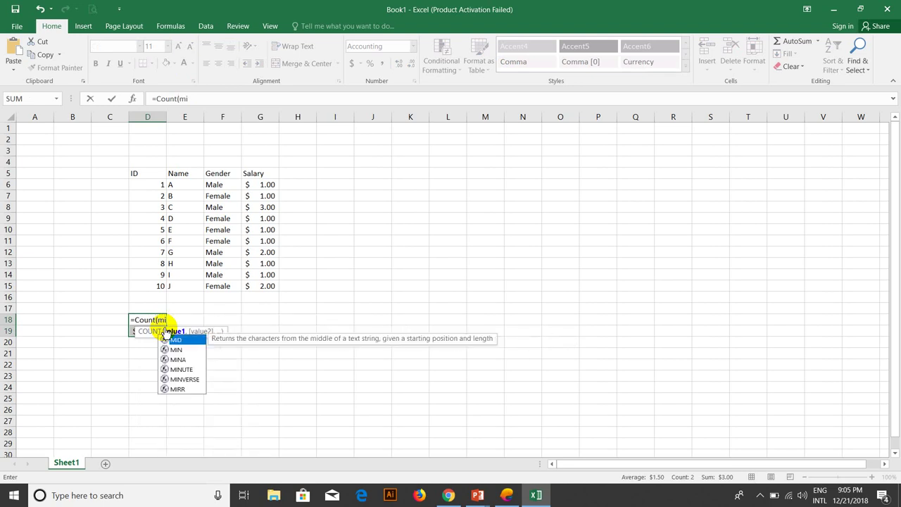
{"action": "type", "text": "n(maz"}
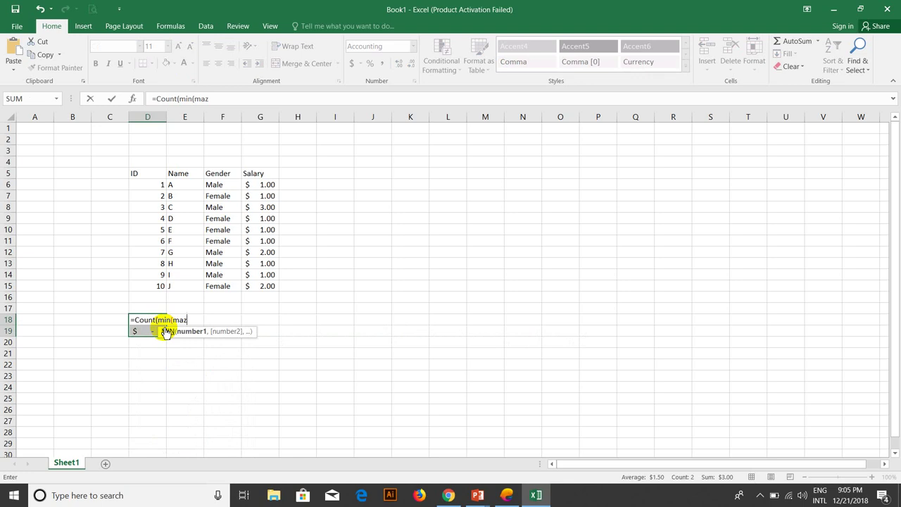
{"action": "key", "text": "BackSpace"}
{"action": "type", "text": "x(m"}
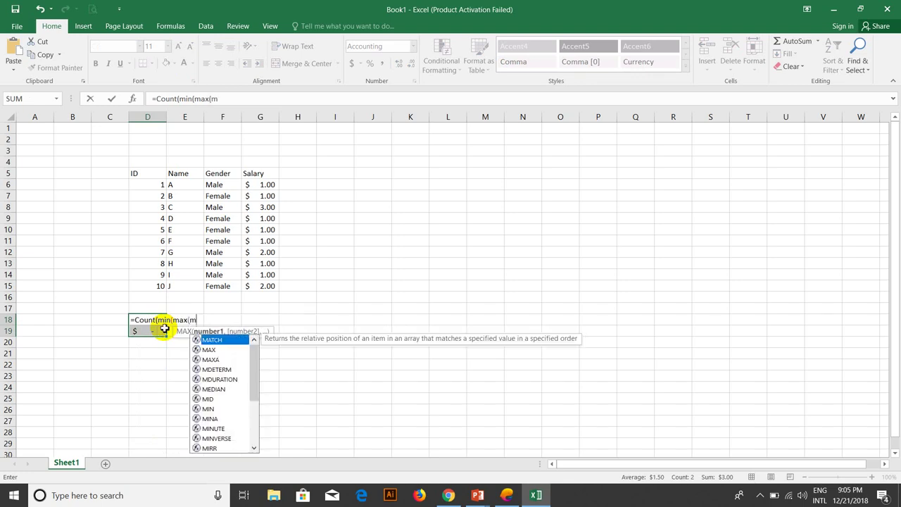
{"action": "type", "text": "in("}
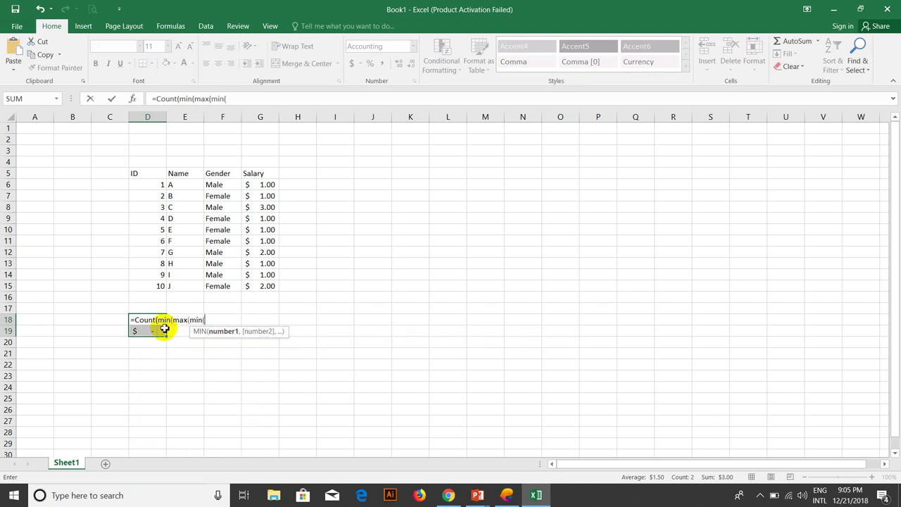
{"action": "type", "text": "min("}
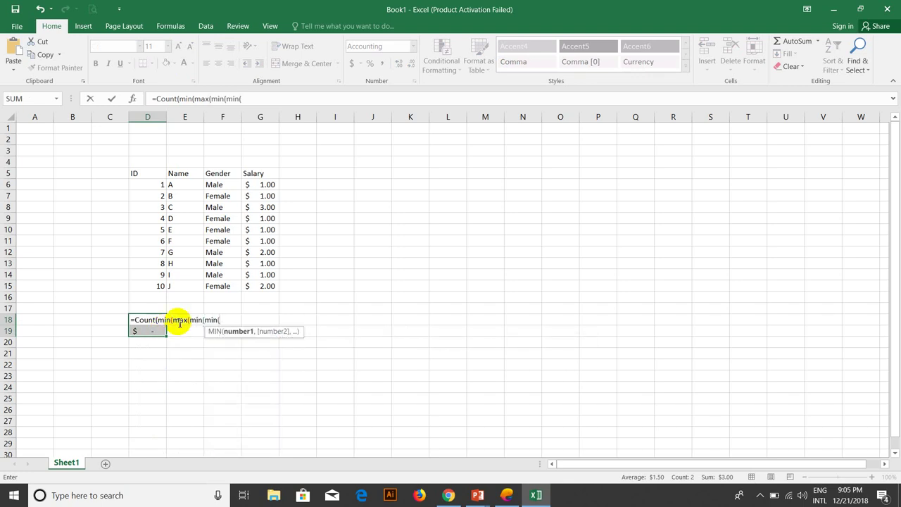
{"action": "left_click_drag", "start_coordinate": [211, 196], "coordinate": [223, 284]}
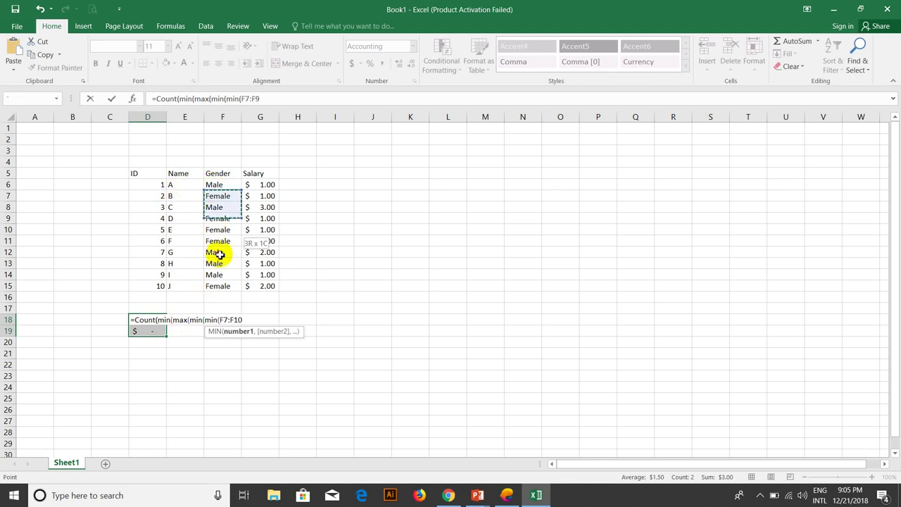
{"action": "type", "text": ","}
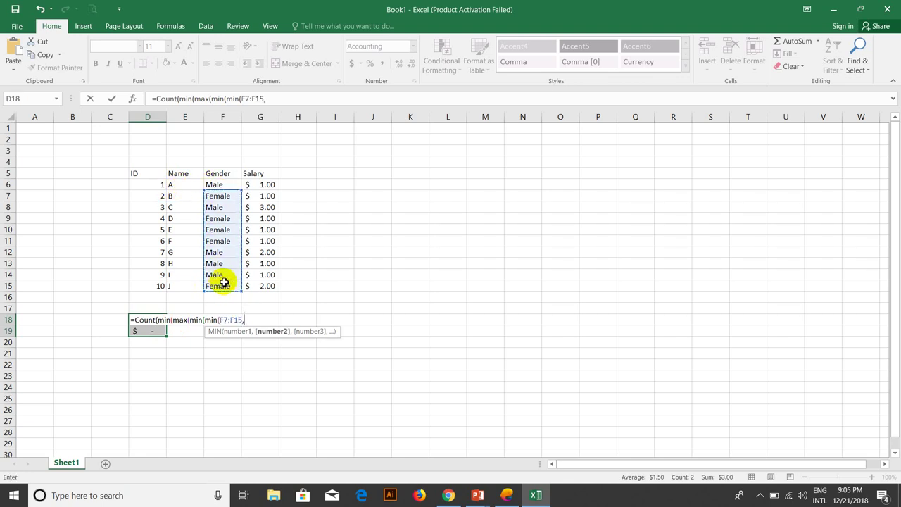
{"action": "left_click", "coordinate": [232, 234]}
{"action": "type", "text": ","}
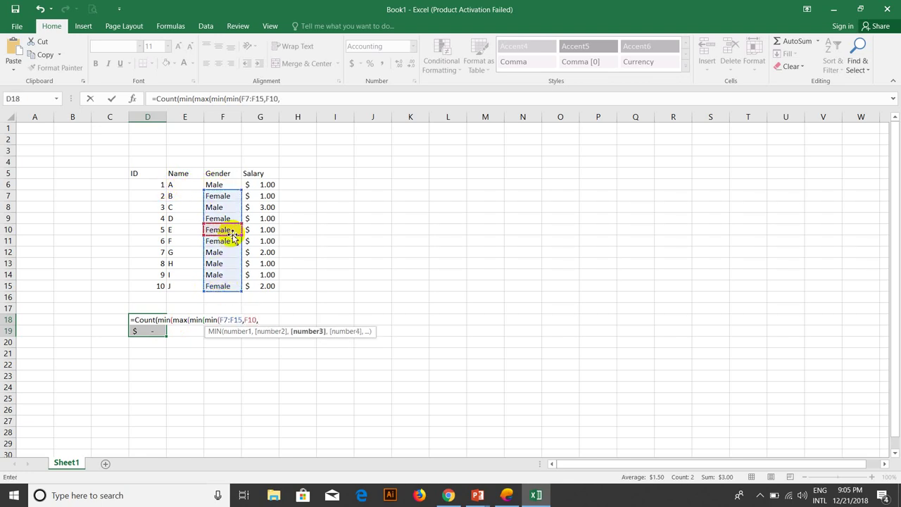
{"action": "key", "text": "BackSpace"}
{"action": "type", "text": ")m"}
{"action": "key", "text": "BackSpace"}
{"action": "type", "text": ","}
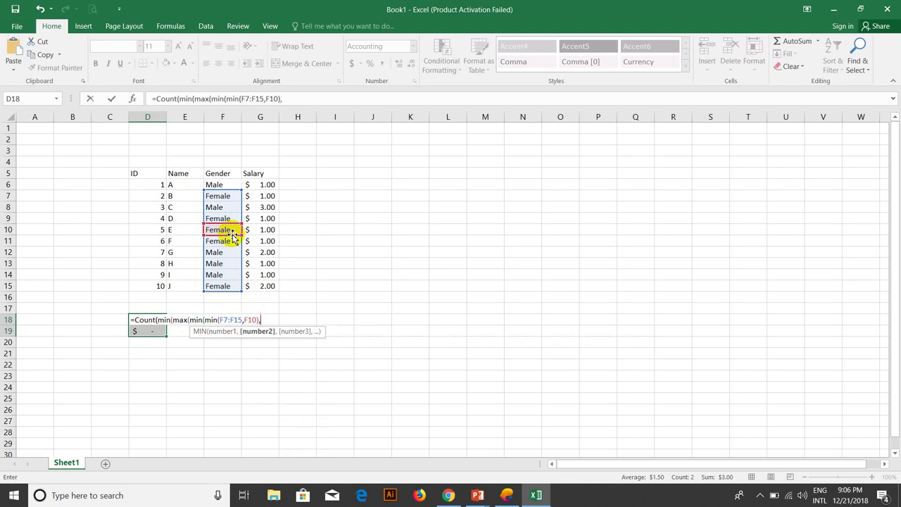
Step: Add F10 twice more, close the brackets with ,1 arguments, and reference G9:G13
{"action": "left_click", "coordinate": [227, 228]}
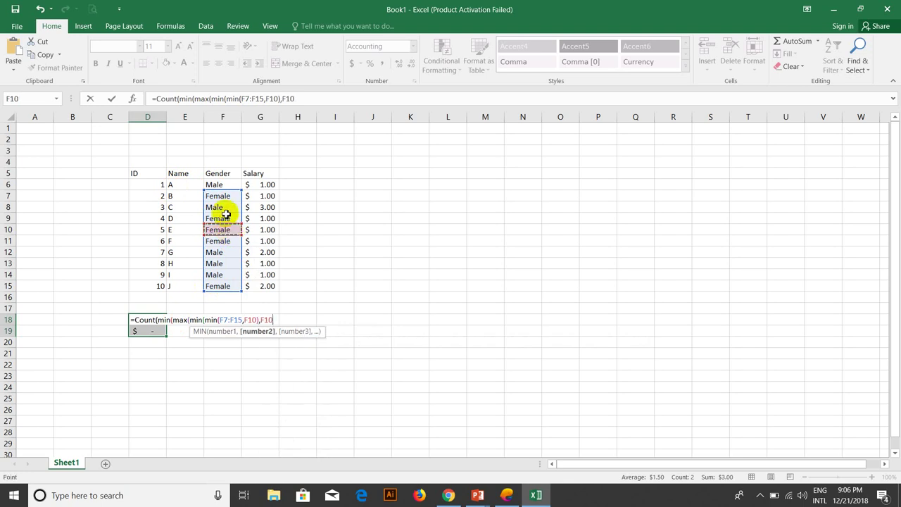
{"action": "type", "text": ","}
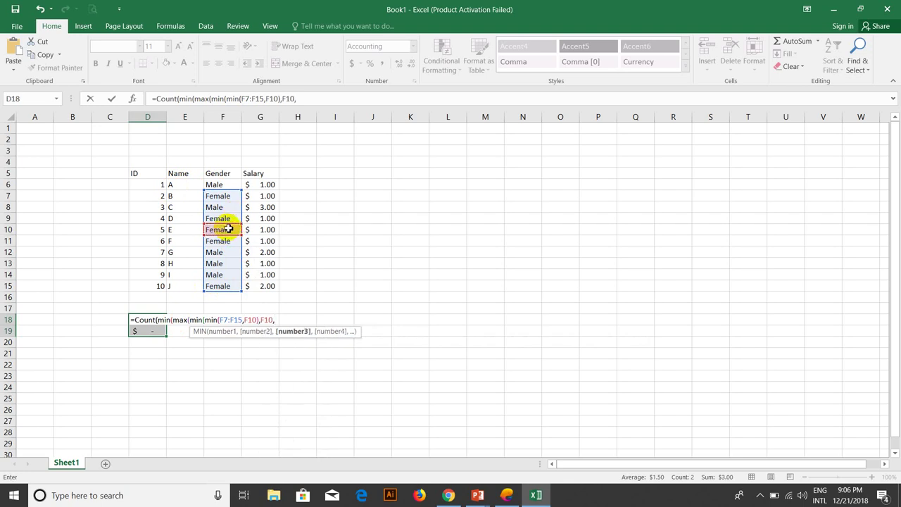
{"action": "left_click", "coordinate": [226, 229]}
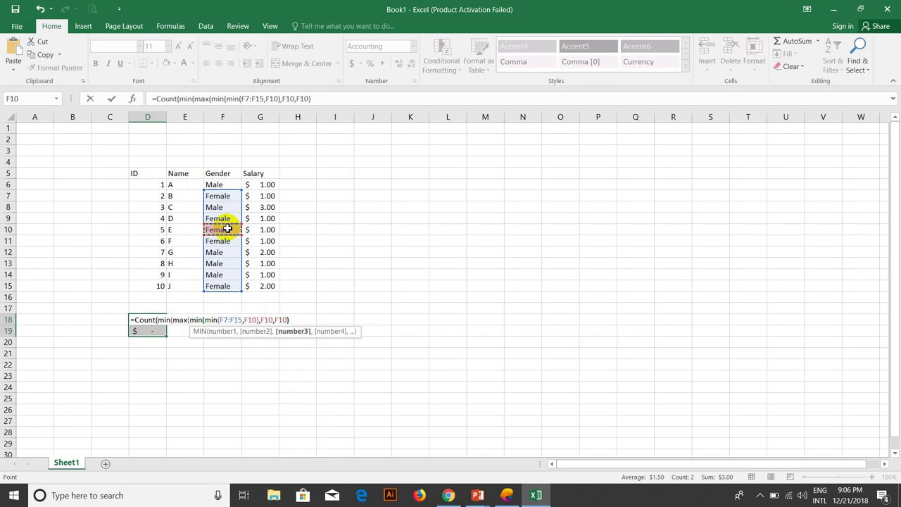
{"action": "type", "text": ")"}
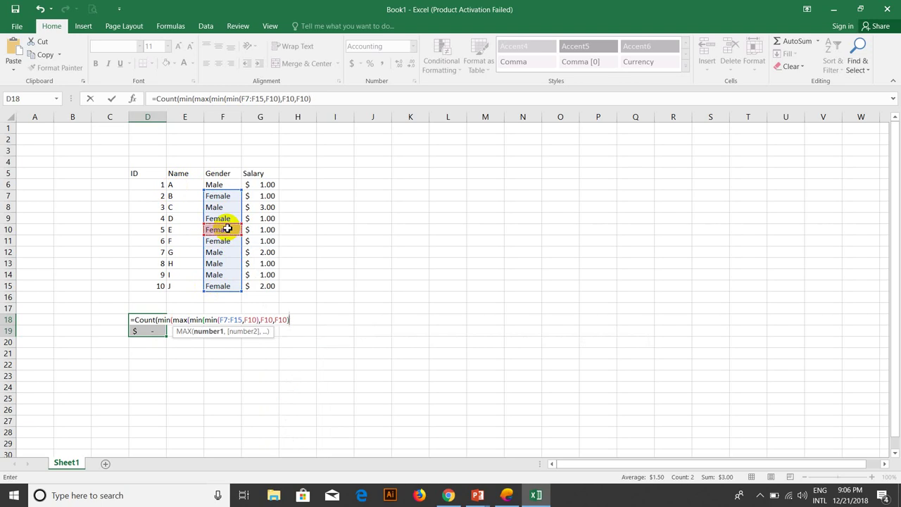
{"action": "type", "text": ",1)"}
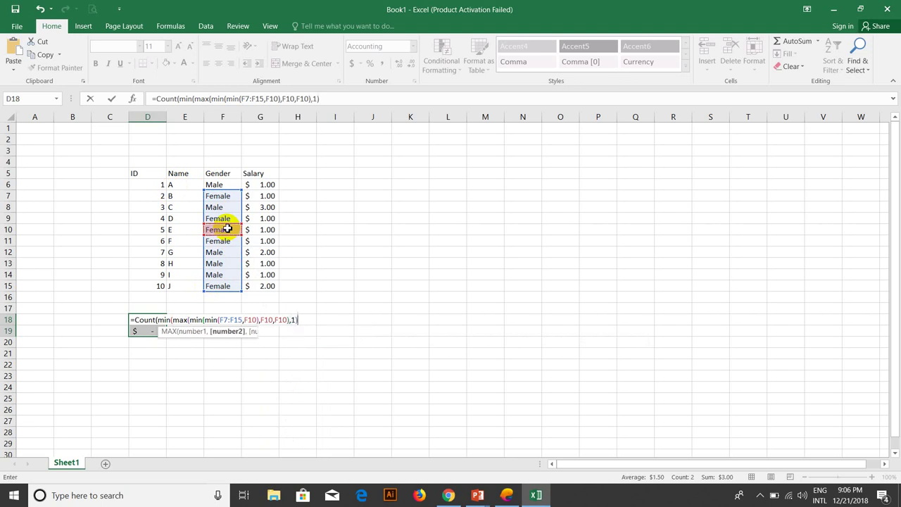
{"action": "type", "text": ",1)"}
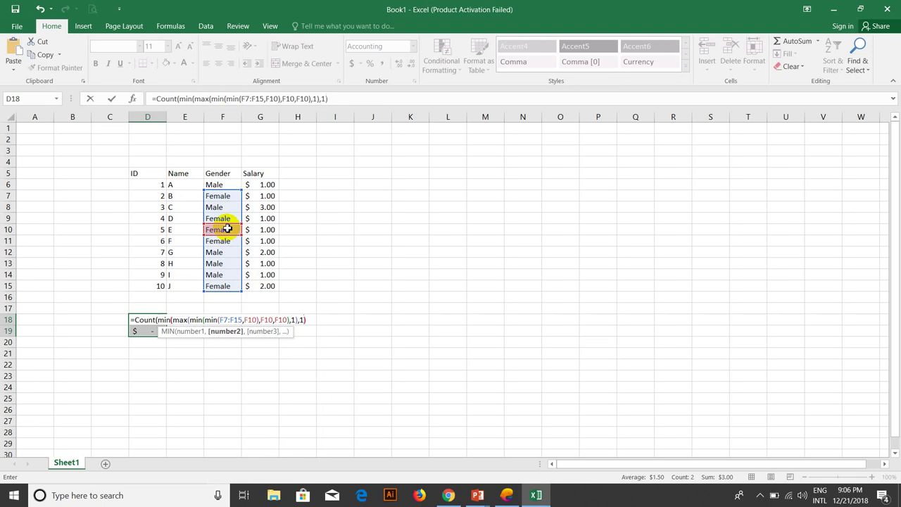
{"action": "type", "text": ","}
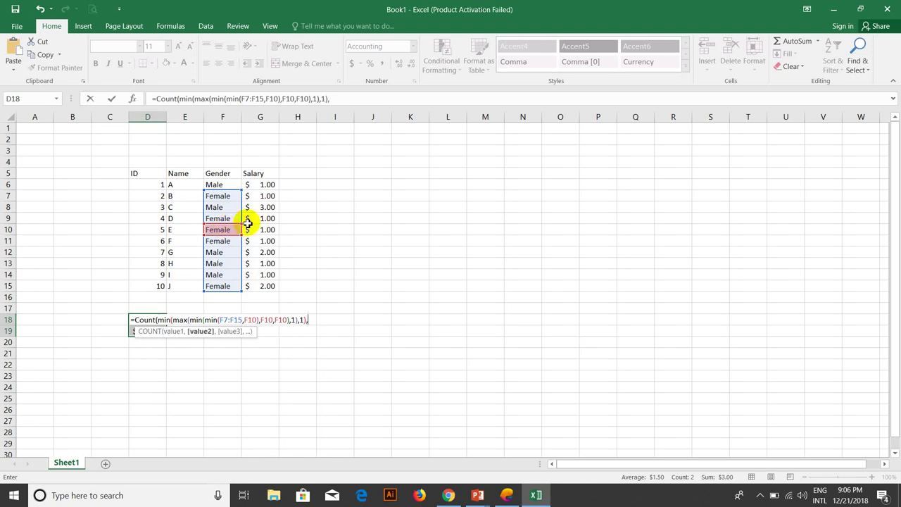
{"action": "mouse_move", "coordinate": [259, 220]}
{"action": "left_mouse_down"}
{"action": "mouse_move", "coordinate": [265, 282]}
{"action": "mouse_move", "coordinate": [254, 254]}
{"action": "left_mouse_up"}
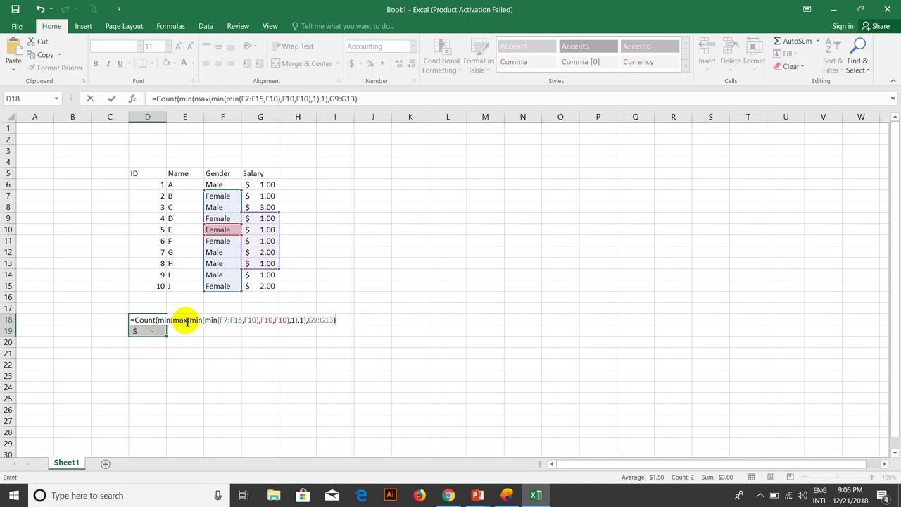
{"action": "left_click_drag", "start_coordinate": [158, 320], "coordinate": [305, 320]}
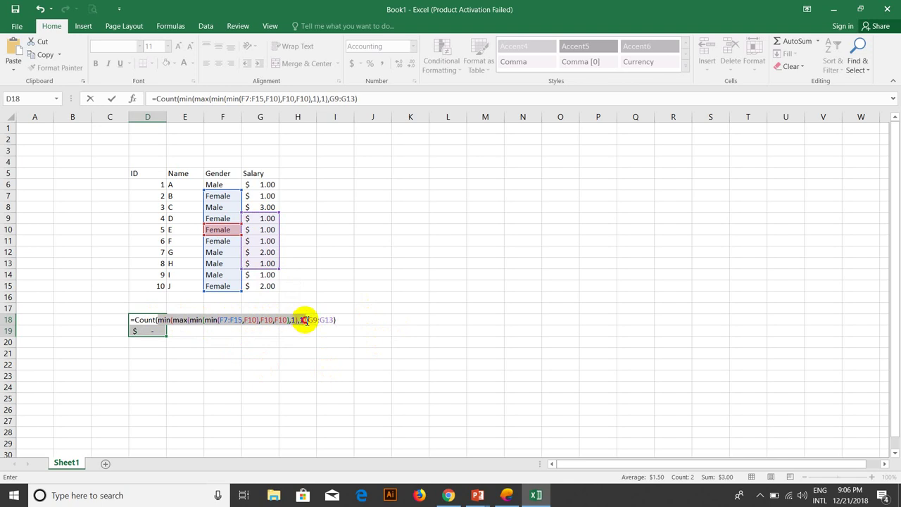
Step: Replace the innermost min(F7:F15,F10) in D18's formula with 0
{"action": "left_click", "coordinate": [305, 321]}
{"action": "key", "text": "Left"}
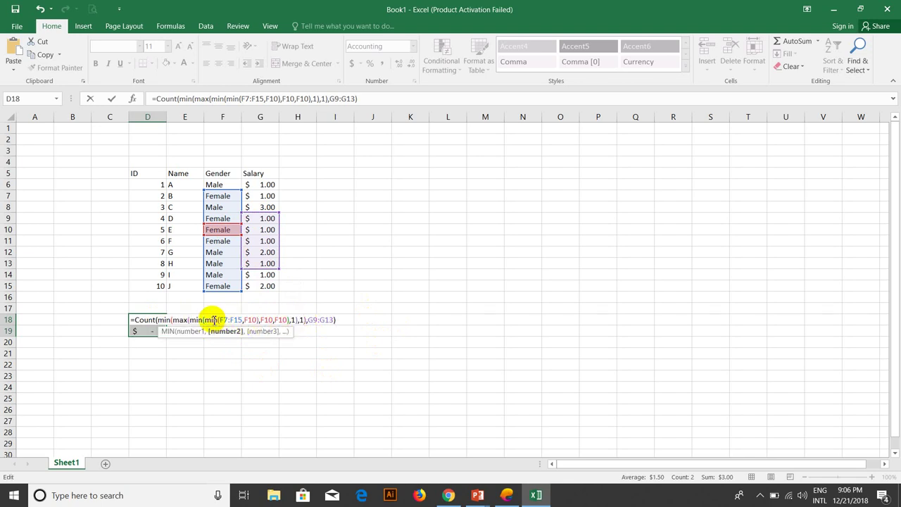
{"action": "left_click_drag", "start_coordinate": [205, 320], "coordinate": [258, 320]}
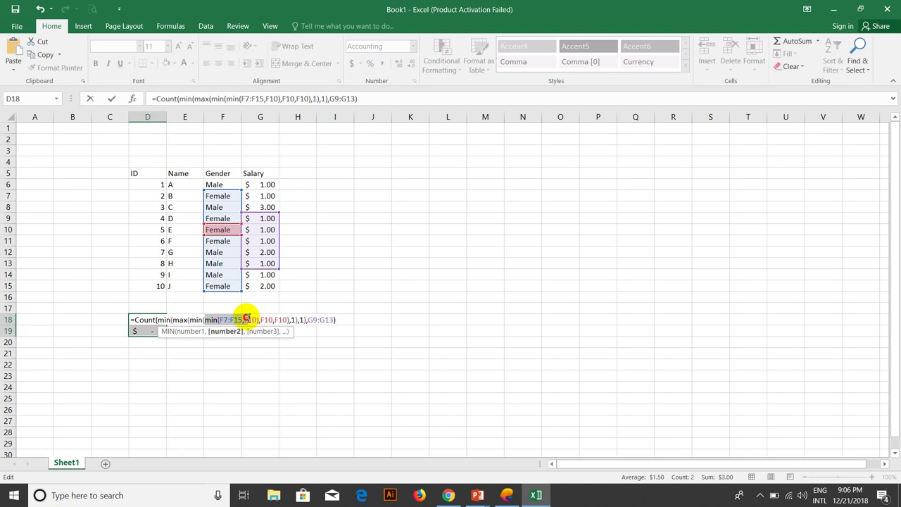
{"action": "left_click", "coordinate": [240, 320]}
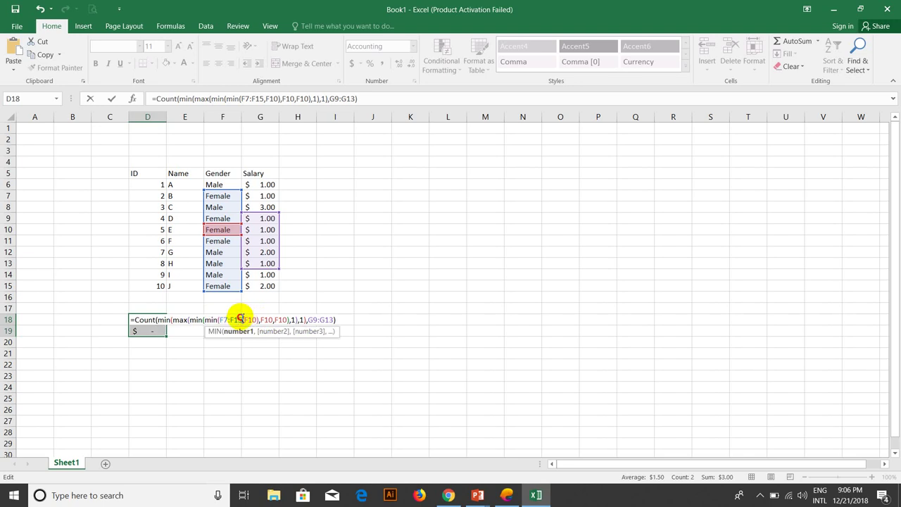
{"action": "left_click_drag", "start_coordinate": [243, 320], "coordinate": [255, 320]}
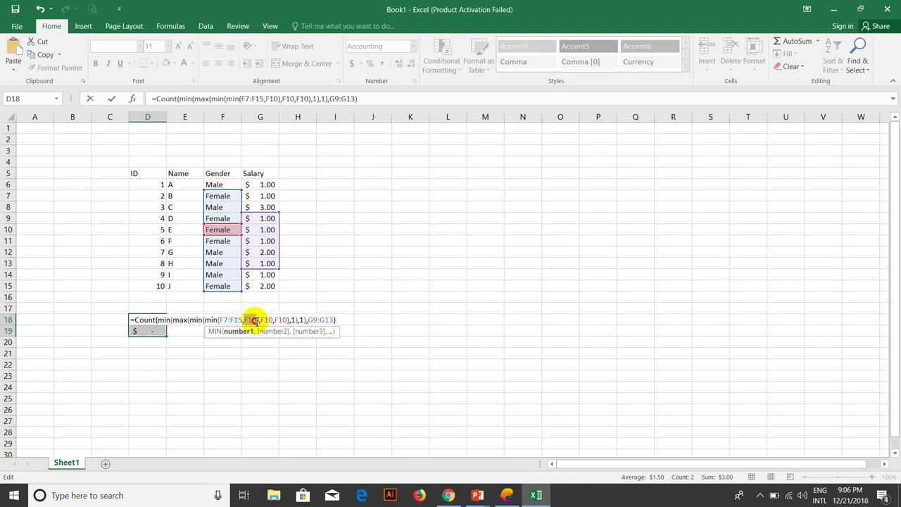
{"action": "mouse_move", "coordinate": [258, 320]}
{"action": "left_mouse_down"}
{"action": "mouse_move", "coordinate": [209, 319]}
{"action": "mouse_move", "coordinate": [219, 325]}
{"action": "left_mouse_up"}
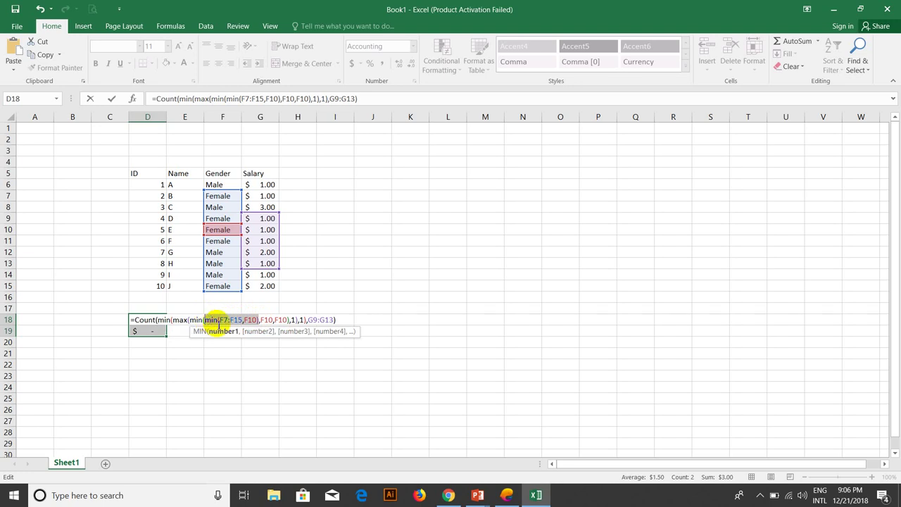
{"action": "type", "text": "0"}
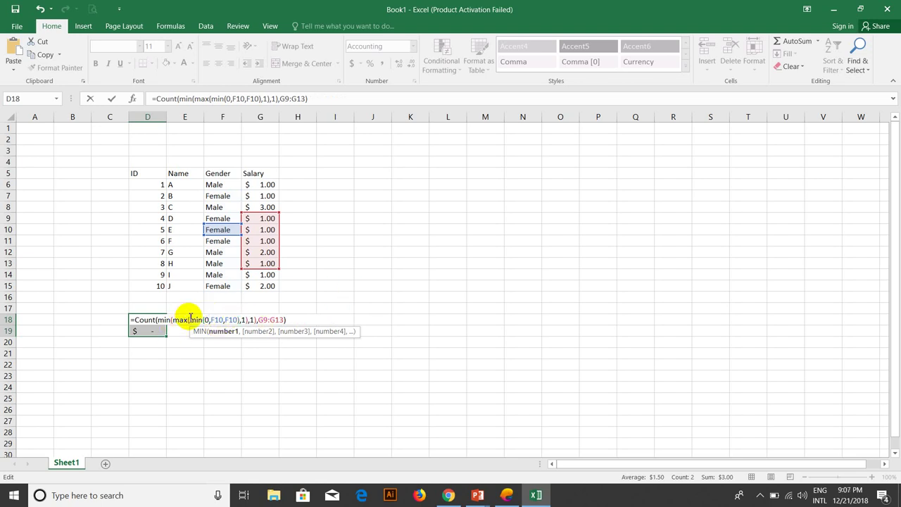
Step: Reduce min(0,F10,F10) to 0, max(0,1) to 1 and min(1,1) to 1
{"action": "left_click_drag", "start_coordinate": [188, 319], "coordinate": [241, 322]}
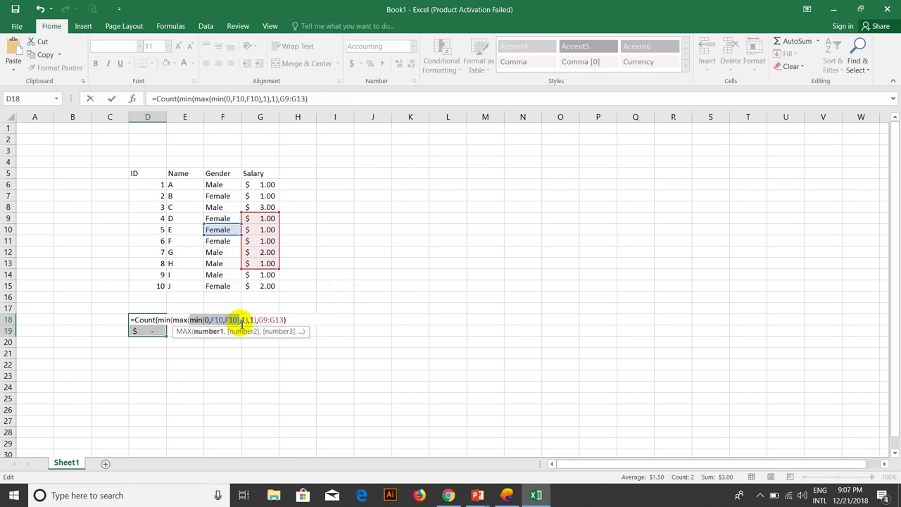
{"action": "type", "text": "9"}
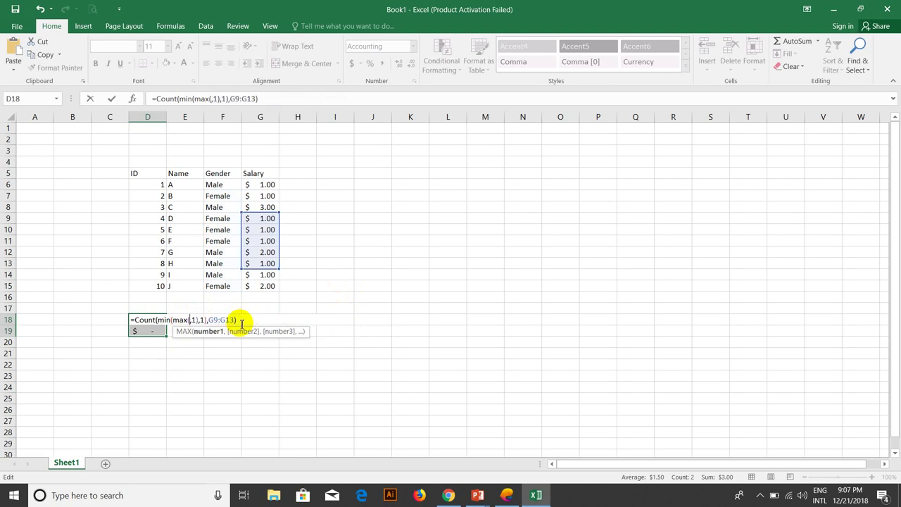
{"action": "key", "text": "BackSpace"}
{"action": "type", "text": "0"}
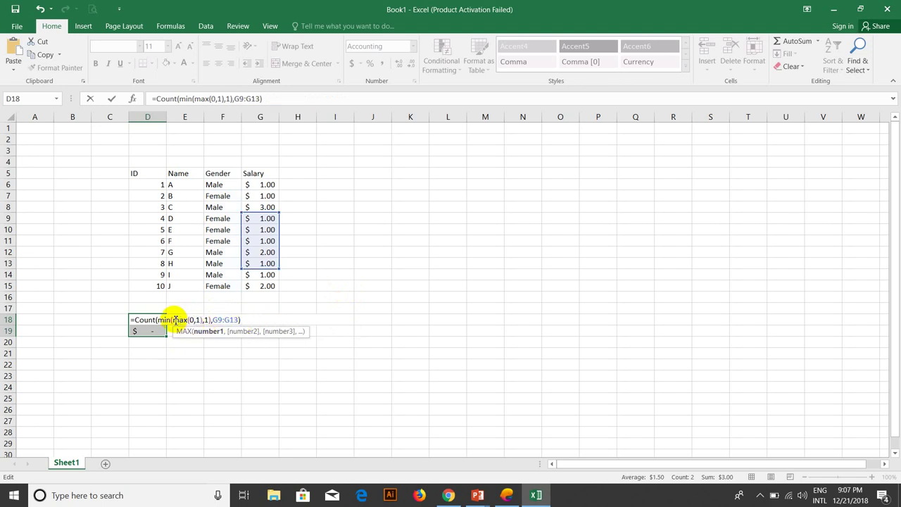
{"action": "left_click_drag", "start_coordinate": [172, 320], "coordinate": [203, 320]}
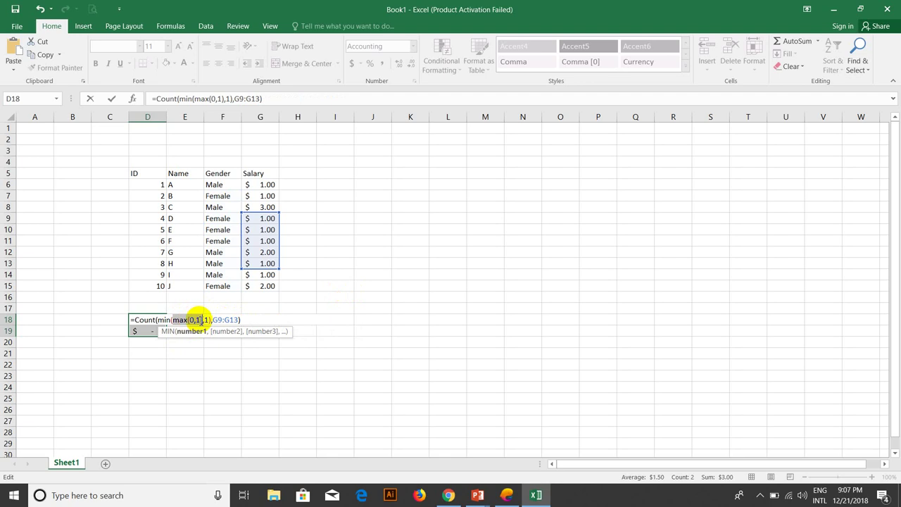
{"action": "type", "text": "1"}
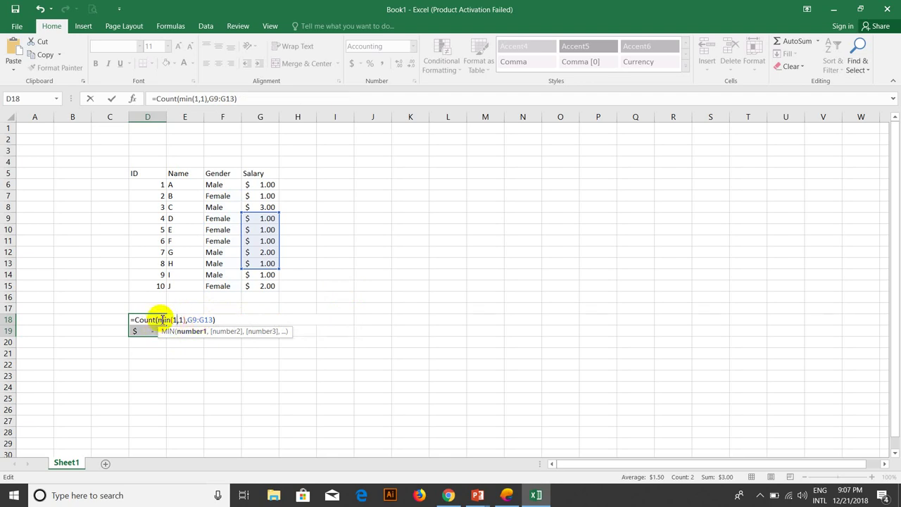
{"action": "left_click_drag", "start_coordinate": [170, 319], "coordinate": [185, 320]}
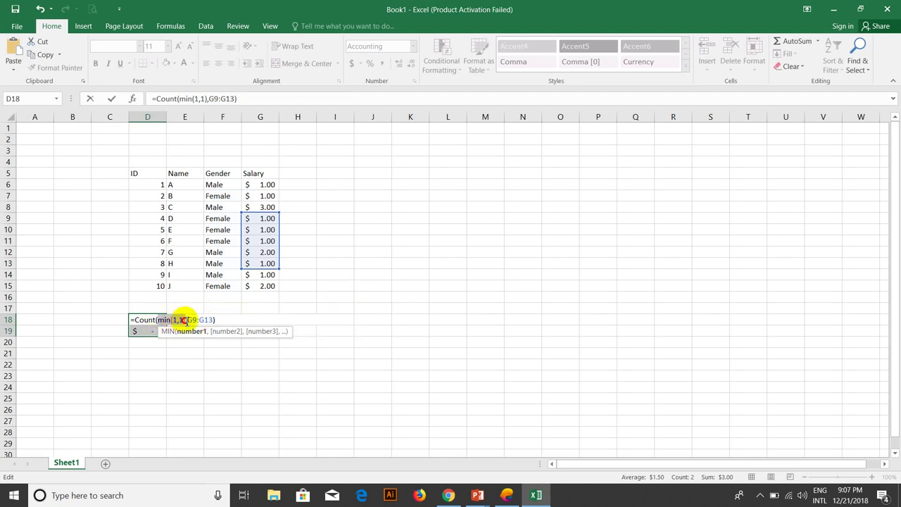
{"action": "type", "text": "1"}
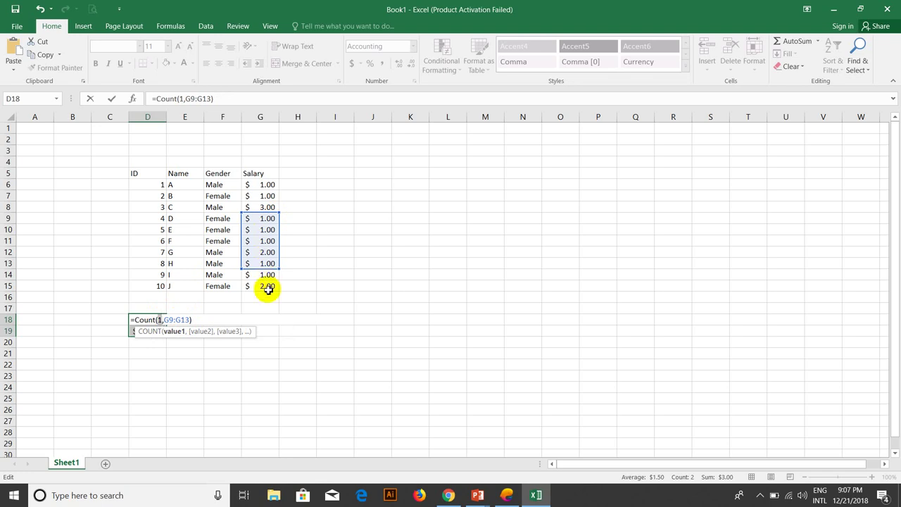
Step: Commit =COUNT(1,G9:G13) showing $6.00, comparing it with the earlier version via undo and redo
{"action": "key", "text": "Return"}
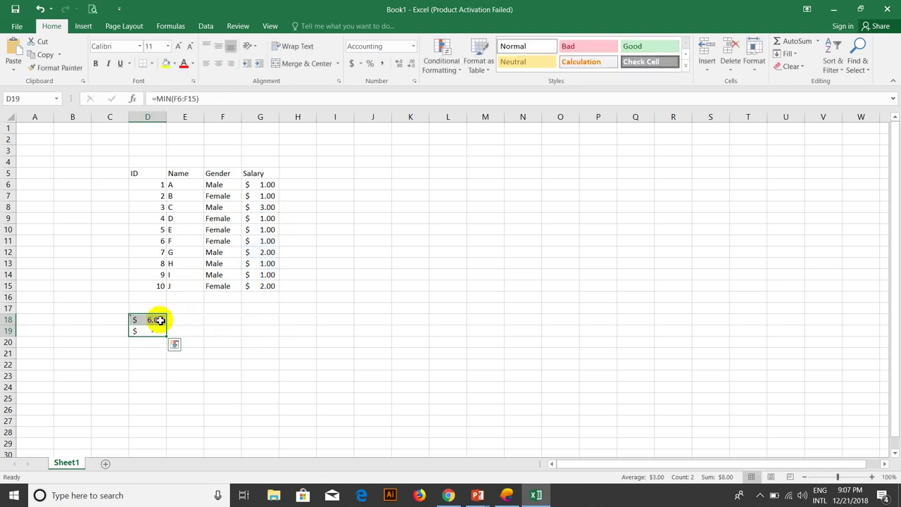
{"action": "key", "text": "ctrl+z"}
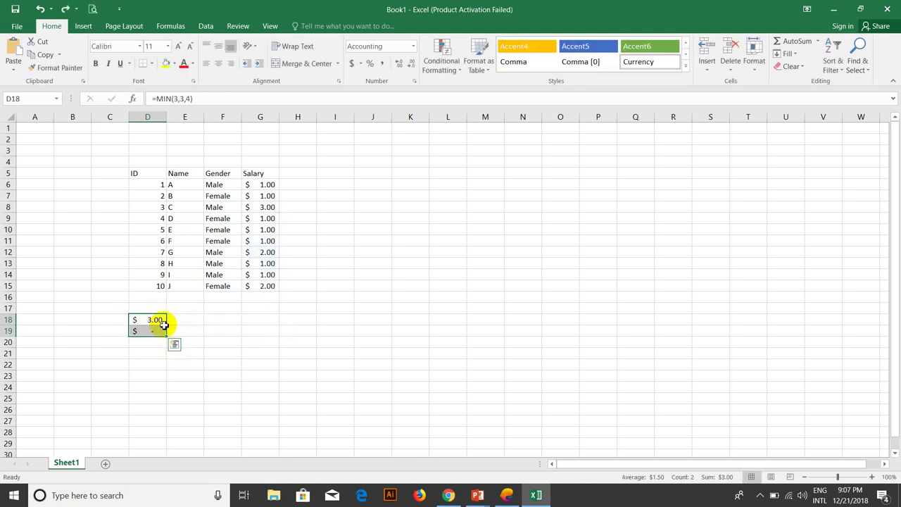
{"action": "left_click", "coordinate": [159, 320]}
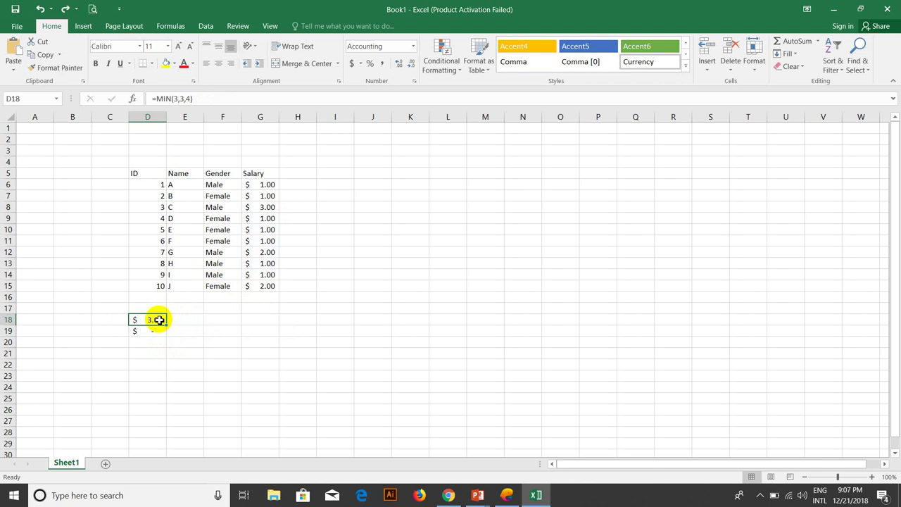
{"action": "type", "text": "="}
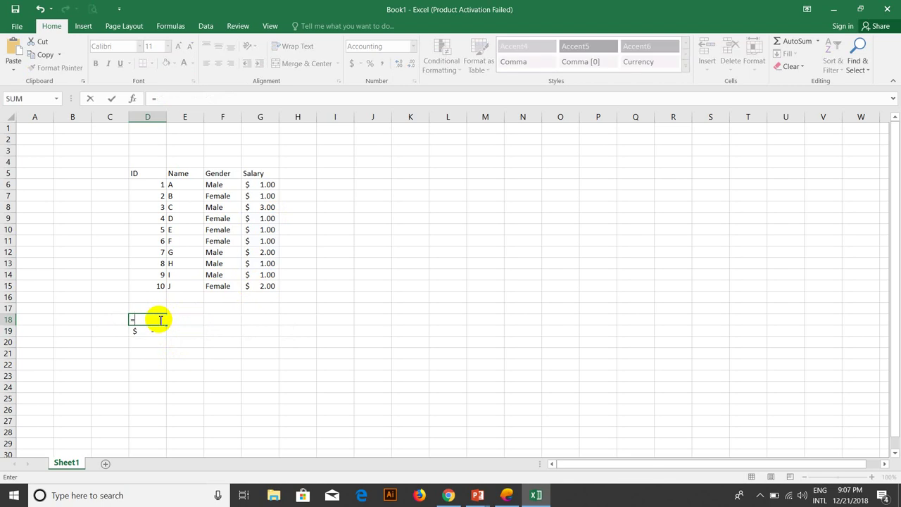
{"action": "key", "text": "Escape"}
{"action": "key", "text": "ctrl+y"}
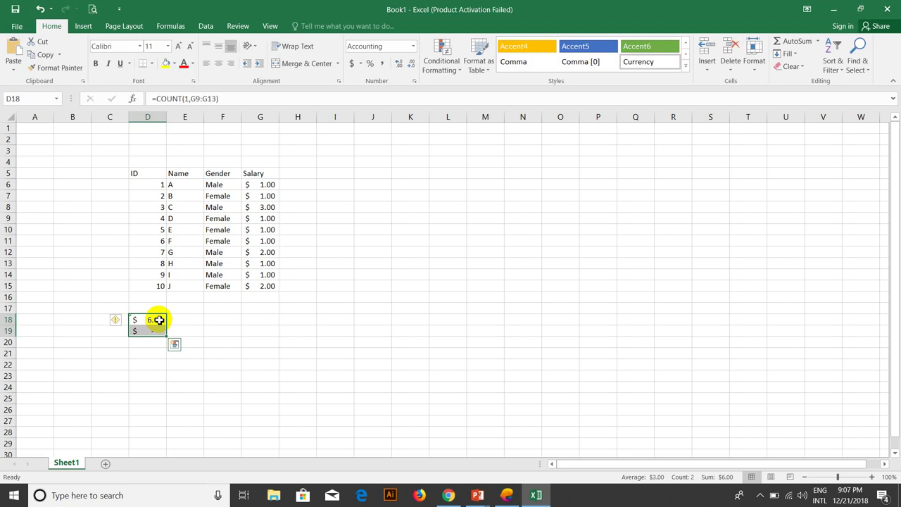
Step: Reopen D18 and select COUNT's arguments 1,G9:G13 for rewriting
{"action": "double_click", "coordinate": [160, 319]}
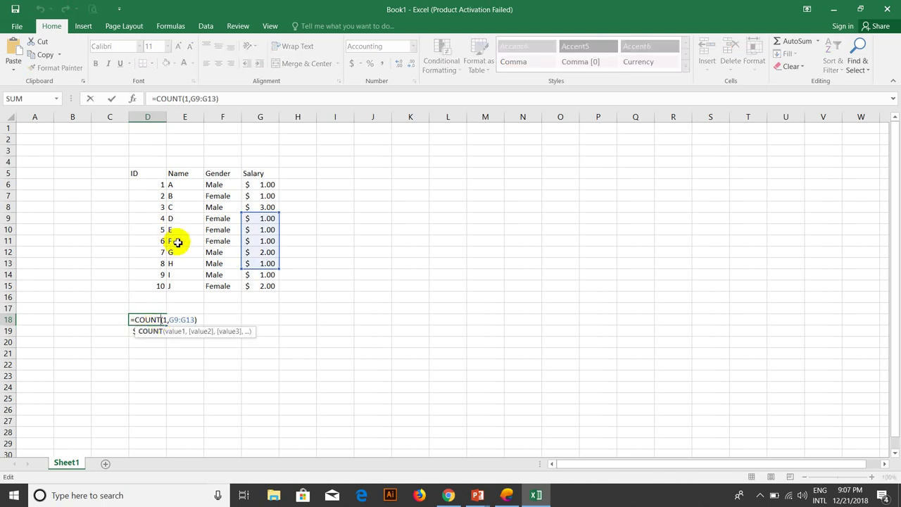
{"action": "left_click", "coordinate": [207, 323]}
{"action": "left_click", "coordinate": [155, 320]}
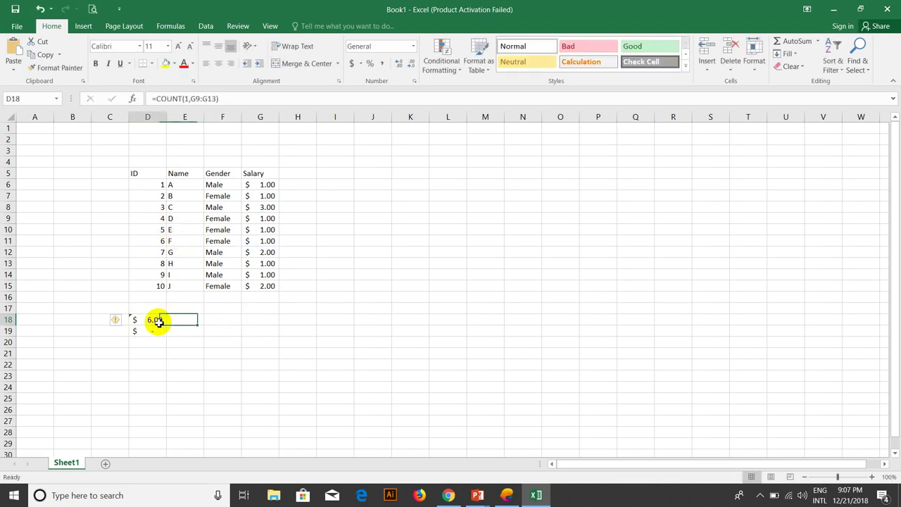
{"action": "double_click", "coordinate": [158, 320]}
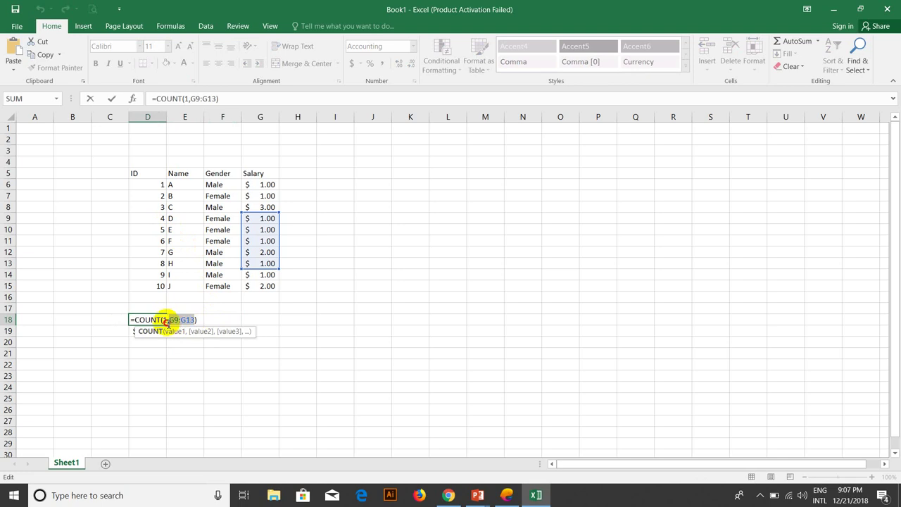
{"action": "left_click", "coordinate": [164, 320]}
{"action": "left_click_drag", "start_coordinate": [165, 320], "coordinate": [202, 318]}
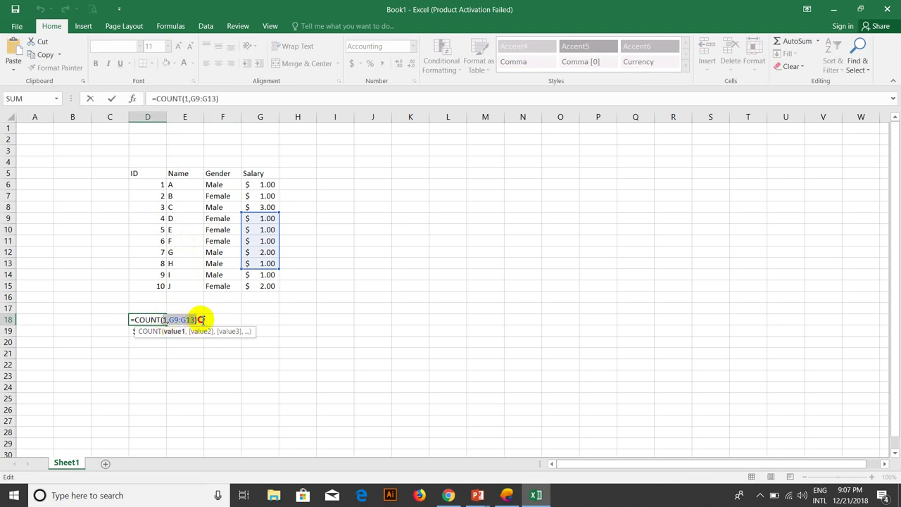
Step: Build the nested min/max wrappers around Count(E6:G14), closing with ,1),2,2),2,2)
{"action": "key", "text": "BackSpace"}
{"action": "type", "text": "C"}
{"action": "key", "text": "BackSpace"}
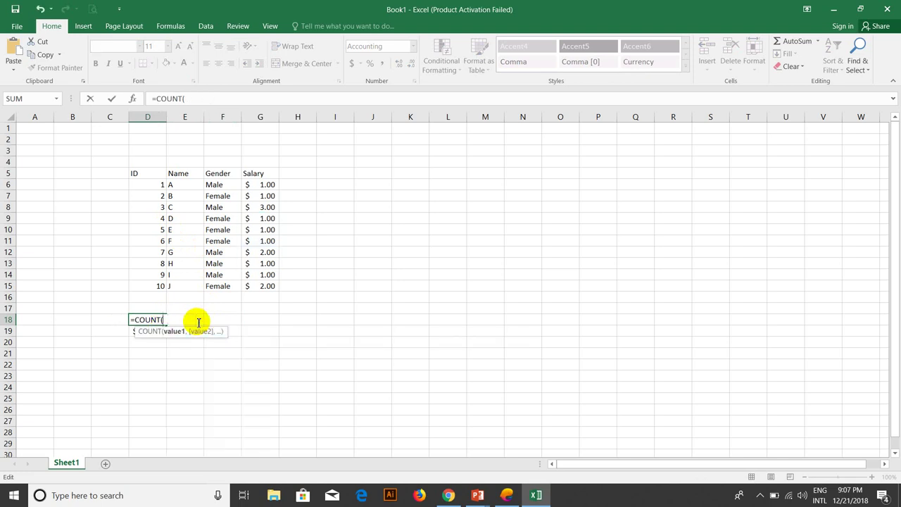
{"action": "type", "text": "n"}
{"action": "key", "text": "BackSpace"}
{"action": "type", "text": "m"}
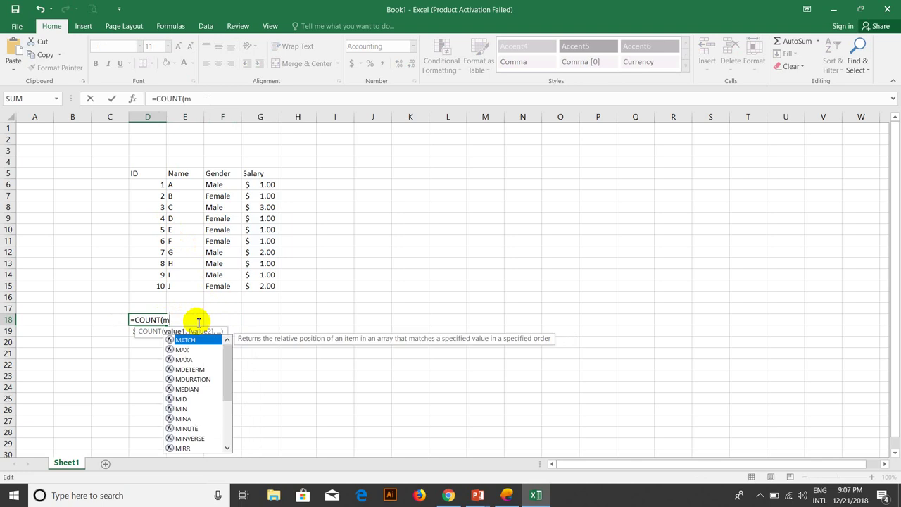
{"action": "type", "text": "in(ma"}
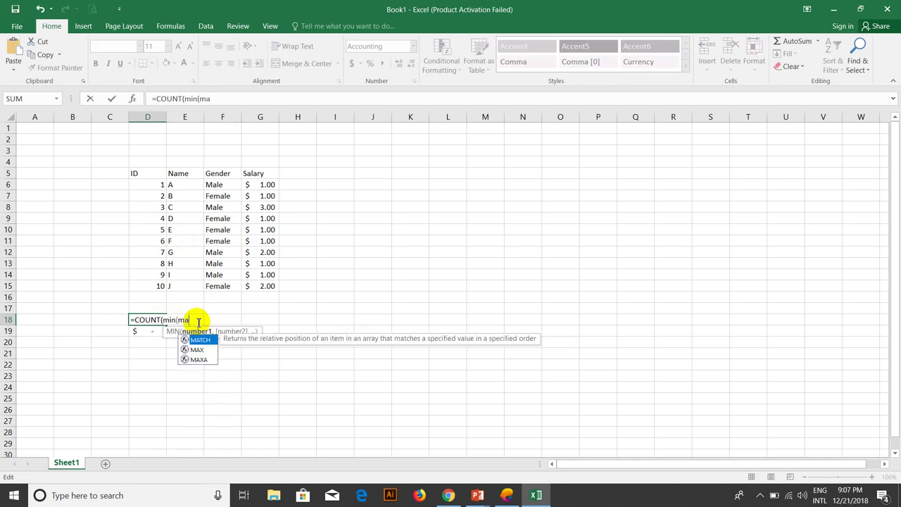
{"action": "type", "text": "x(min"}
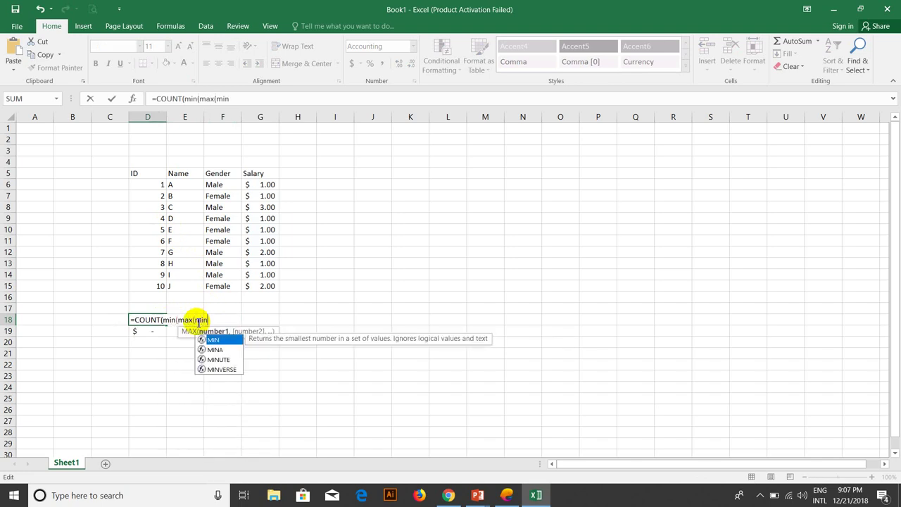
{"action": "type", "text": "(min"}
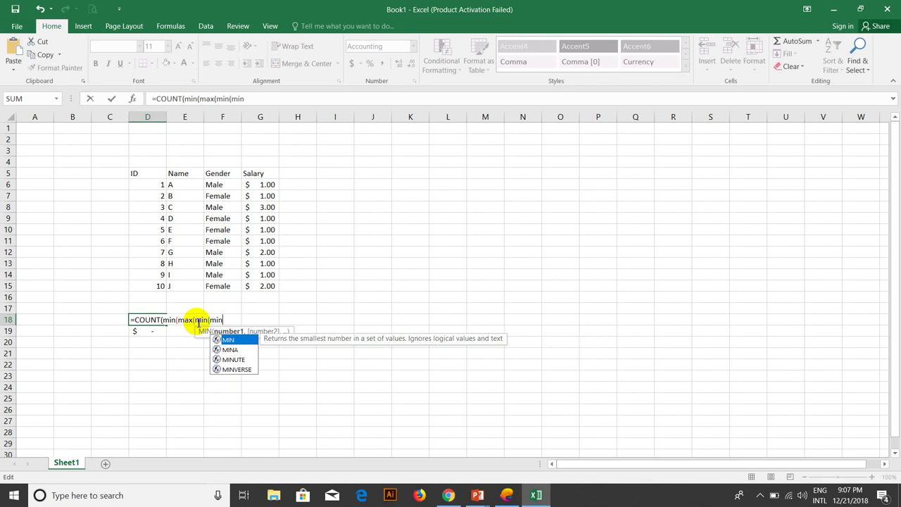
{"action": "type", "text": "(max("}
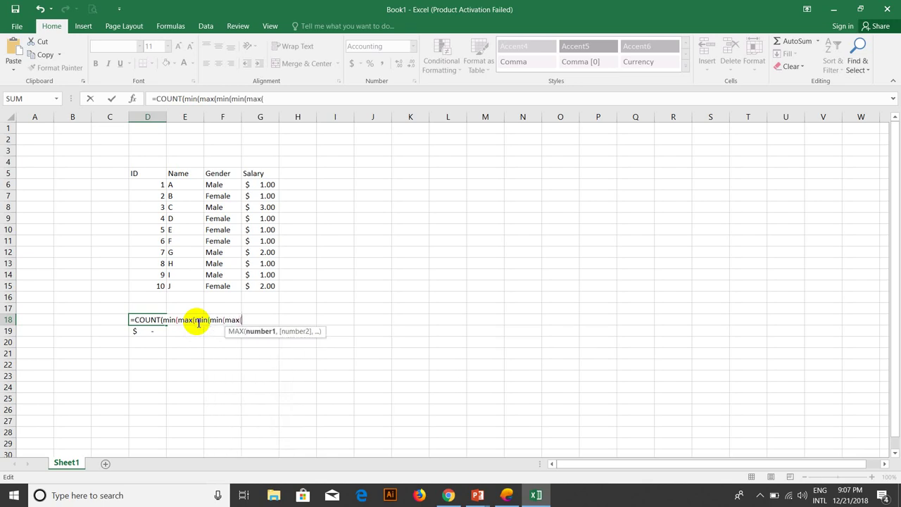
{"action": "type", "text": "min"}
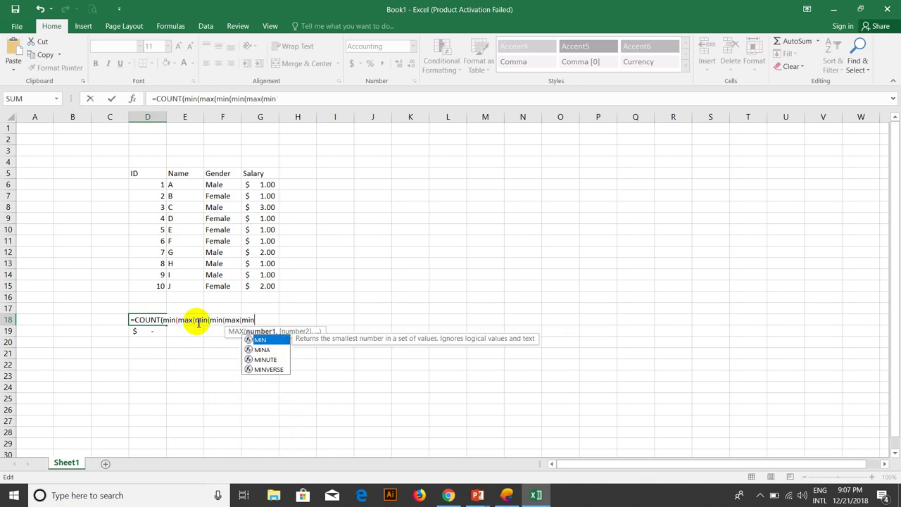
{"action": "type", "text": "(max(C"}
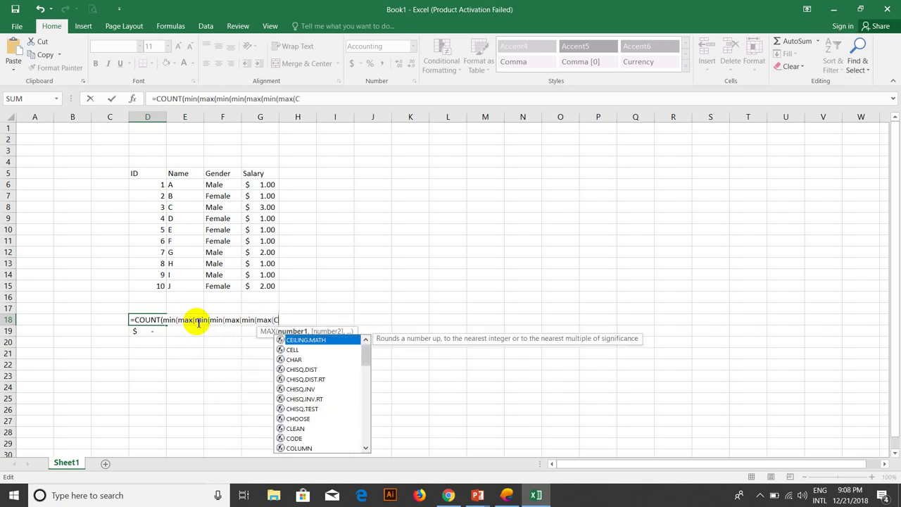
{"action": "type", "text": "0"}
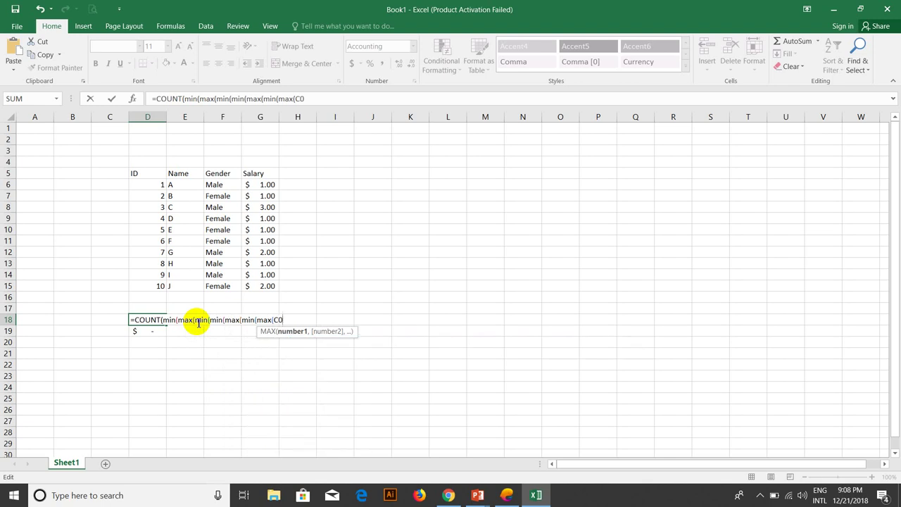
{"action": "key", "text": "BackSpace"}
{"action": "type", "text": "ount"}
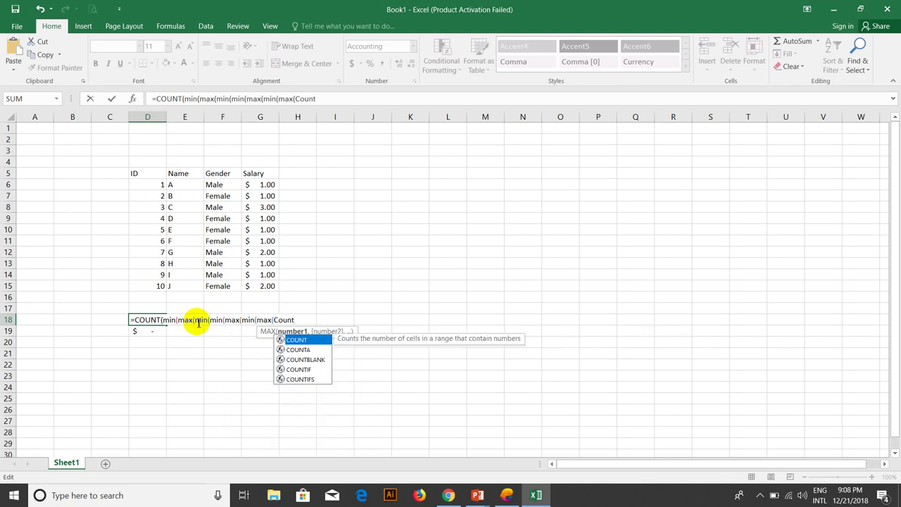
{"action": "type", "text": "("}
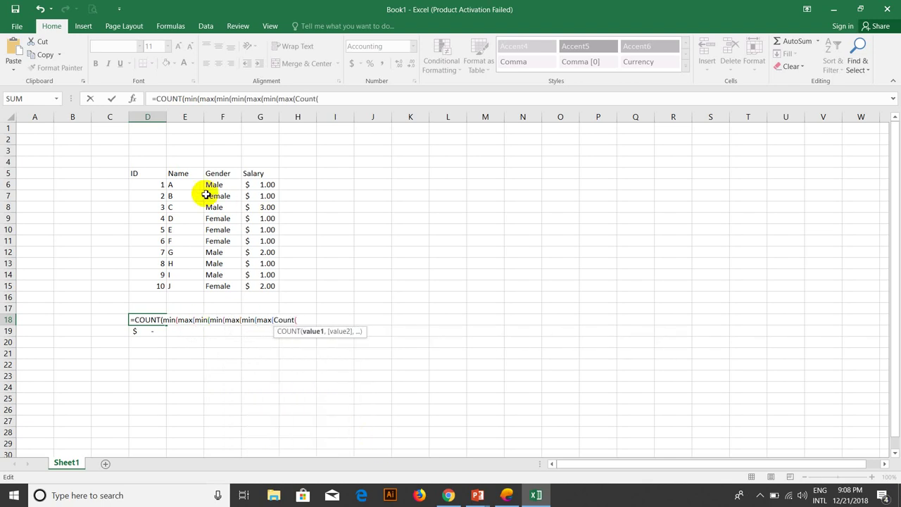
{"action": "left_click_drag", "start_coordinate": [173, 185], "coordinate": [258, 277]}
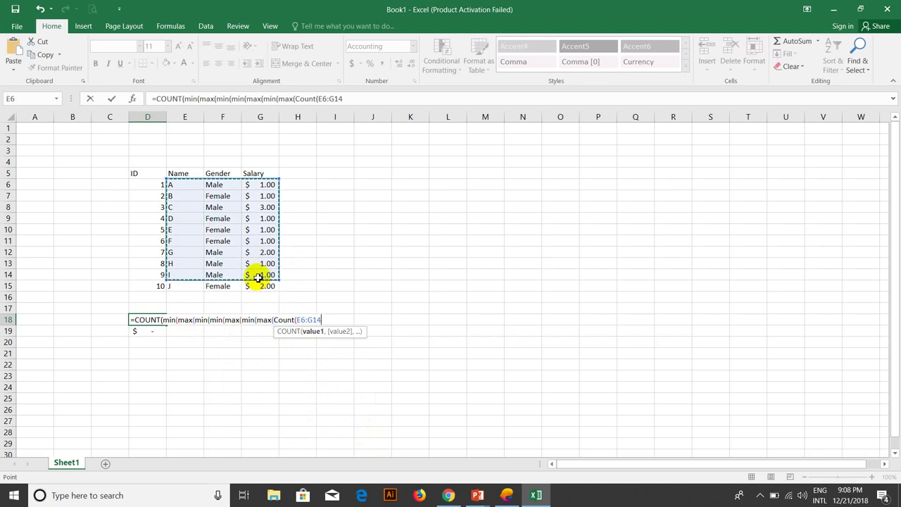
{"action": "type", "text": "),1"}
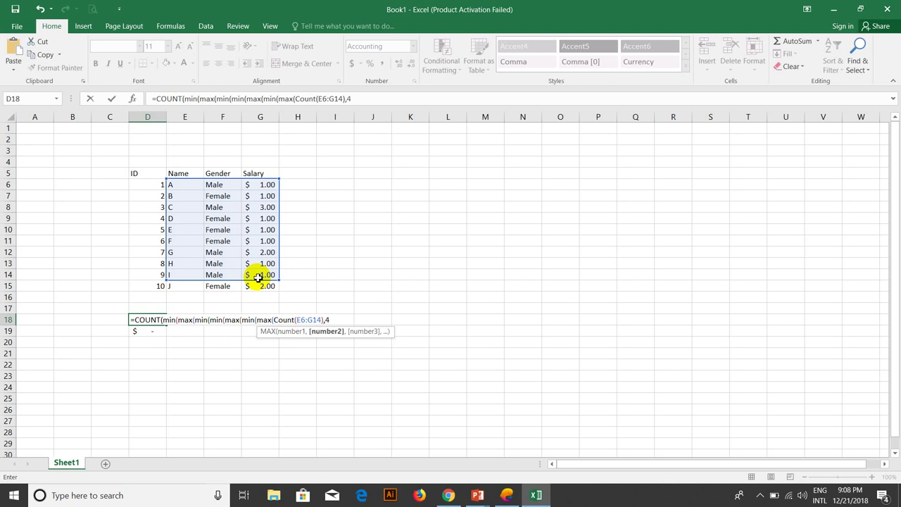
{"action": "type", "text": ",1"}
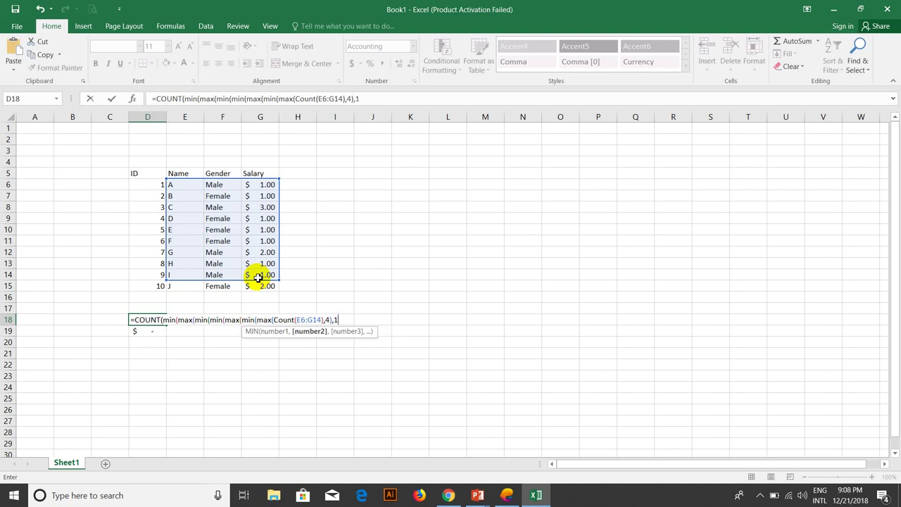
{"action": "type", "text": "),1"}
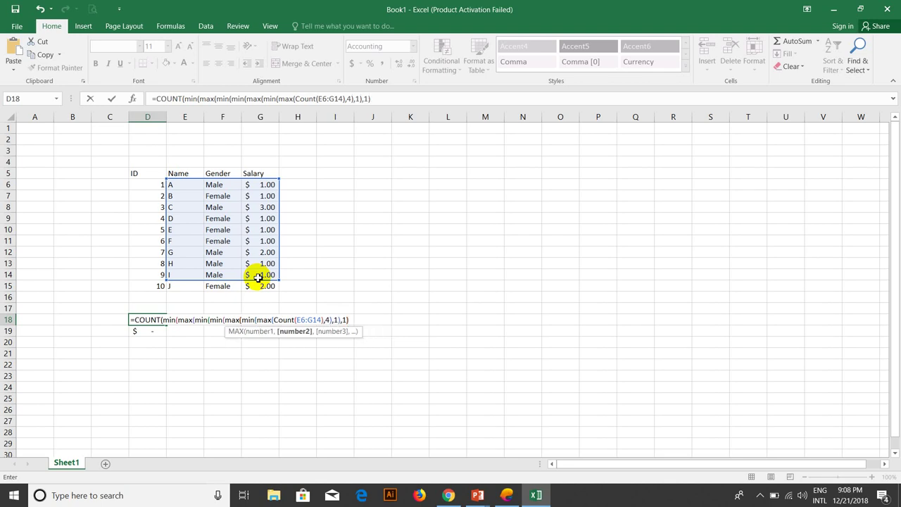
{"action": "type", "text": ","}
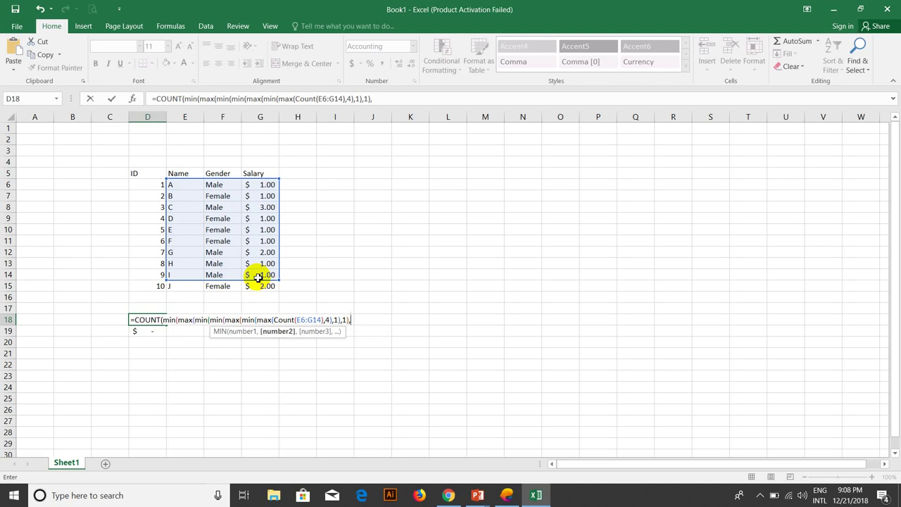
{"action": "type", "text": ",1,1"}
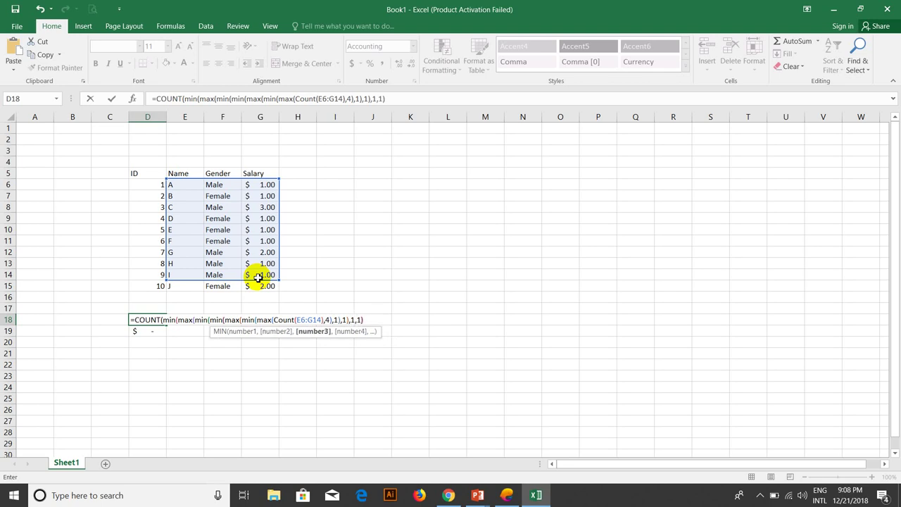
{"action": "key", "text": "BackSpace"}
{"action": "key", "text": "BackSpace"}
{"action": "key", "text": "BackSpace"}
{"action": "type", "text": ",1)"}
{"action": "type", "text": ",2"}
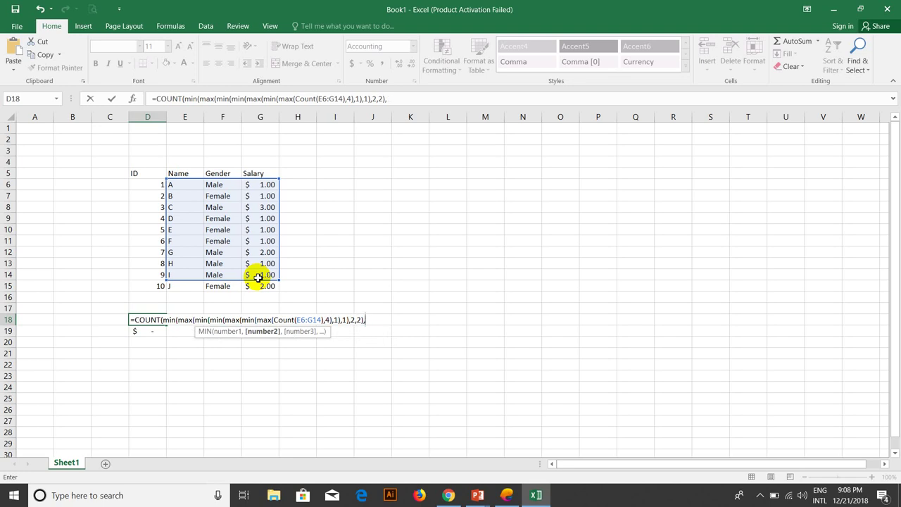
{"action": "type", "text": ","}
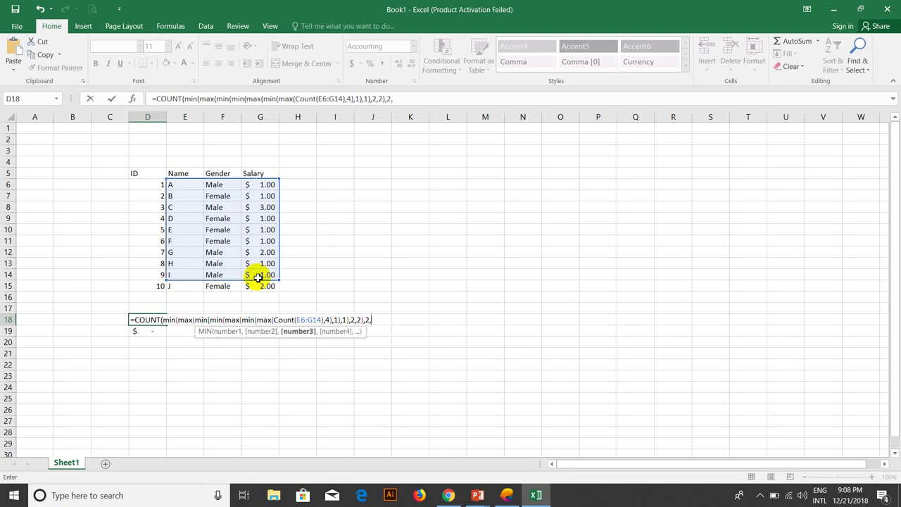
{"action": "type", "text": "2),2"}
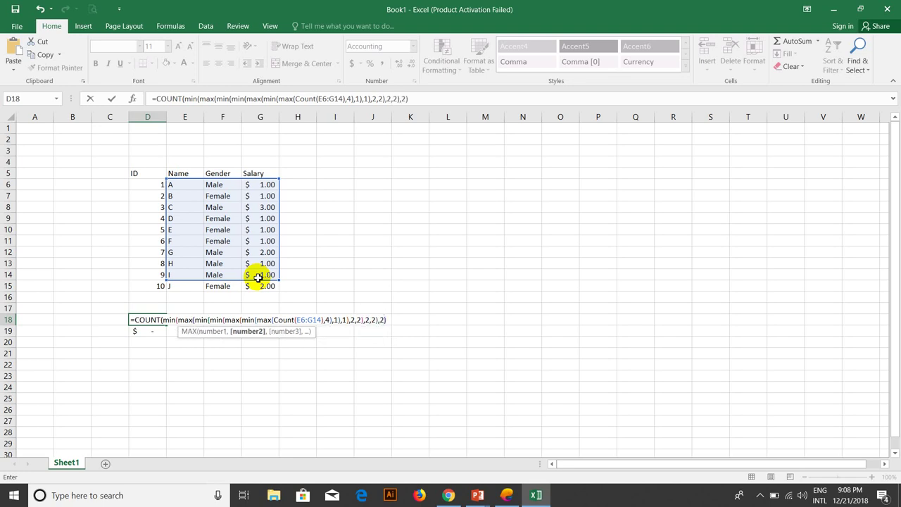
{"action": "type", "text": ",2)"}
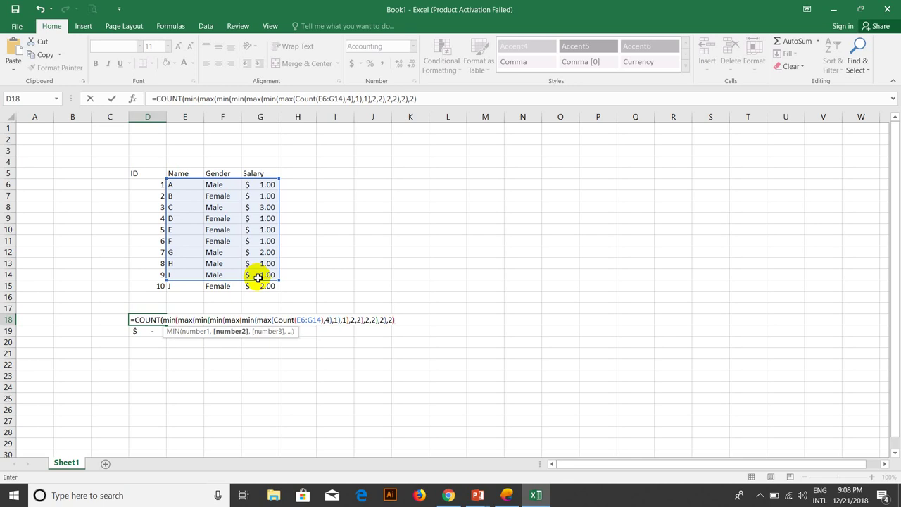
{"action": "type", "text": ",2)"}
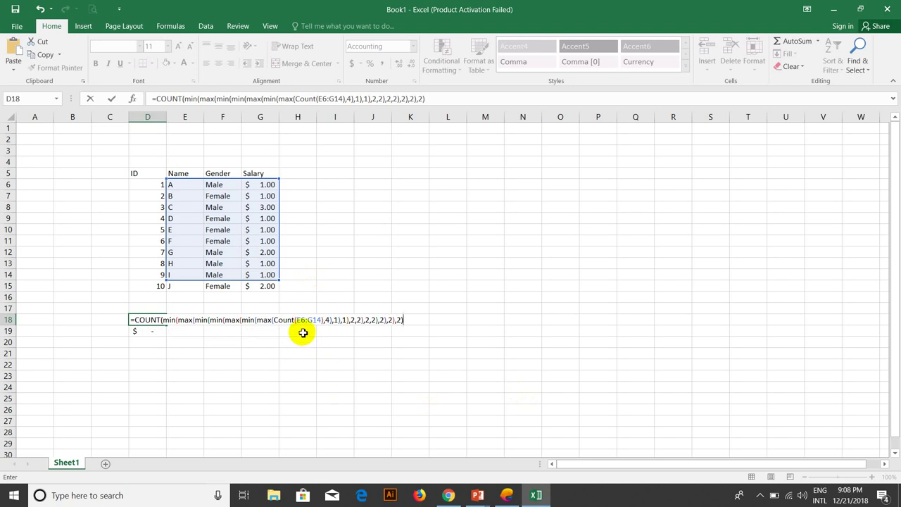
Step: Prefix D18's formula with an apostrophe so it is stored as text
{"action": "double_click", "coordinate": [274, 321]}
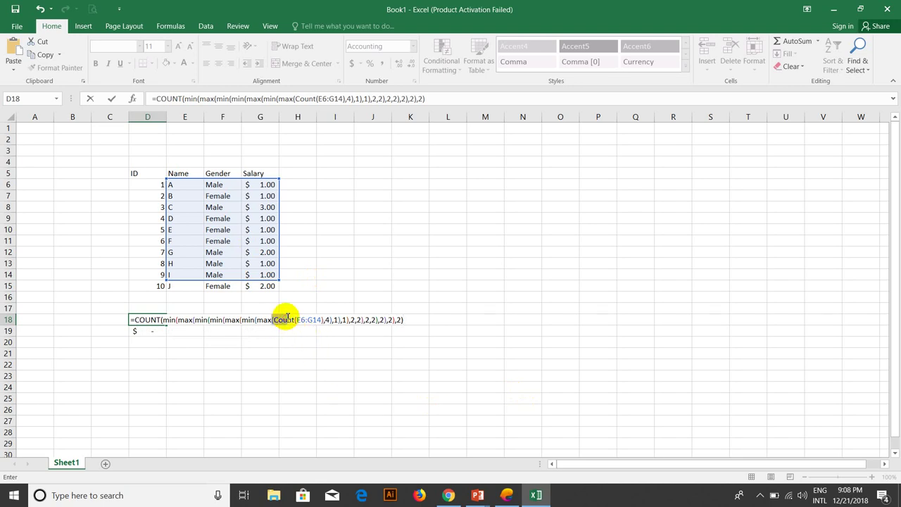
{"action": "left_click", "coordinate": [131, 319]}
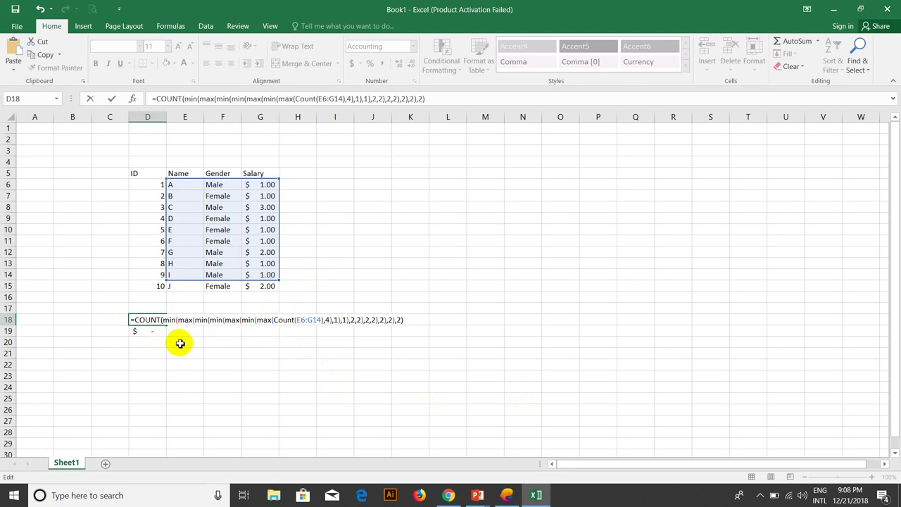
{"action": "type", "text": "'"}
{"action": "key", "text": "Return"}
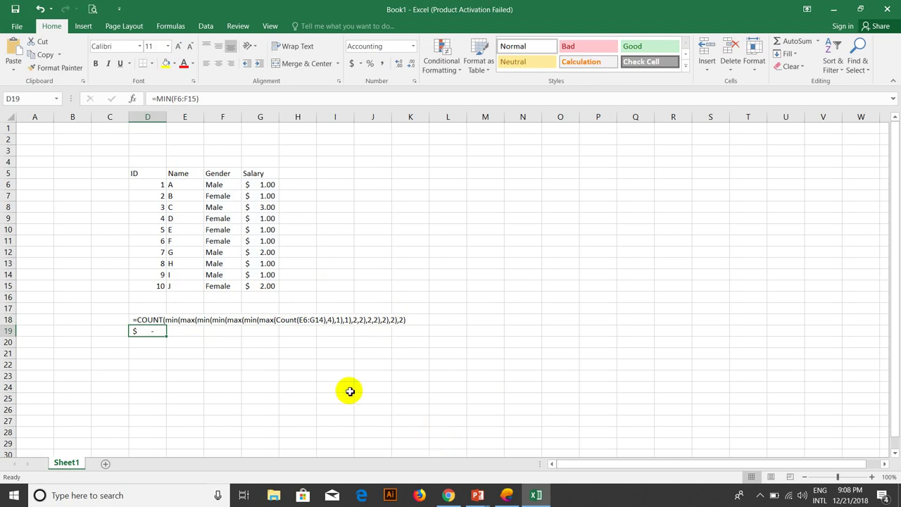
Step: Delete D18's leading apostrophe and select the Count(E6:G14) part of the formula
{"action": "left_click", "coordinate": [145, 323]}
{"action": "double_click", "coordinate": [131, 320]}
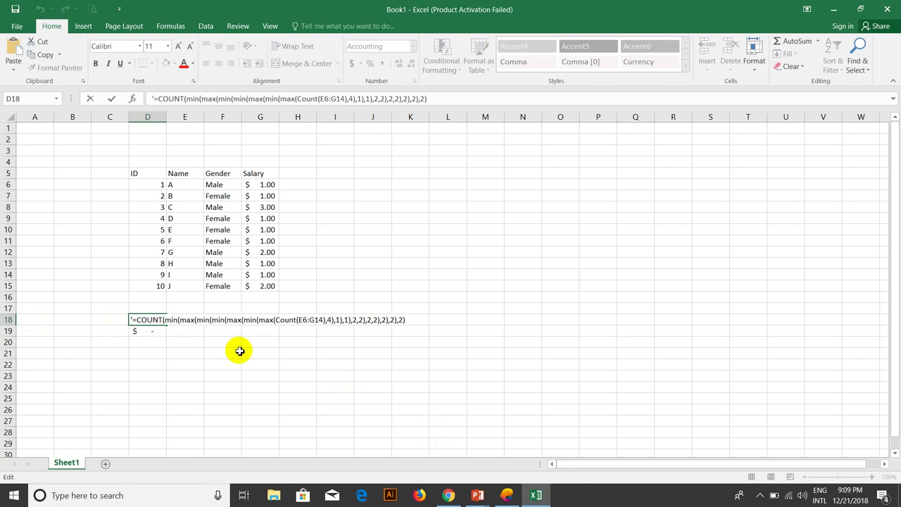
{"action": "key", "text": "Delete"}
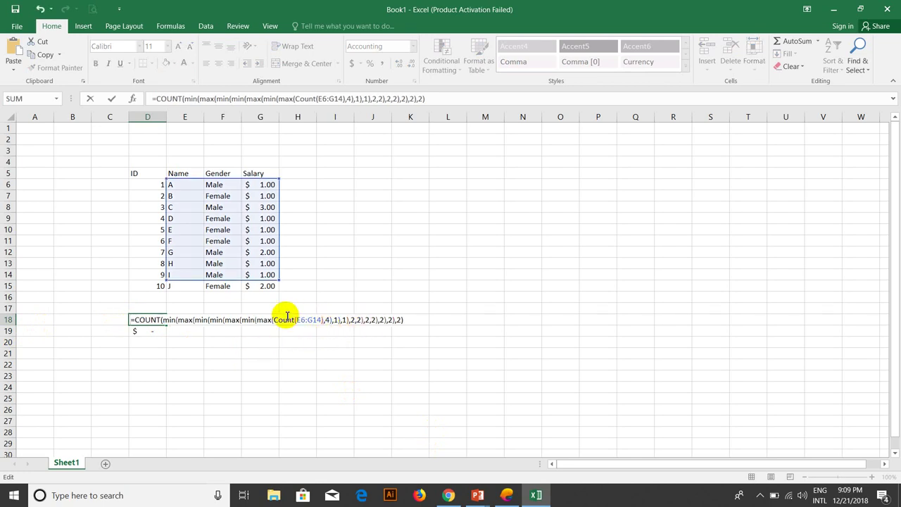
{"action": "left_click_drag", "start_coordinate": [274, 320], "coordinate": [321, 321]}
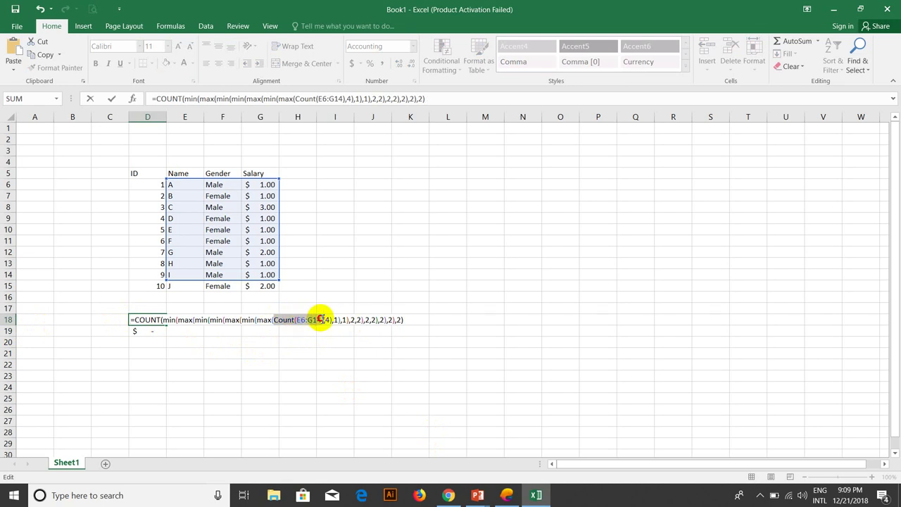
{"action": "mouse_move", "coordinate": [321, 322]}
{"action": "left_mouse_down"}
{"action": "mouse_move", "coordinate": [311, 314]}
{"action": "mouse_move", "coordinate": [319, 317]}
{"action": "left_mouse_up"}
{"action": "left_click_drag", "start_coordinate": [320, 318], "coordinate": [321, 318]}
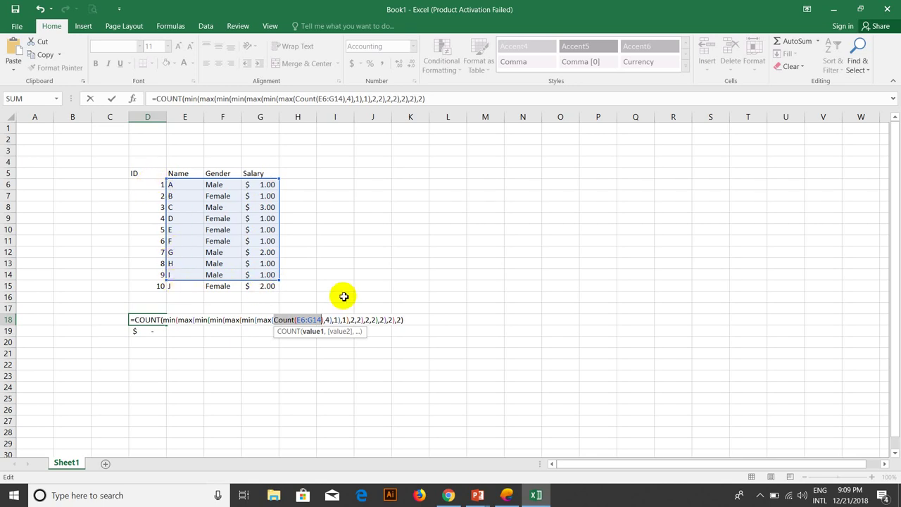
Step: Evaluate Count(E6:G14) in D18's formula to 9 with F9
{"action": "key", "text": "F9"}
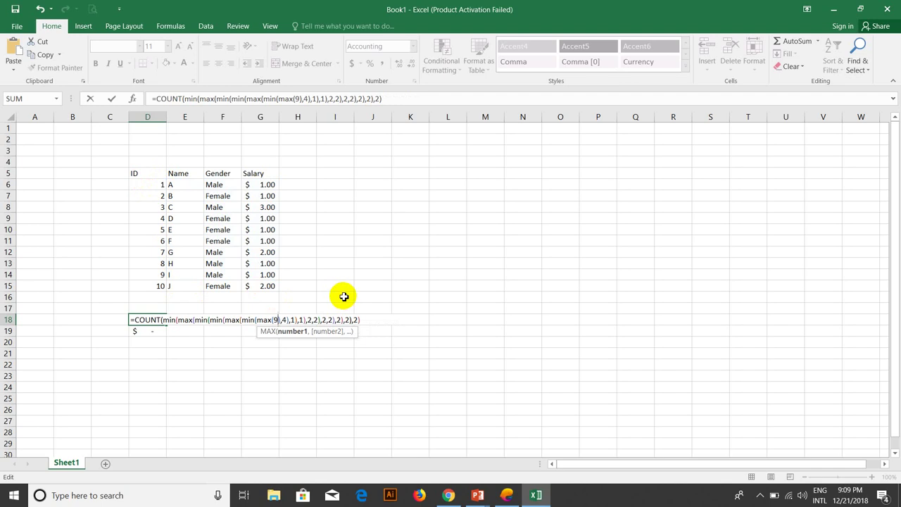
{"action": "key", "text": "ctrl+z"}
{"action": "left_click_drag", "start_coordinate": [322, 319], "coordinate": [274, 319]}
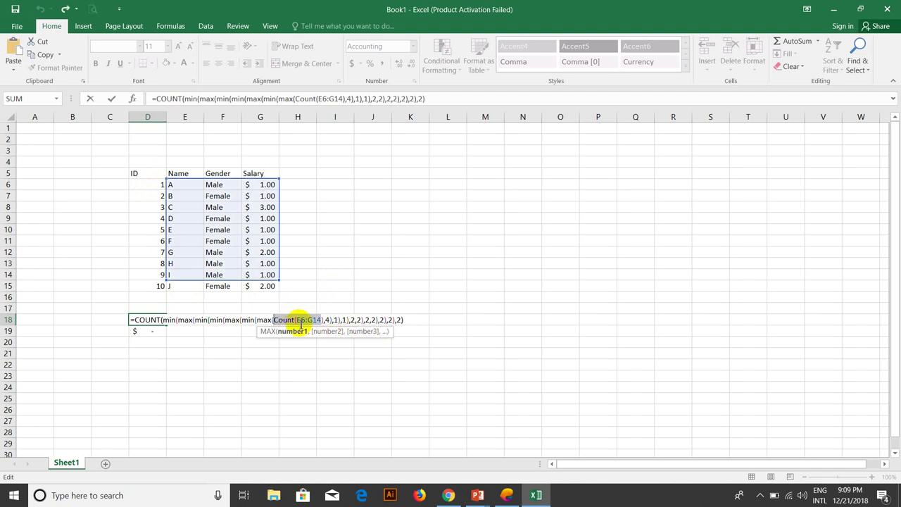
{"action": "key", "text": "F9"}
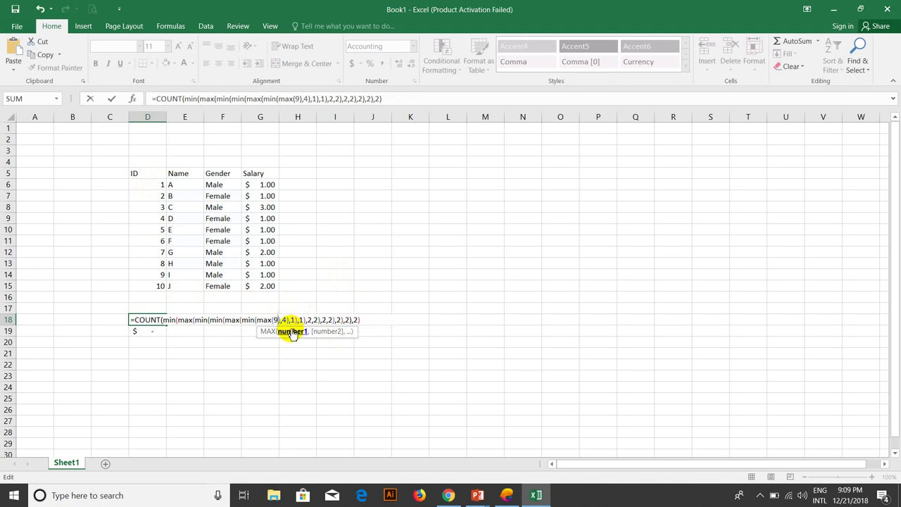
{"action": "key", "text": "ctrl+z"}
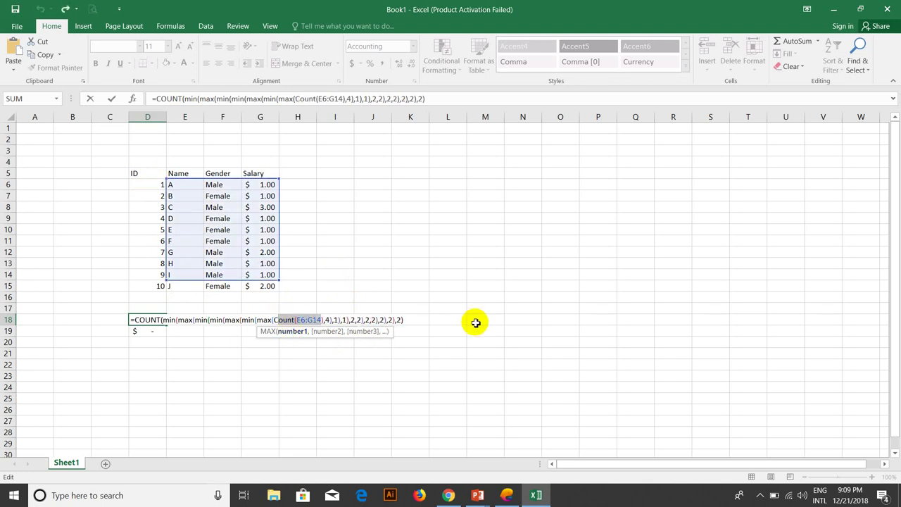
{"action": "left_click", "coordinate": [277, 319]}
{"action": "left_click_drag", "start_coordinate": [274, 320], "coordinate": [326, 320]}
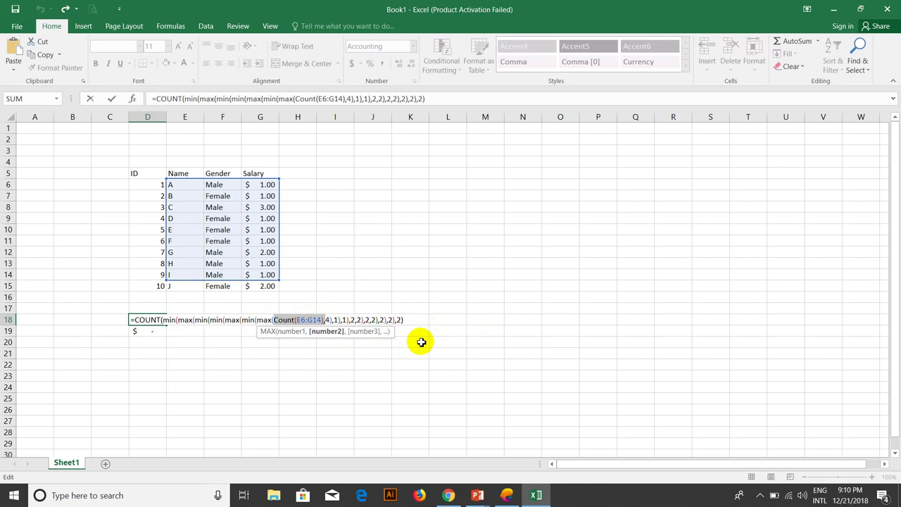
{"action": "key", "text": "shift+Left"}
{"action": "key", "text": "F9"}
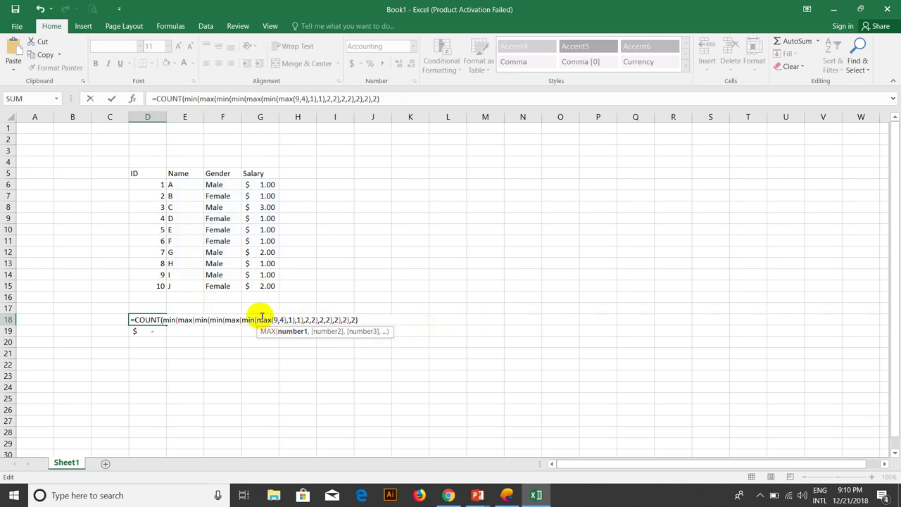
Step: Overwrite max(9,4) with 9, min(9,1) with 1 and max(1,1) with 1
{"action": "left_click_drag", "start_coordinate": [257, 320], "coordinate": [288, 319]}
{"action": "type", "text": "9"}
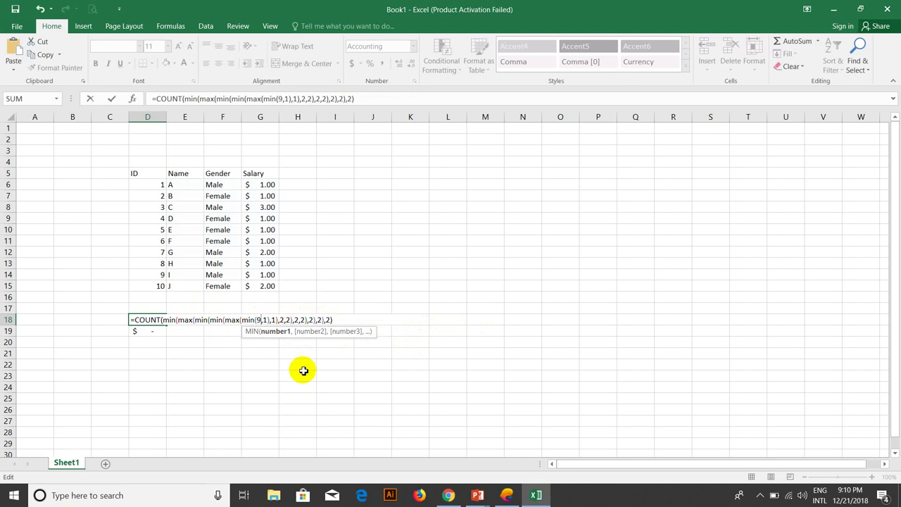
{"action": "mouse_move", "coordinate": [243, 320]}
{"action": "left_mouse_down"}
{"action": "mouse_move", "coordinate": [268, 320]}
{"action": "mouse_move", "coordinate": [269, 341]}
{"action": "left_mouse_up"}
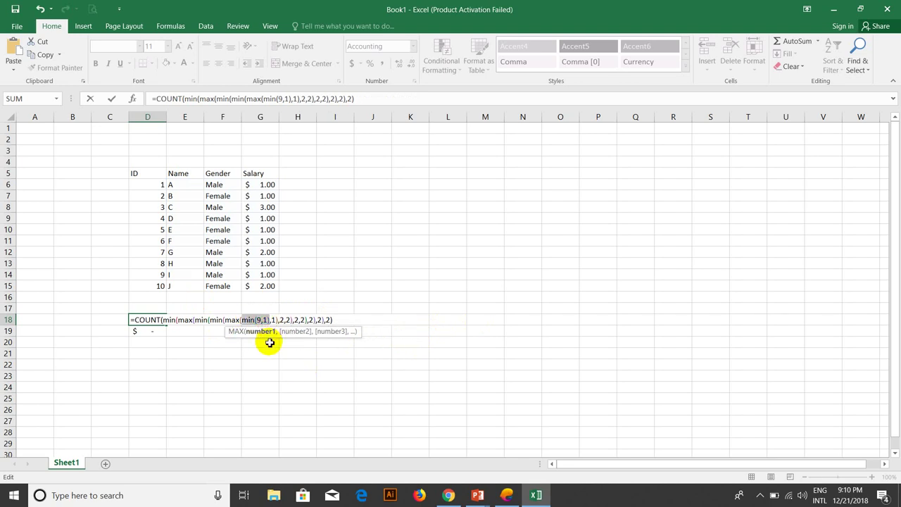
{"action": "type", "text": "1"}
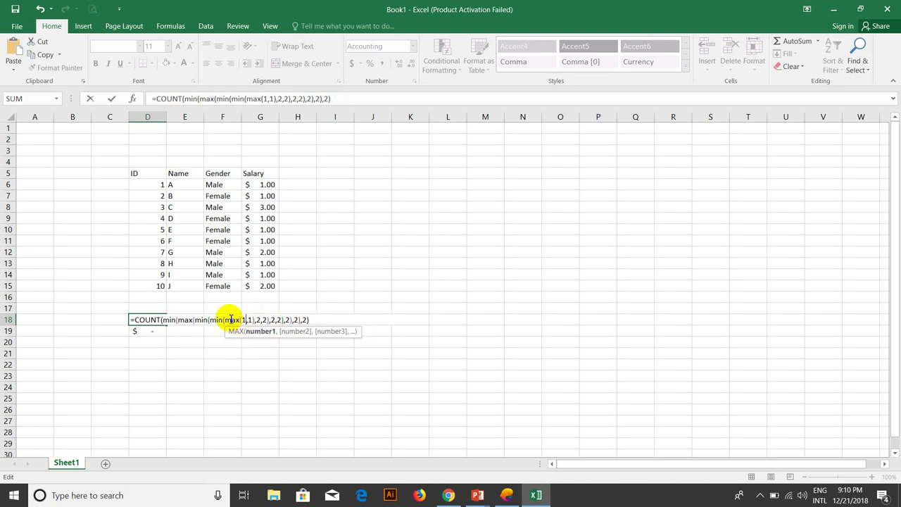
{"action": "mouse_move", "coordinate": [242, 320]}
{"action": "left_mouse_down"}
{"action": "mouse_move", "coordinate": [252, 319]}
{"action": "mouse_move", "coordinate": [226, 319]}
{"action": "mouse_move", "coordinate": [241, 320]}
{"action": "left_mouse_up"}
{"action": "type", "text": "1"}
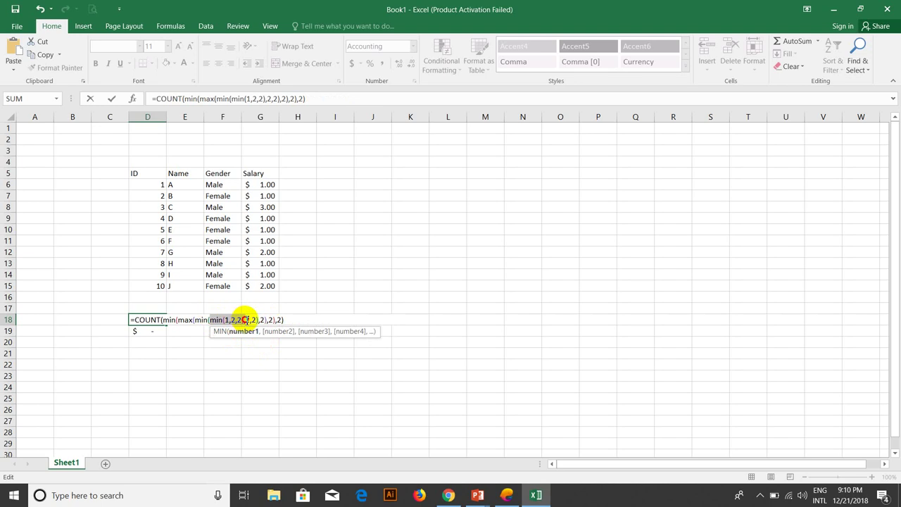
{"action": "key", "text": "ctrl+c"}
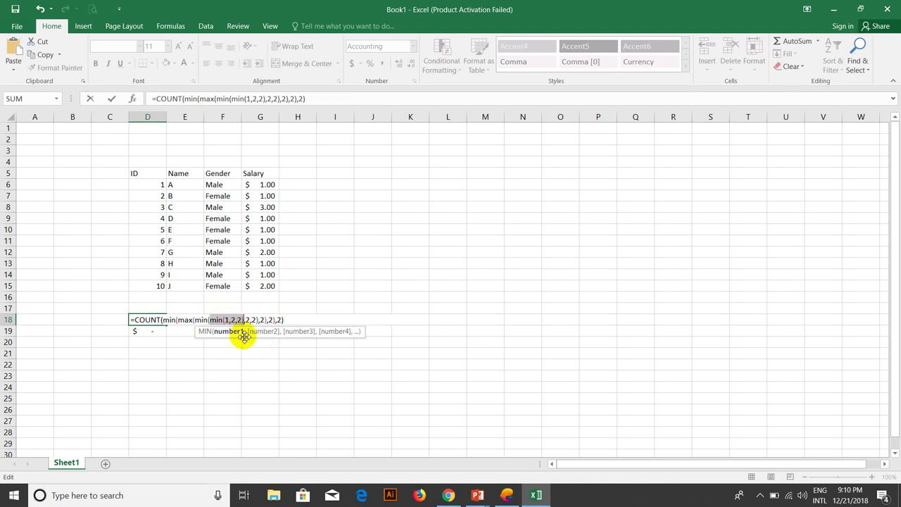
{"action": "key", "text": "ctrl+v"}
Step: Replace the remaining min/max expressions with 1, 2 and 1, committing =COUNT(2,2)
{"action": "mouse_move", "coordinate": [255, 319]}
{"action": "left_mouse_down"}
{"action": "mouse_move", "coordinate": [195, 320]}
{"action": "mouse_move", "coordinate": [227, 320]}
{"action": "left_mouse_up"}
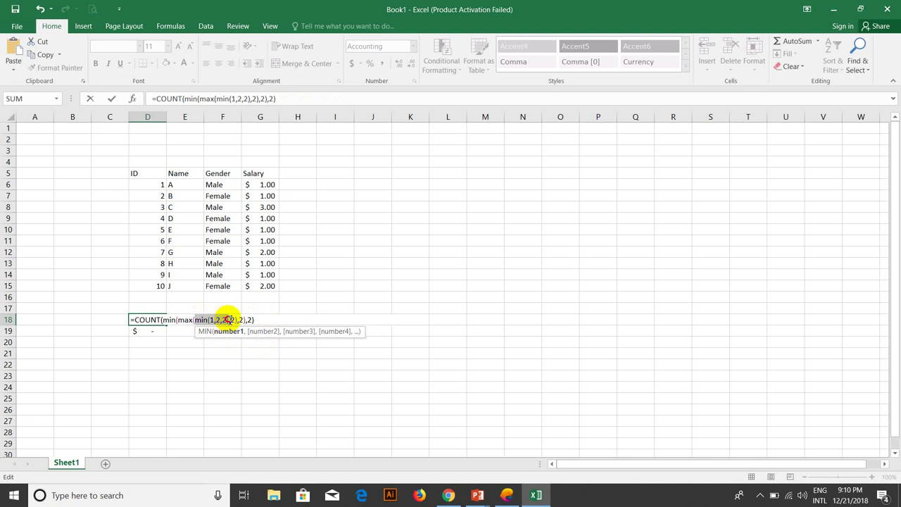
{"action": "type", "text": "1"}
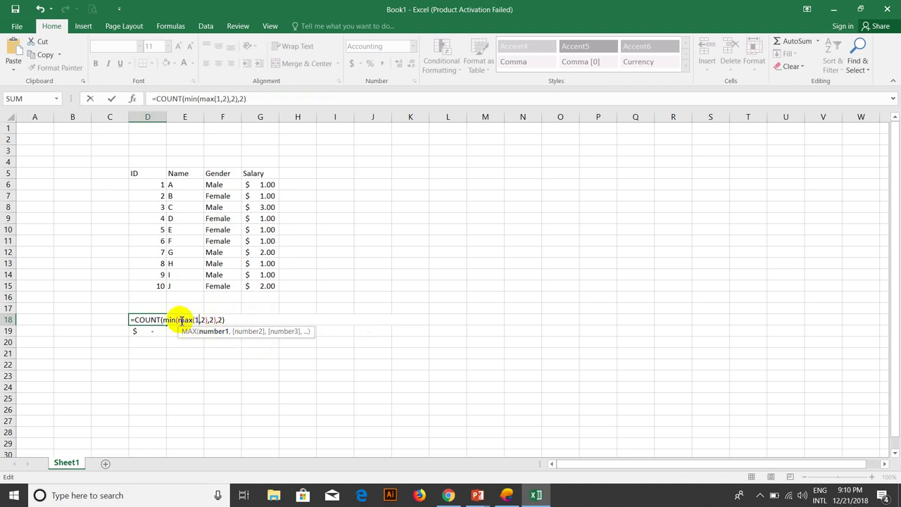
{"action": "left_click_drag", "start_coordinate": [178, 321], "coordinate": [207, 321]}
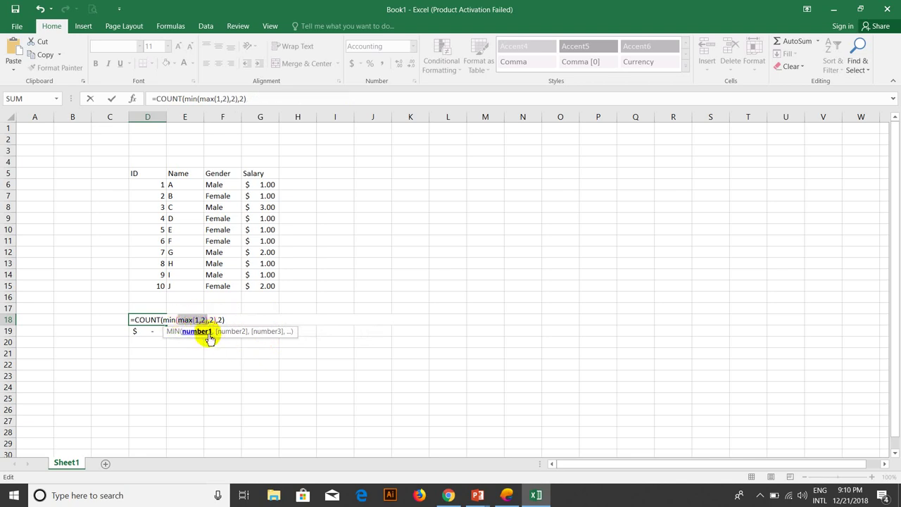
{"action": "type", "text": "2"}
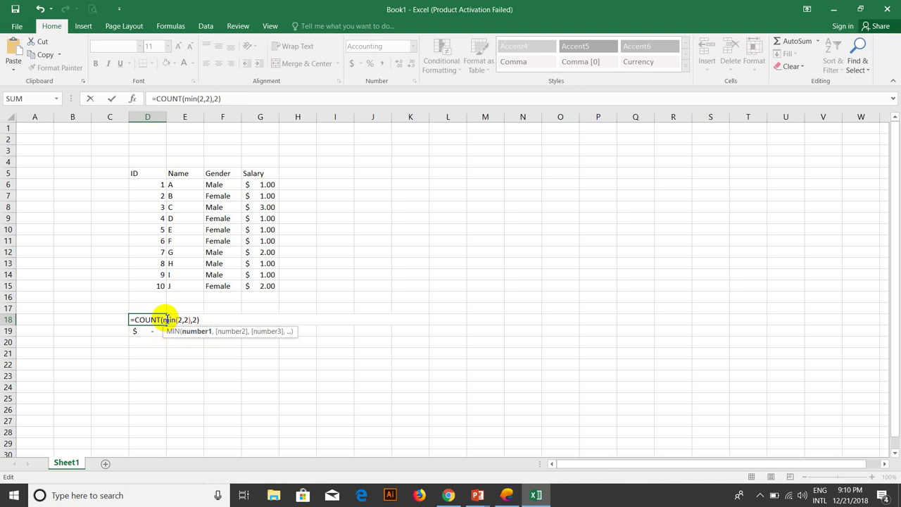
{"action": "left_click_drag", "start_coordinate": [163, 320], "coordinate": [192, 321]}
{"action": "type", "text": "1"}
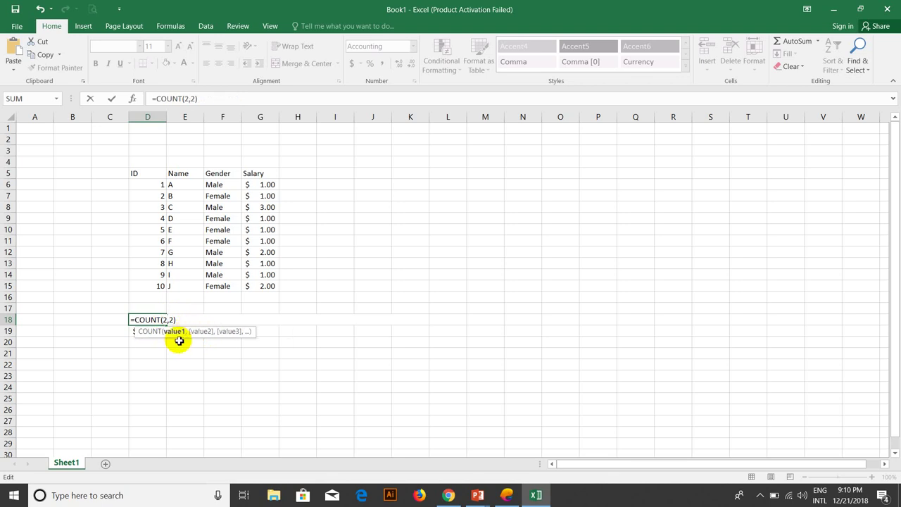
{"action": "key", "text": "Return"}
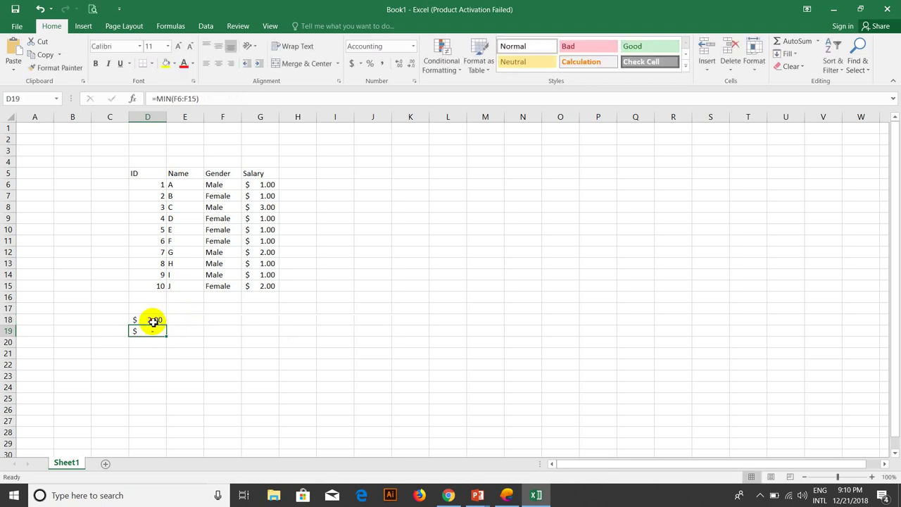
Step: Reopen D18 to check its =COUNT(2,2) formula, leaving it unchanged
{"action": "double_click", "coordinate": [153, 321]}
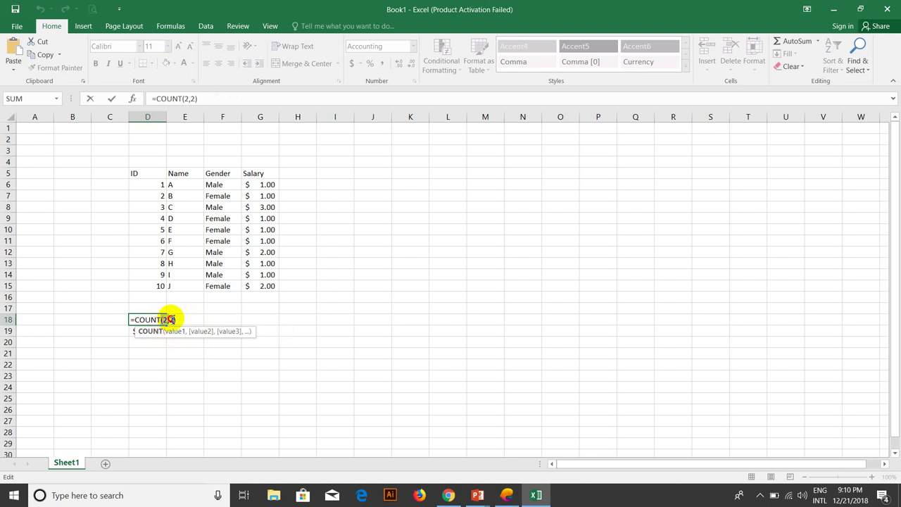
{"action": "left_click_drag", "start_coordinate": [161, 320], "coordinate": [174, 319]}
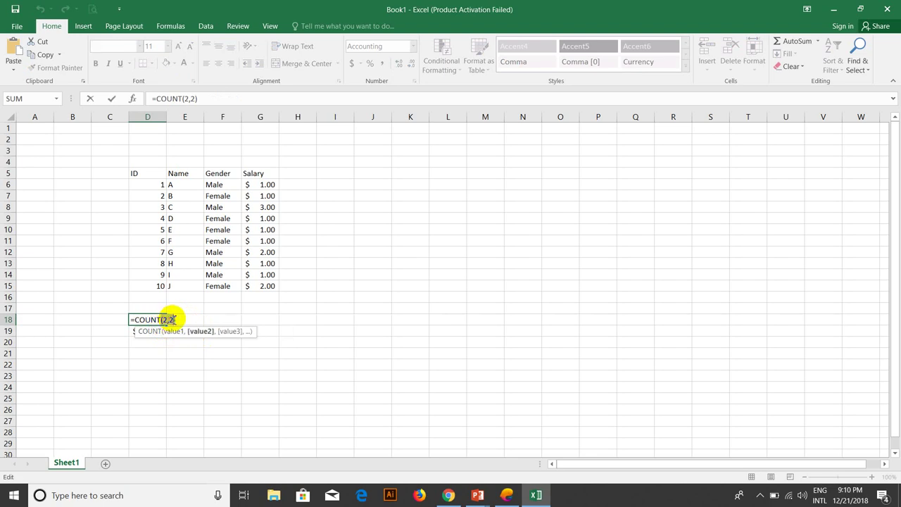
{"action": "key", "text": "Return"}
{"action": "left_click", "coordinate": [156, 321]}
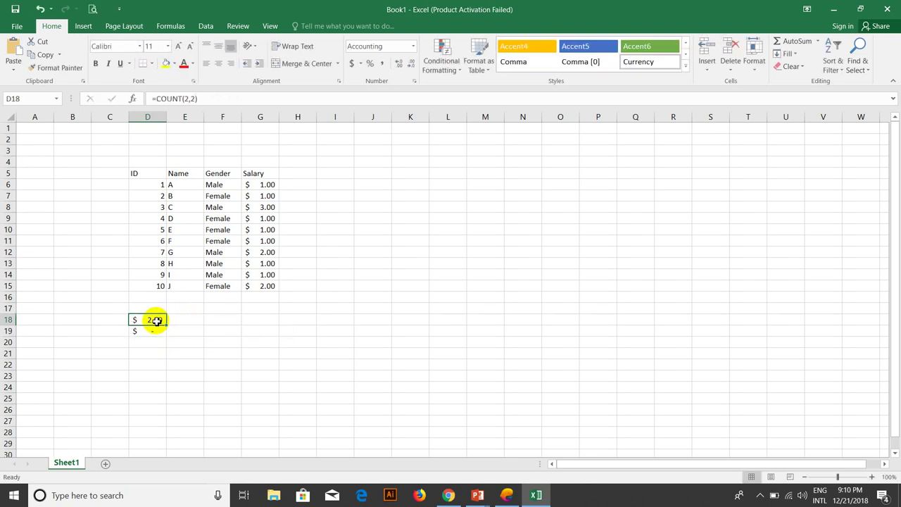
{"action": "key", "text": "F2"}
{"action": "key", "text": "Escape"}
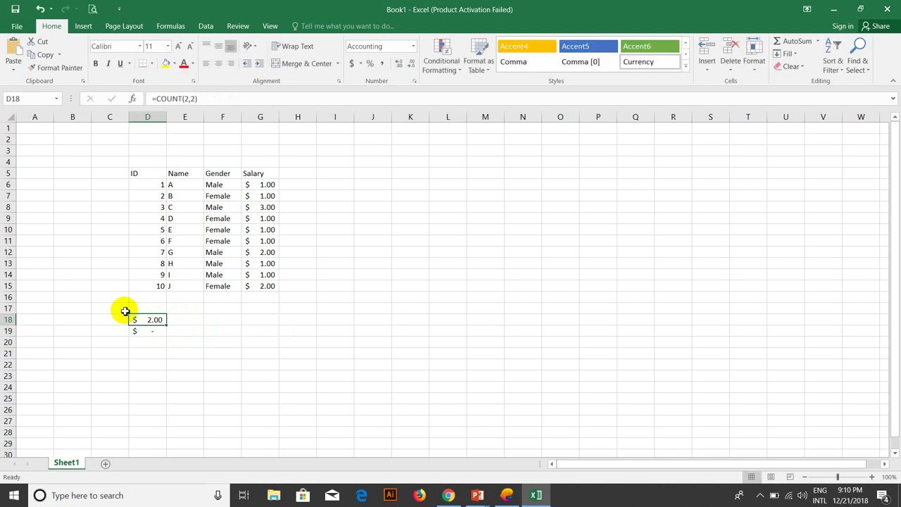
Step: Restore the nested formula text in D18 and remove its leading apostrophe so it calculates
{"action": "key", "text": "ctrl+z"}
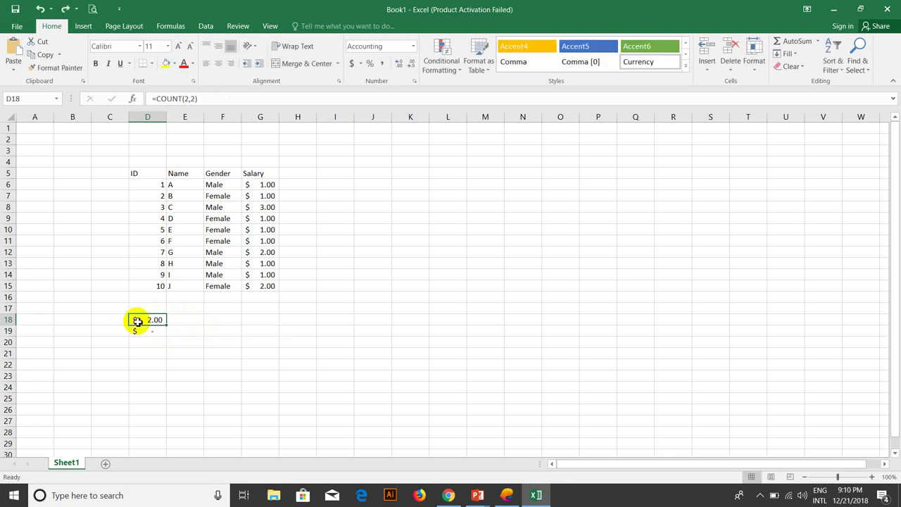
{"action": "key", "text": "ctrl+y"}
{"action": "double_click", "coordinate": [137, 321]}
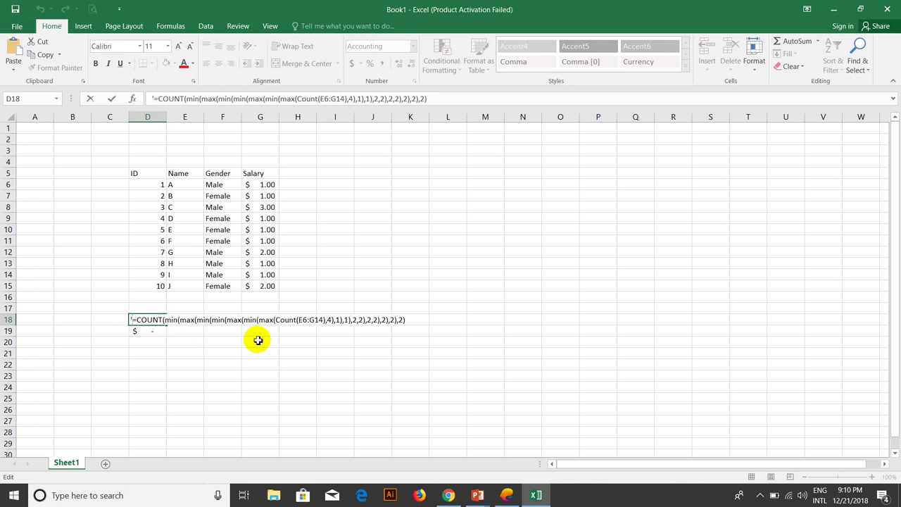
{"action": "key", "text": "Home"}
{"action": "key", "text": "Delete"}
{"action": "key", "text": "Return"}
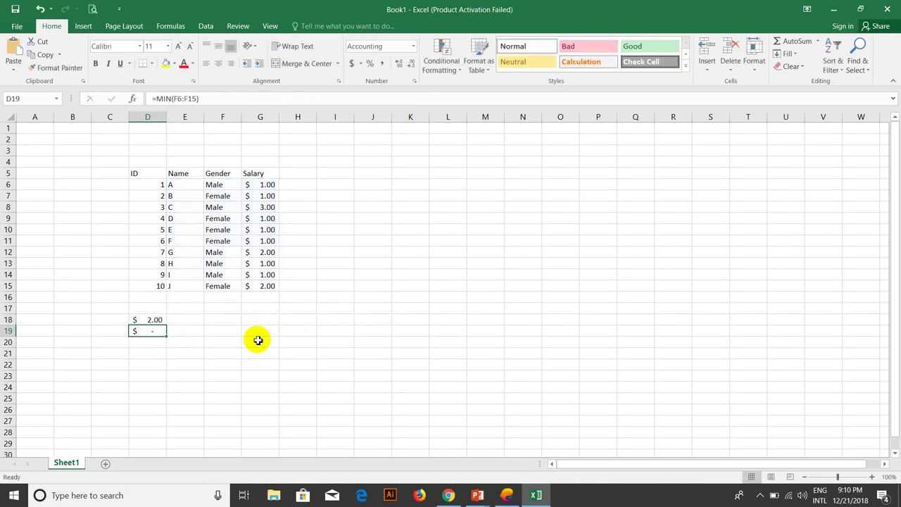
{"action": "left_click", "coordinate": [164, 316]}
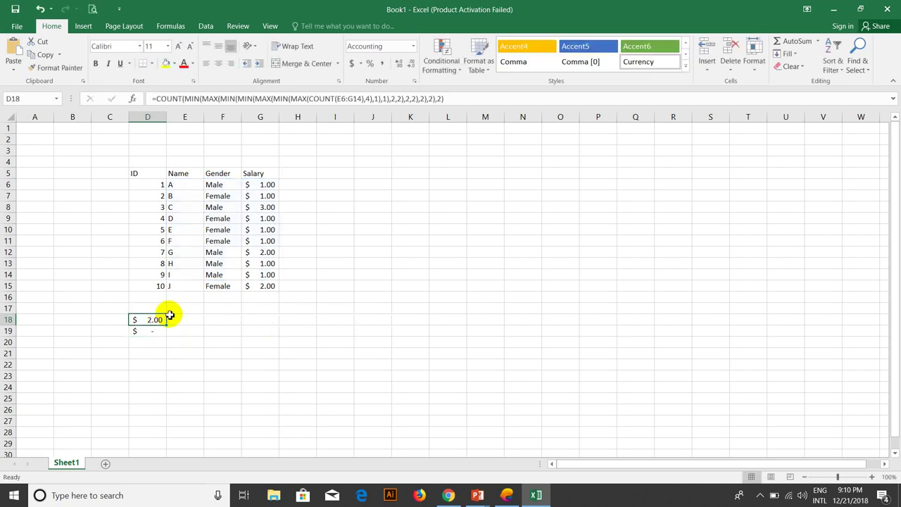
{"action": "double_click", "coordinate": [144, 319]}
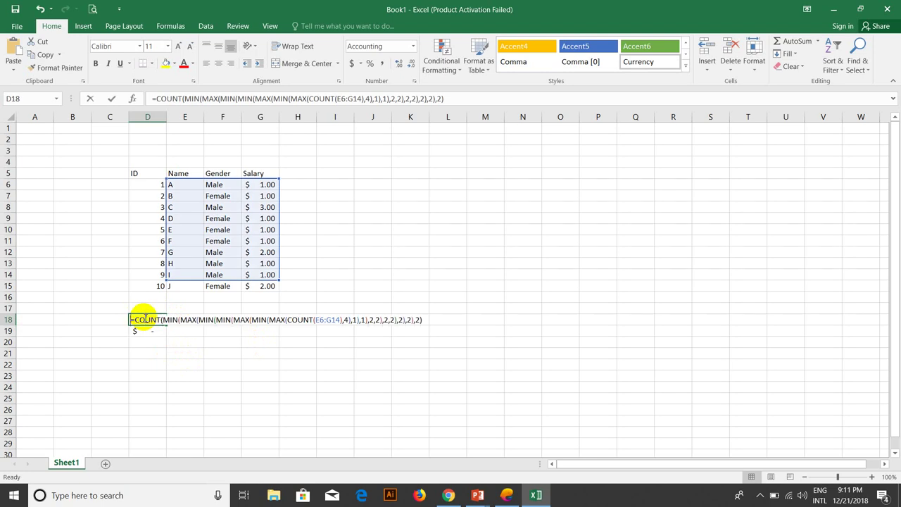
{"action": "left_click_drag", "start_coordinate": [301, 310], "coordinate": [414, 321]}
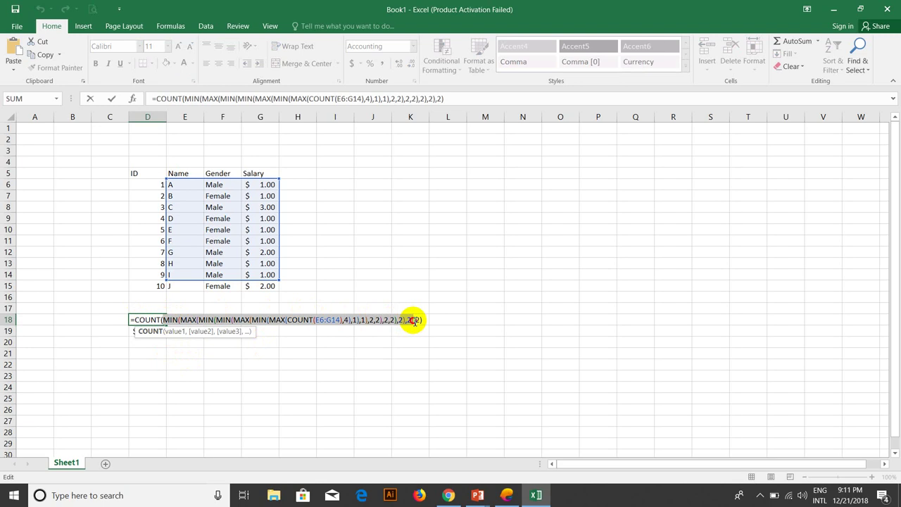
{"action": "left_click_drag", "start_coordinate": [414, 321], "coordinate": [410, 327]}
{"action": "type", "text": "10000"}
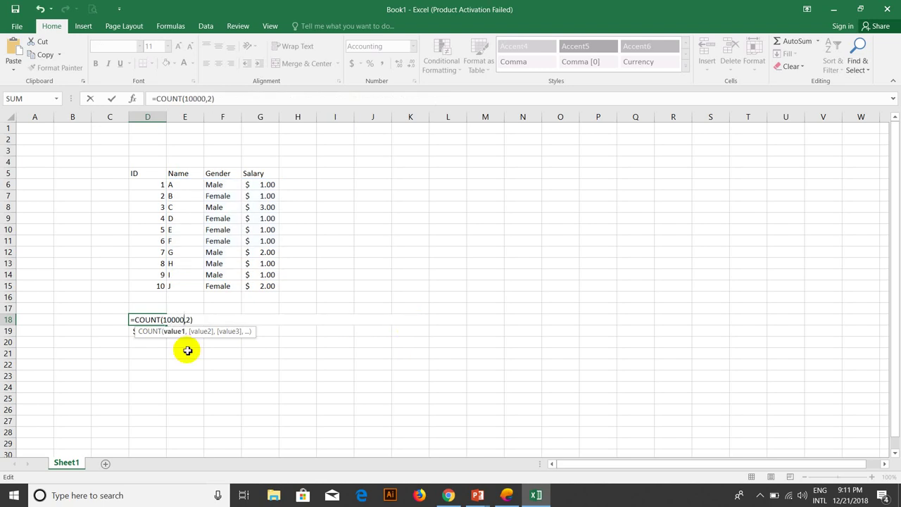
{"action": "mouse_move", "coordinate": [163, 319]}
{"action": "left_mouse_down"}
{"action": "mouse_move", "coordinate": [190, 320]}
{"action": "mouse_move", "coordinate": [182, 319]}
{"action": "left_mouse_up"}
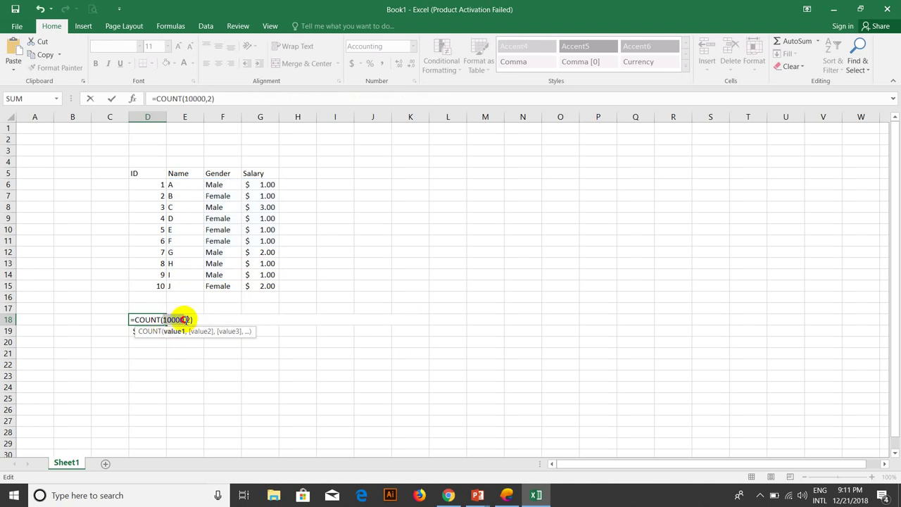
{"action": "double_click", "coordinate": [188, 320]}
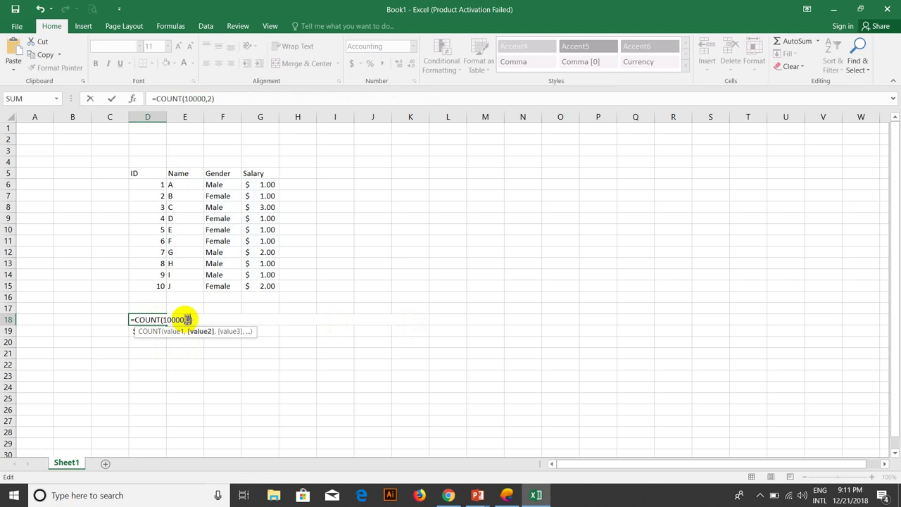
{"action": "key", "text": "Return"}
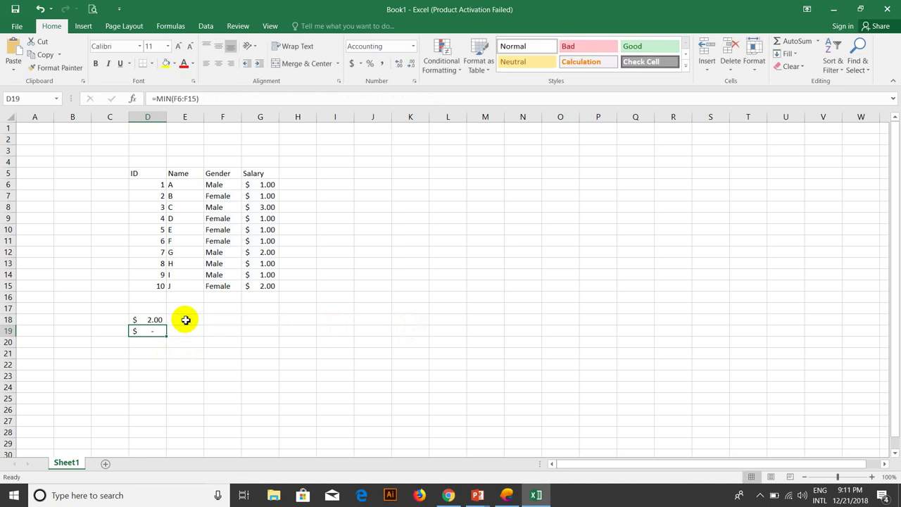
Step: Cancel the stray entry in D19, then replace D18's outer COUNT with MIN
{"action": "type", "text": "z"}
{"action": "key", "text": "ctrl+z"}
{"action": "key", "text": "ctrl+z"}
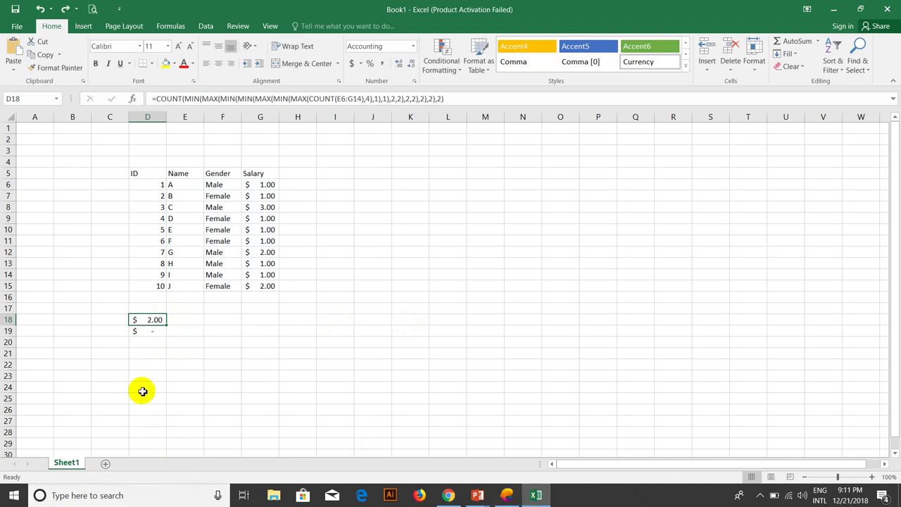
{"action": "double_click", "coordinate": [150, 318]}
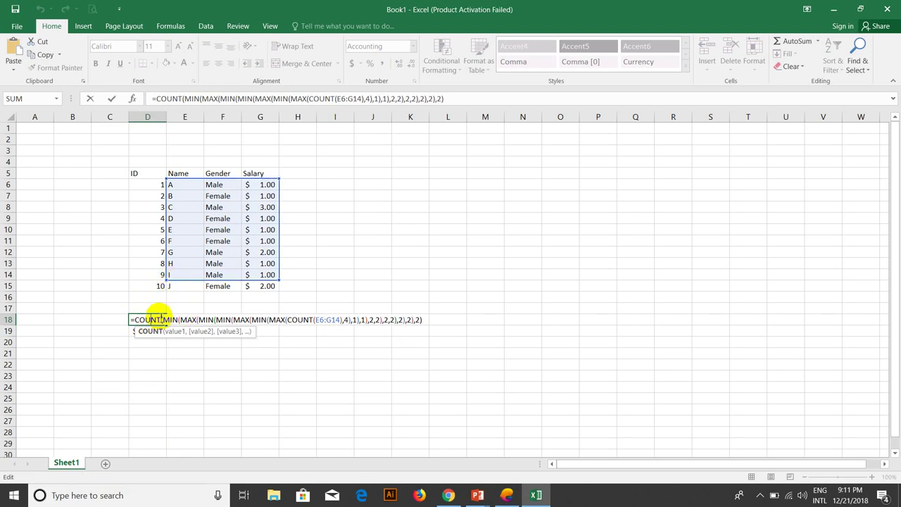
{"action": "left_click", "coordinate": [162, 318]}
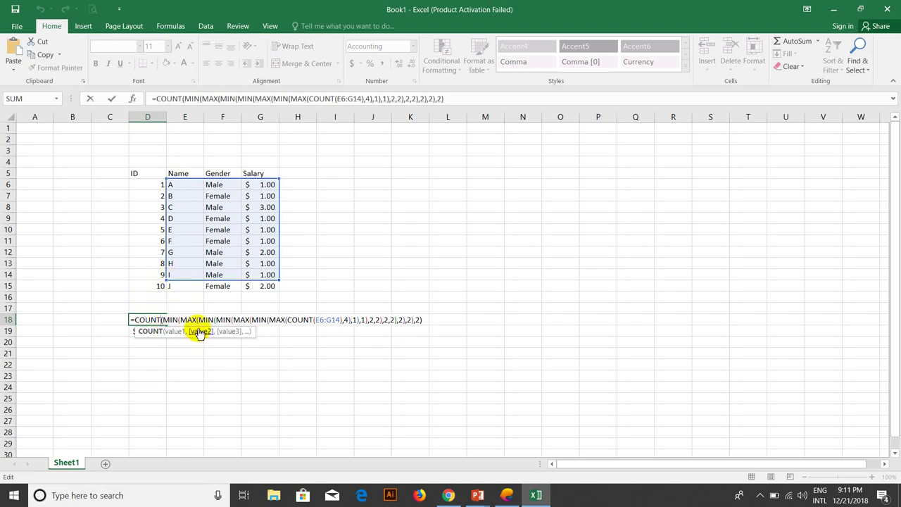
{"action": "key", "text": "BackSpace"}
{"action": "key", "text": "BackSpace"}
{"action": "key", "text": "BackSpace"}
{"action": "key", "text": "BackSpace"}
{"action": "key", "text": "BackSpace"}
{"action": "type", "text": "m"}
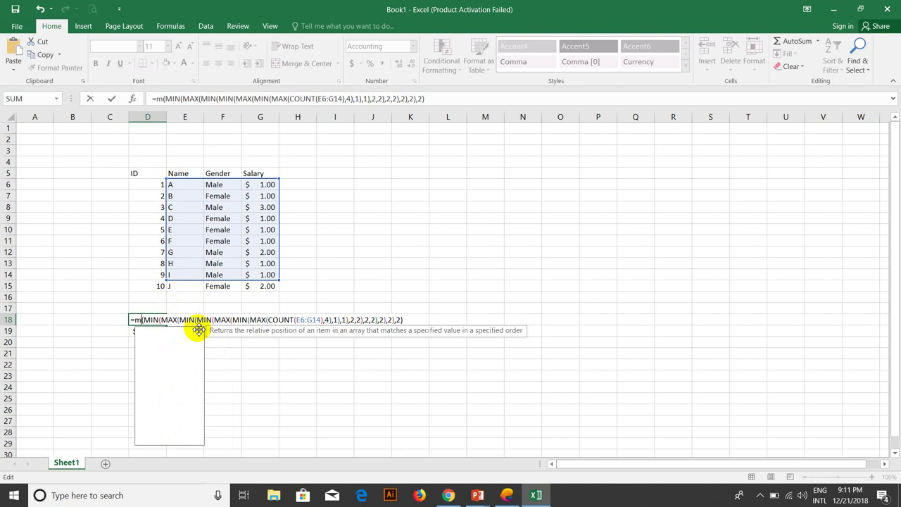
{"action": "type", "text": "in"}
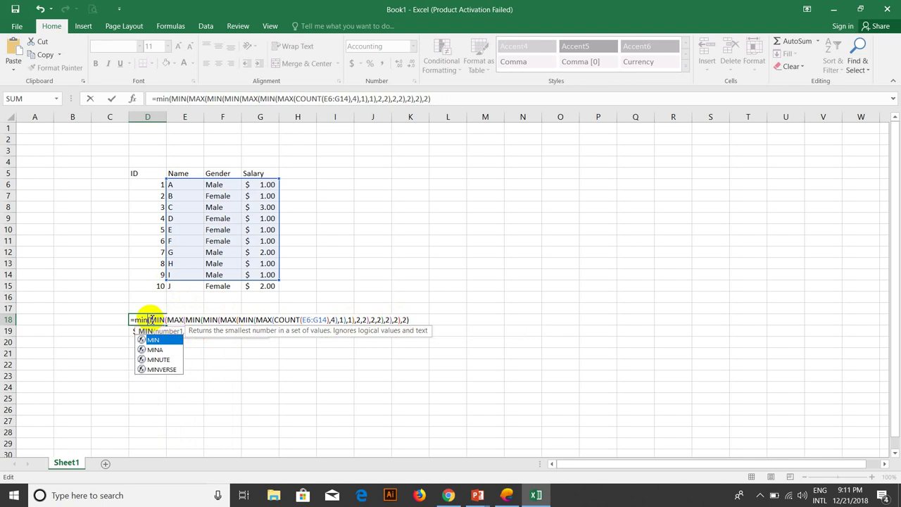
{"action": "left_click_drag", "start_coordinate": [151, 320], "coordinate": [308, 317]}
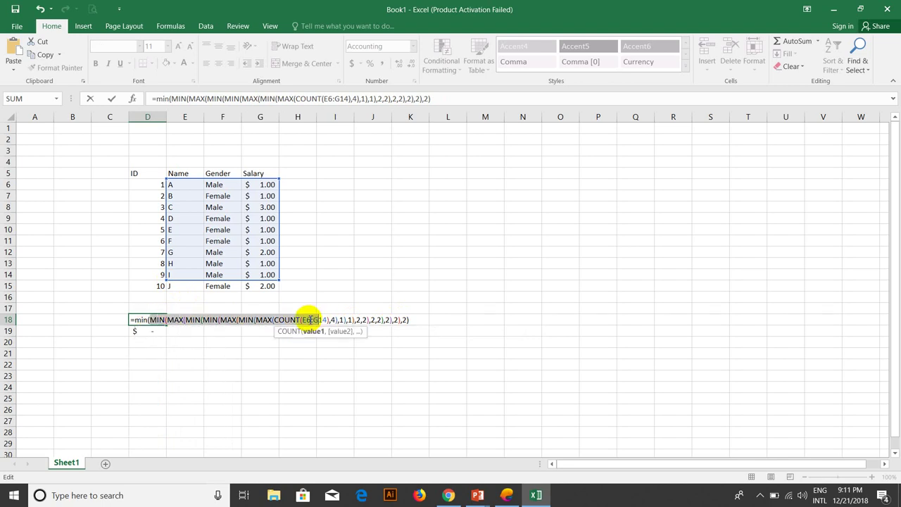
{"action": "key", "text": "Return"}
Step: Evaluate the innermost COUNT(E6:G14) in D18's formula to 9 with F9
{"action": "double_click", "coordinate": [151, 319]}
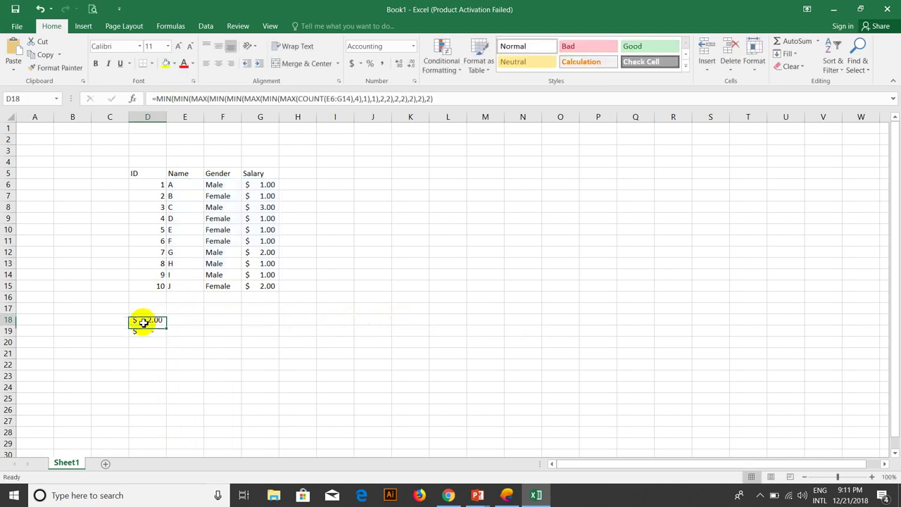
{"action": "double_click", "coordinate": [398, 320]}
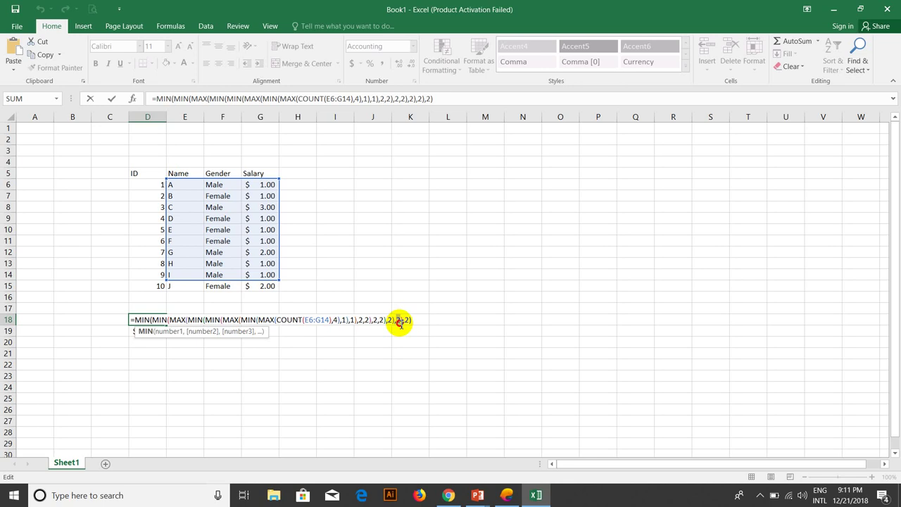
{"action": "left_click", "coordinate": [398, 320]}
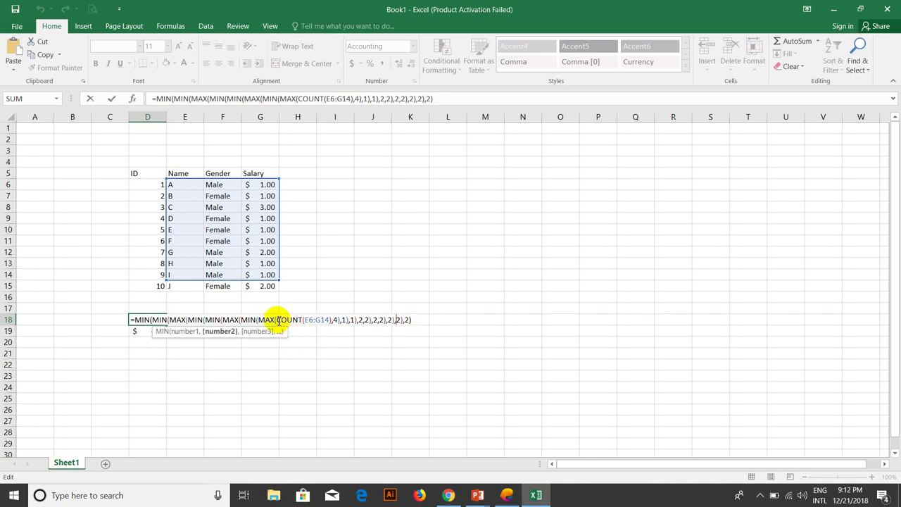
{"action": "left_click_drag", "start_coordinate": [278, 320], "coordinate": [329, 320]}
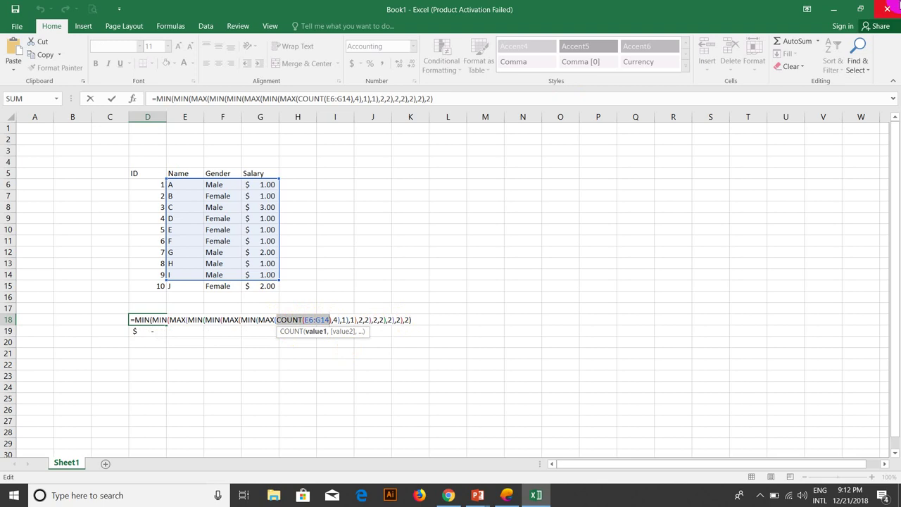
{"action": "key", "text": "shift+Right"}
{"action": "key", "text": "F9"}
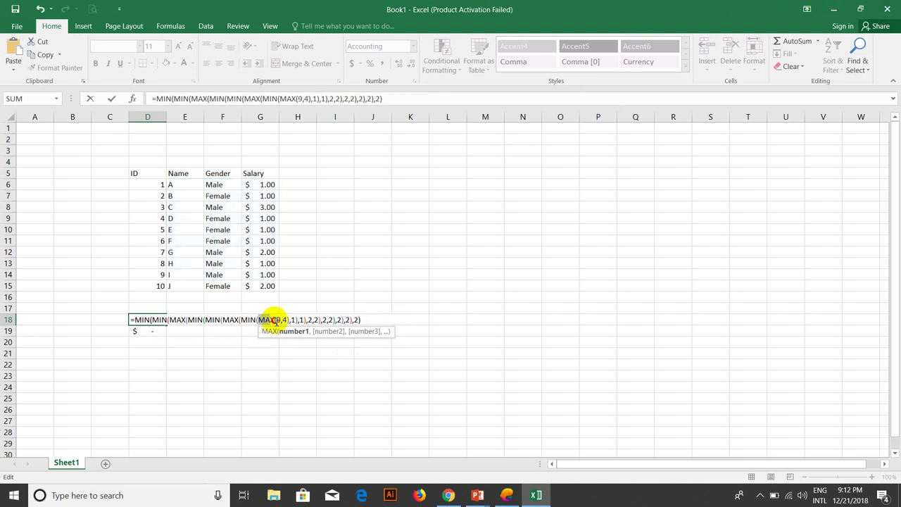
Step: Replace MAX(9,4) with 9, MIN(9,1) with 1, and strip the MAX(1,1) wrapper
{"action": "left_click_drag", "start_coordinate": [258, 319], "coordinate": [289, 319]}
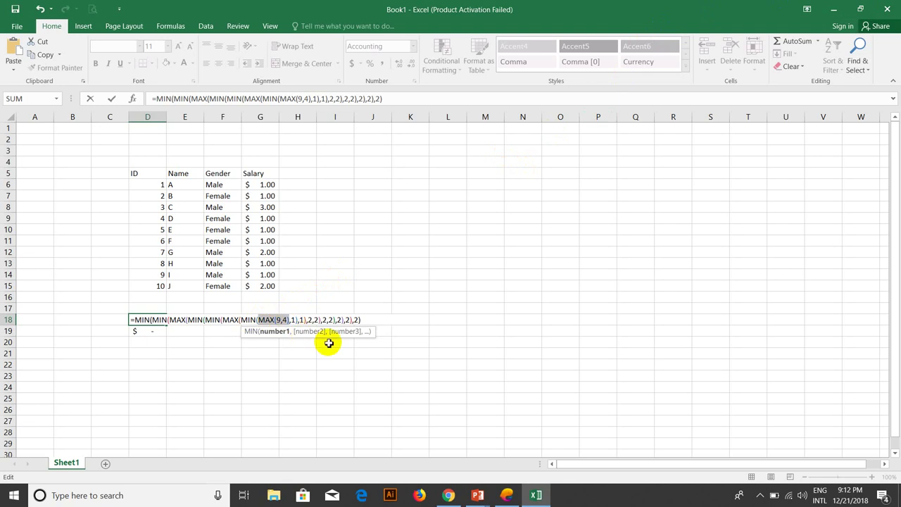
{"action": "type", "text": "9"}
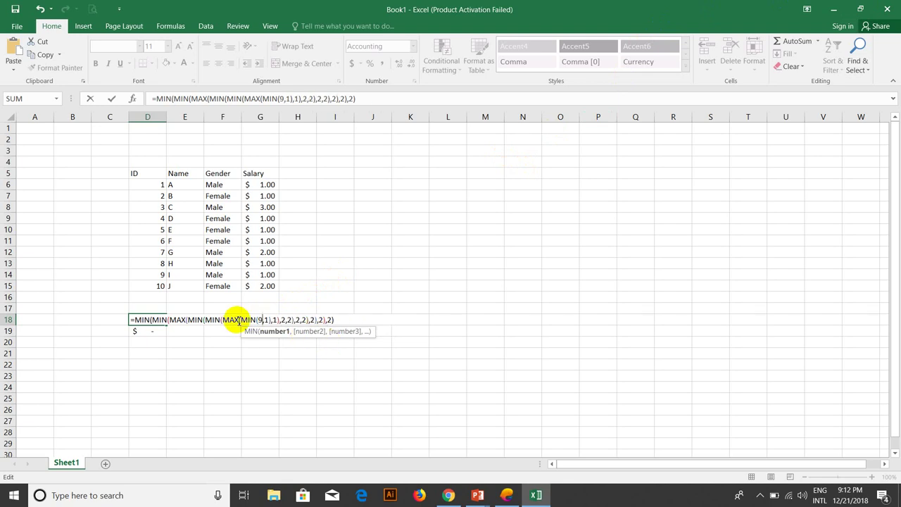
{"action": "left_click_drag", "start_coordinate": [242, 319], "coordinate": [272, 320]}
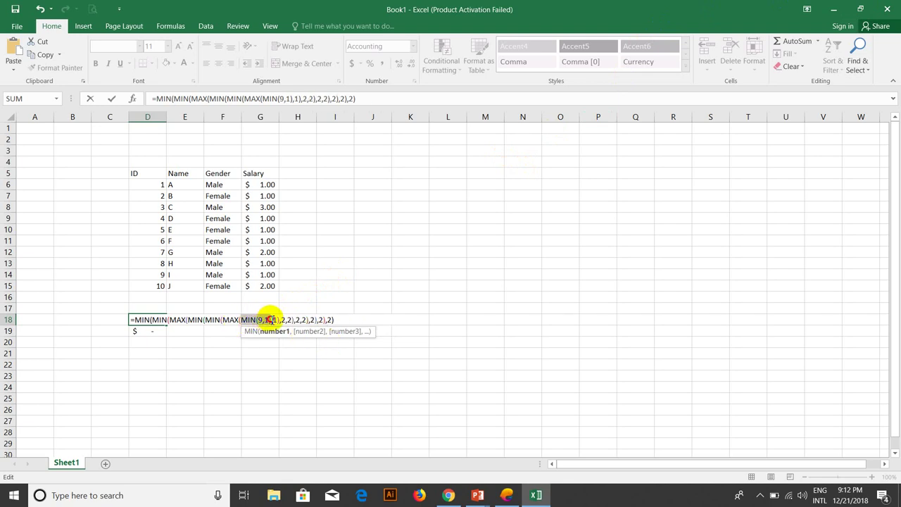
{"action": "type", "text": "1"}
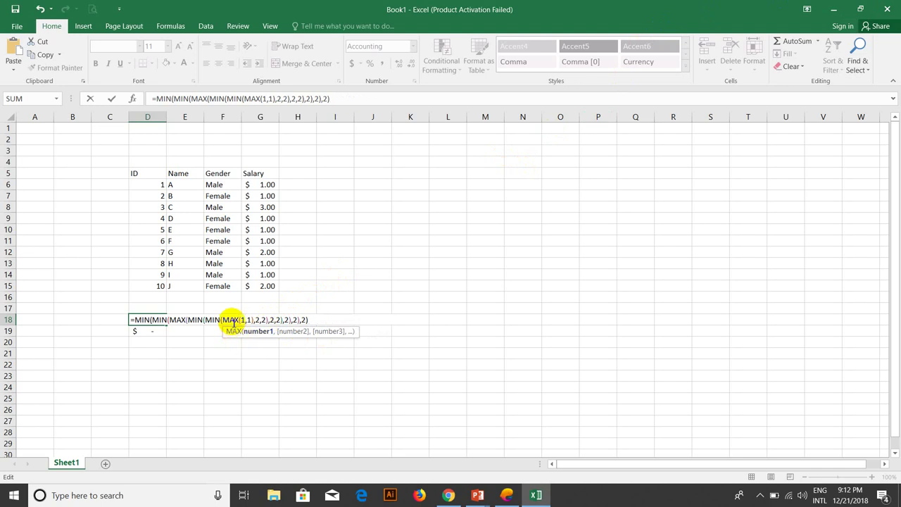
{"action": "left_click_drag", "start_coordinate": [222, 320], "coordinate": [252, 320]}
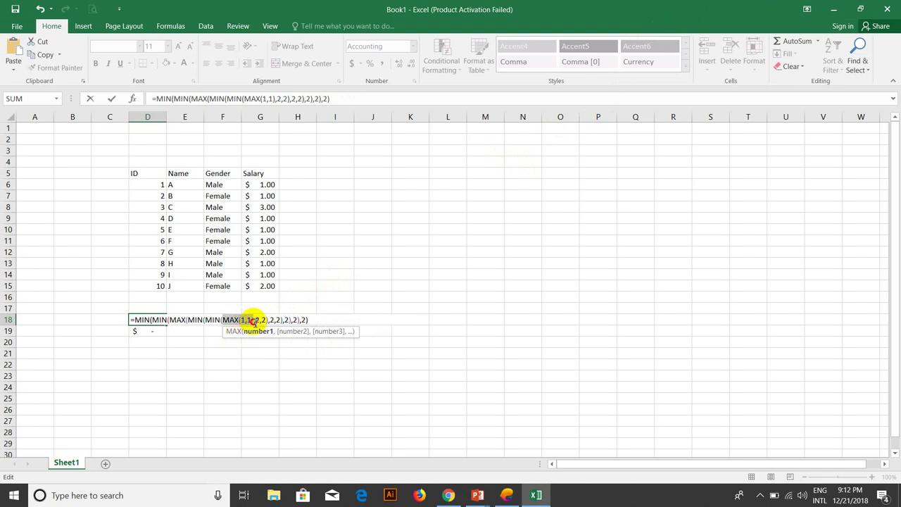
{"action": "left_click_drag", "start_coordinate": [254, 319], "coordinate": [250, 319]}
{"action": "key", "text": "Delete"}
{"action": "key", "text": "Right"}
{"action": "key", "text": "Delete"}
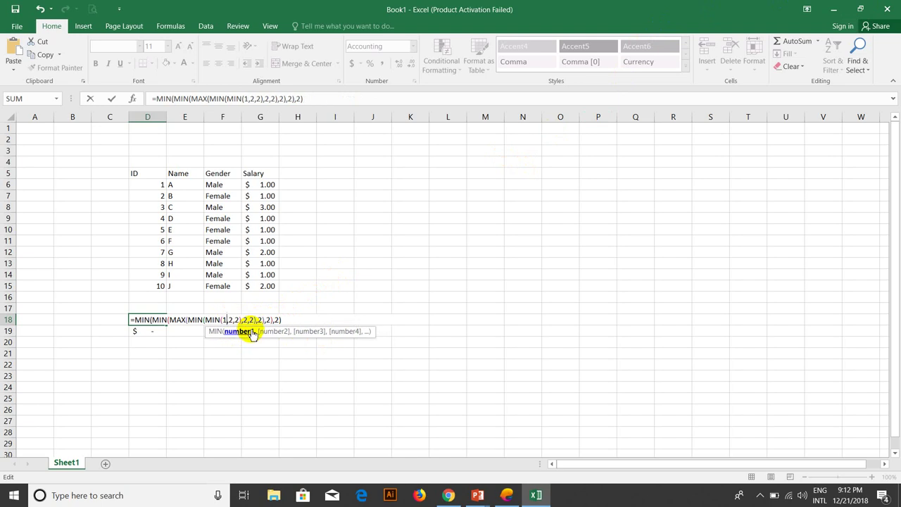
Step: Delete the remaining MIN wrappers and replace MAX(1,2), reducing the formula to 2
{"action": "left_click_drag", "start_coordinate": [206, 320], "coordinate": [239, 320]}
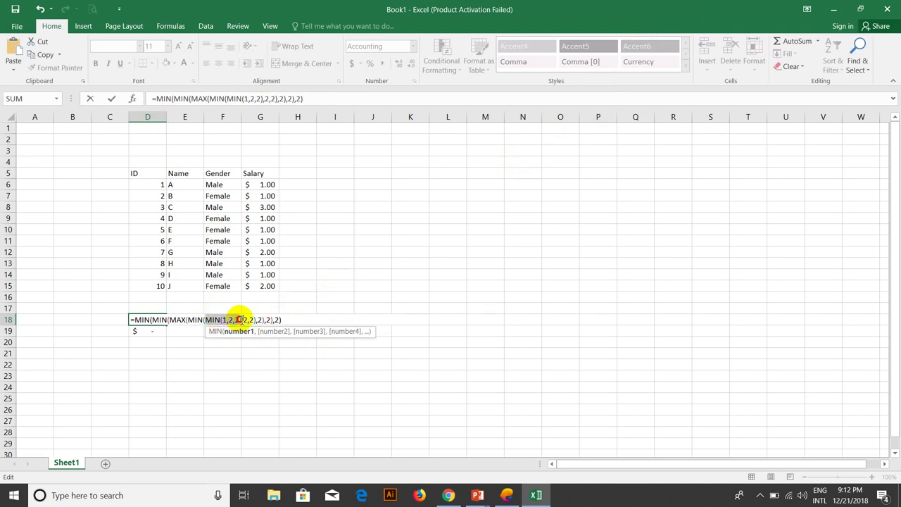
{"action": "key", "text": "Delete"}
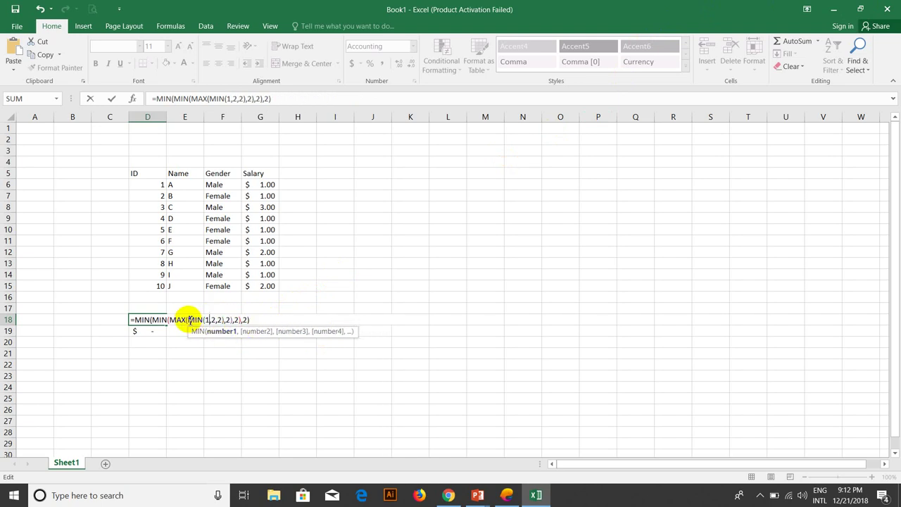
{"action": "left_click_drag", "start_coordinate": [187, 320], "coordinate": [216, 320]}
{"action": "key", "text": "Delete"}
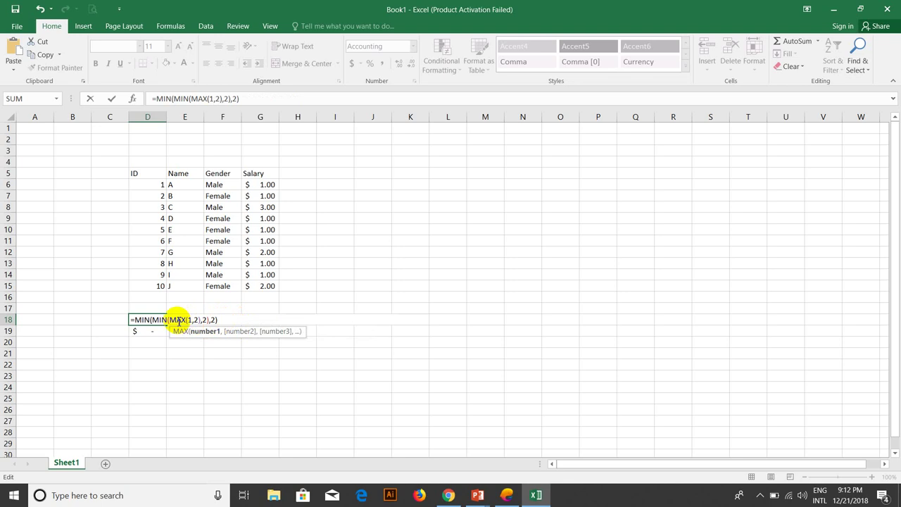
{"action": "left_click_drag", "start_coordinate": [170, 319], "coordinate": [200, 320]}
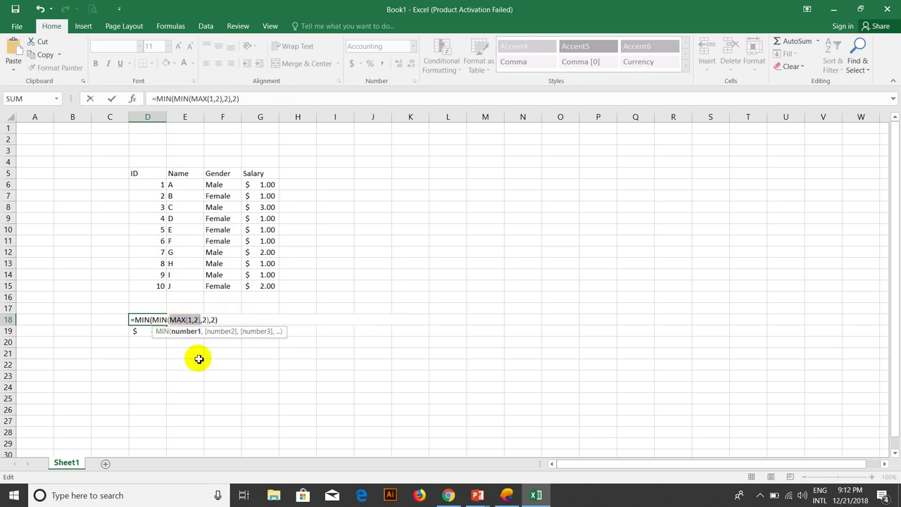
{"action": "type", "text": "2"}
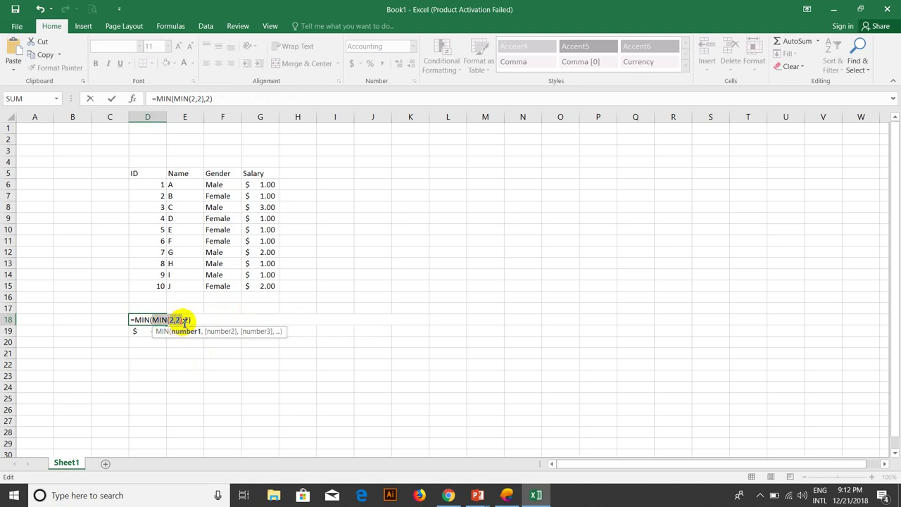
{"action": "type", "text": "2,2"}
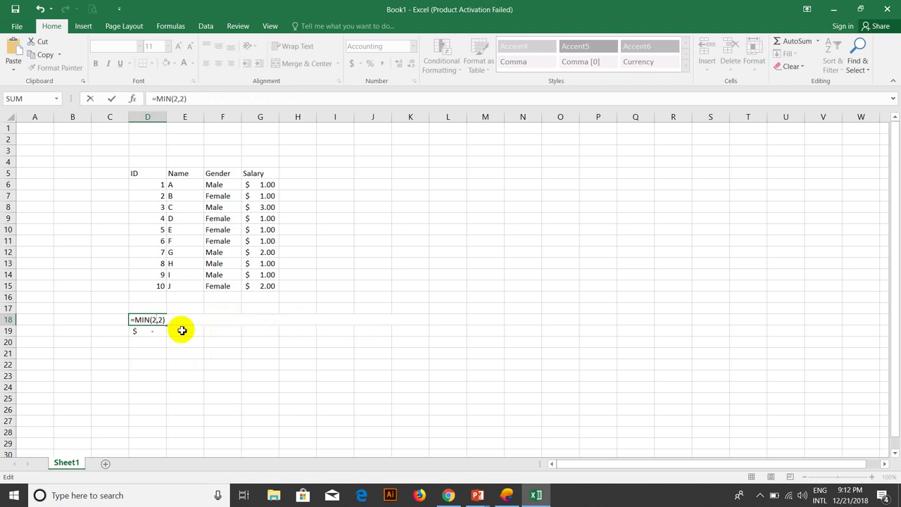
{"action": "key", "text": "Return"}
Step: Confirm D18 keeps its original formula, then select D18 and D19 together
{"action": "left_click", "coordinate": [159, 320]}
{"action": "mouse_move", "coordinate": [166, 325]}
{"action": "left_mouse_down"}
{"action": "mouse_move", "coordinate": [166, 334]}
{"action": "mouse_move", "coordinate": [167, 322]}
{"action": "left_mouse_up"}
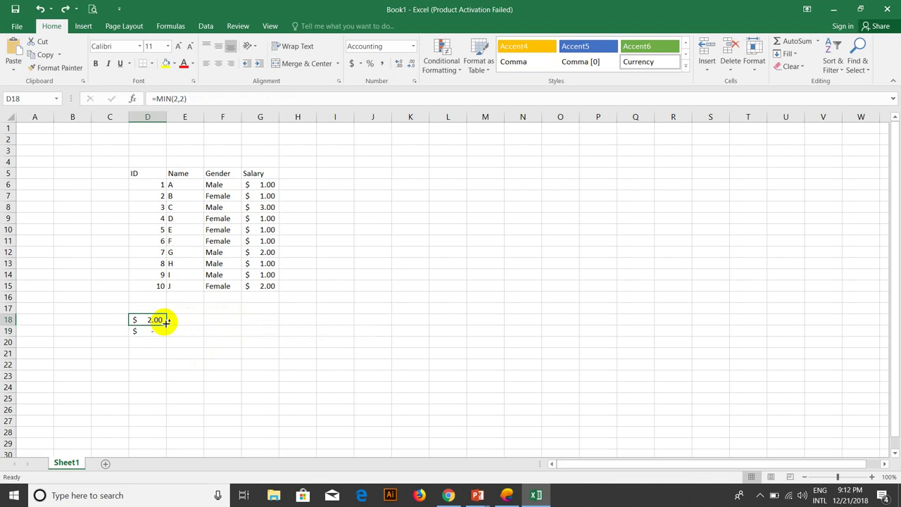
{"action": "double_click", "coordinate": [155, 319]}
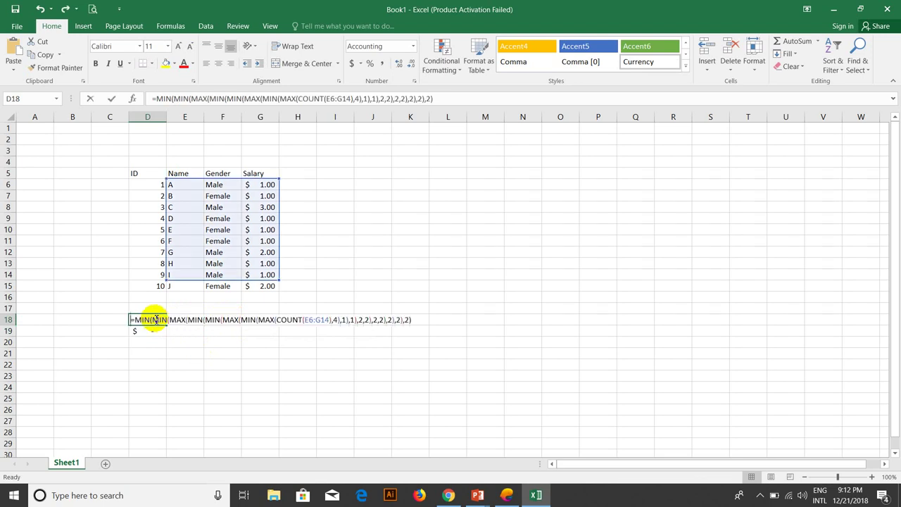
{"action": "left_click", "coordinate": [133, 320]}
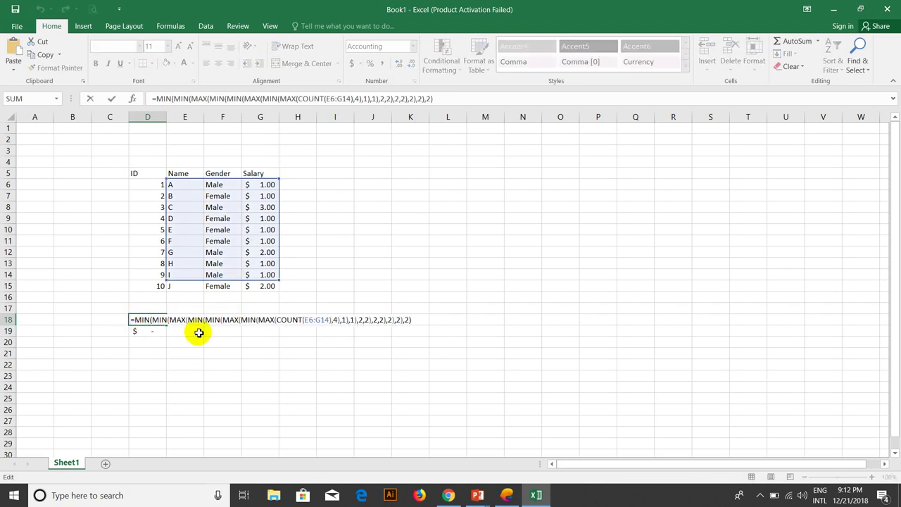
{"action": "key", "text": "Return"}
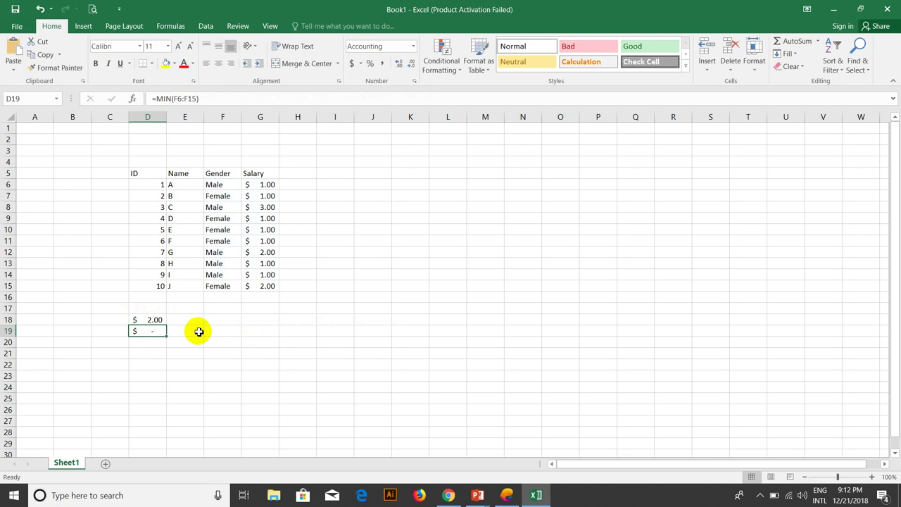
{"action": "left_click_drag", "start_coordinate": [156, 319], "coordinate": [173, 332]}
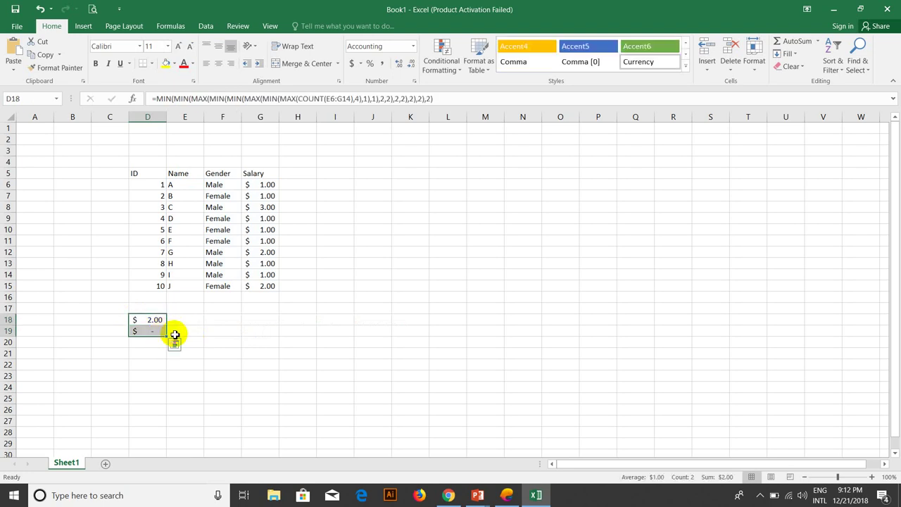
Step: Type the nested CountA/Count/min/max function chain in D18 with innermost range D6:G15
{"action": "type", "text": "="}
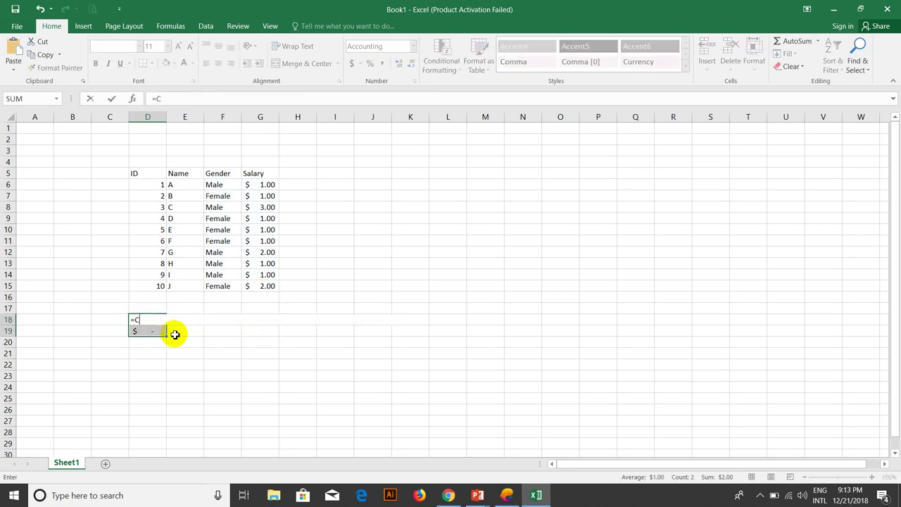
{"action": "type", "text": "COUNT"}
{"action": "key", "text": "BackSpace"}
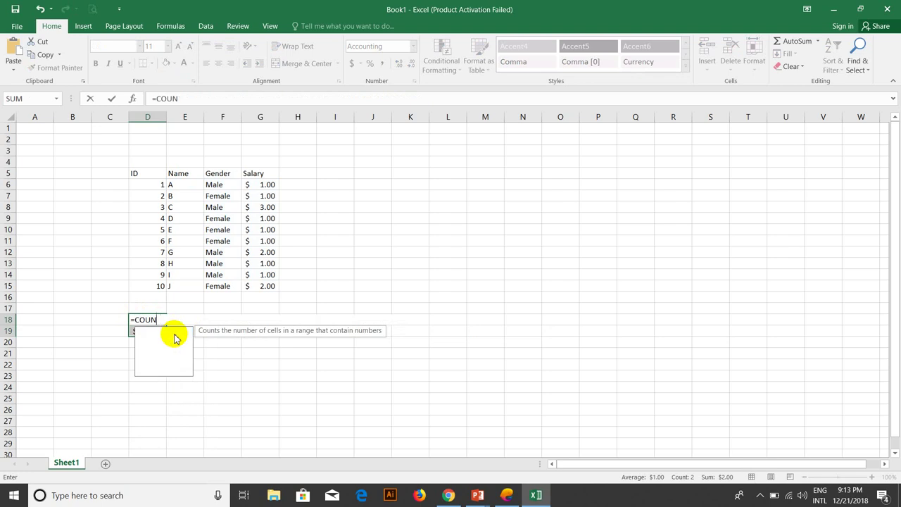
{"action": "key", "text": "BackSpace"}
{"action": "key", "text": "BackSpace"}
{"action": "key", "text": "BackSpace"}
{"action": "type", "text": "ou"}
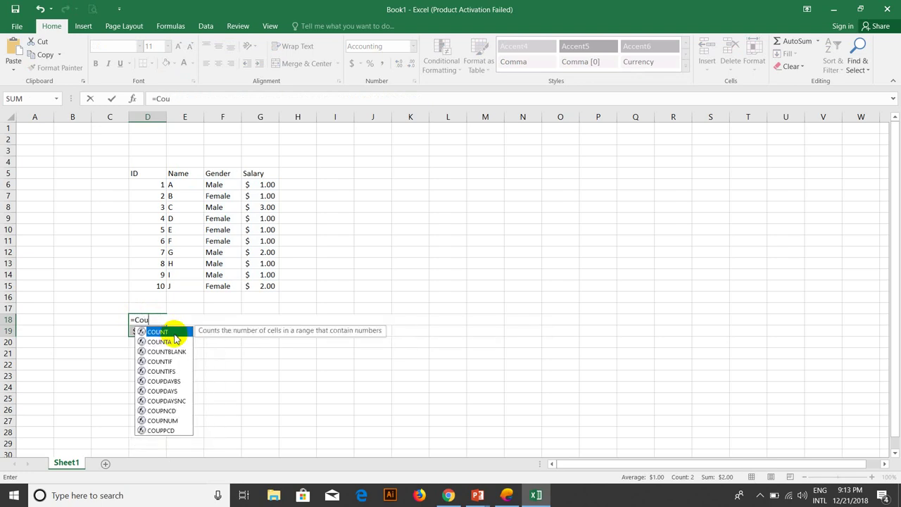
{"action": "type", "text": "ntA"}
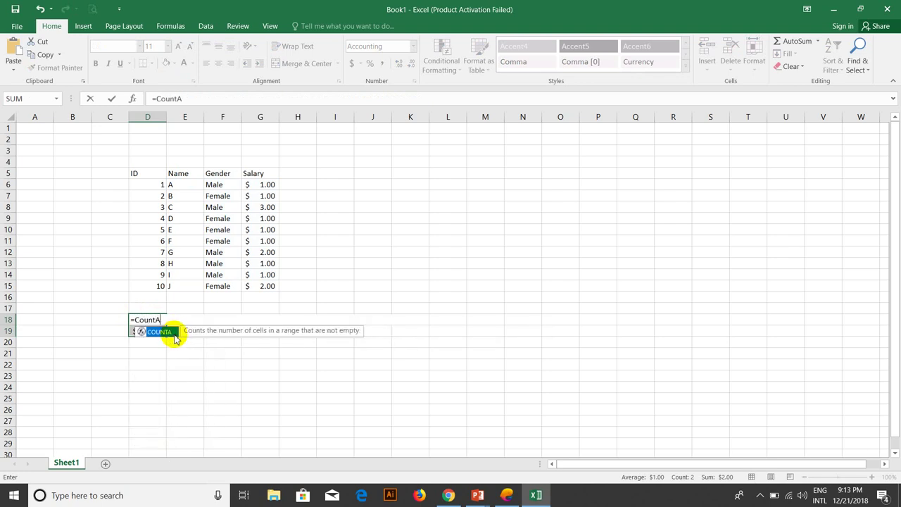
{"action": "type", "text": "(C"}
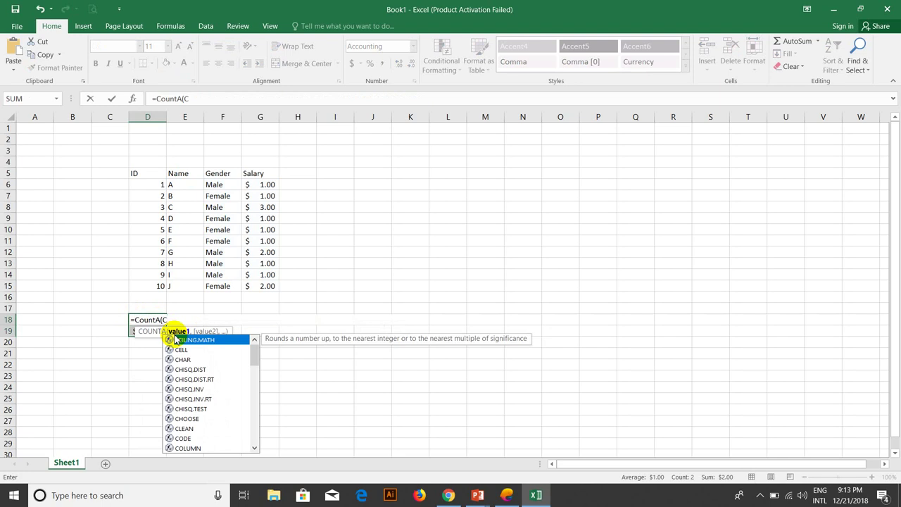
{"action": "type", "text": "ount(m"}
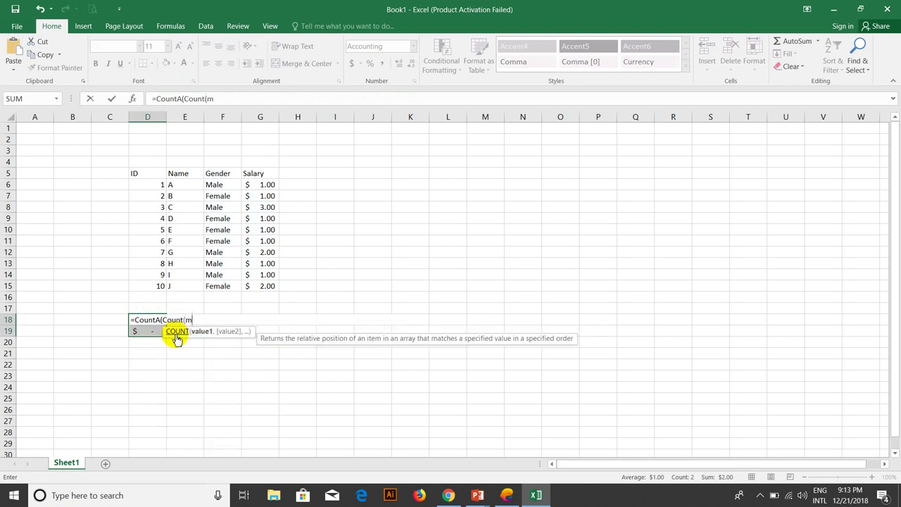
{"action": "type", "text": "in(max"}
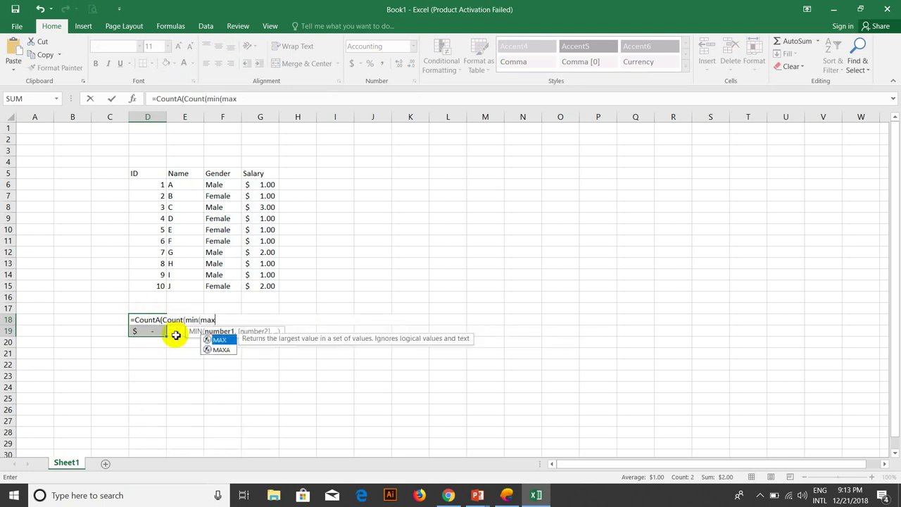
{"action": "type", "text": "(m "}
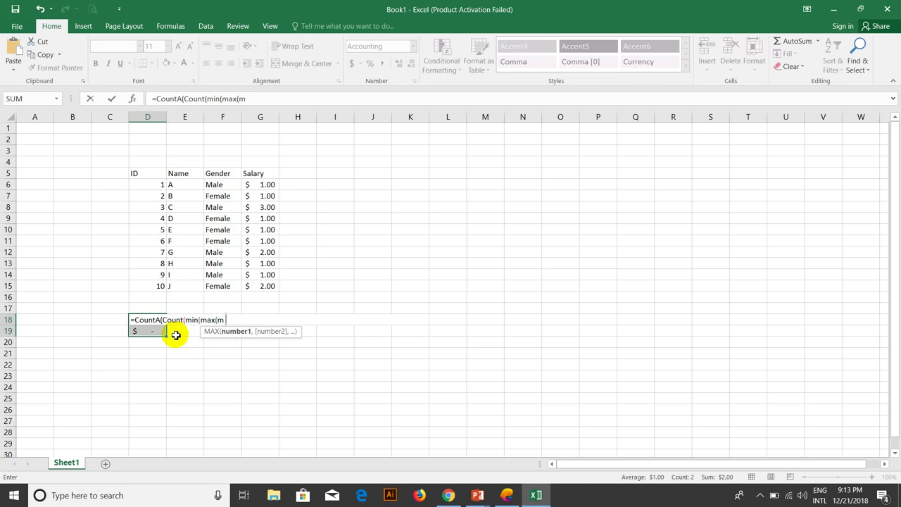
{"action": "type", "text": "in"}
{"action": "key", "text": "BackSpace"}
{"action": "key", "text": "BackSpace"}
{"action": "key", "text": "BackSpace"}
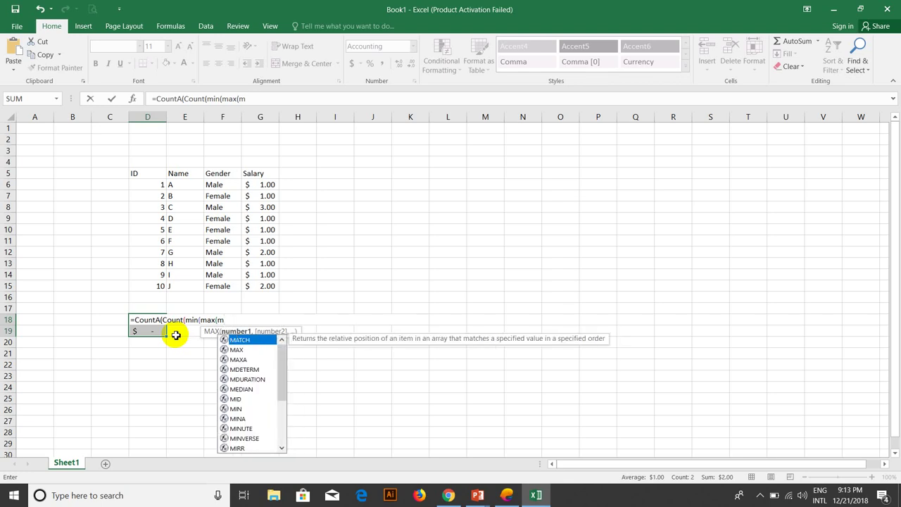
{"action": "type", "text": "in(m"}
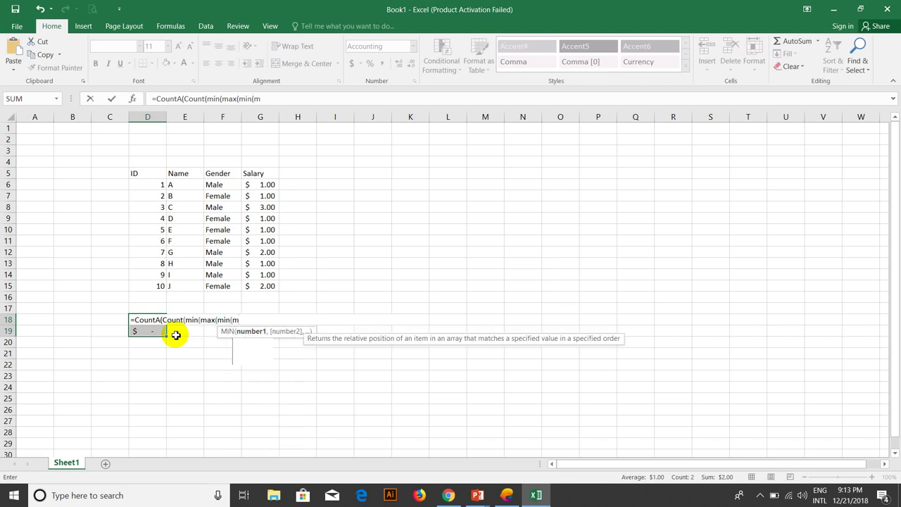
{"action": "type", "text": "ax("}
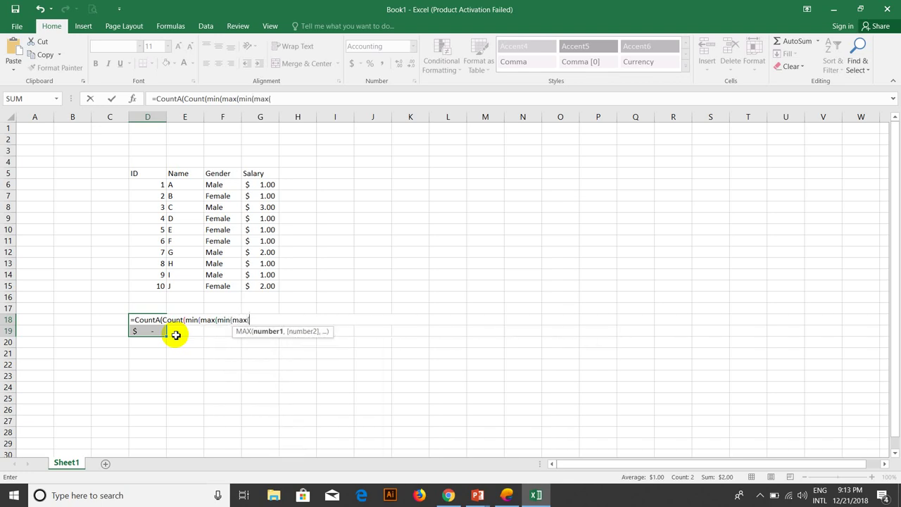
{"action": "type", "text": "Count("}
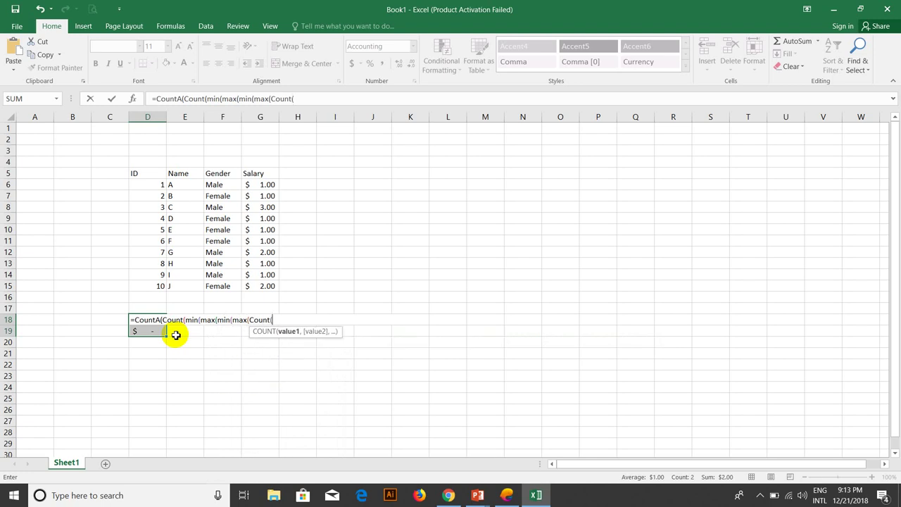
{"action": "type", "text": "CountA"}
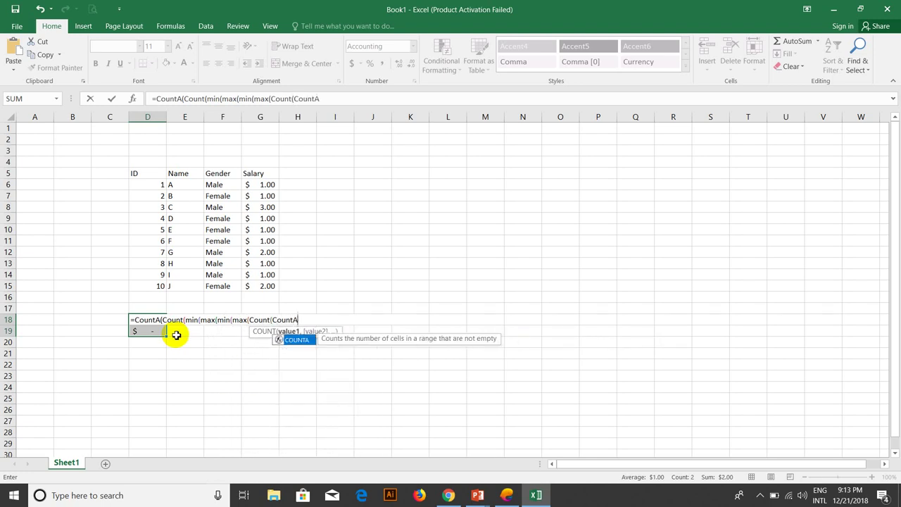
{"action": "type", "text": "("}
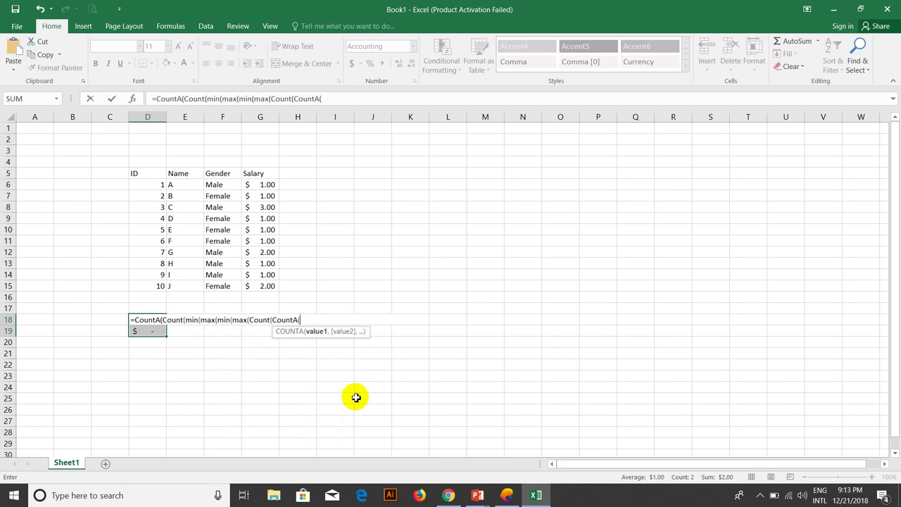
{"action": "left_click_drag", "start_coordinate": [144, 184], "coordinate": [276, 285]}
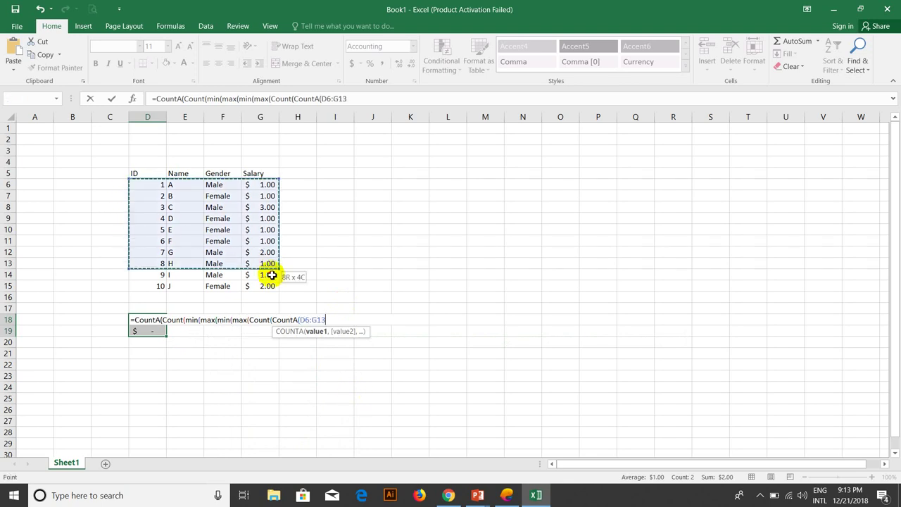
Step: Close the nested calls with their 2, 1000 and 2000 arguments, ending in 2000,1000)
{"action": "type", "text": ","}
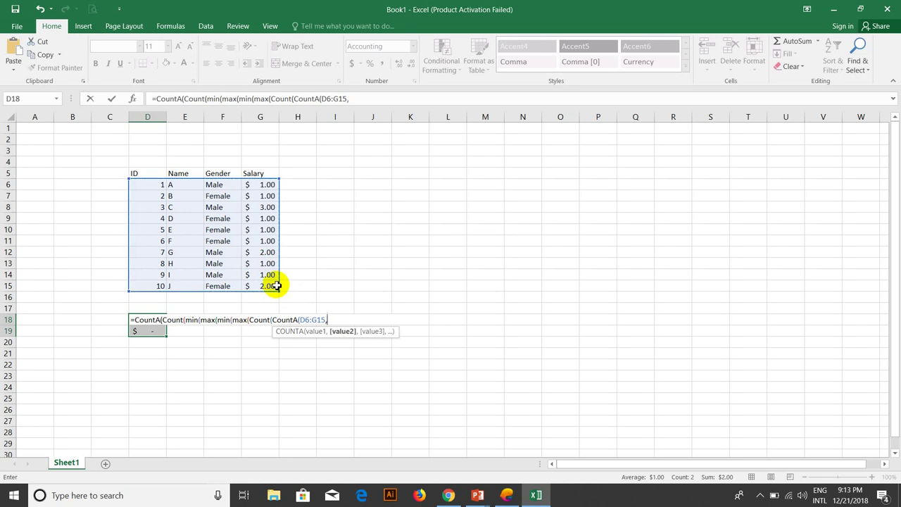
{"action": "type", "text": "2,1000"}
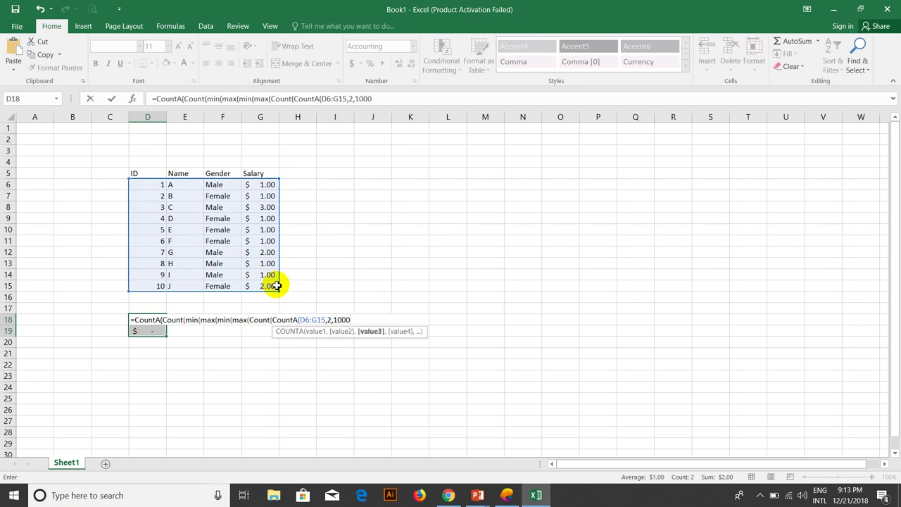
{"action": "type", "text": "),2000),"}
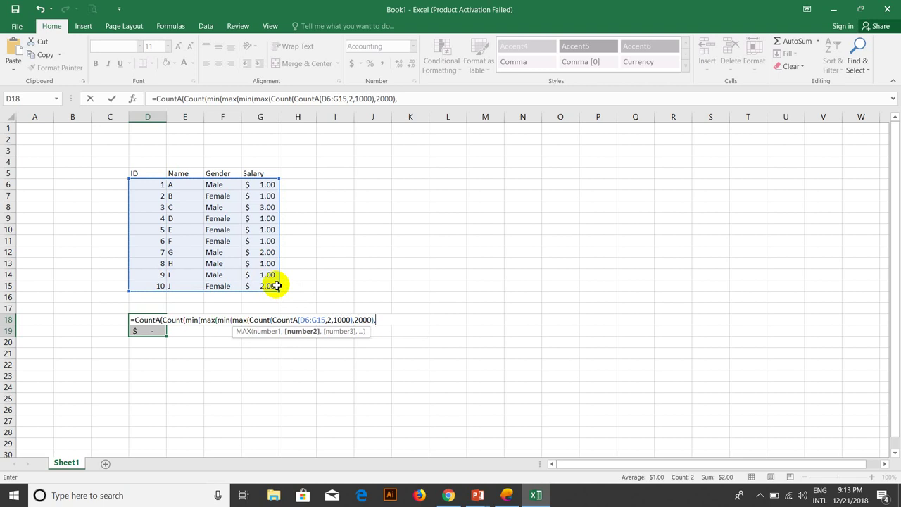
{"action": "key", "text": "BackSpace"}
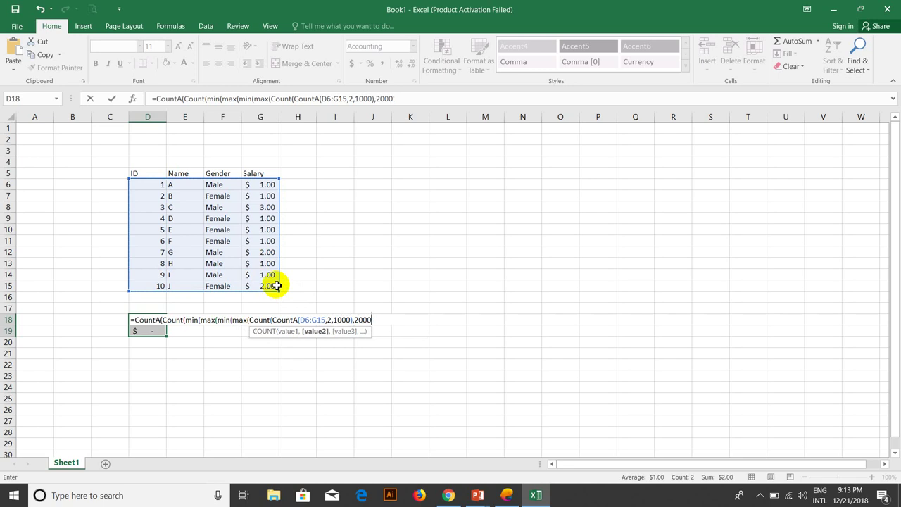
{"action": "type", "text": ",2000"}
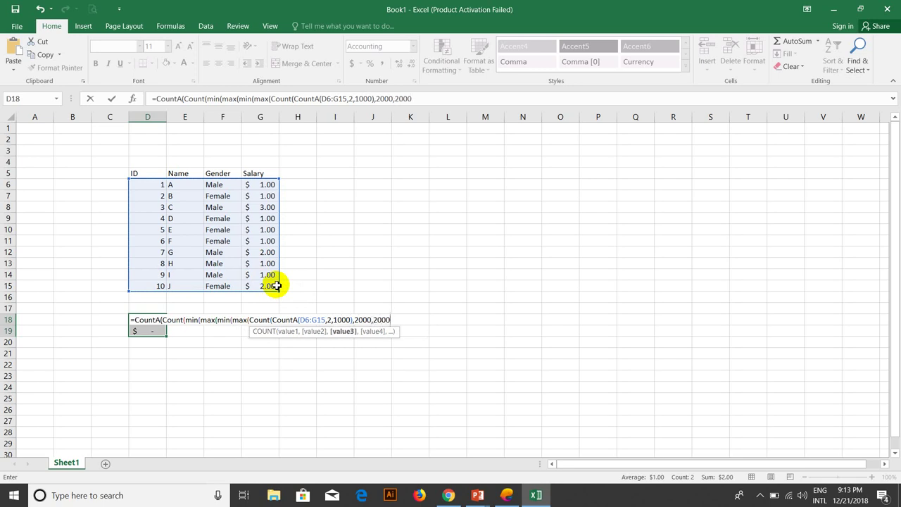
{"action": "type", "text": "),1000<"}
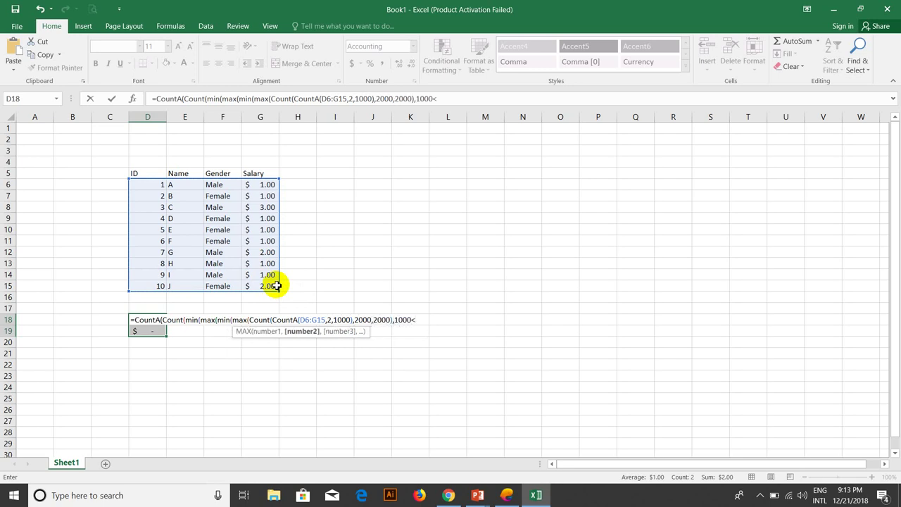
{"action": "key", "text": "BackSpace"}
{"action": "type", "text": ",10"}
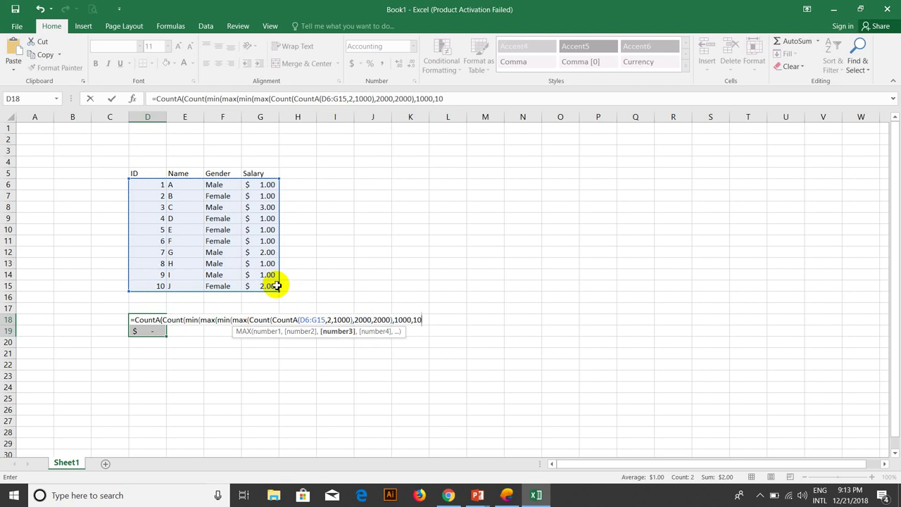
{"action": "type", "text": "00),"}
{"action": "type", "text": "200"}
{"action": "key", "text": "BackSpace"}
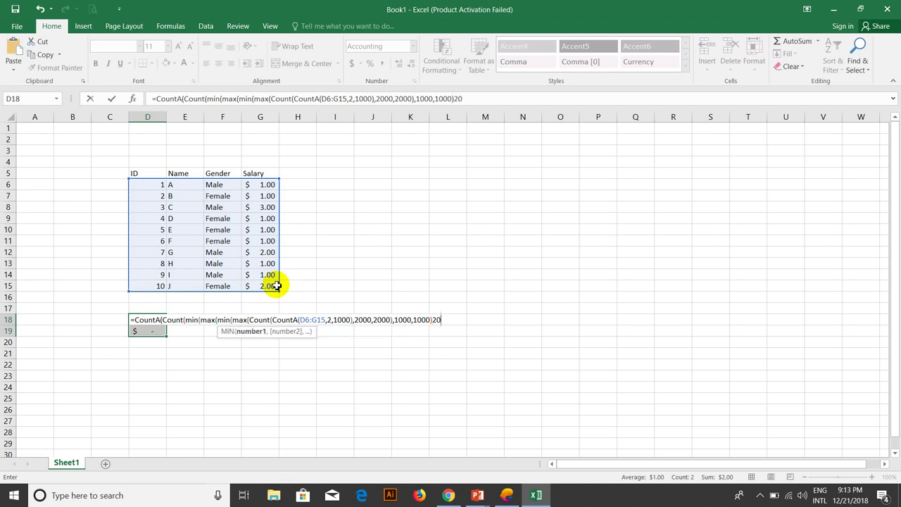
{"action": "key", "text": "BackSpace"}
{"action": "key", "text": "BackSpace"}
{"action": "type", "text": ",2000"}
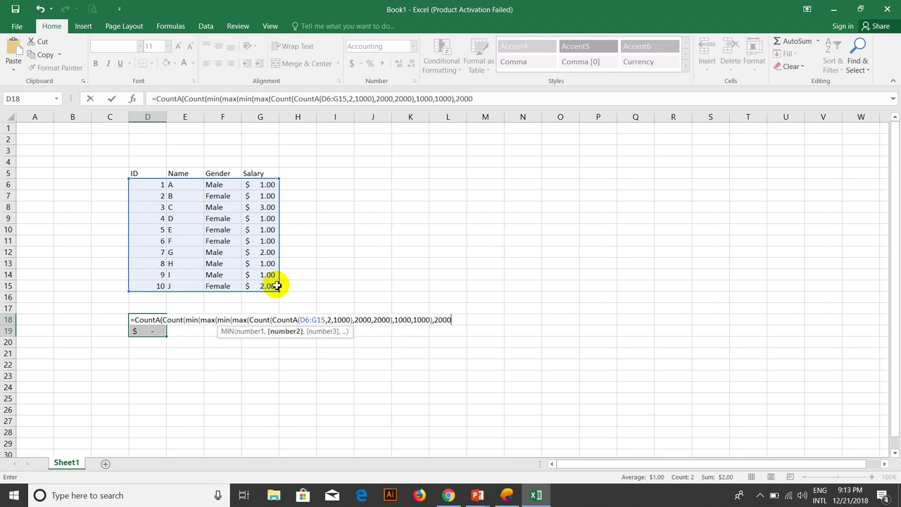
{"action": "type", "text": "),2000),2000"}
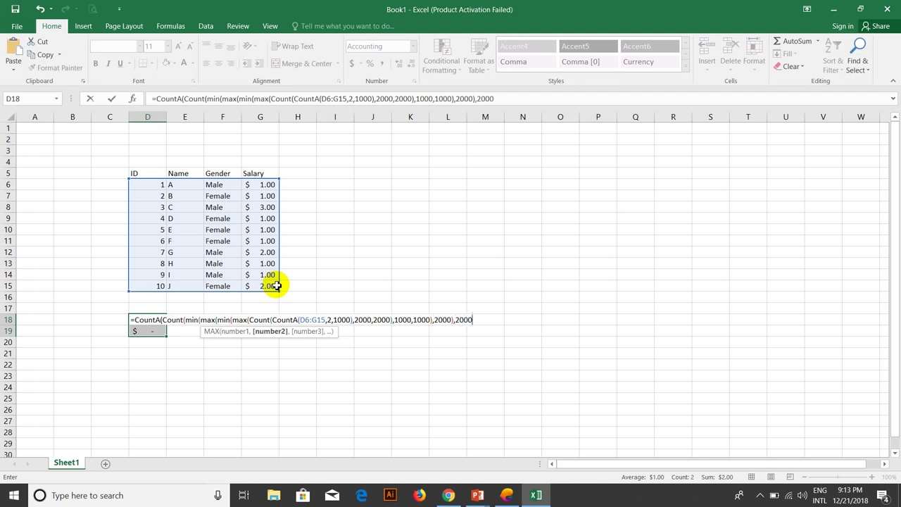
{"action": "type", "text": "),100"}
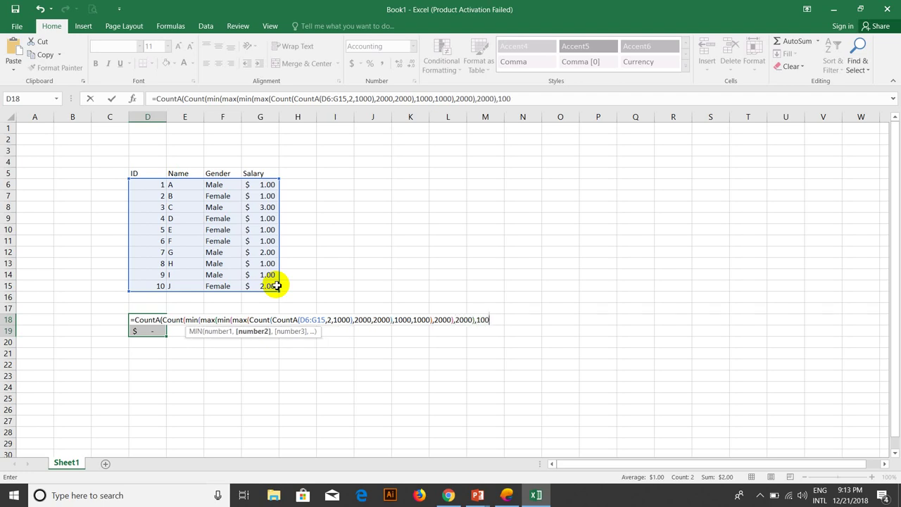
{"action": "type", "text": "0,1000)"}
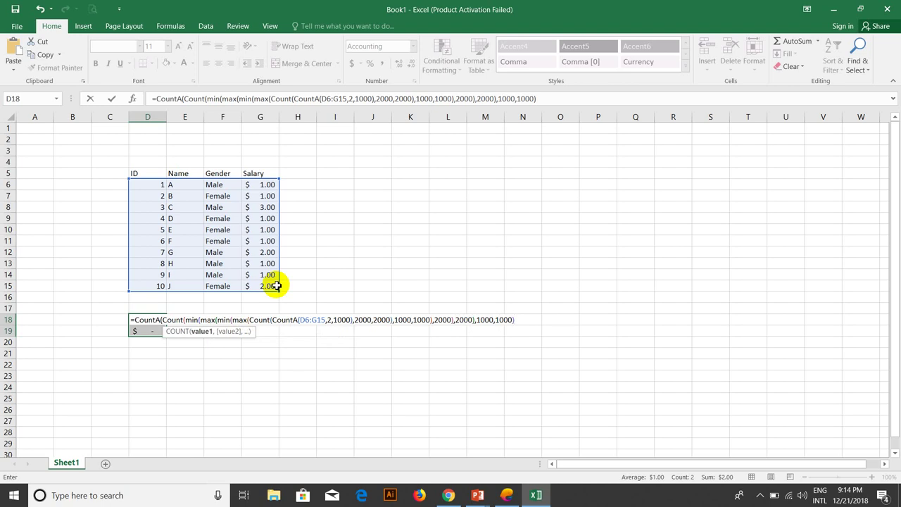
{"action": "type", "text": ",2000),2000)"}
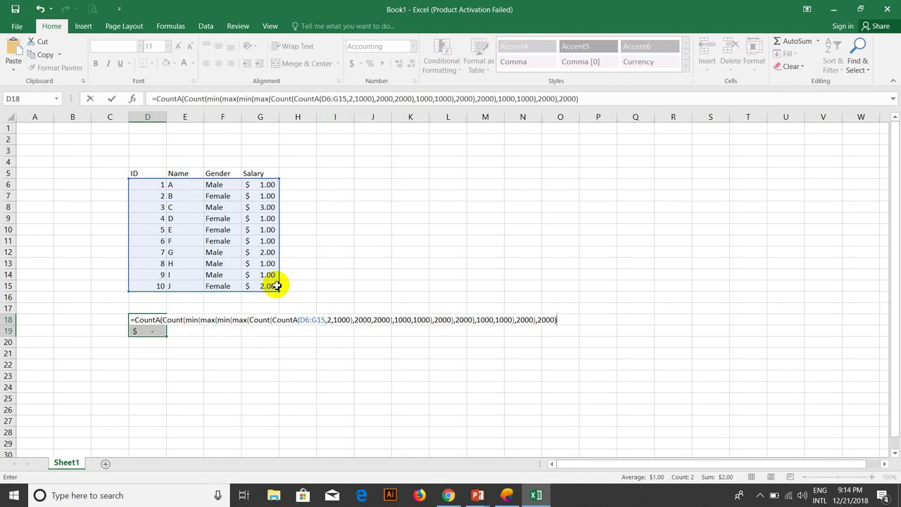
{"action": "key", "text": "BackSpace"}
{"action": "type", "text": ",10"}
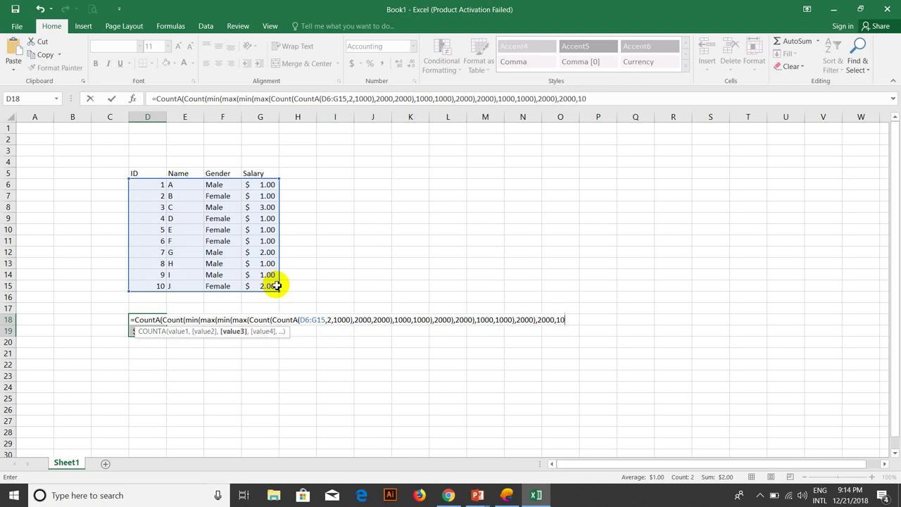
{"action": "type", "text": "00"}
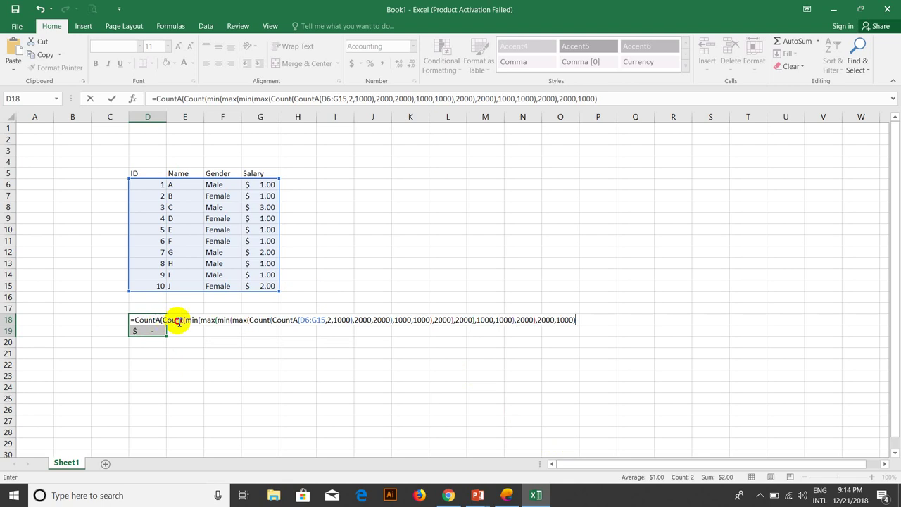
{"action": "mouse_move", "coordinate": [162, 320]}
{"action": "left_mouse_down"}
{"action": "mouse_move", "coordinate": [548, 321]}
{"action": "mouse_move", "coordinate": [537, 321]}
{"action": "left_mouse_up"}
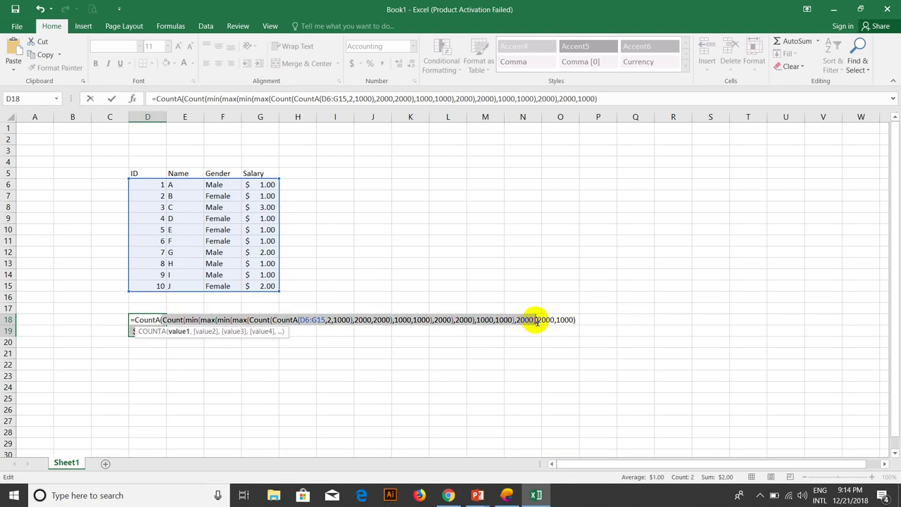
Step: Enter the formula text in D18, then delete its leading apostrophe so it calculates $3.00
{"action": "left_click", "coordinate": [130, 318]}
{"action": "type", "text": "'"}
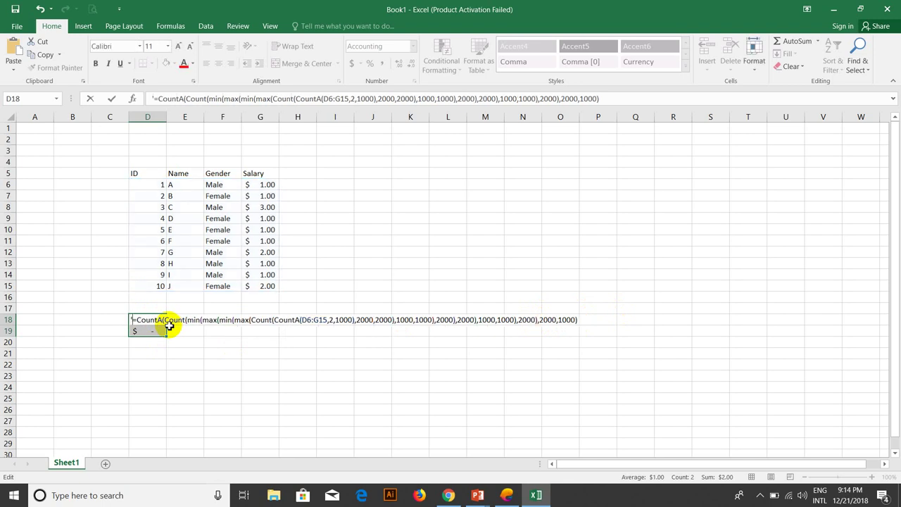
{"action": "key", "text": "Return"}
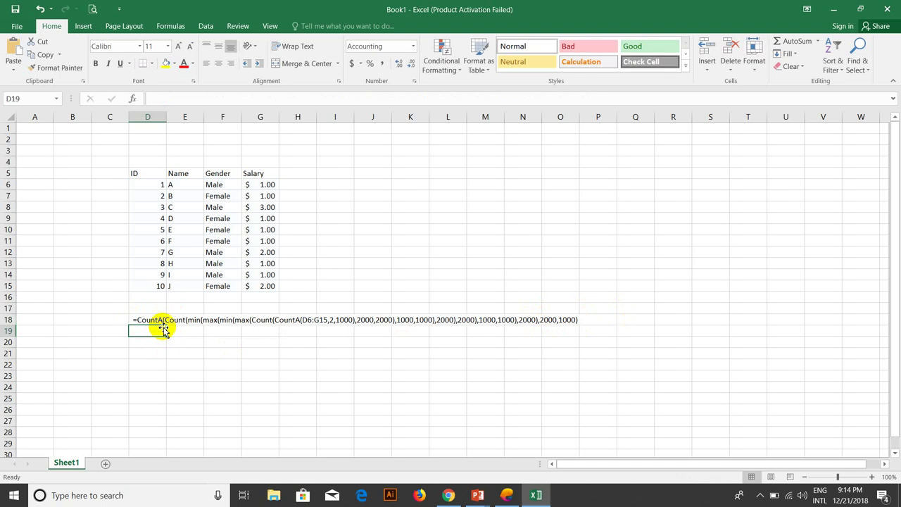
{"action": "left_click", "coordinate": [507, 320]}
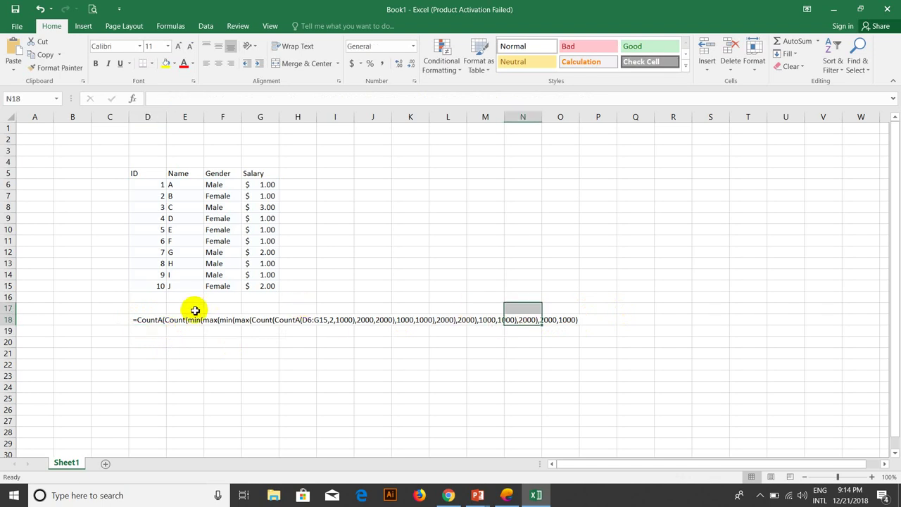
{"action": "double_click", "coordinate": [151, 320]}
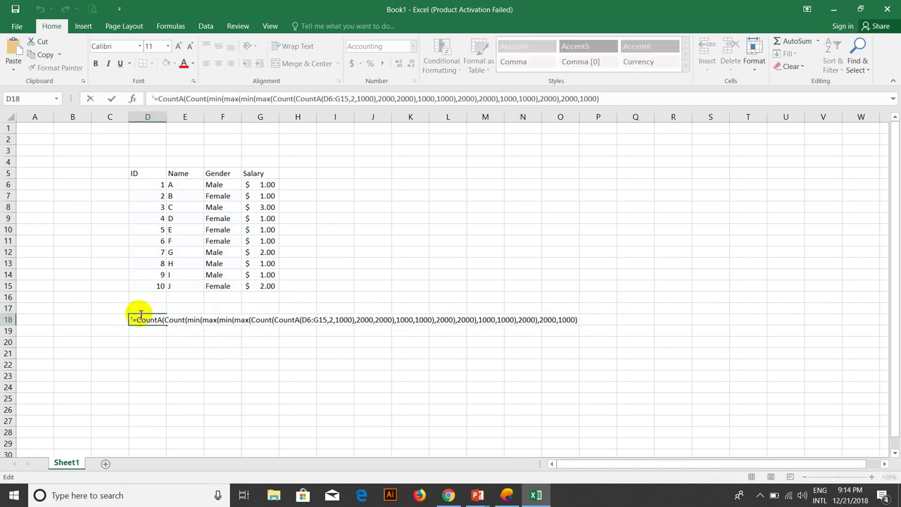
{"action": "left_click_drag", "start_coordinate": [134, 317], "coordinate": [198, 317]}
{"action": "key", "text": "Left"}
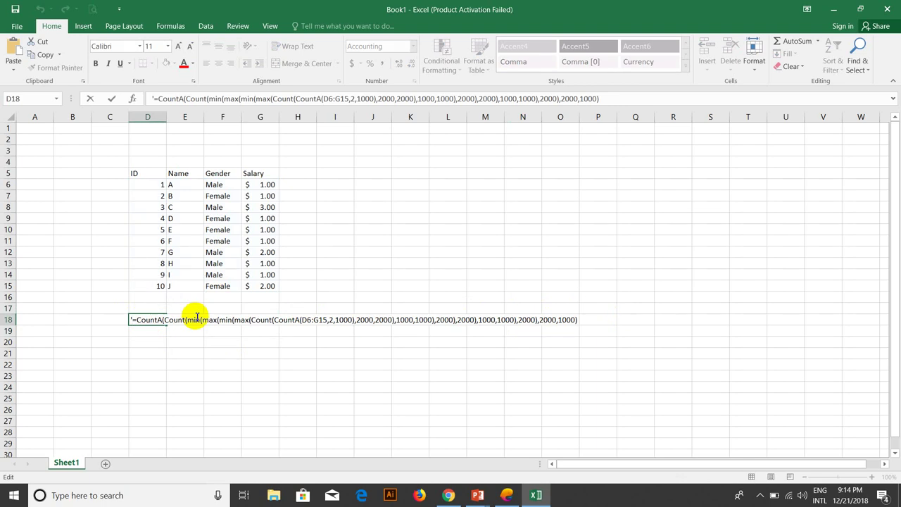
{"action": "key", "text": "Delete"}
{"action": "key", "text": "Return"}
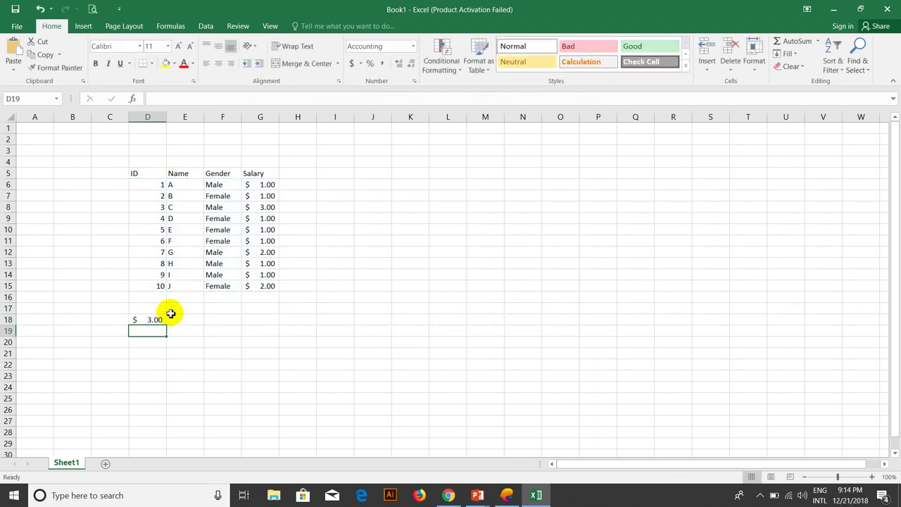
{"action": "left_click", "coordinate": [155, 321]}
Step: Replace the nested COUNT argument inside D18's COUNTA with its value 2000
{"action": "double_click", "coordinate": [155, 321]}
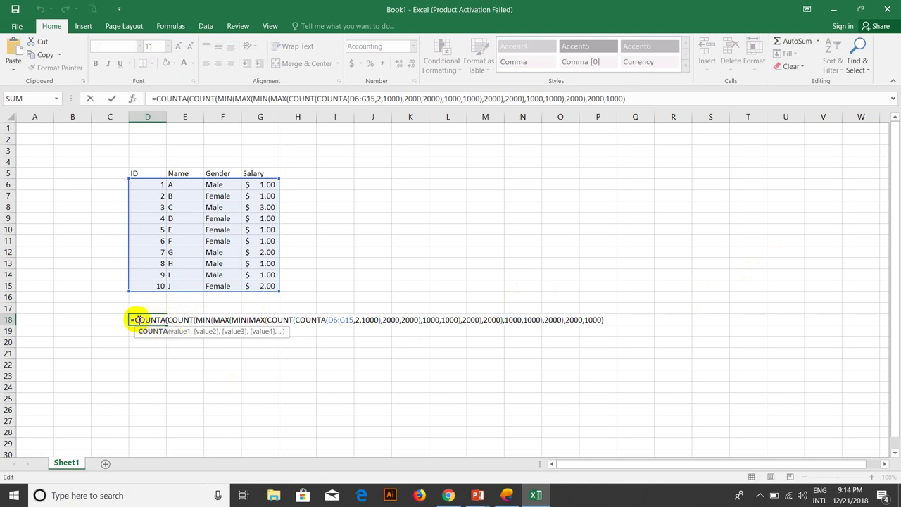
{"action": "left_click_drag", "start_coordinate": [138, 320], "coordinate": [175, 320]}
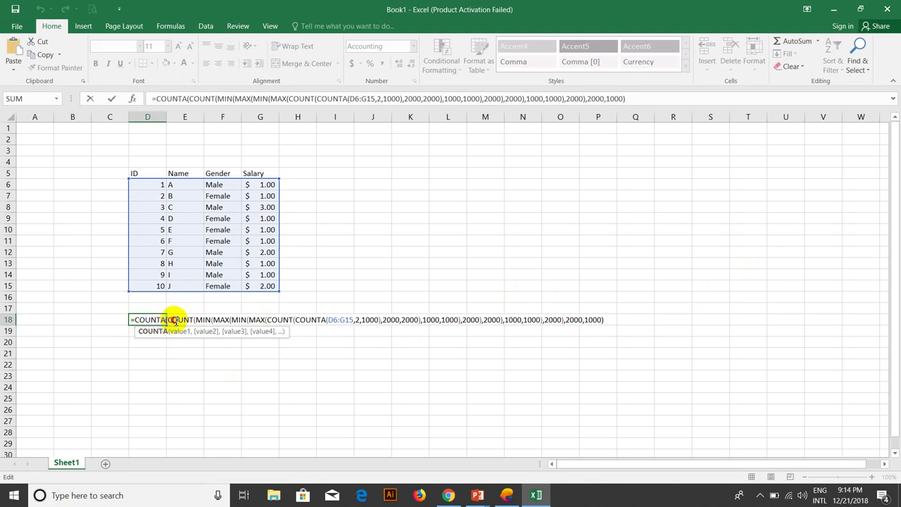
{"action": "left_click_drag", "start_coordinate": [174, 320], "coordinate": [568, 321]}
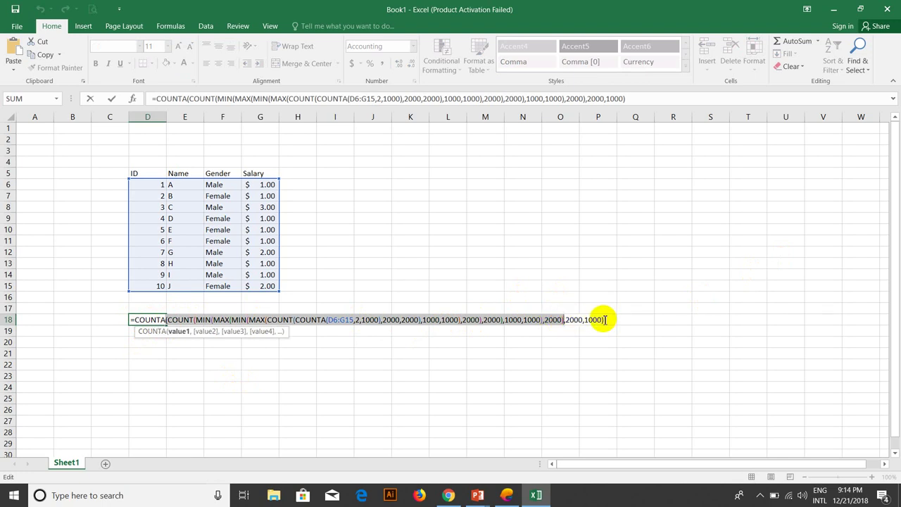
{"action": "left_click", "coordinate": [168, 319]}
{"action": "left_click_drag", "start_coordinate": [167, 320], "coordinate": [560, 318]}
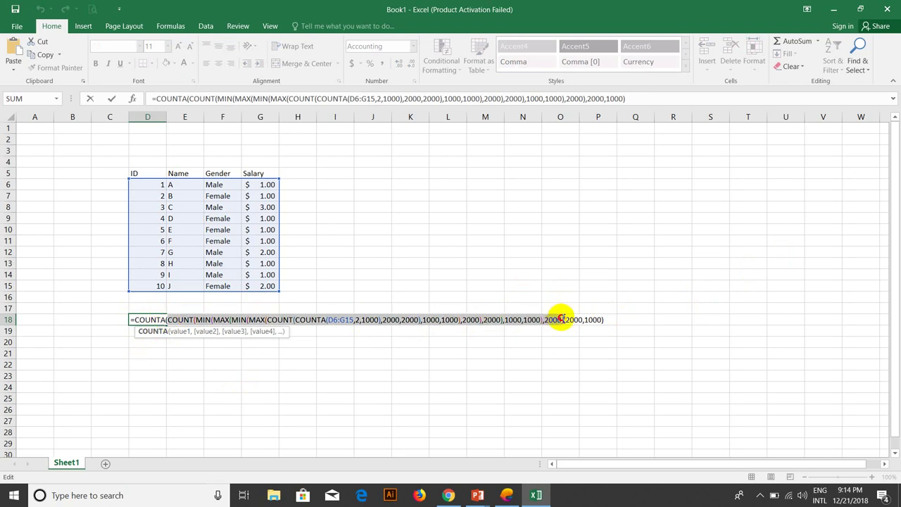
{"action": "left_click_drag", "start_coordinate": [564, 319], "coordinate": [557, 350]}
{"action": "key", "text": "shift+Right"}
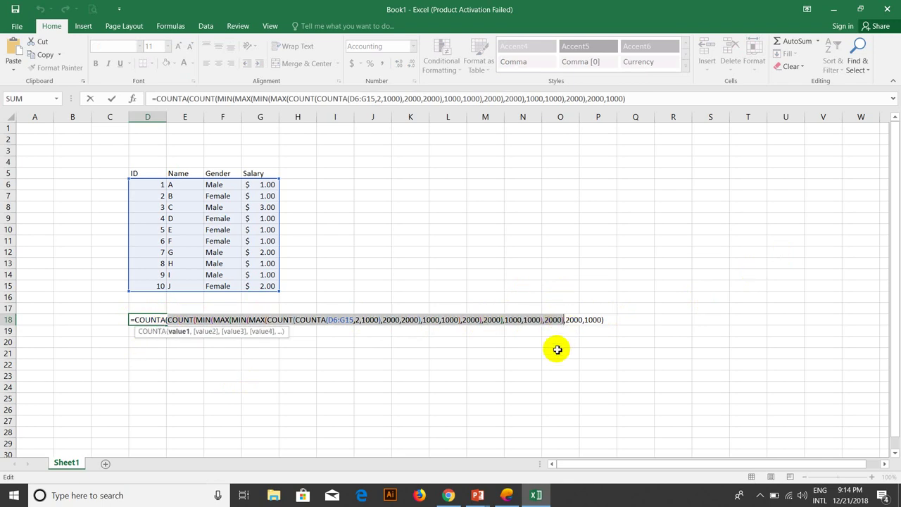
{"action": "type", "text": "2"}
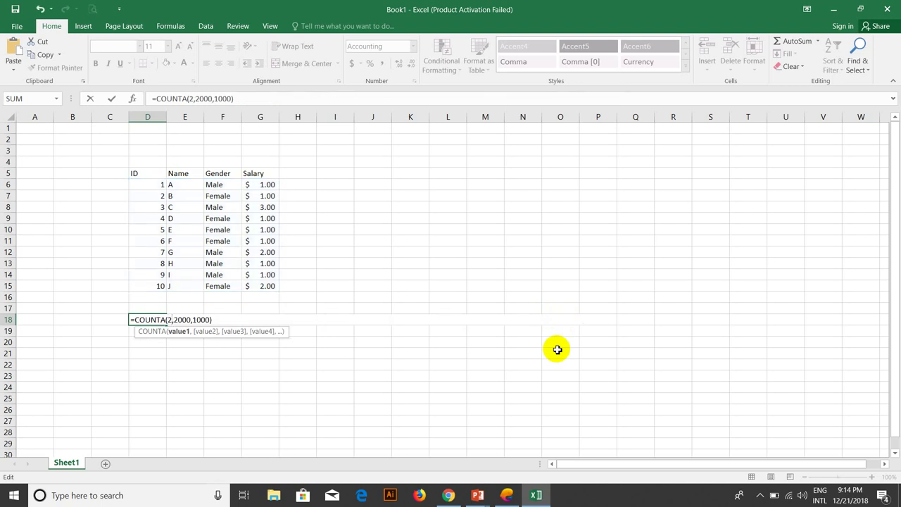
{"action": "type", "text": "000"}
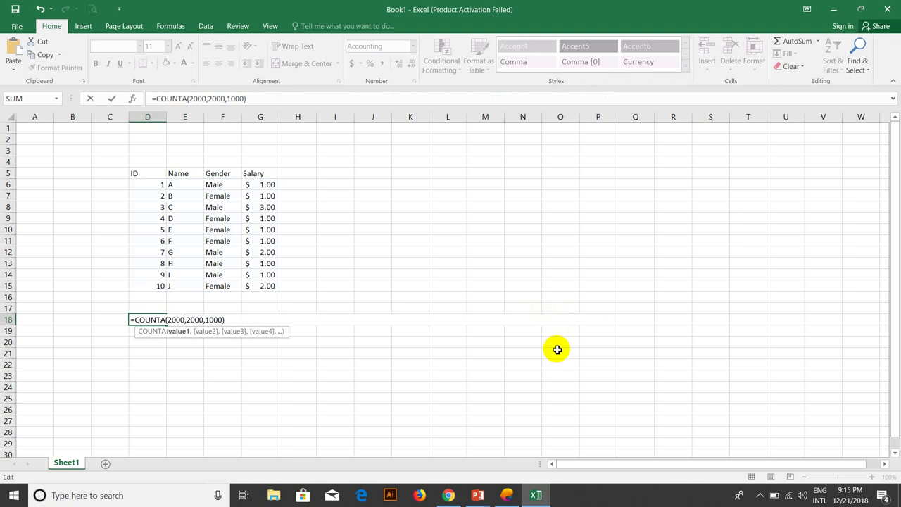
Step: Reduce the arguments to =COUNTA(1,1,1), commit it, then undo to restore the nested formula
{"action": "double_click", "coordinate": [180, 320]}
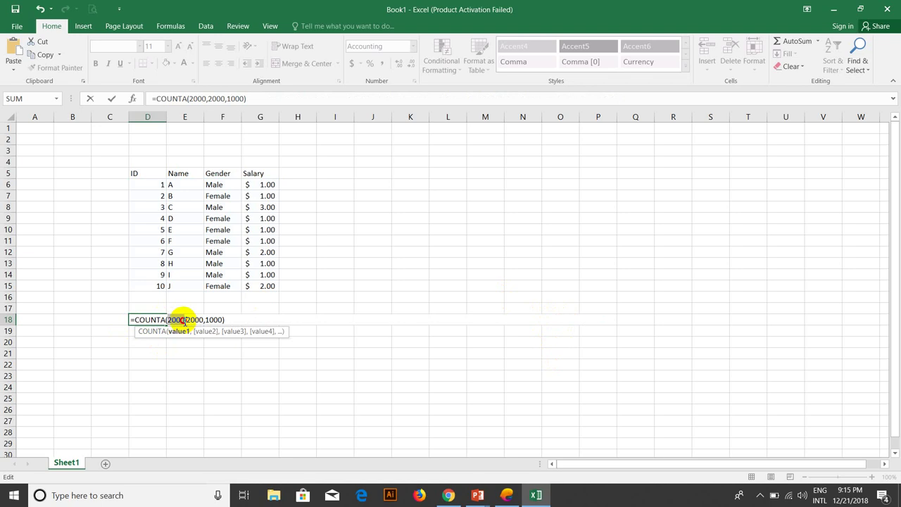
{"action": "type", "text": "1"}
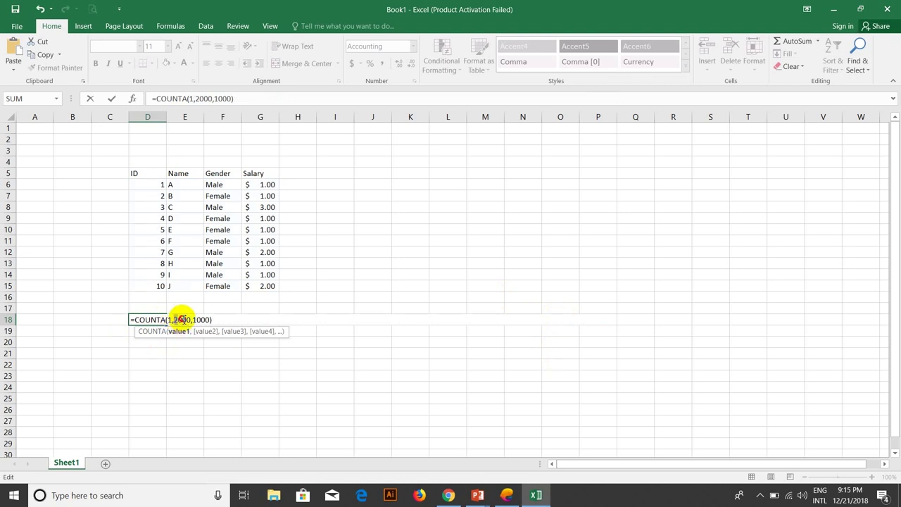
{"action": "mouse_move", "coordinate": [174, 320]}
{"action": "left_mouse_down"}
{"action": "mouse_move", "coordinate": [191, 320]}
{"action": "mouse_move", "coordinate": [177, 319]}
{"action": "left_mouse_up"}
{"action": "type", "text": "1"}
{"action": "left_click", "coordinate": [196, 320]}
{"action": "type", "text": "1"}
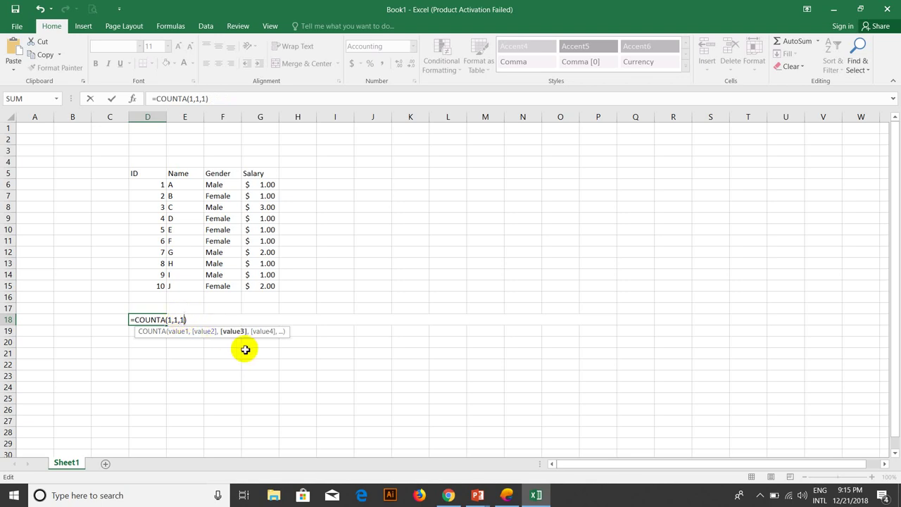
{"action": "key", "text": "Return"}
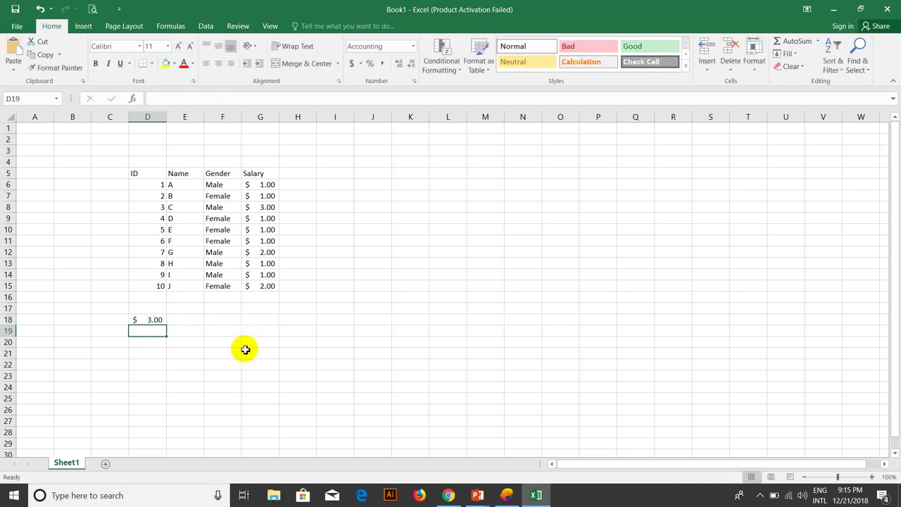
{"action": "key", "text": "ctrl+z"}
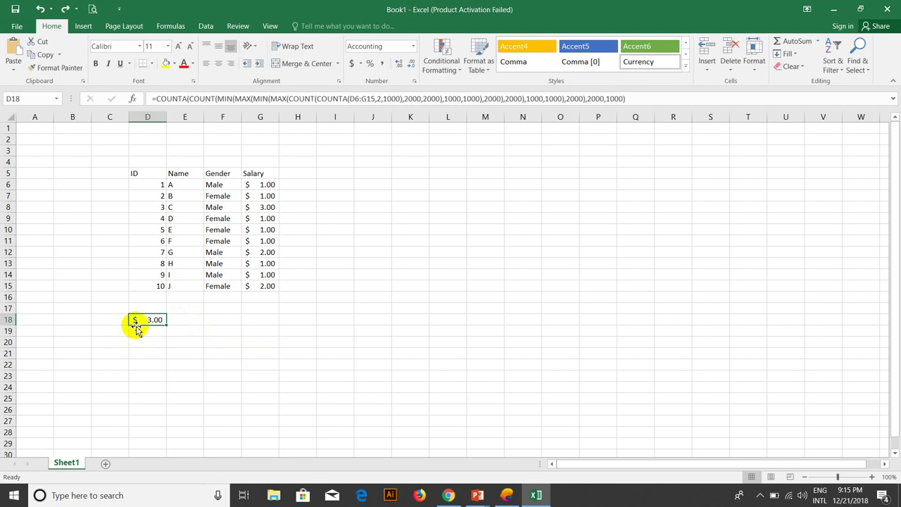
{"action": "double_click", "coordinate": [138, 320]}
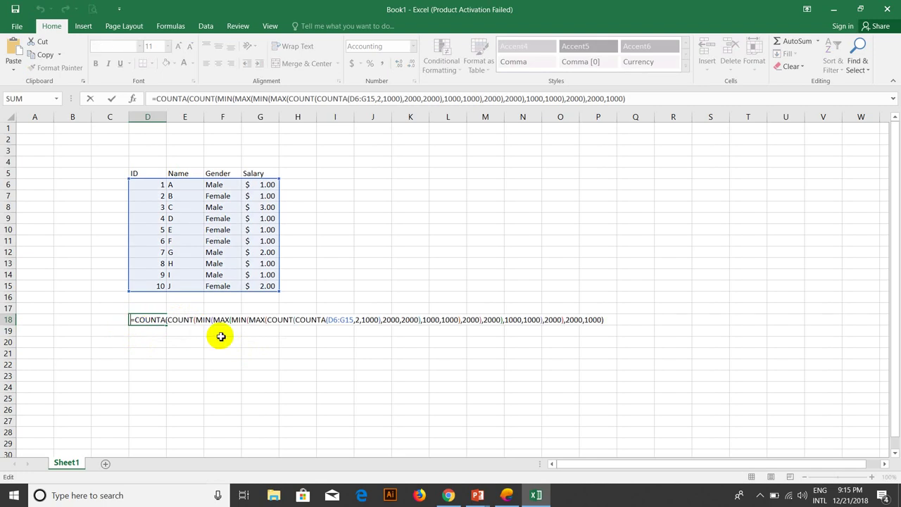
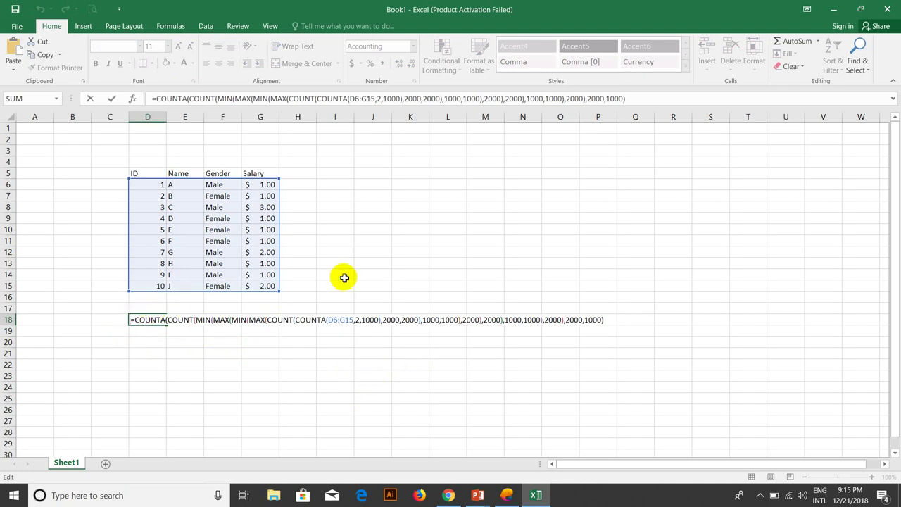
Step: Replace D18's old formula with =Countblank( and set its range to the table D5:G16
{"action": "mouse_move", "coordinate": [604, 320]}
{"action": "left_mouse_down"}
{"action": "mouse_move", "coordinate": [134, 321]}
{"action": "mouse_move", "coordinate": [135, 311]}
{"action": "left_mouse_up"}
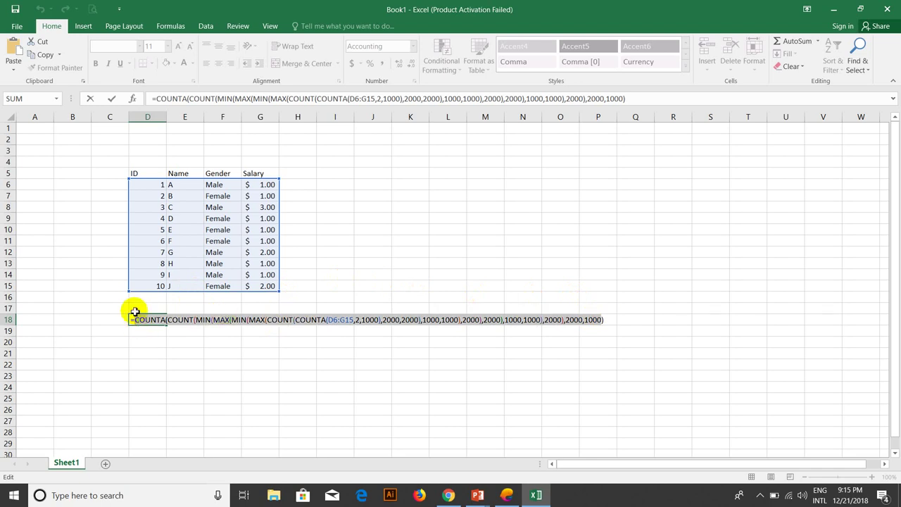
{"action": "type", "text": "=Coun"}
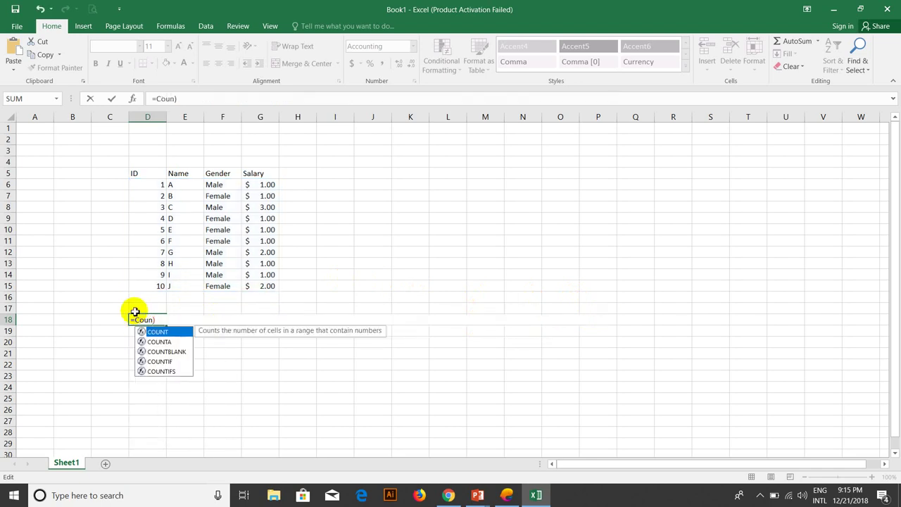
{"action": "key", "text": "Escape"}
{"action": "key", "text": "BackSpace"}
{"action": "key", "text": "BackSpace"}
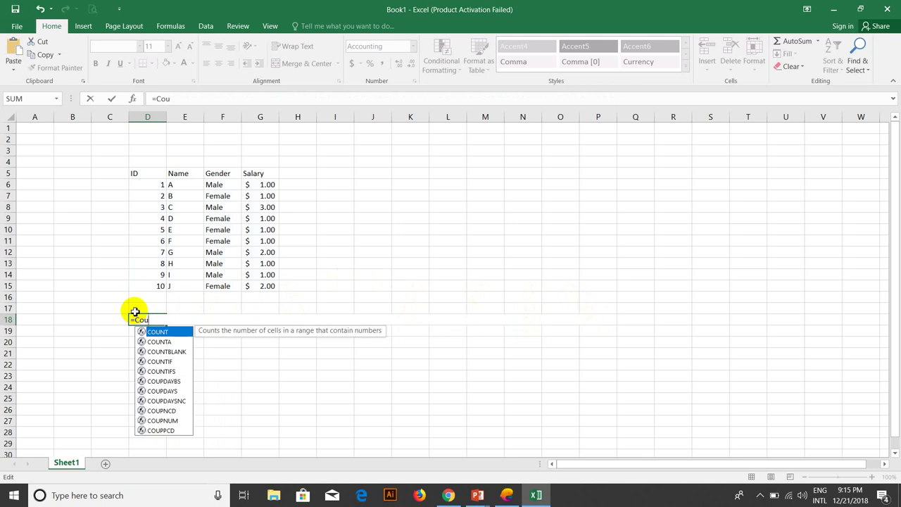
{"action": "key", "text": "BackSpace"}
{"action": "key", "text": "BackSpace"}
{"action": "key", "text": "BackSpace"}
{"action": "type", "text": "Cou"}
{"action": "type", "text": "ntblank"}
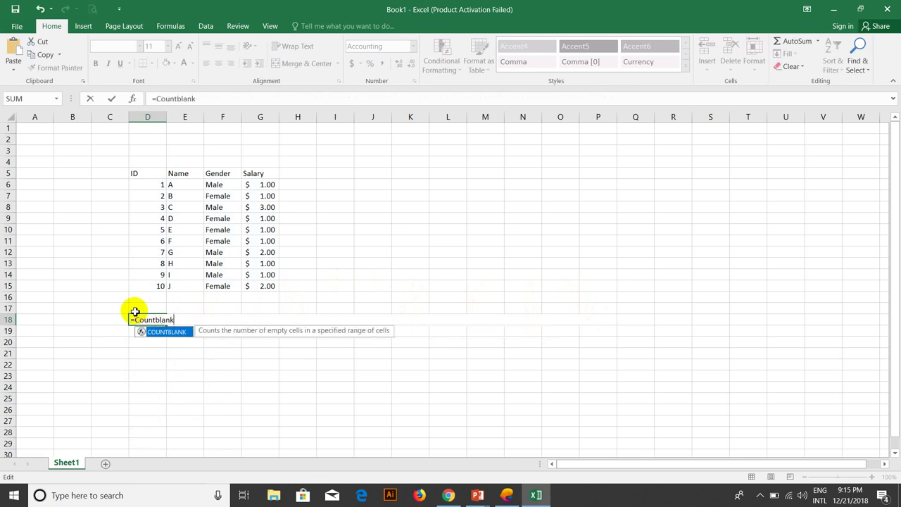
{"action": "type", "text": "("}
{"action": "key", "text": "BackSpace"}
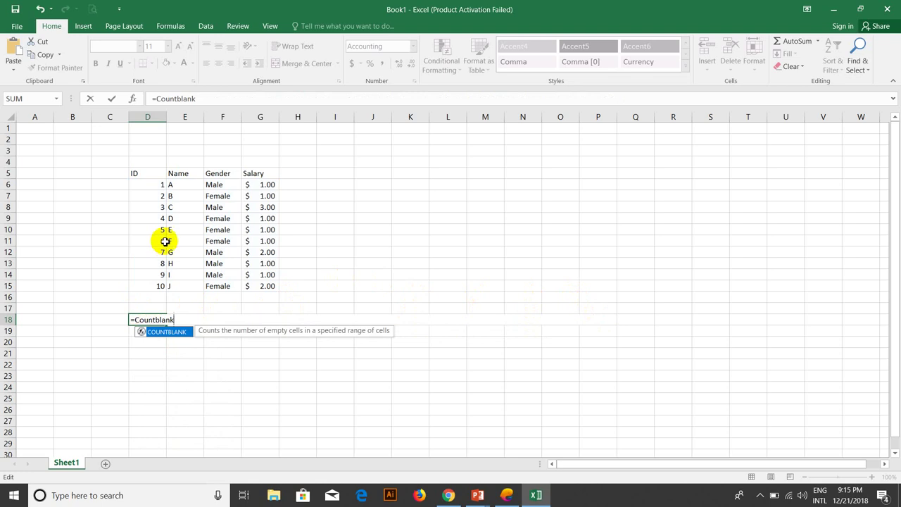
{"action": "type", "text": "C"}
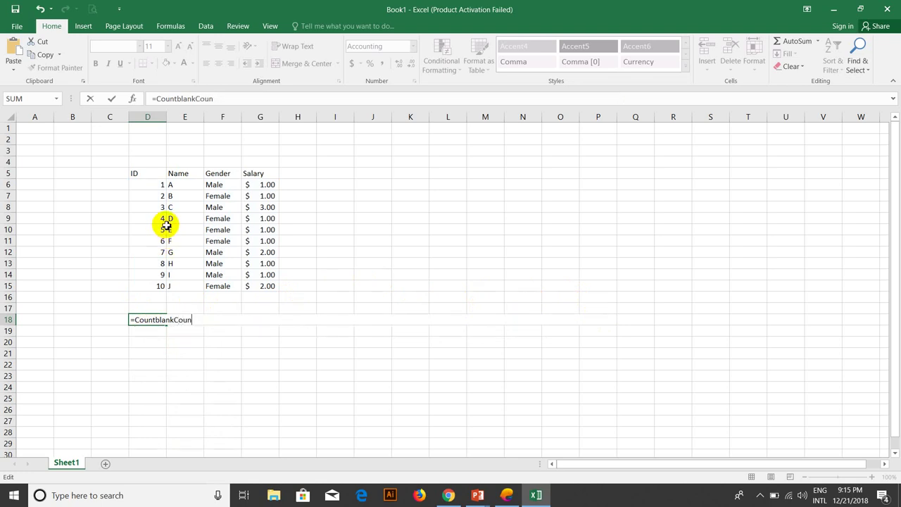
{"action": "key", "text": "BackSpace"}
{"action": "type", "text": "("}
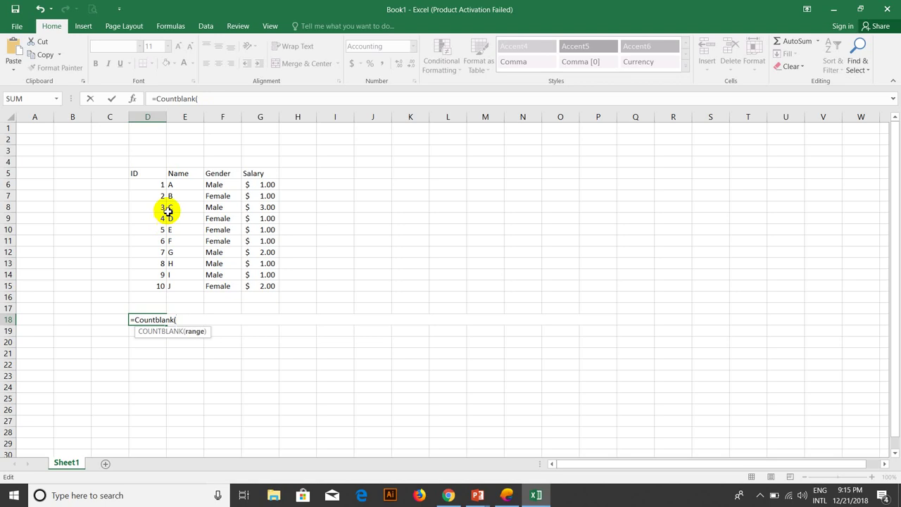
{"action": "left_click_drag", "start_coordinate": [144, 175], "coordinate": [274, 293]}
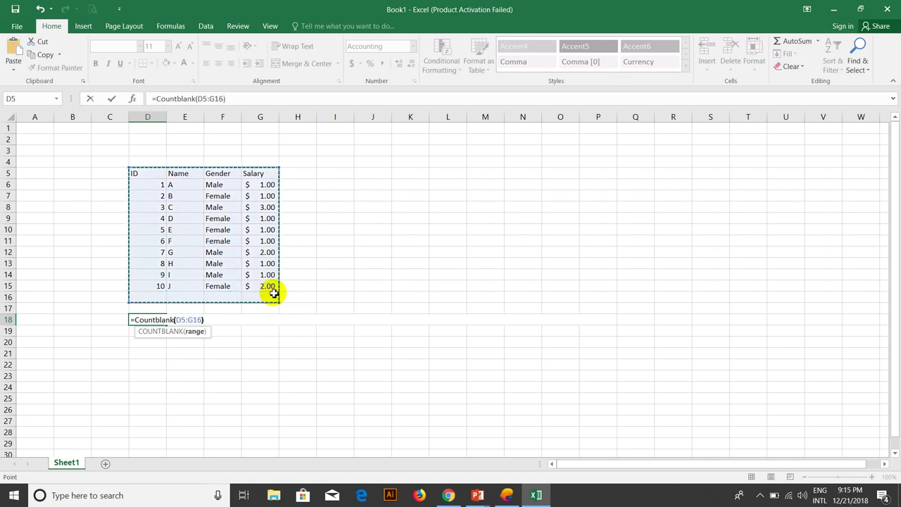
Step: Append +CountA(min(Max(min(countA( after Countblank(D5:G16) in the D18 formula
{"action": "type", "text": ")"}
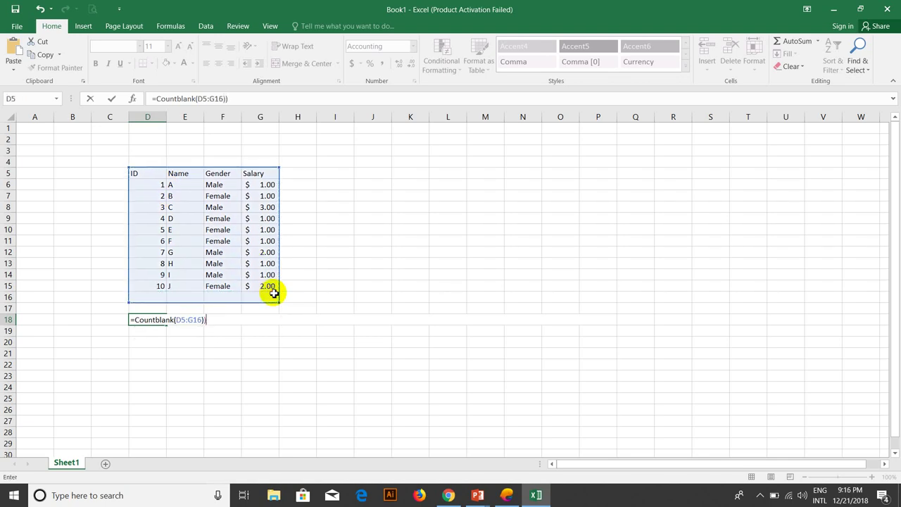
{"action": "type", "text": "+C"}
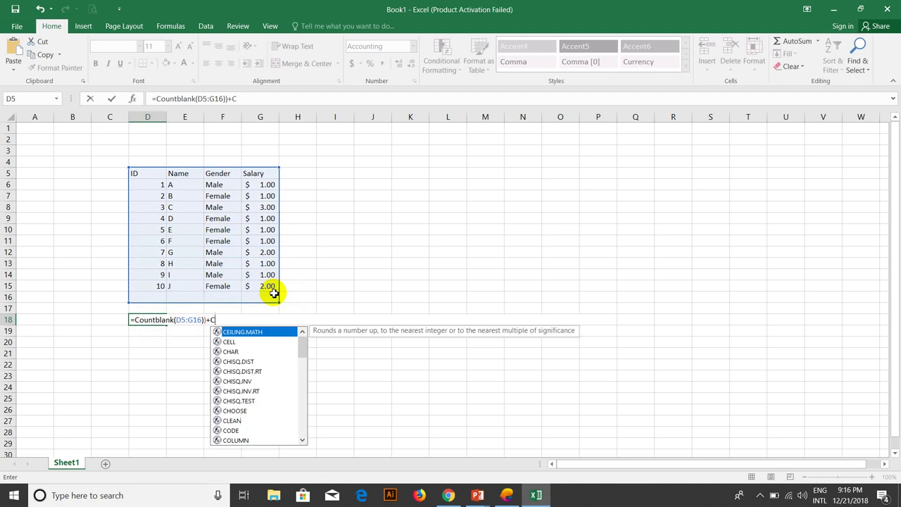
{"action": "type", "text": "l"}
{"action": "key", "text": "BackSpace"}
{"action": "type", "text": "ount"}
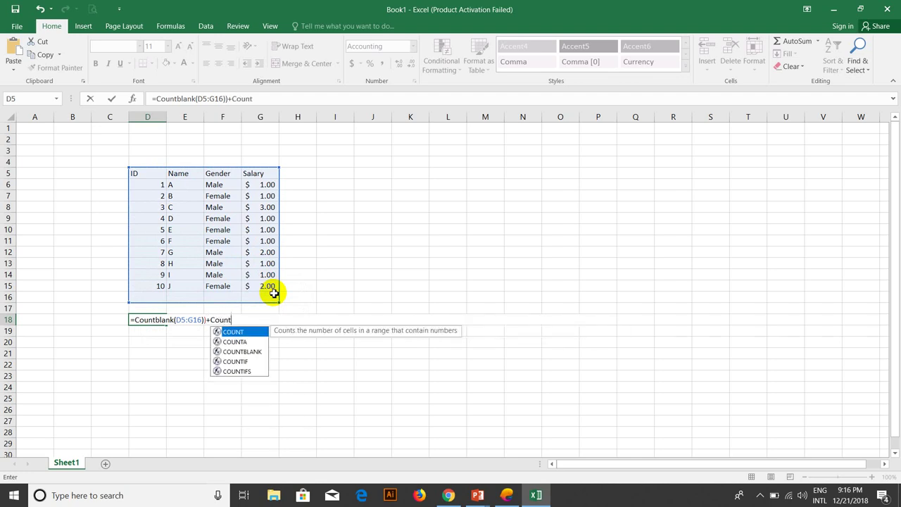
{"action": "type", "text": "A*c"}
{"action": "key", "text": "BackSpace"}
{"action": "key", "text": "BackSpace"}
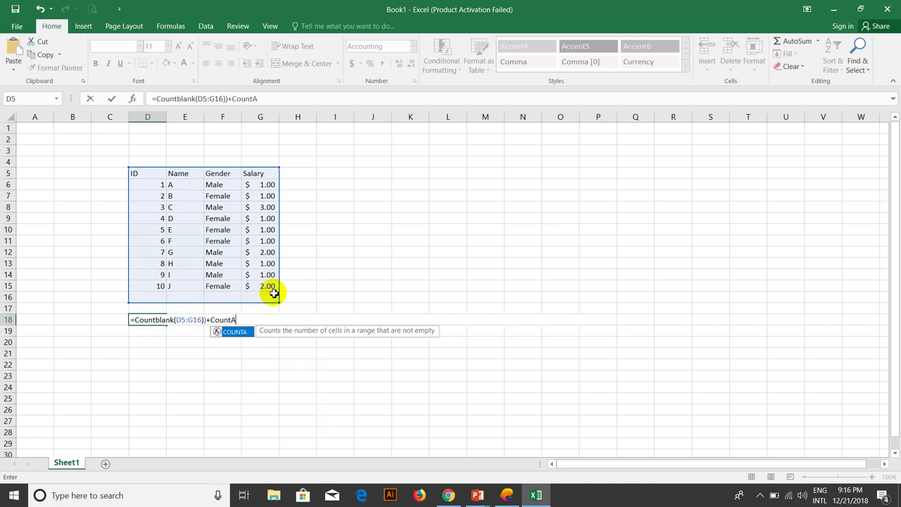
{"action": "type", "text": "(min("}
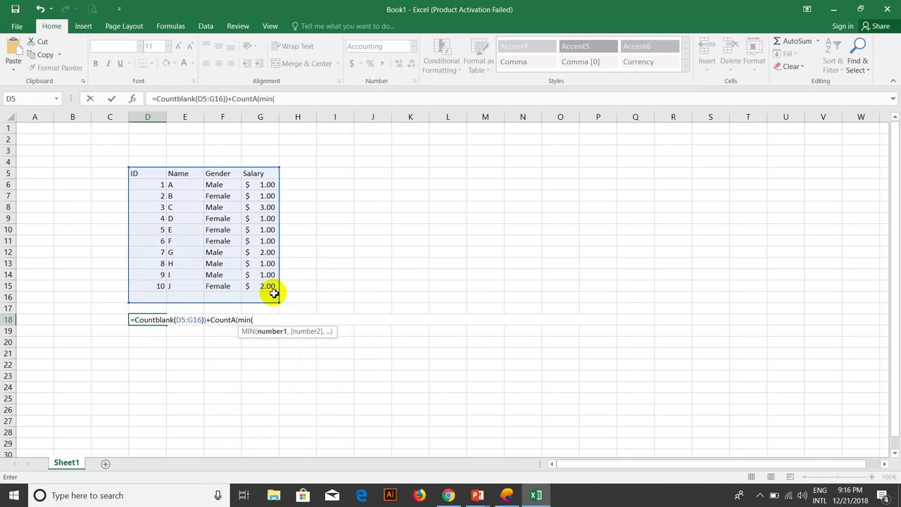
{"action": "type", "text": "Max(m"}
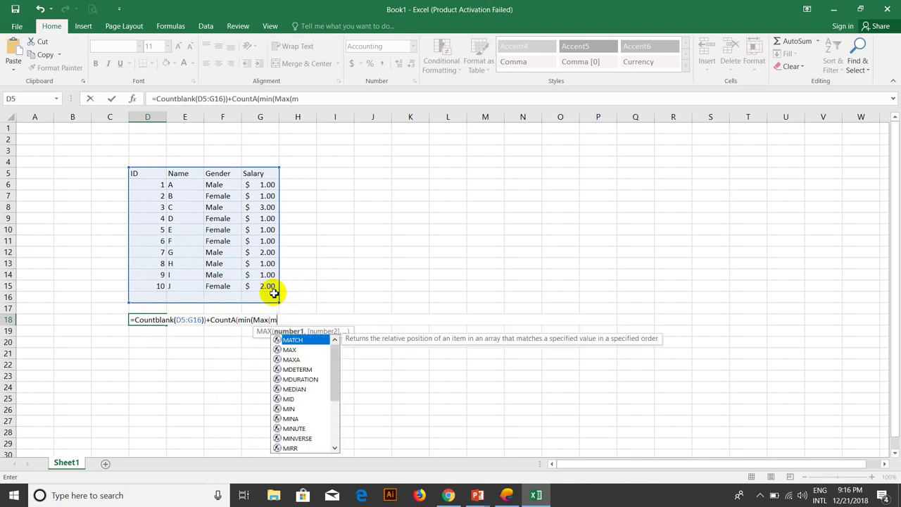
{"action": "type", "text": "in*"}
{"action": "type", "text": "("}
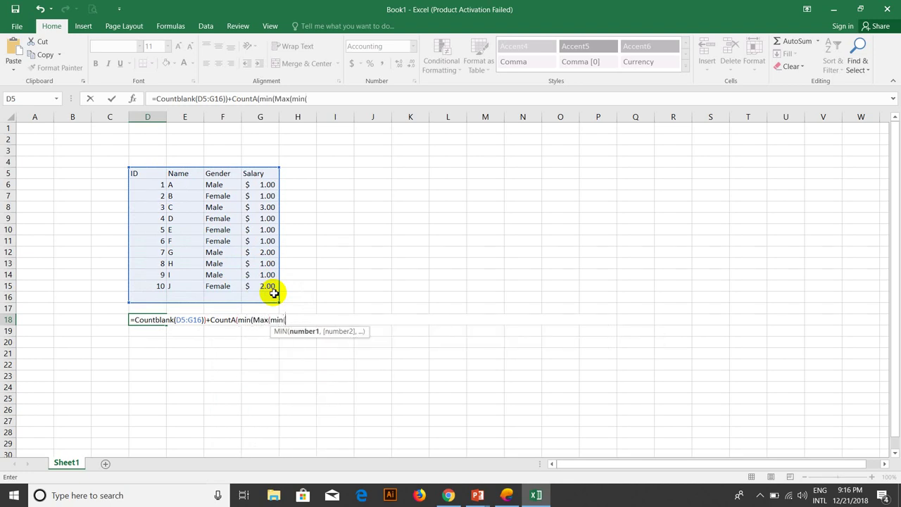
{"action": "type", "text": "count"}
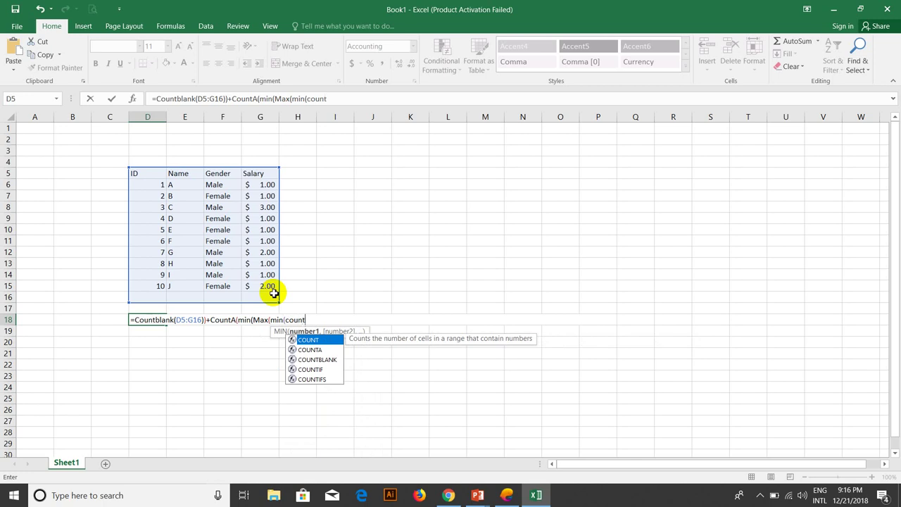
{"action": "type", "text": "A(COun"}
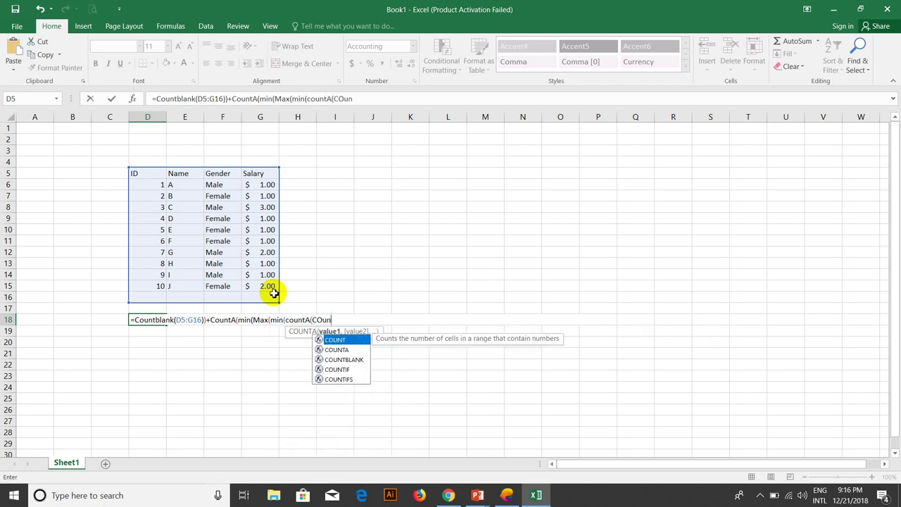
{"action": "key", "text": "BackSpace"}
{"action": "key", "text": "BackSpace"}
{"action": "key", "text": "BackSpace"}
Step: Nest three Count calls around D5:G16 and close every level with 2,2…,22,22)
{"action": "type", "text": "ou"}
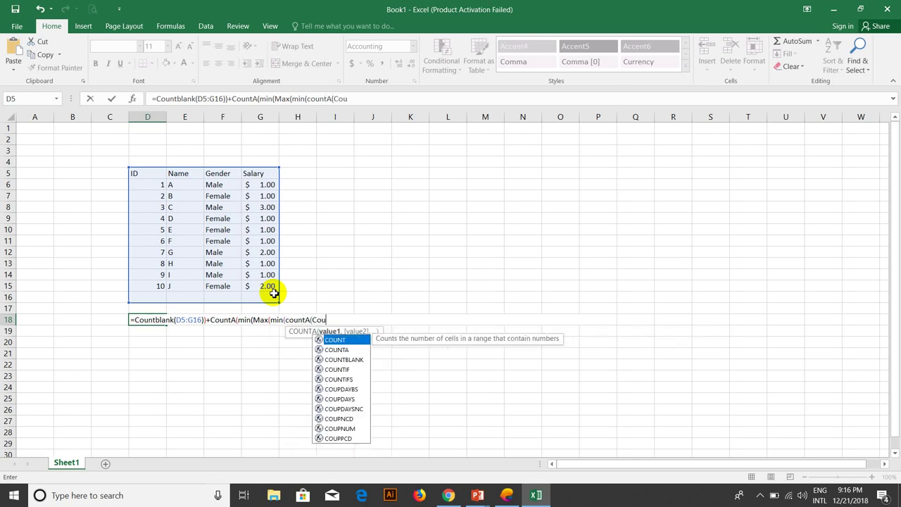
{"action": "type", "text": "nt"}
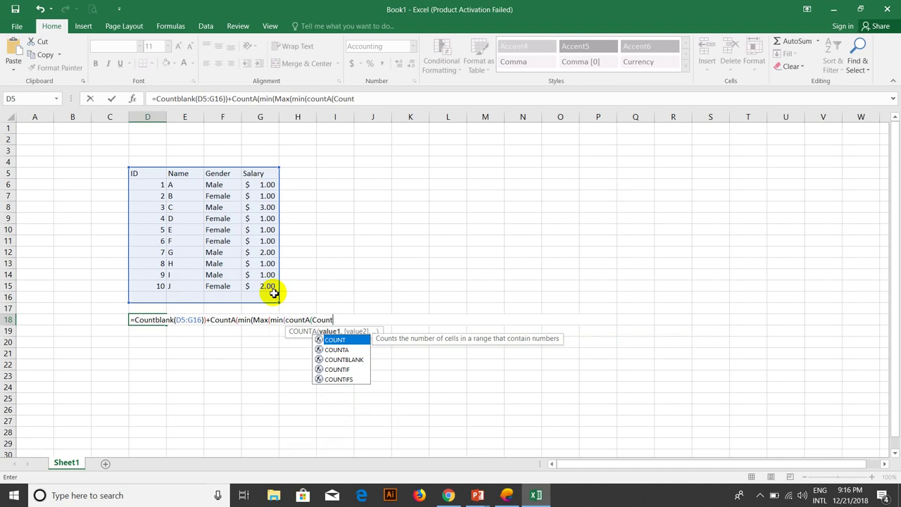
{"action": "type", "text": "(Cou"}
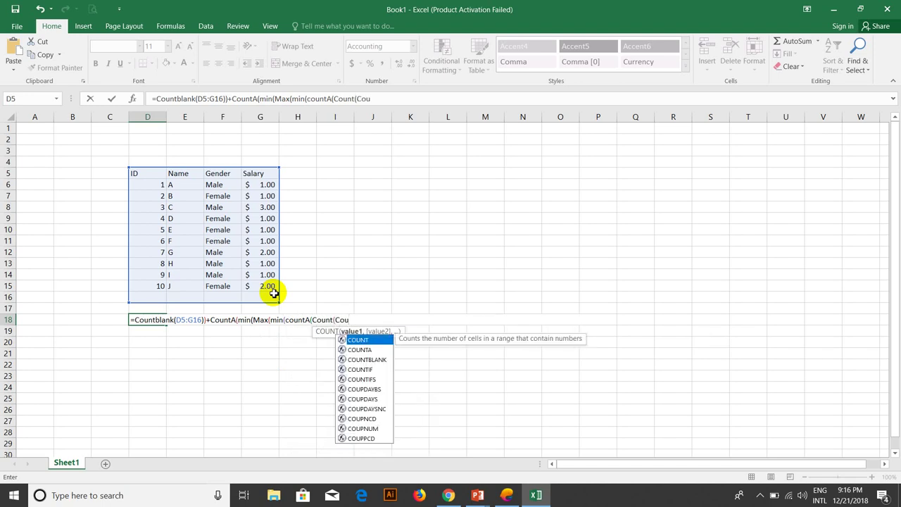
{"action": "type", "text": "nt*"}
{"action": "key", "text": "BackSpace"}
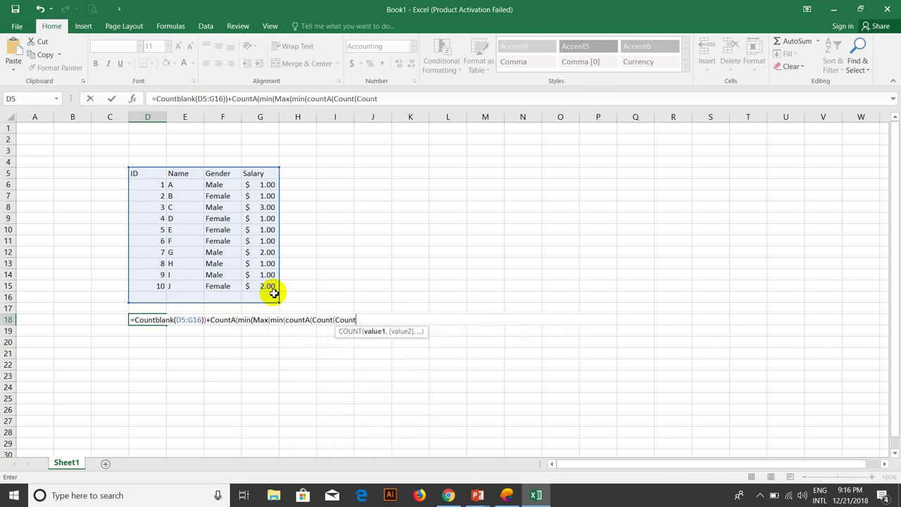
{"action": "type", "text": "(COunt("}
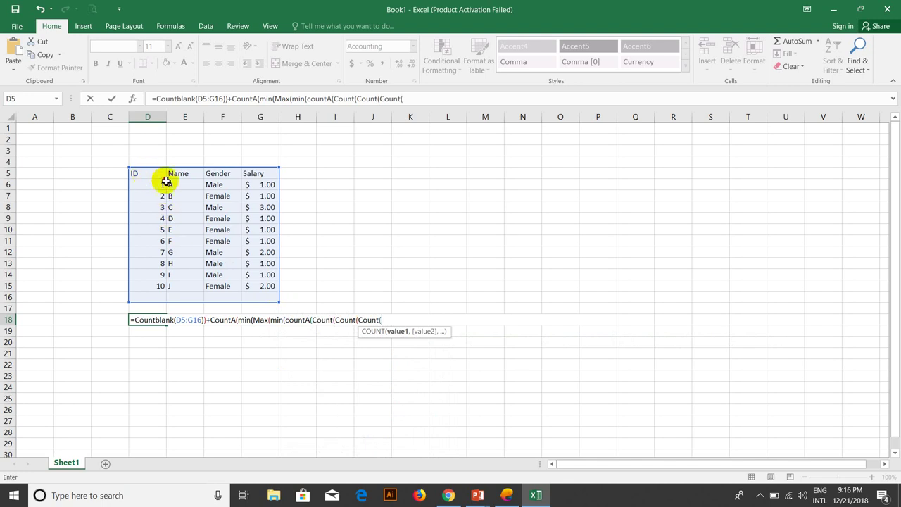
{"action": "left_click_drag", "start_coordinate": [147, 177], "coordinate": [264, 293]}
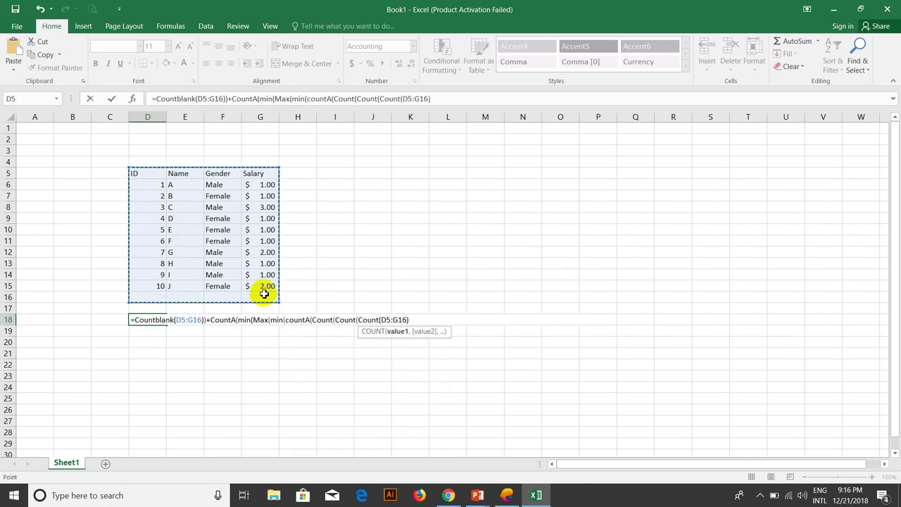
{"action": "type", "text": ",2"}
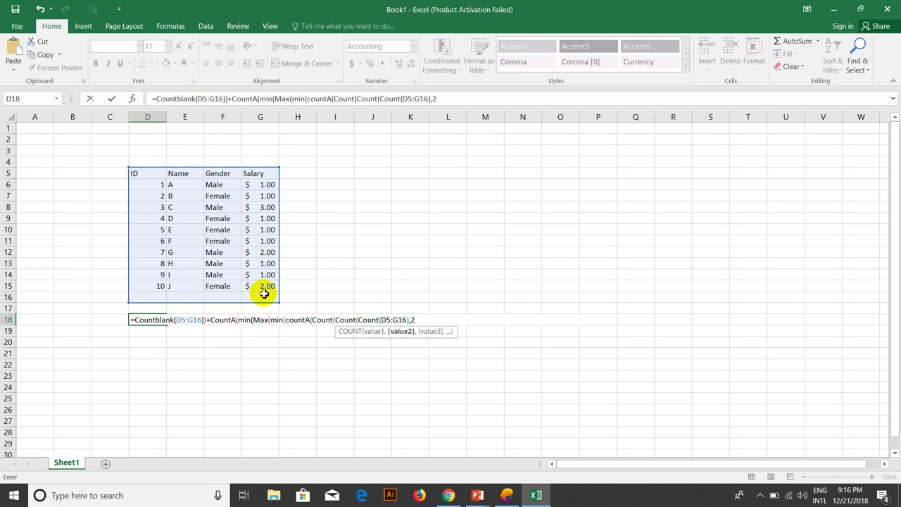
{"action": "type", "text": ",2),2),2"}
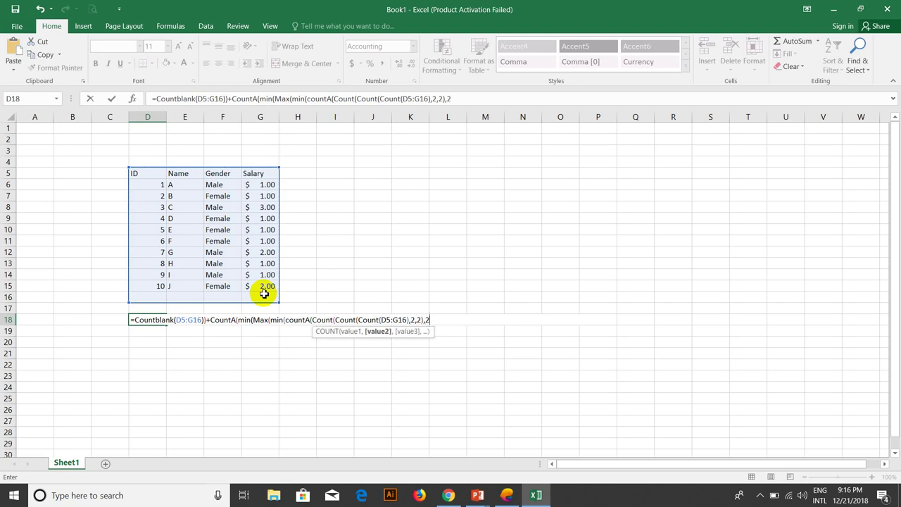
{"action": "type", "text": "),2)"}
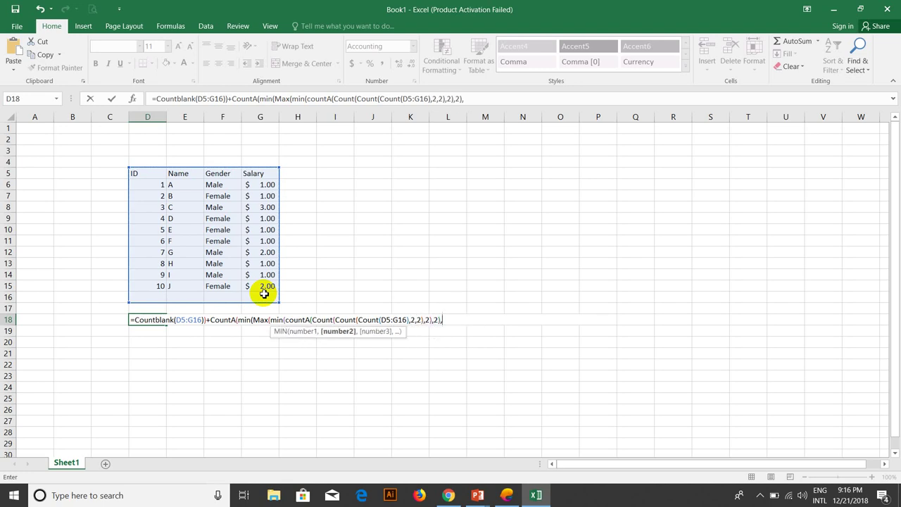
{"action": "type", "text": ",2)"}
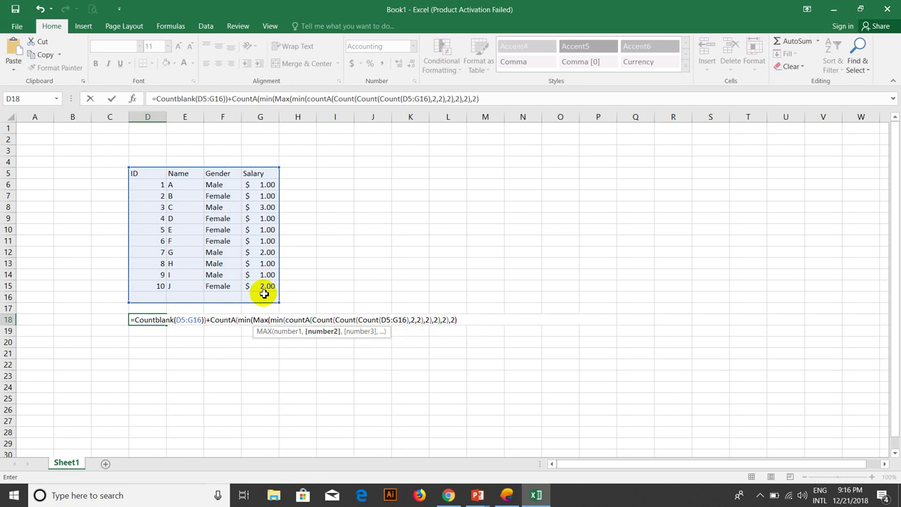
{"action": "type", "text": ",22,22"}
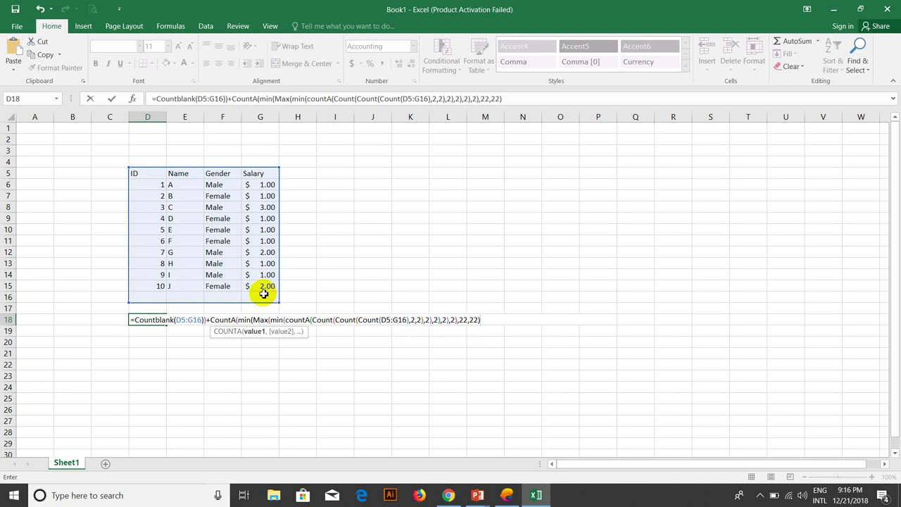
{"action": "left_click", "coordinate": [209, 319]}
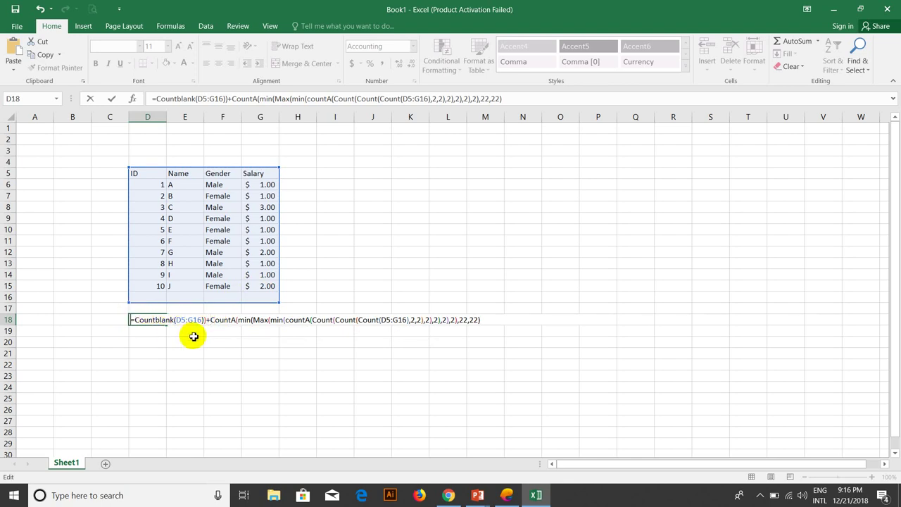
{"action": "type", "text": "'"}
Step: Commit D18, then delete its leading apostrophe and re-enter it, triggering the formula-problem warning
{"action": "key", "text": "Return"}
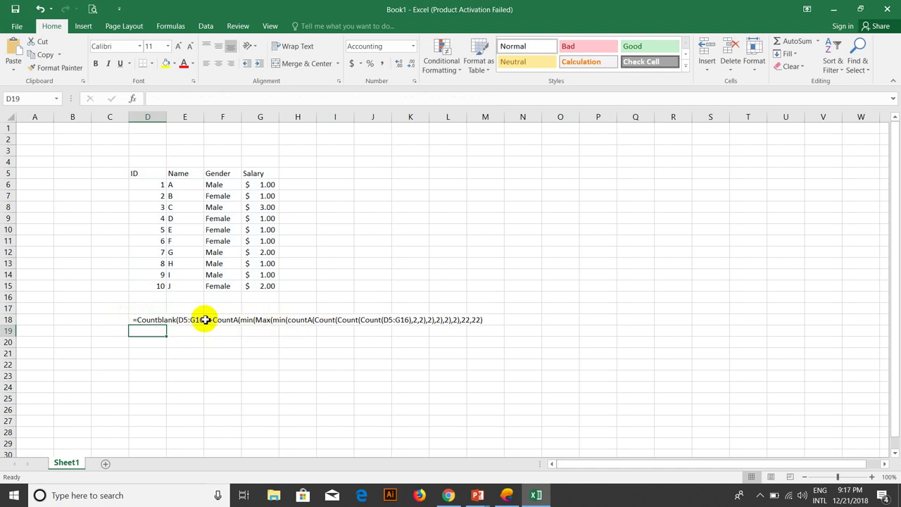
{"action": "double_click", "coordinate": [186, 317]}
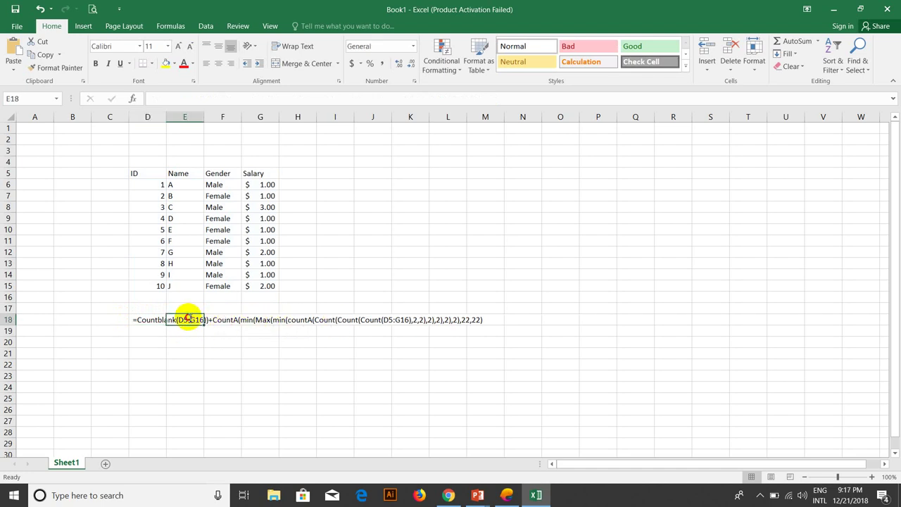
{"action": "left_click", "coordinate": [140, 318]}
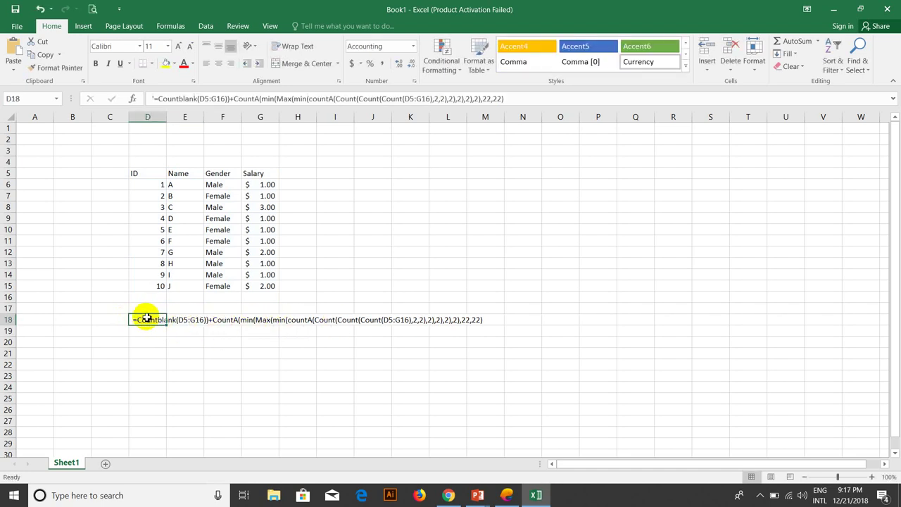
{"action": "double_click", "coordinate": [147, 318]}
{"action": "left_click_drag", "start_coordinate": [212, 318], "coordinate": [485, 326]}
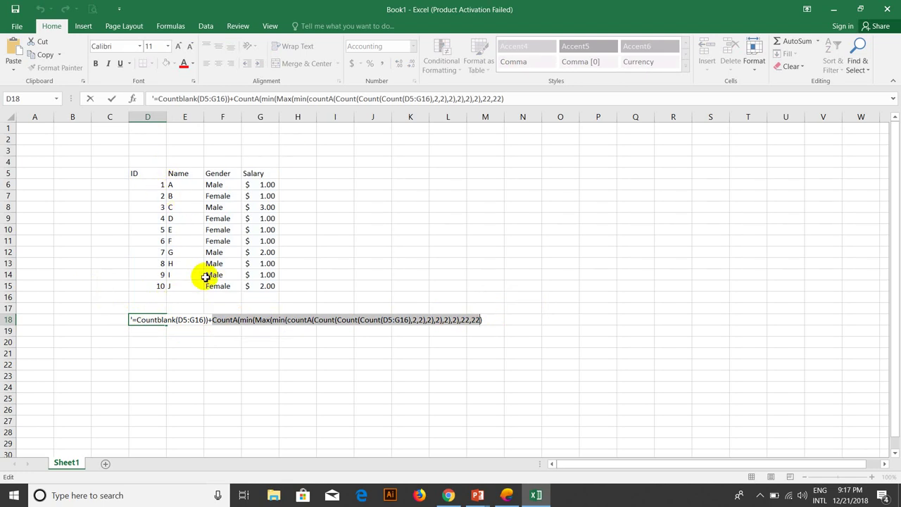
{"action": "left_click", "coordinate": [133, 320]}
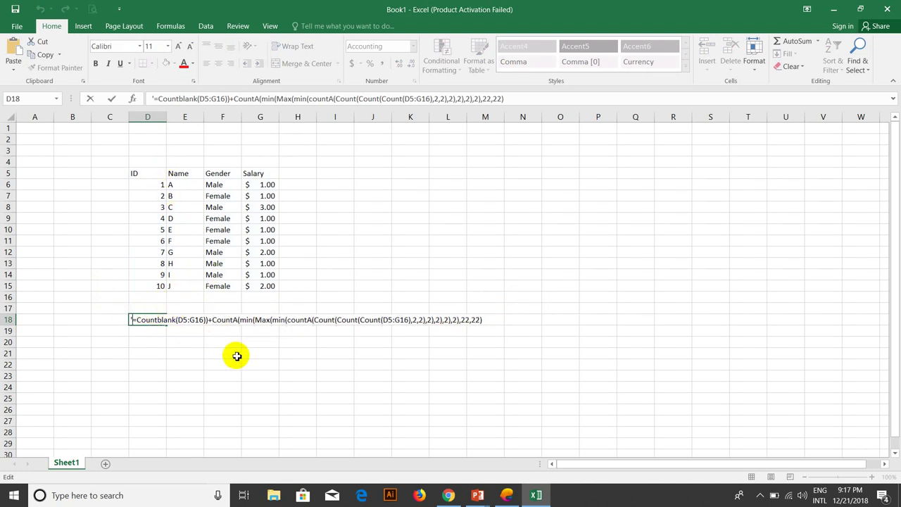
{"action": "key", "text": "Delete"}
{"action": "key", "text": "Return"}
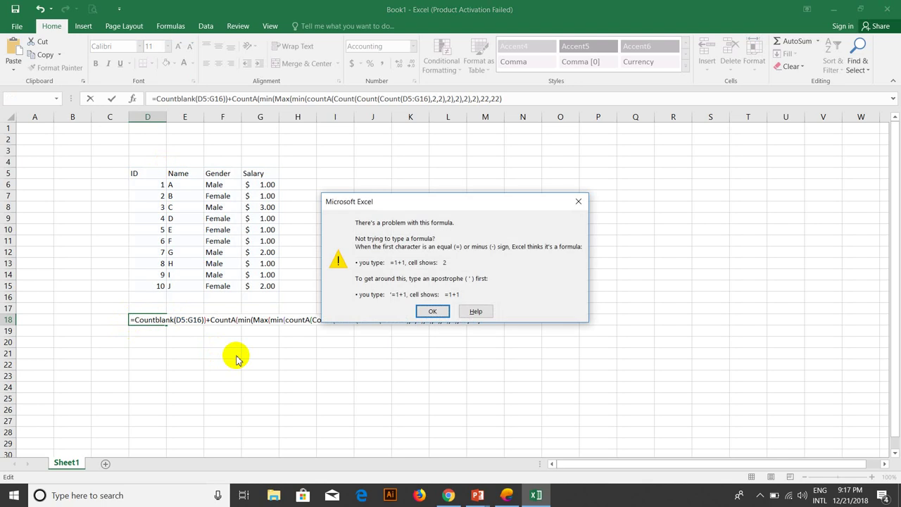
Step: Dismiss the warning and restore D18's Countblank/CountA formula as apostrophe-prefixed plain text
{"action": "left_click", "coordinate": [435, 311]}
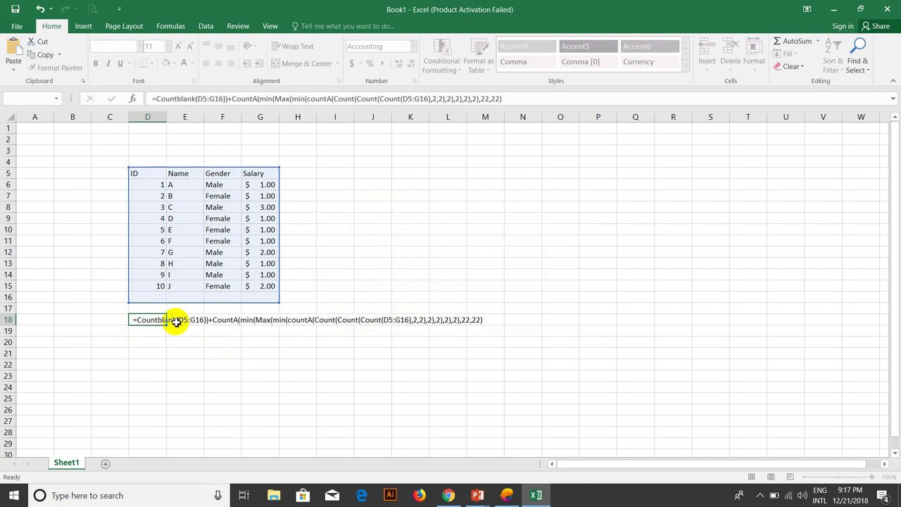
{"action": "left_click", "coordinate": [177, 323]}
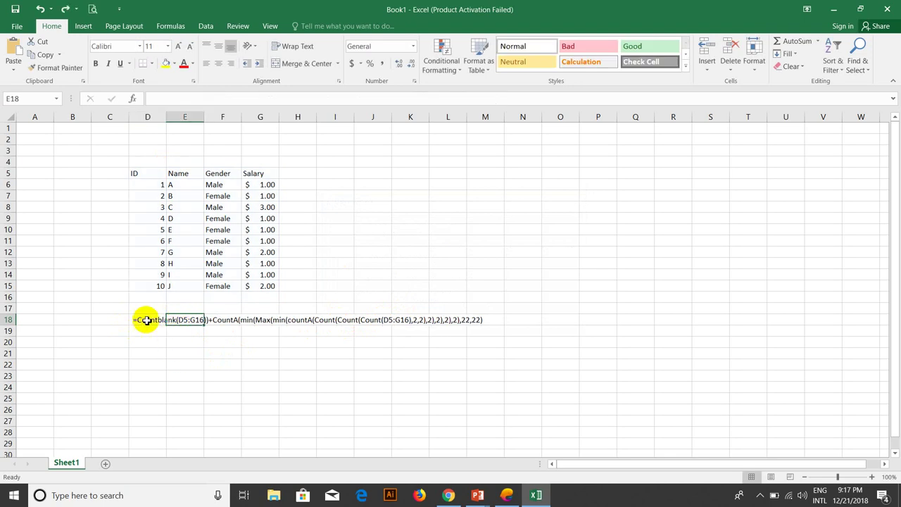
{"action": "left_click", "coordinate": [144, 321]}
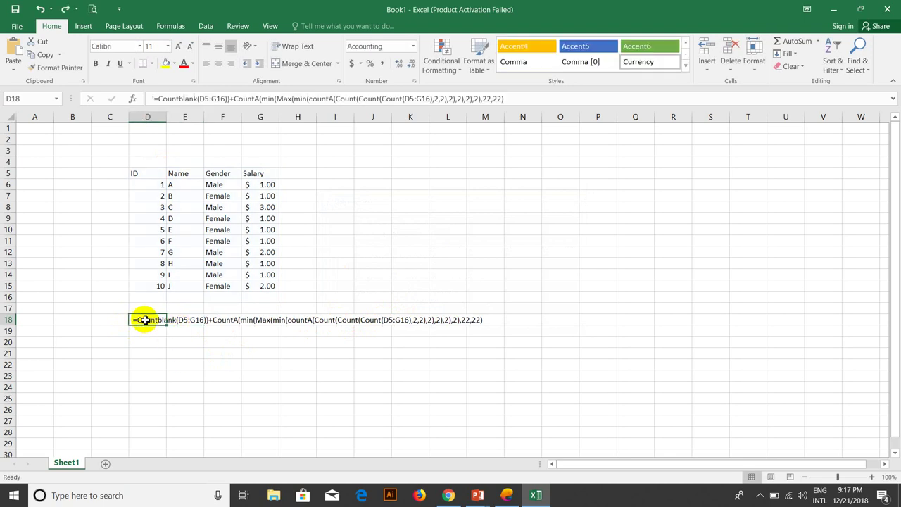
{"action": "type", "text": "=COUNTA(COUNT(MIN(MAX(MIN(MAX(COUNT(COUNTA(D6:G15,2,1000),2000,2000),1000,1000),2000),2000),1000,1000),2000),2000,1000)"}
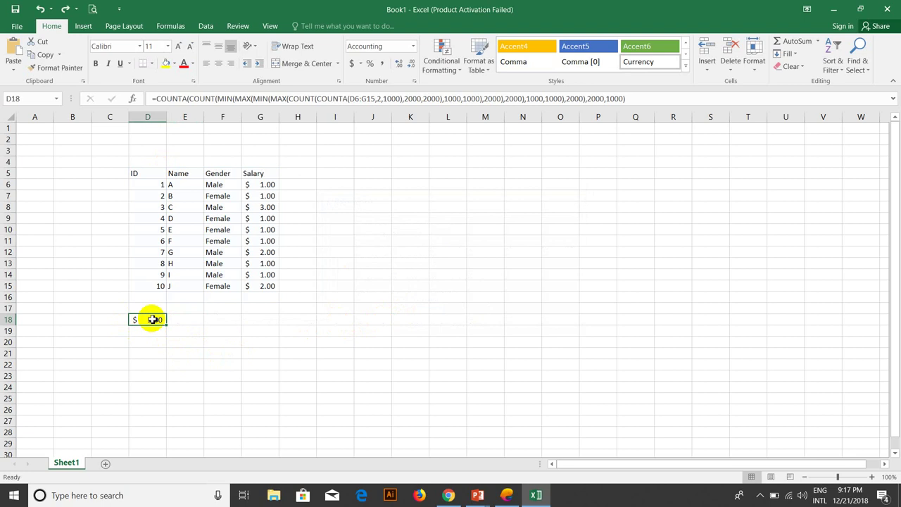
{"action": "type", "text": "'=Countblank(D5:G16))+CountA(min(Max(min(countA(Count(Count(Count(D5:G16),2,2),2),2),2),2),22,22)"}
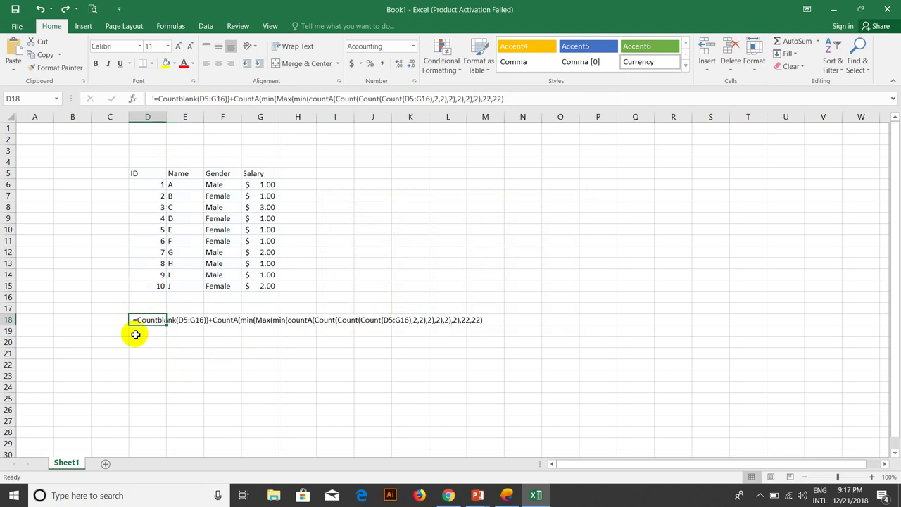
Step: Insert Count( before D5:G16 inside Countblank in D18 and commit the edit
{"action": "double_click", "coordinate": [147, 320]}
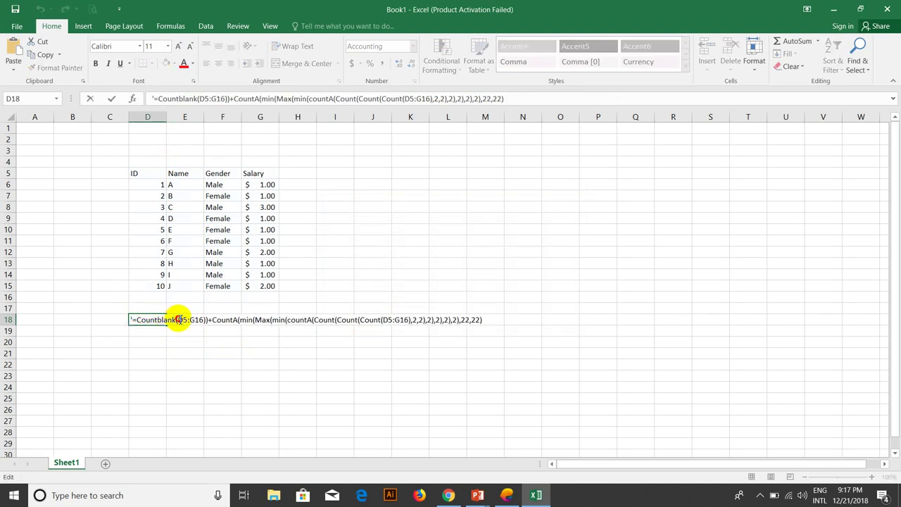
{"action": "left_click", "coordinate": [177, 320]}
{"action": "type", "text": "Xx"}
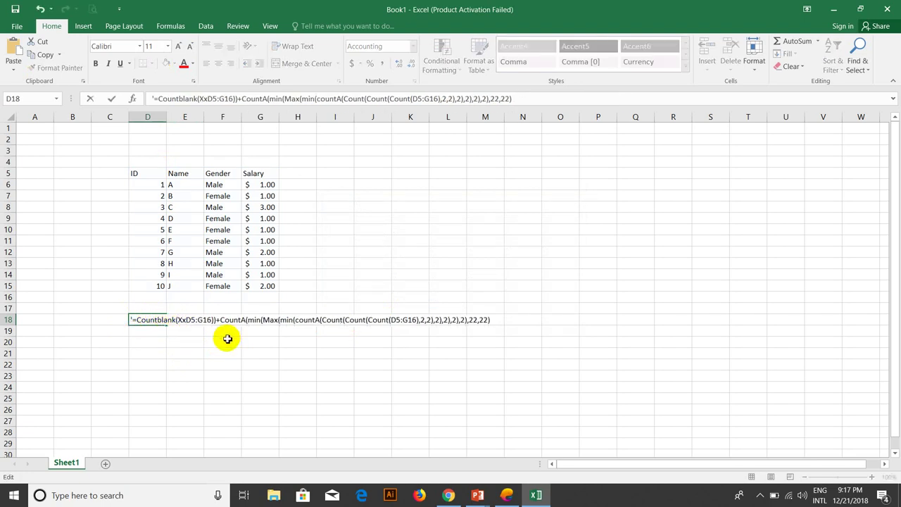
{"action": "key", "text": "BackSpace"}
{"action": "key", "text": "BackSpace"}
{"action": "type", "text": "Cun"}
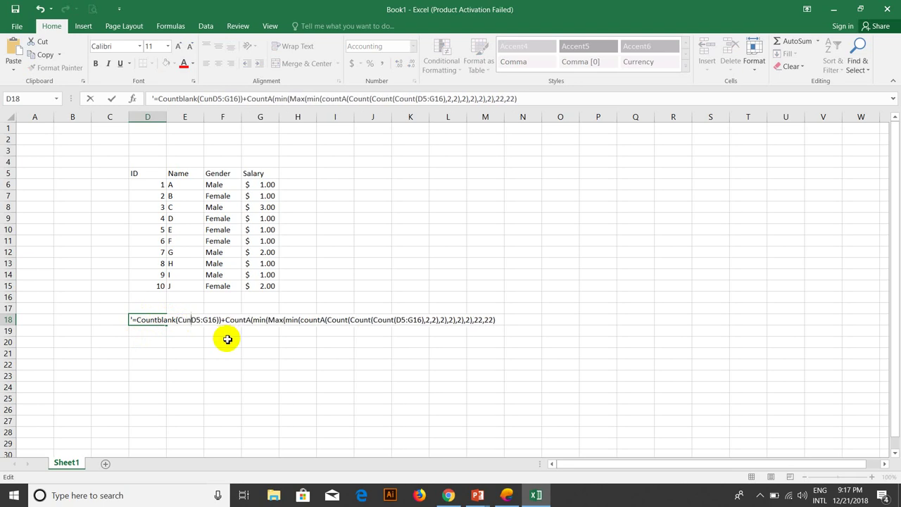
{"action": "type", "text": "u"}
{"action": "type", "text": "unt"}
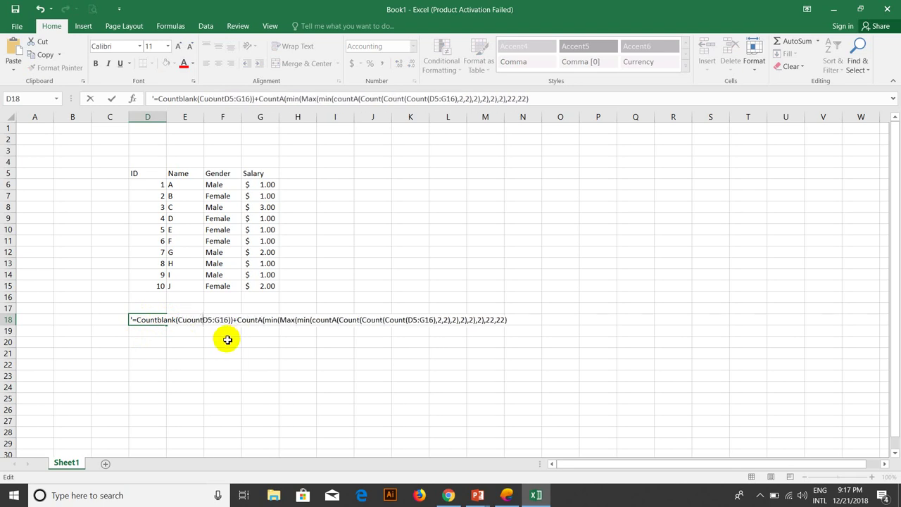
{"action": "key", "text": "BackSpace"}
{"action": "key", "text": "BackSpace"}
{"action": "key", "text": "BackSpace"}
{"action": "key", "text": "BackSpace"}
{"action": "key", "text": "BackSpace"}
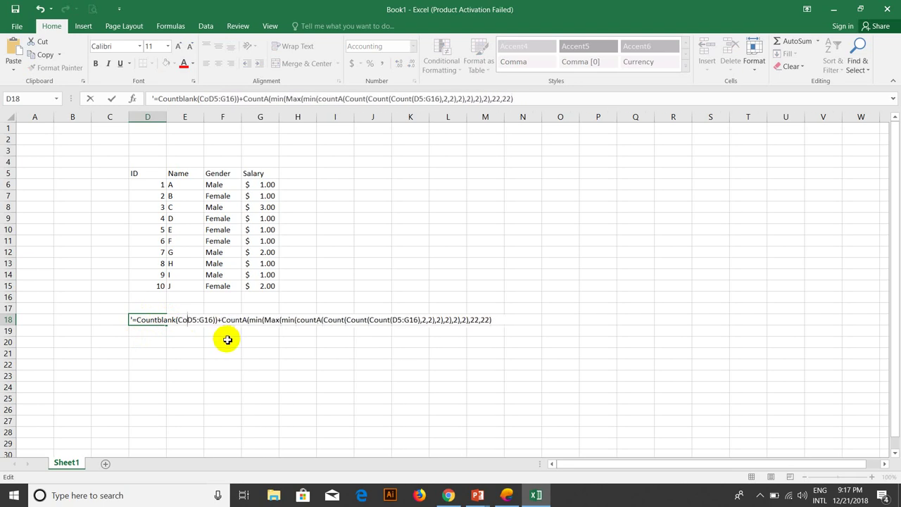
{"action": "type", "text": "ount*"}
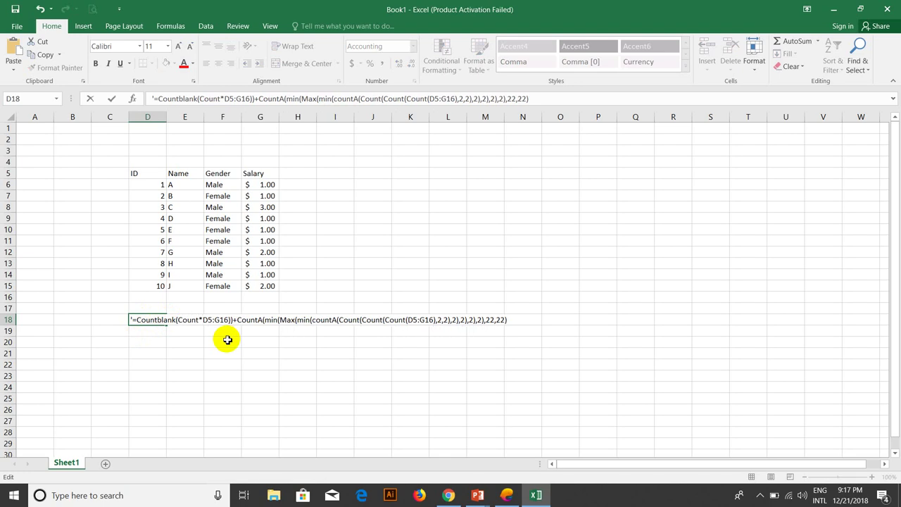
{"action": "key", "text": "BackSpace"}
{"action": "type", "text": "("}
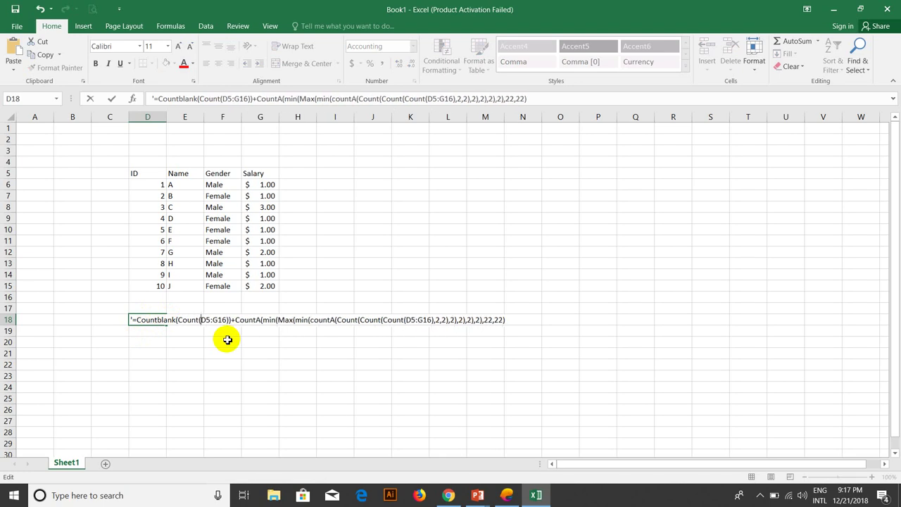
{"action": "key", "text": "Return"}
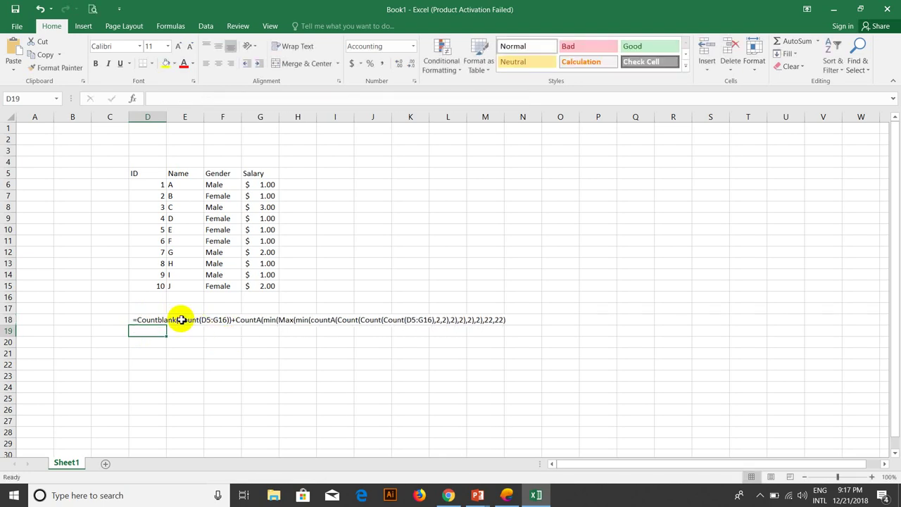
Step: Reopen D18 and delete the formula's leading apostrophe
{"action": "double_click", "coordinate": [176, 319]}
{"action": "double_click", "coordinate": [132, 318]}
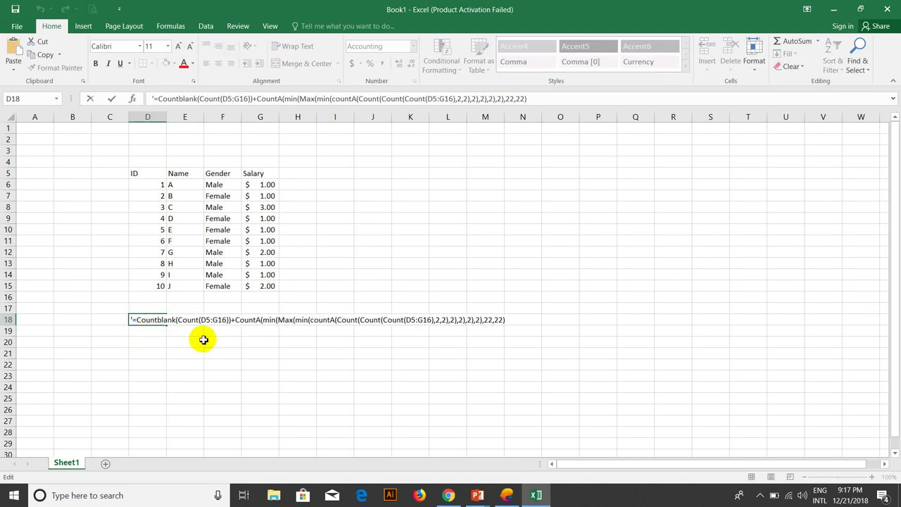
{"action": "key", "text": "BackSpace"}
{"action": "key", "text": "Return"}
{"action": "key", "text": "Return"}
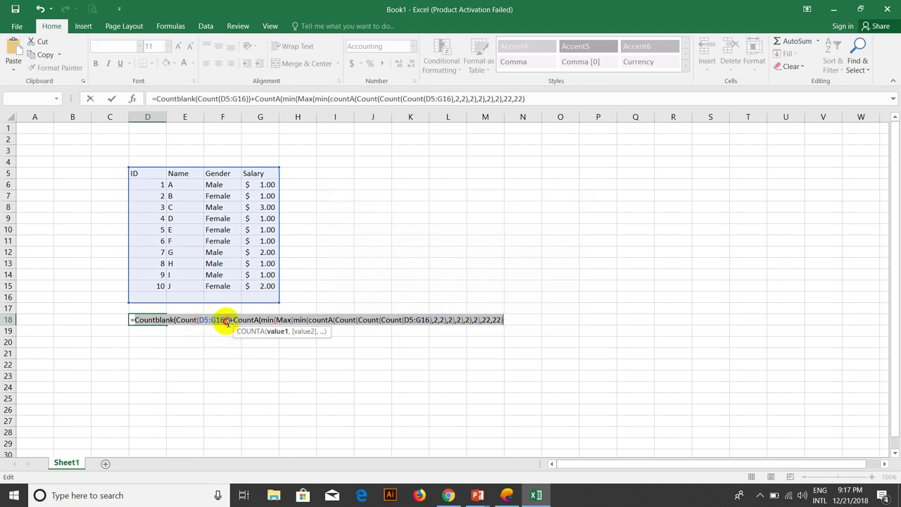
{"action": "left_click", "coordinate": [227, 320]}
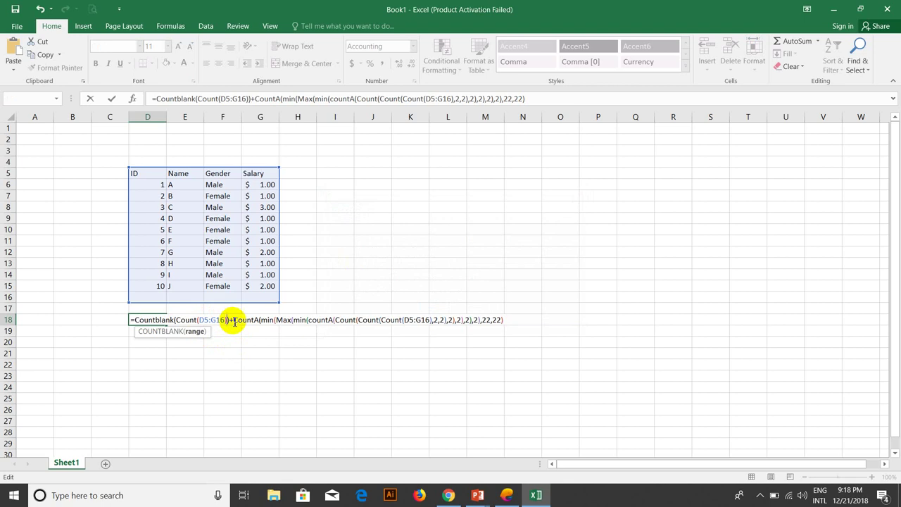
{"action": "key", "text": "Return"}
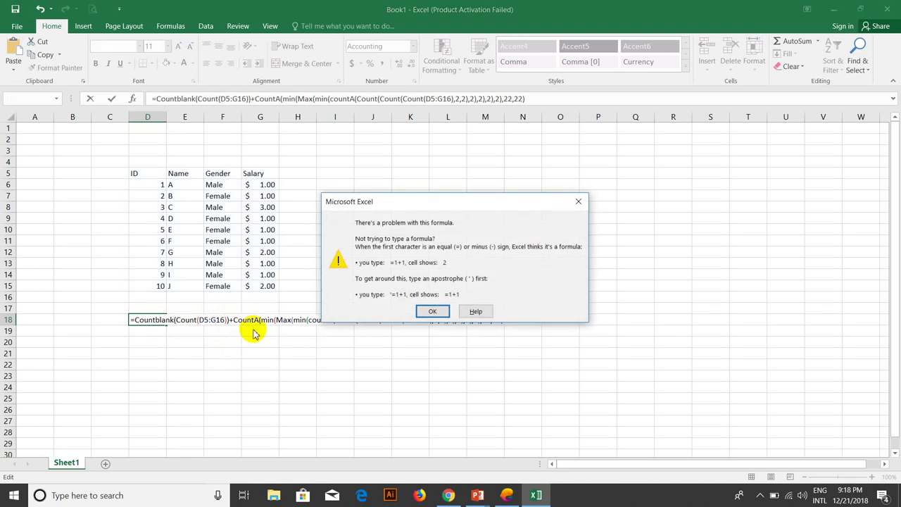
{"action": "key", "text": "Return"}
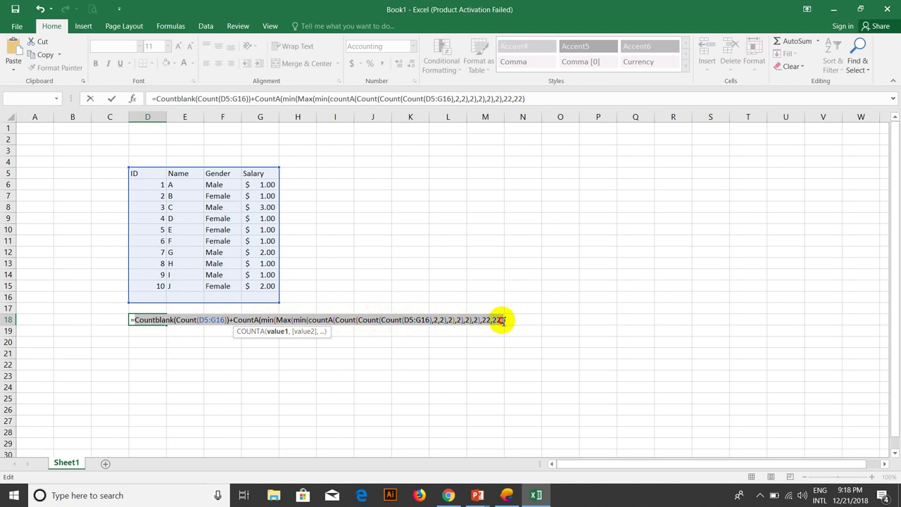
Step: Delete the trailing ,22,22 arguments from D18's formula and dismiss the resulting error
{"action": "left_click_drag", "start_coordinate": [503, 320], "coordinate": [490, 320]}
{"action": "key", "text": "BackSpace"}
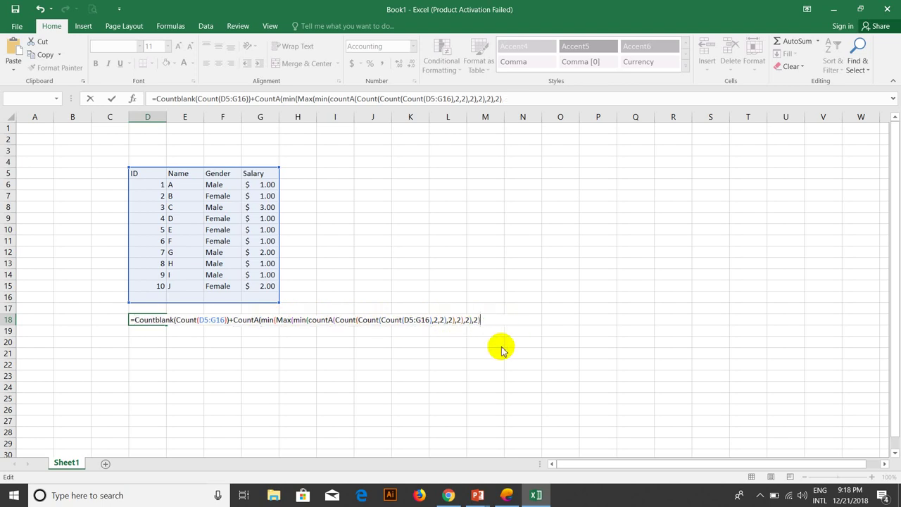
{"action": "key", "text": "Return"}
{"action": "left_click", "coordinate": [431, 311]}
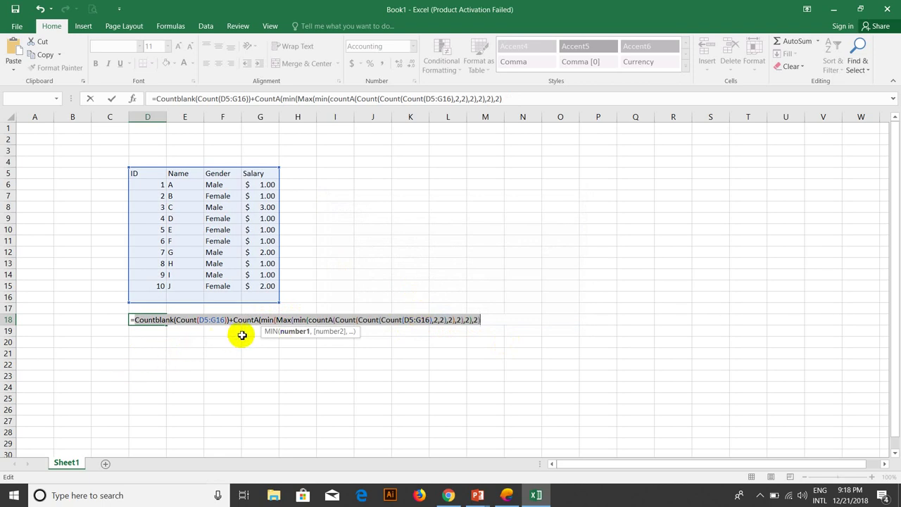
Step: Check the argument tooltips of the outer COUNTA, MAX and inner COUNTA functions
{"action": "left_click", "coordinate": [260, 319]}
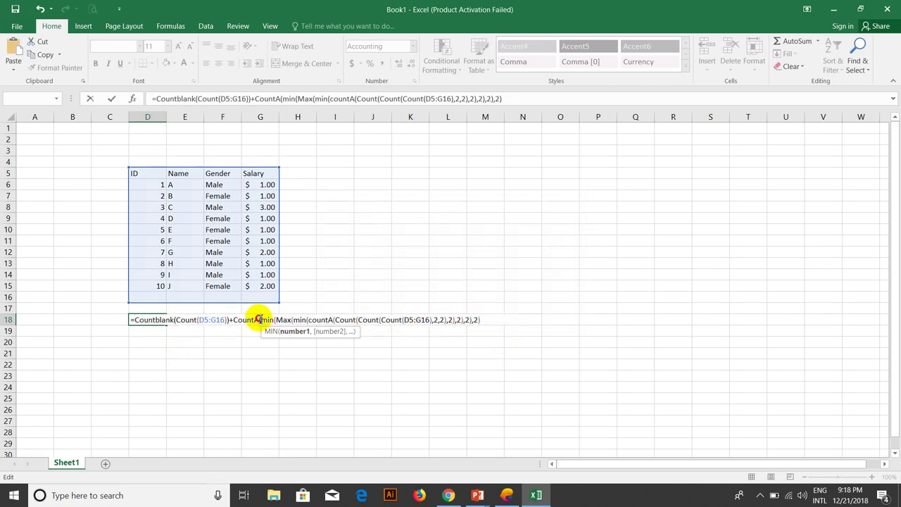
{"action": "left_click", "coordinate": [262, 319]}
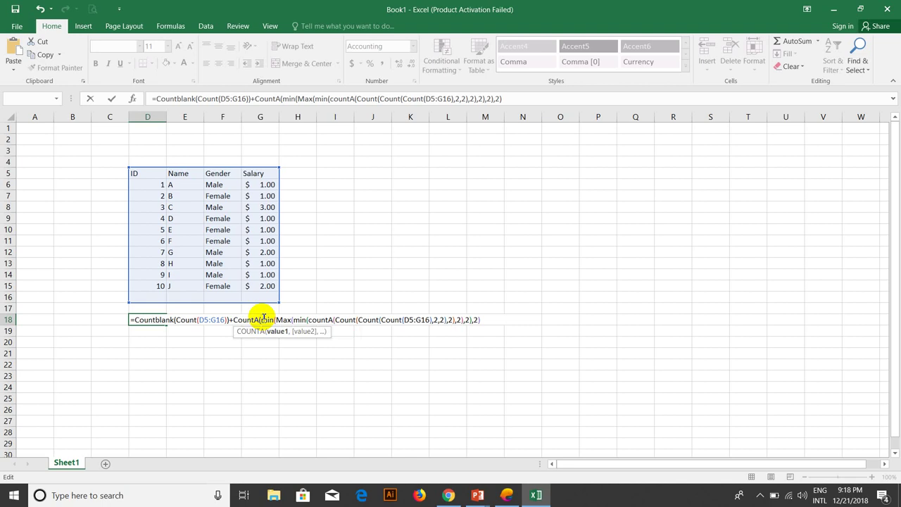
{"action": "left_click", "coordinate": [260, 319]}
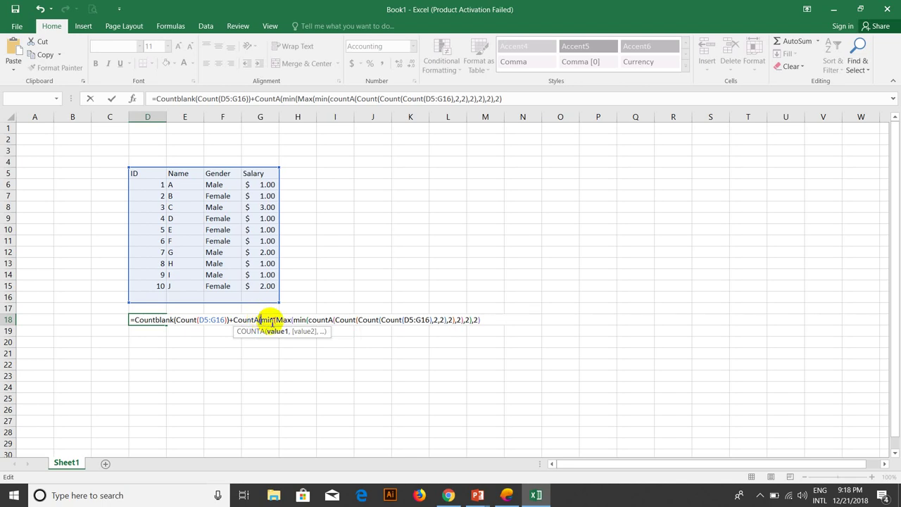
{"action": "left_click", "coordinate": [290, 319]}
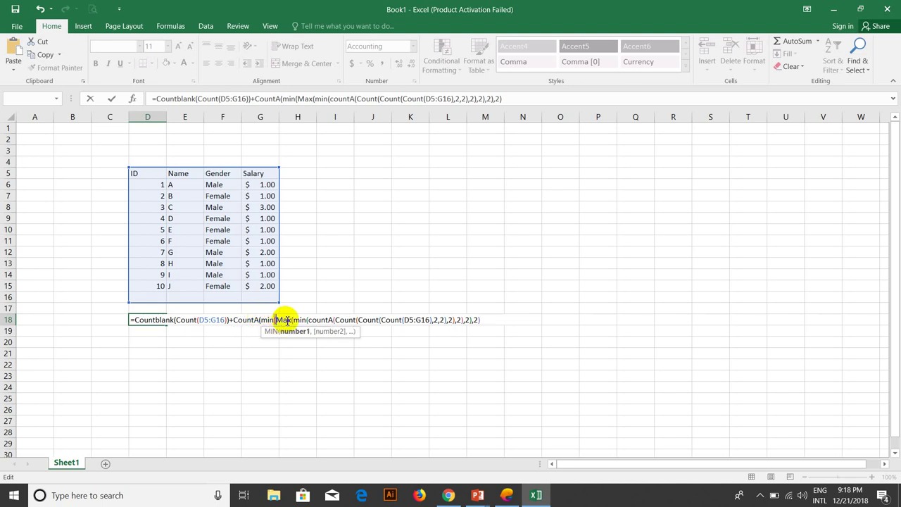
{"action": "left_click", "coordinate": [293, 319]}
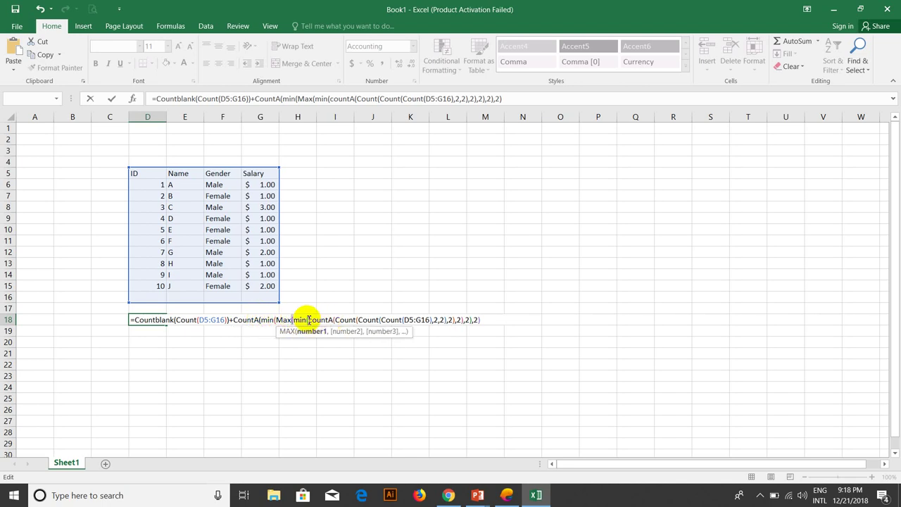
{"action": "left_click", "coordinate": [307, 319]}
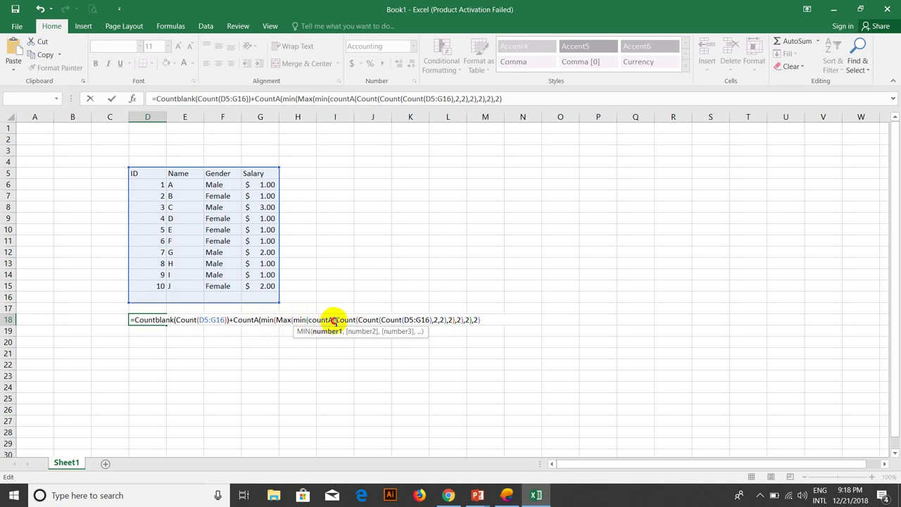
{"action": "left_click", "coordinate": [336, 319]}
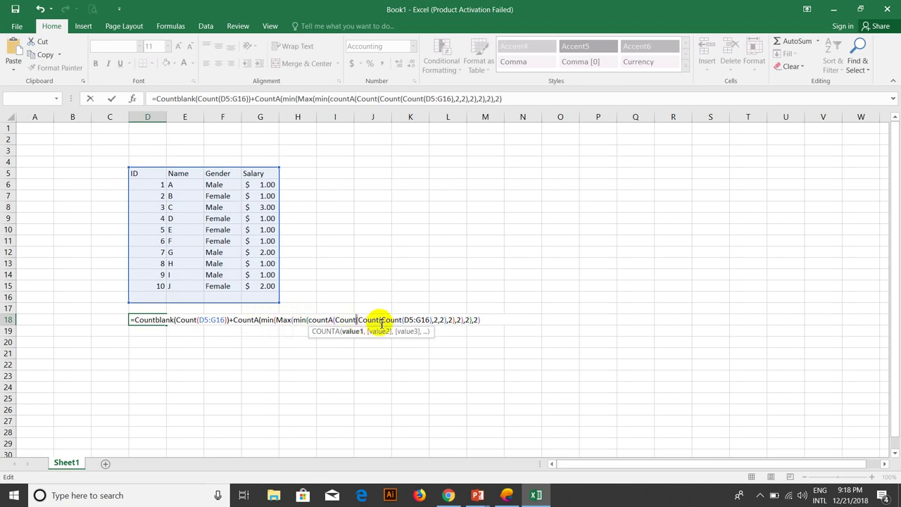
Step: Step from the innermost COUNT outward through the nested functions to the formula's end
{"action": "left_click", "coordinate": [380, 320]}
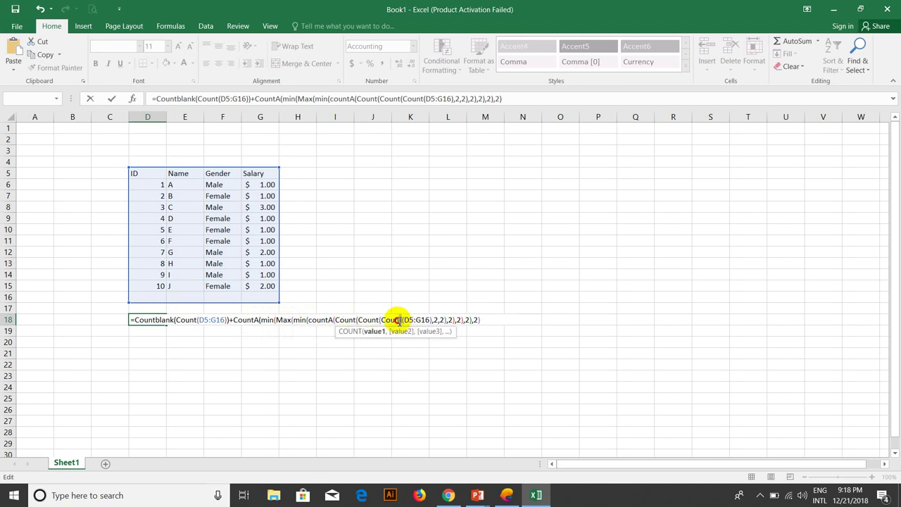
{"action": "left_click", "coordinate": [431, 319]}
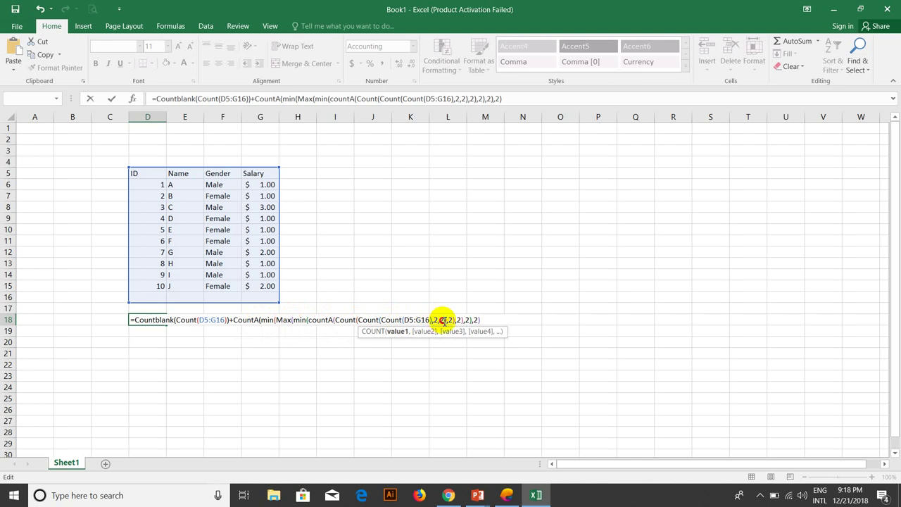
{"action": "left_click", "coordinate": [447, 320]}
{"action": "left_click", "coordinate": [457, 320]}
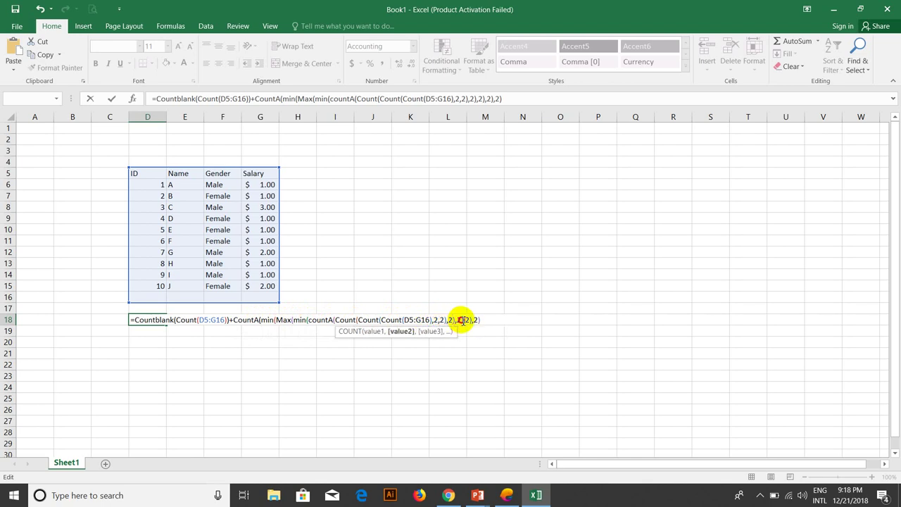
{"action": "left_click", "coordinate": [463, 320]}
{"action": "left_click", "coordinate": [468, 320]}
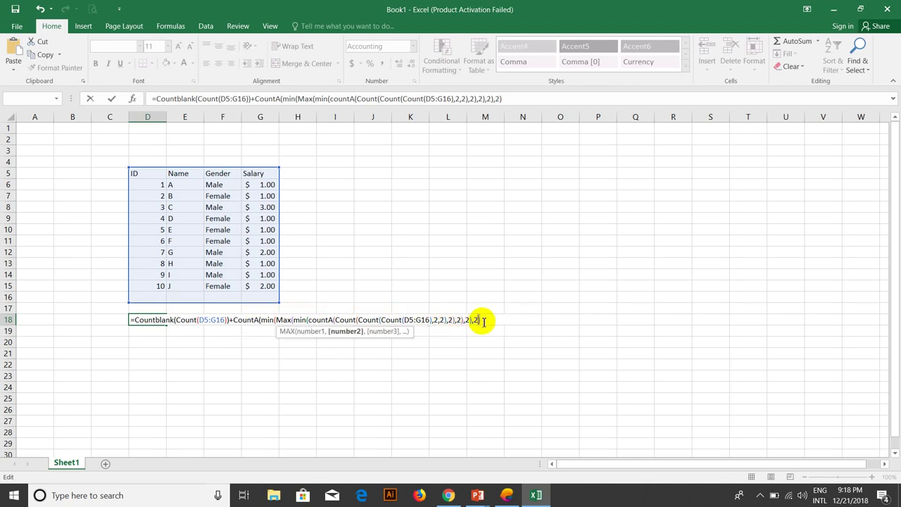
{"action": "left_click", "coordinate": [473, 320]}
Step: Append ,200,2),2000) to D18's formula tail and enter it, hitting the formula warning again
{"action": "left_click", "coordinate": [480, 320]}
{"action": "type", "text": ",2"}
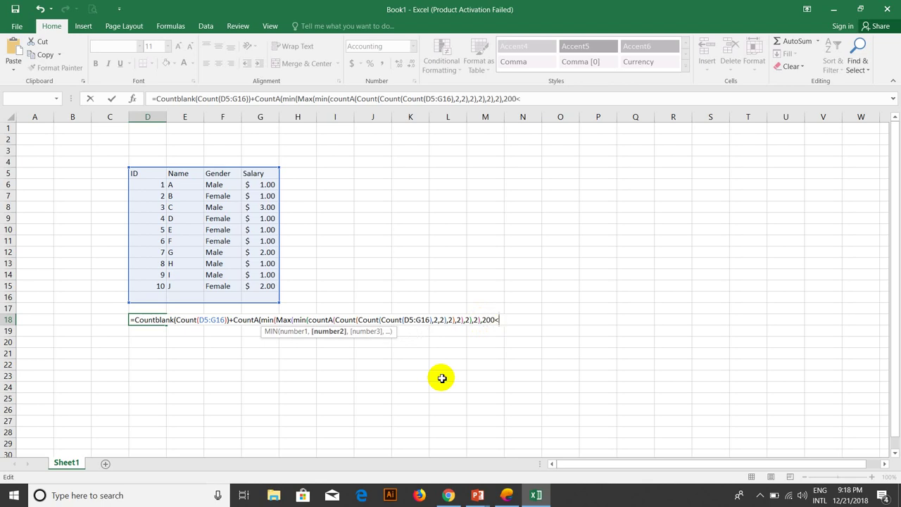
{"action": "type", "text": ","}
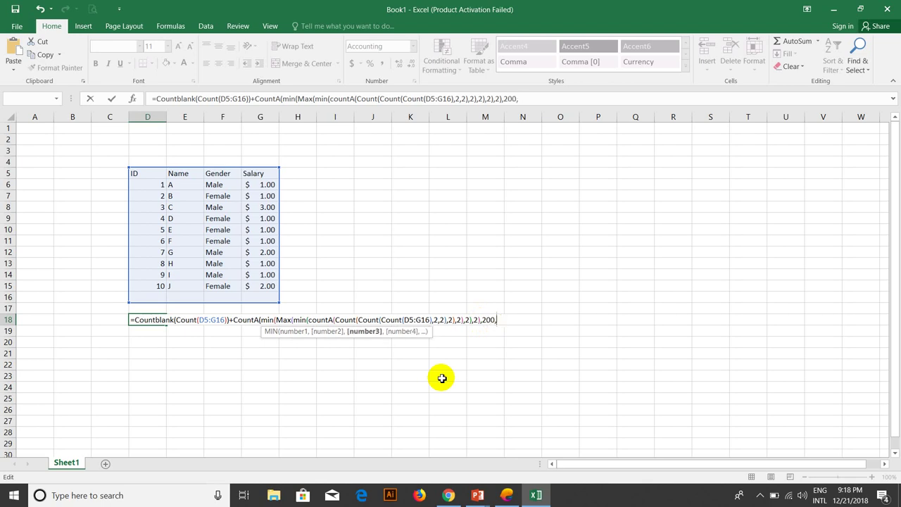
{"action": "key", "text": "Delete"}
{"action": "type", "text": ",2000"}
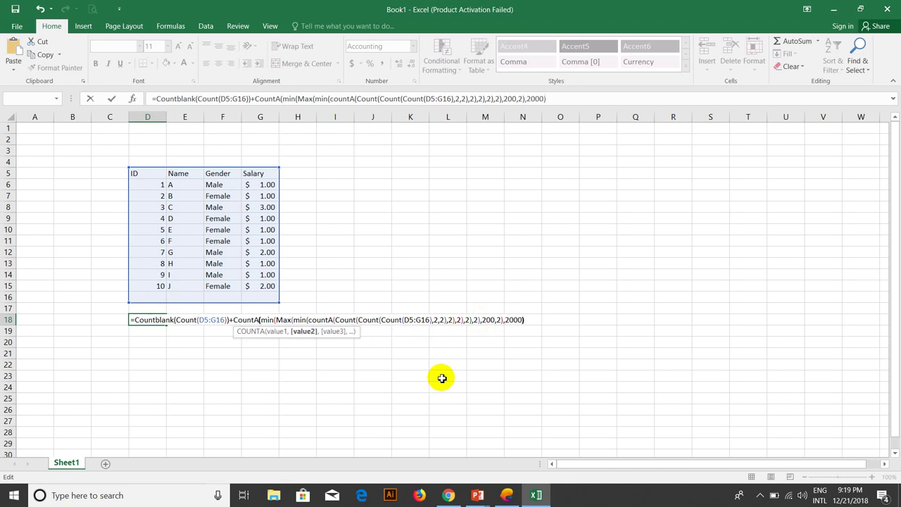
{"action": "key", "text": "Return"}
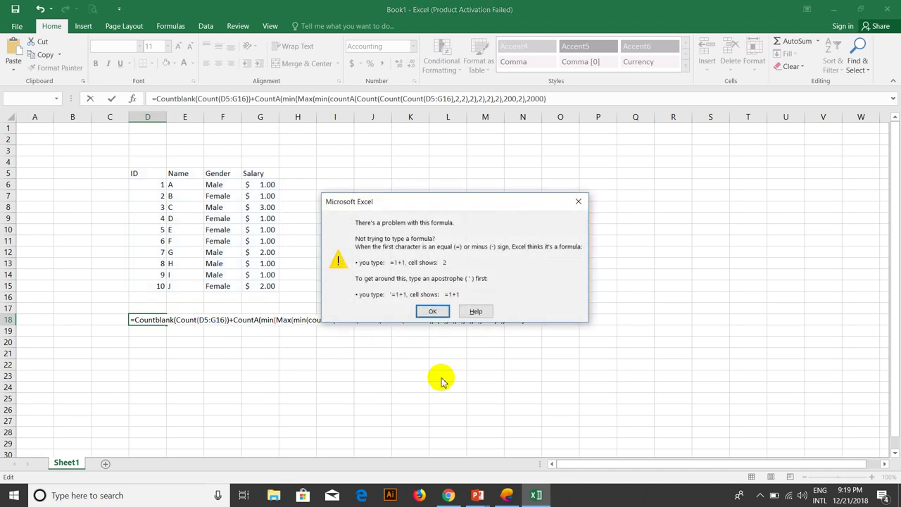
Step: Remove the Count( wrapper and extra ) around D5:G16 inside COUNTBLANK, then commit D18
{"action": "key", "text": "Return"}
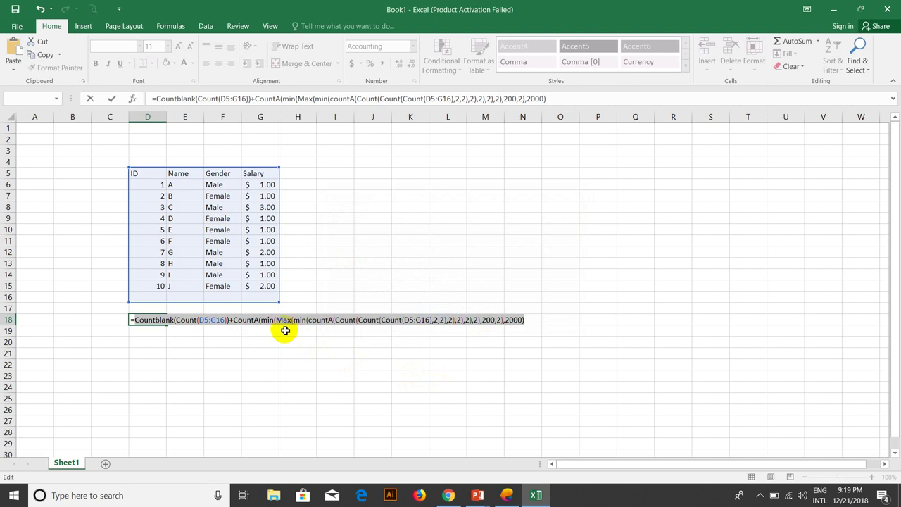
{"action": "left_click", "coordinate": [274, 321]}
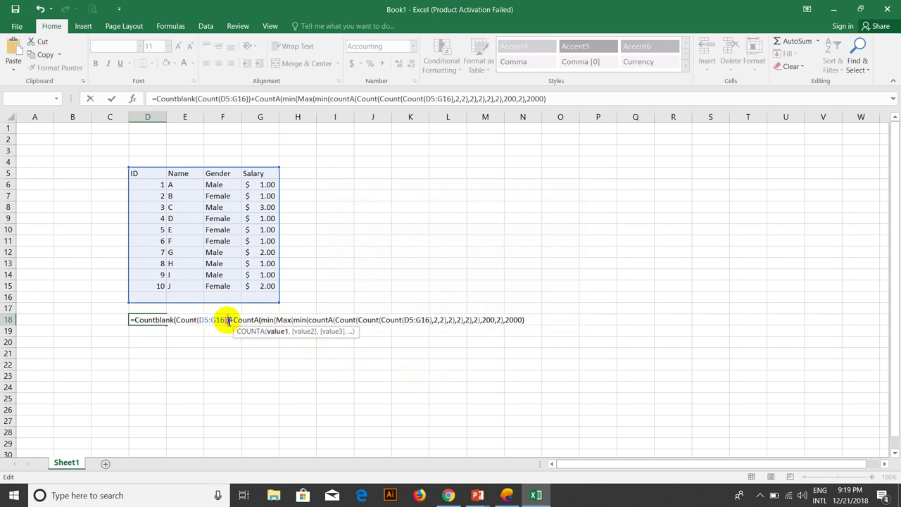
{"action": "left_click", "coordinate": [229, 320]}
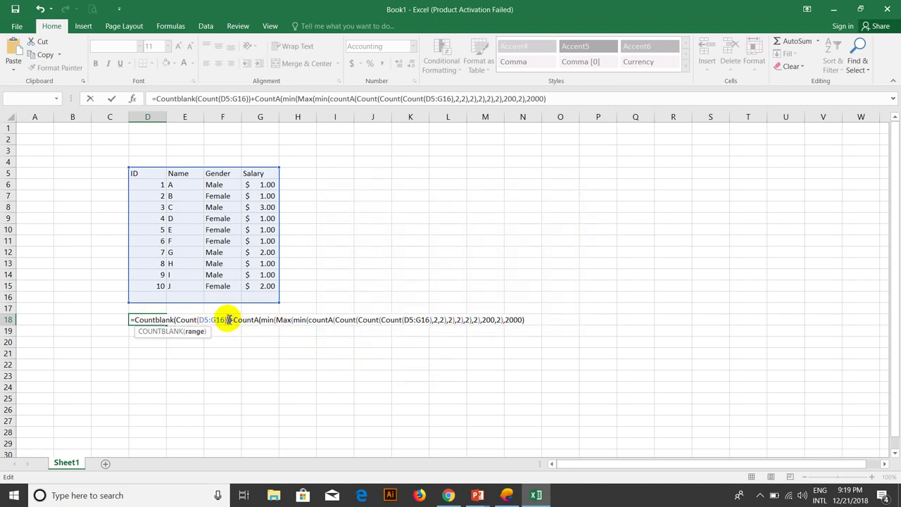
{"action": "left_click", "coordinate": [199, 319]}
{"action": "key", "text": "BackSpace"}
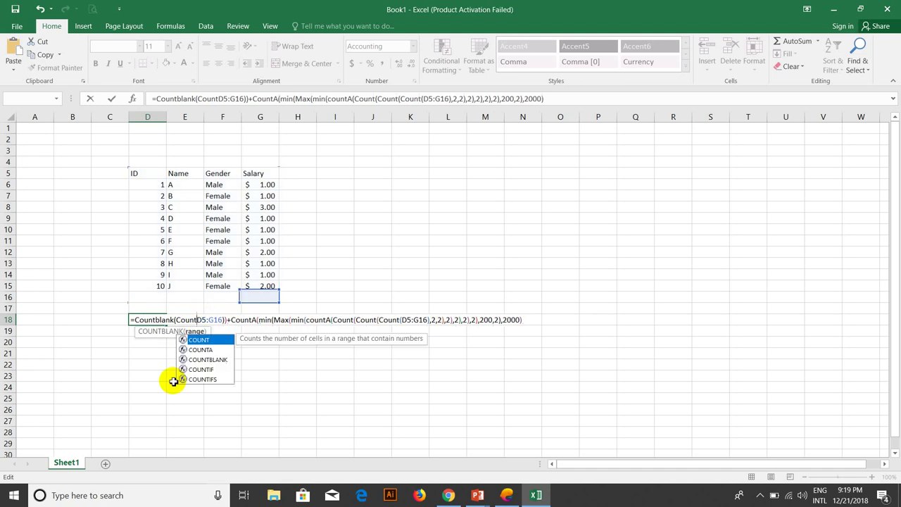
{"action": "key", "text": "BackSpace"}
{"action": "key", "text": "BackSpace"}
{"action": "key", "text": "BackSpace"}
{"action": "key", "text": "BackSpace"}
{"action": "key", "text": "BackSpace"}
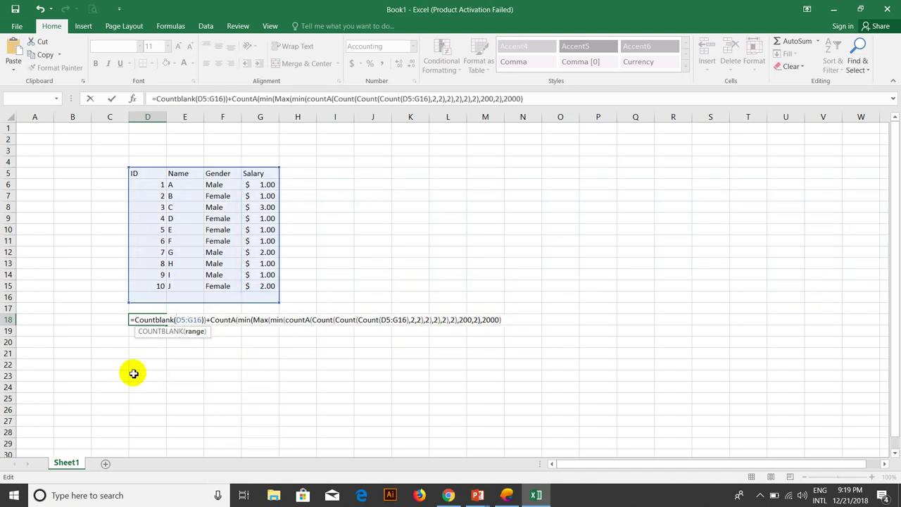
{"action": "left_click", "coordinate": [206, 320]}
{"action": "key", "text": "BackSpace"}
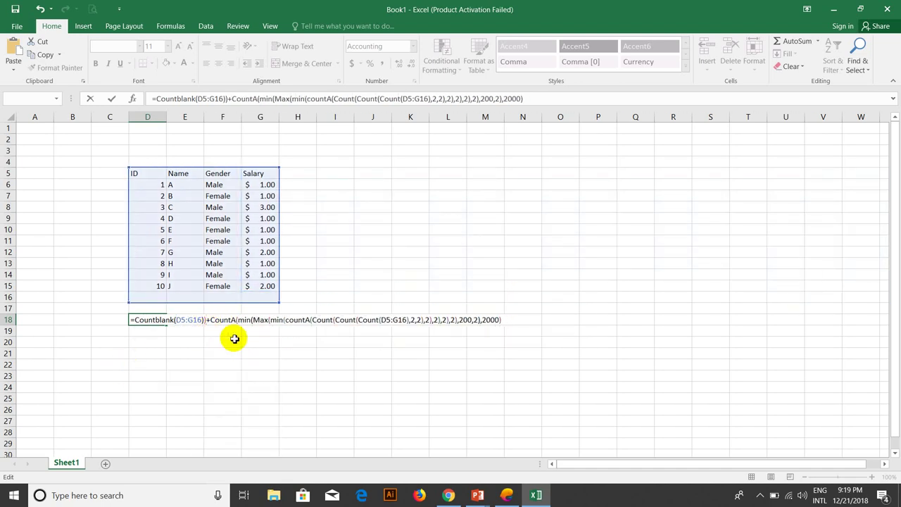
{"action": "key", "text": "Return"}
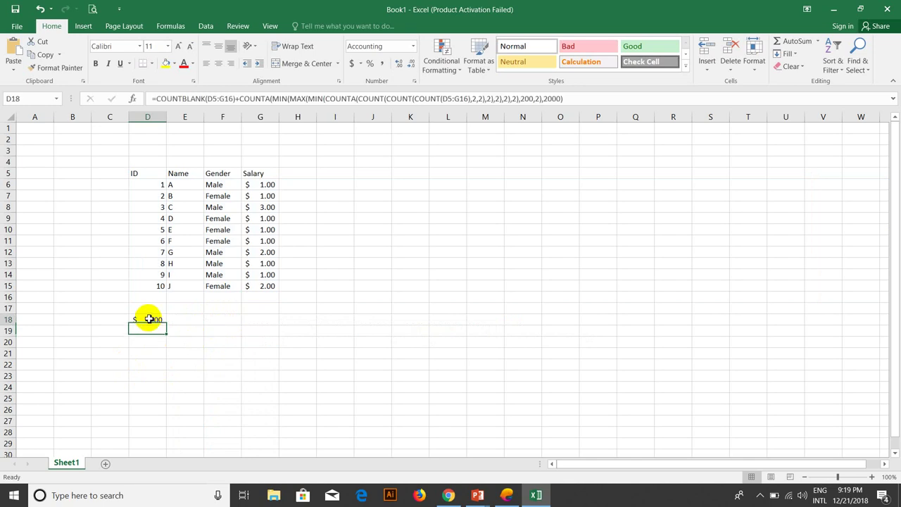
Step: Copy COUNTBLANK(D5:G16) from D18's formula and prefix the formula with an apostrophe to show it as text
{"action": "double_click", "coordinate": [160, 320]}
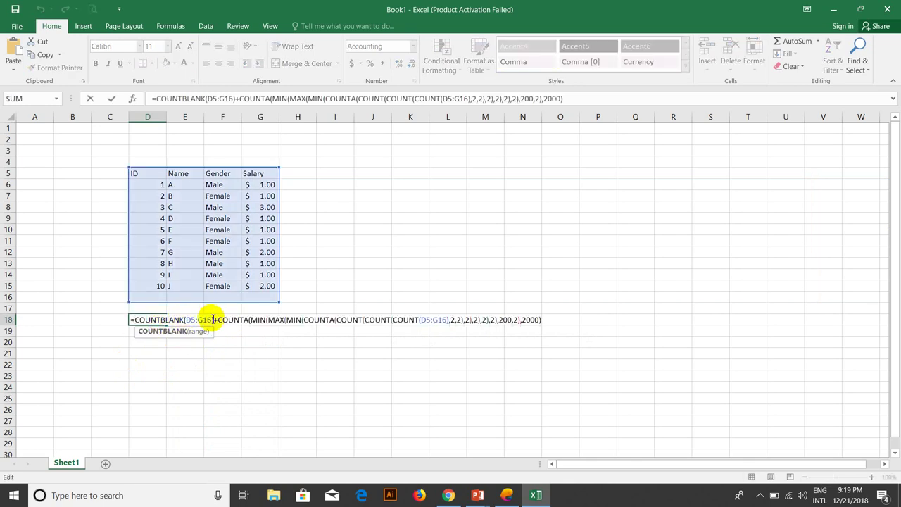
{"action": "left_click_drag", "start_coordinate": [208, 319], "coordinate": [136, 320]}
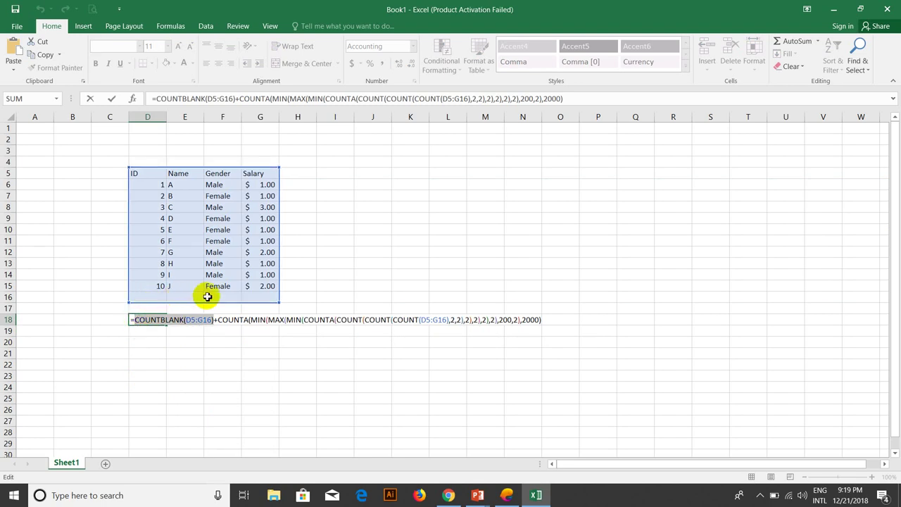
{"action": "left_click", "coordinate": [214, 320]}
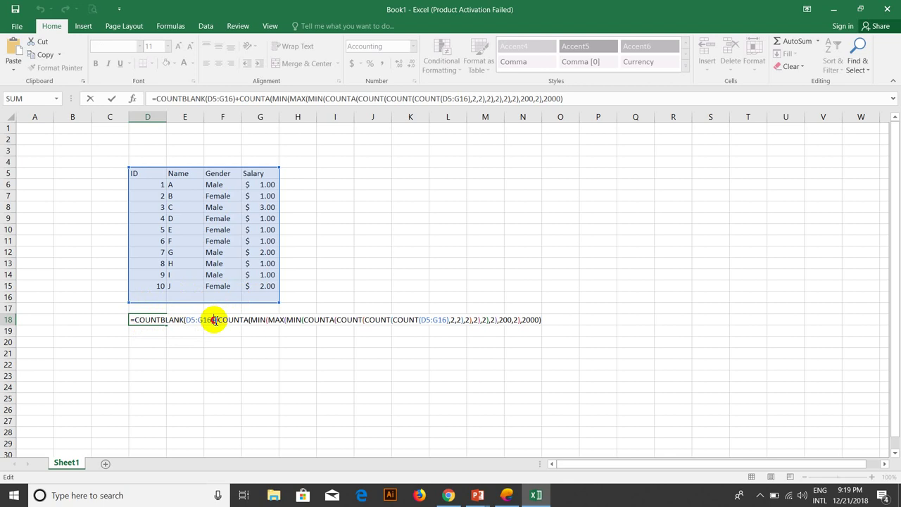
{"action": "left_click_drag", "start_coordinate": [214, 320], "coordinate": [135, 321]}
{"action": "key", "text": "ctrl+c"}
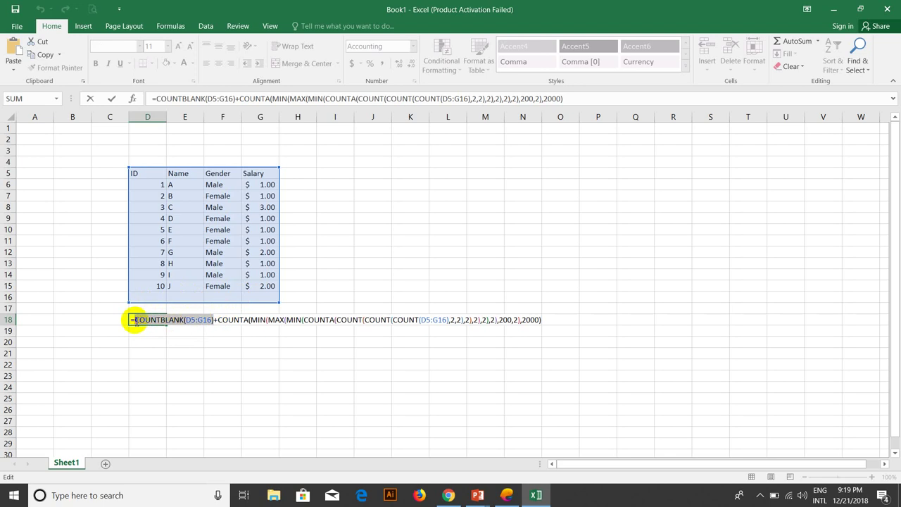
{"action": "left_click", "coordinate": [156, 329]}
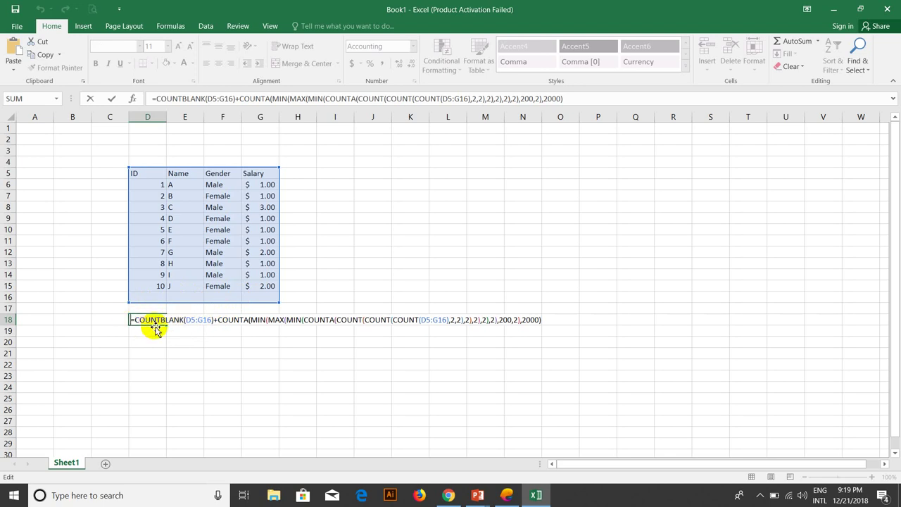
{"action": "key", "text": "Home"}
{"action": "key", "text": "Return"}
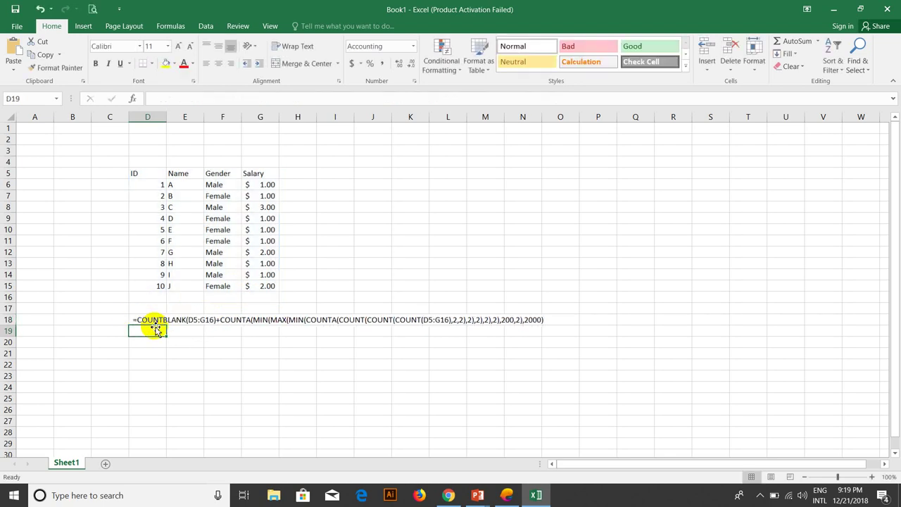
Step: Paste COUNTBLANK(D5:G16) into E21 as a live formula, returning 4
{"action": "left_click", "coordinate": [184, 354]}
{"action": "key", "text": "ctrl+v"}
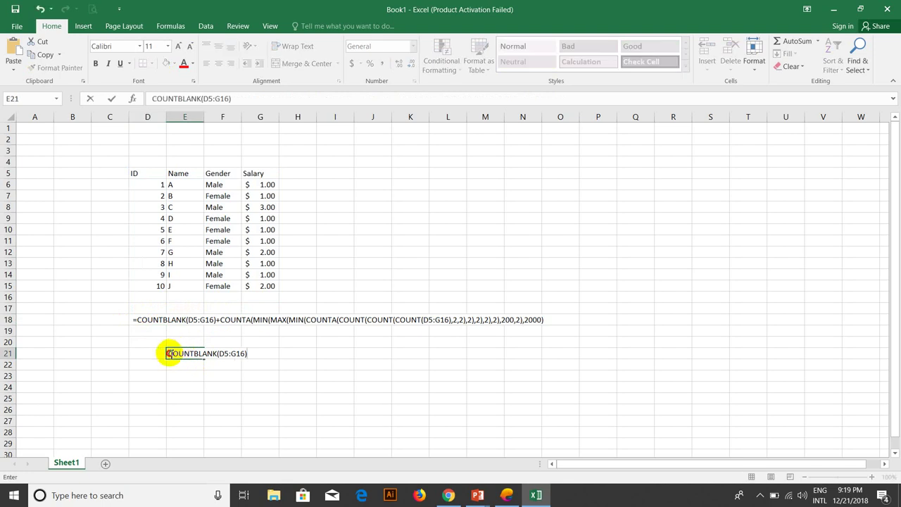
{"action": "left_click", "coordinate": [169, 354]}
{"action": "type", "text": "="}
{"action": "key", "text": "Return"}
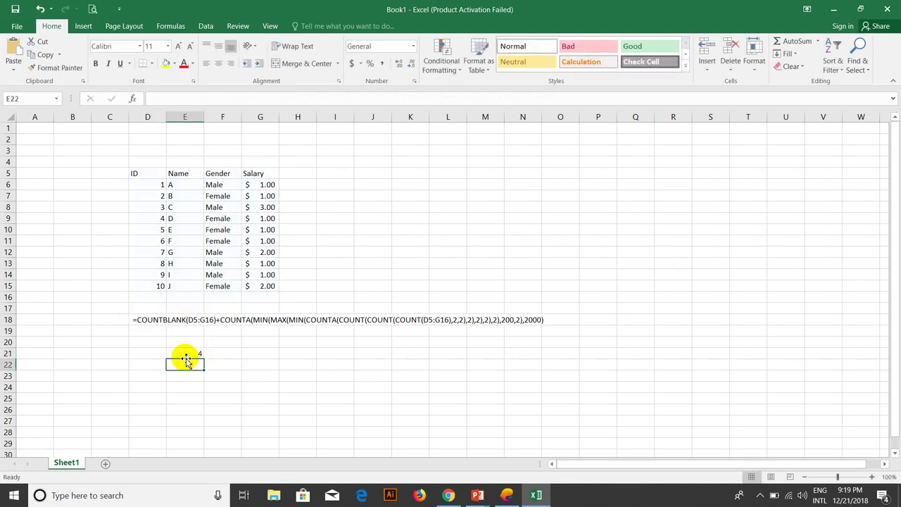
{"action": "double_click", "coordinate": [186, 352]}
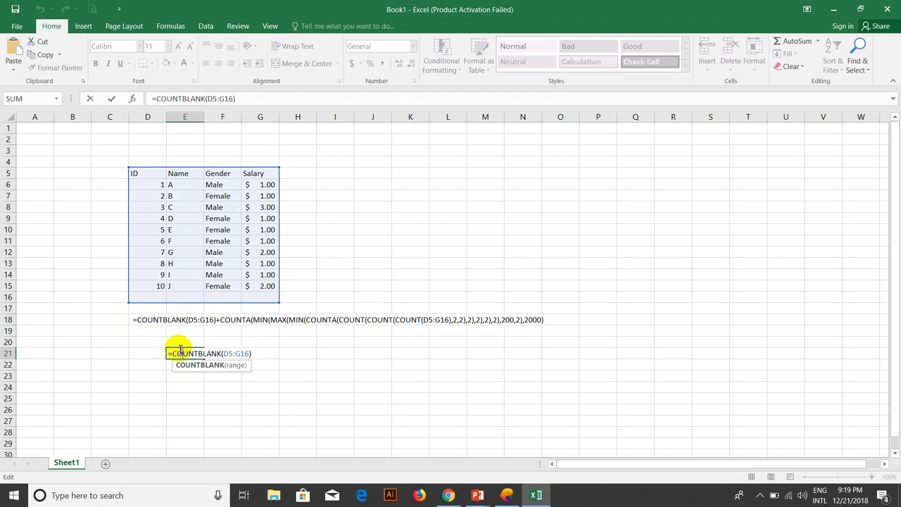
Step: Remove D18's apostrophe, evaluate its COUNTBLANK(D5:G16) part to 4 with F9, and commit
{"action": "left_click", "coordinate": [140, 321]}
{"action": "double_click", "coordinate": [131, 319]}
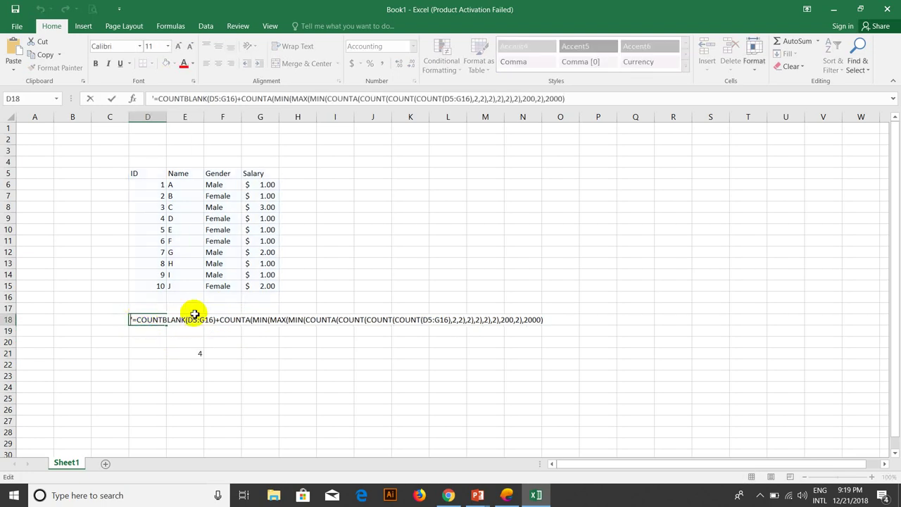
{"action": "key", "text": "BackSpace"}
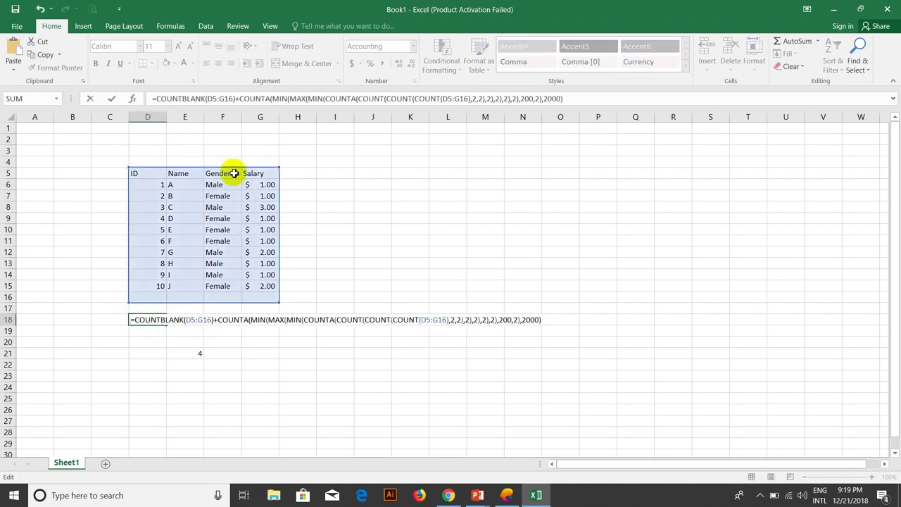
{"action": "left_click_drag", "start_coordinate": [212, 321], "coordinate": [131, 319]}
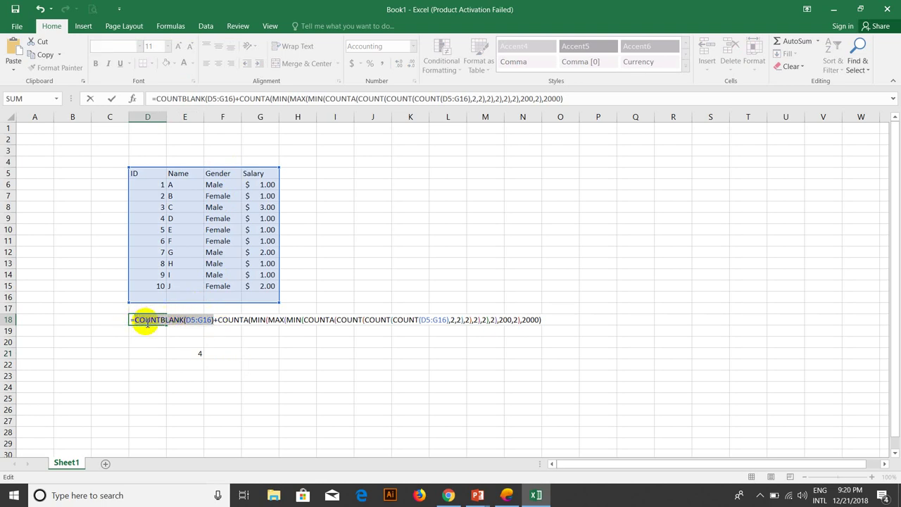
{"action": "key", "text": "F9"}
{"action": "key", "text": "Return"}
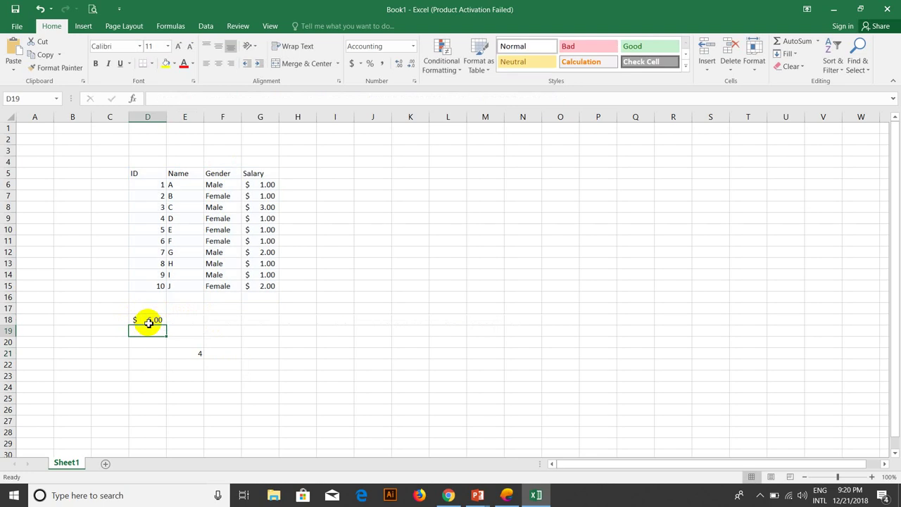
{"action": "double_click", "coordinate": [159, 320]}
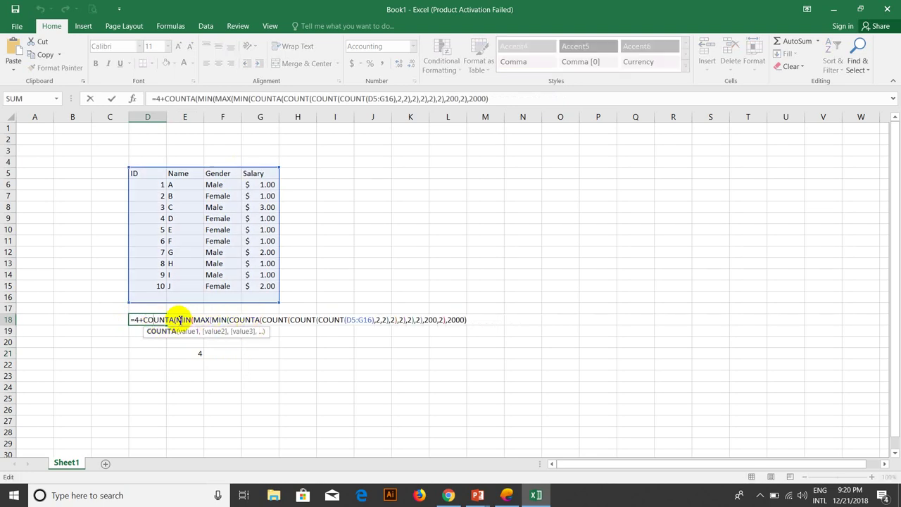
{"action": "left_click_drag", "start_coordinate": [178, 320], "coordinate": [444, 322]}
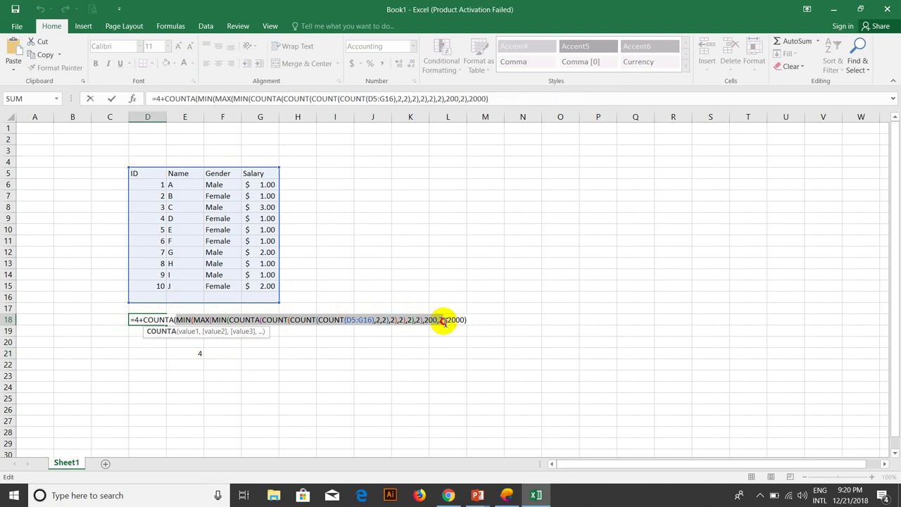
{"action": "left_click_drag", "start_coordinate": [443, 322], "coordinate": [442, 322]}
{"action": "left_click_drag", "start_coordinate": [443, 321], "coordinate": [445, 323]}
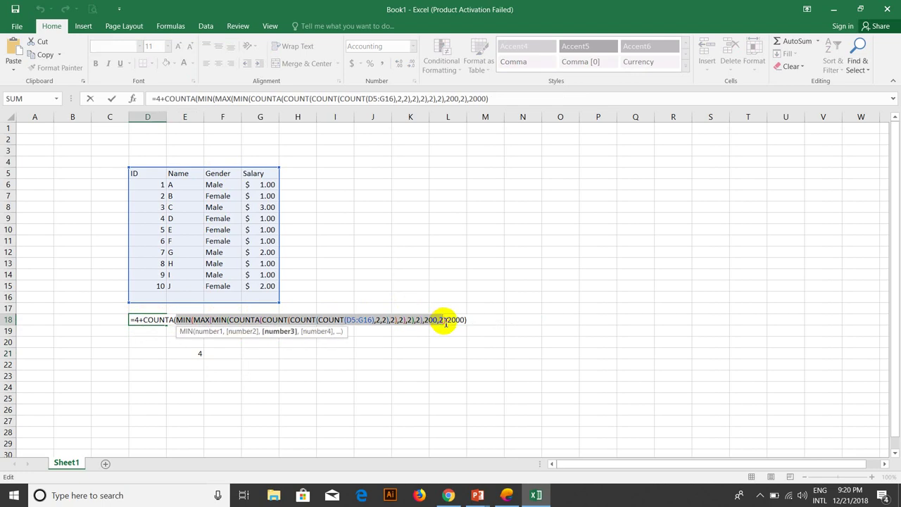
{"action": "type", "text": "2----"}
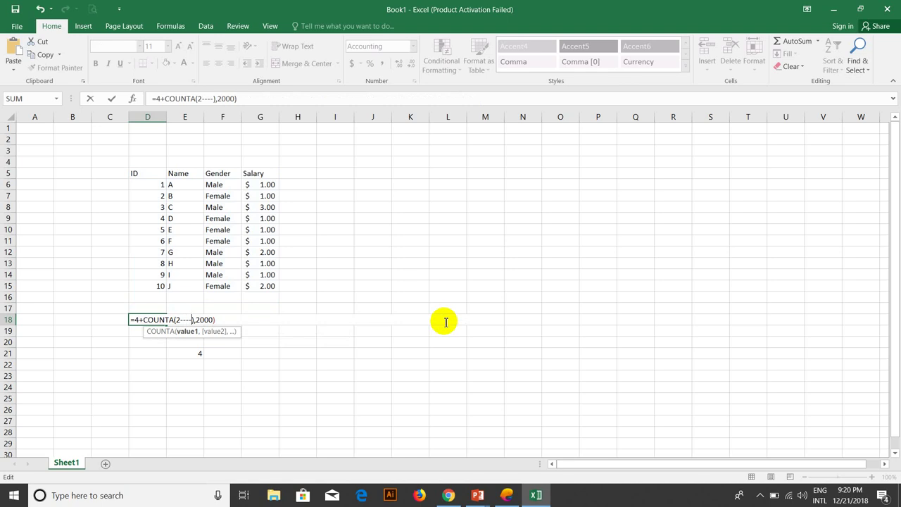
{"action": "key", "text": "ctrl+z"}
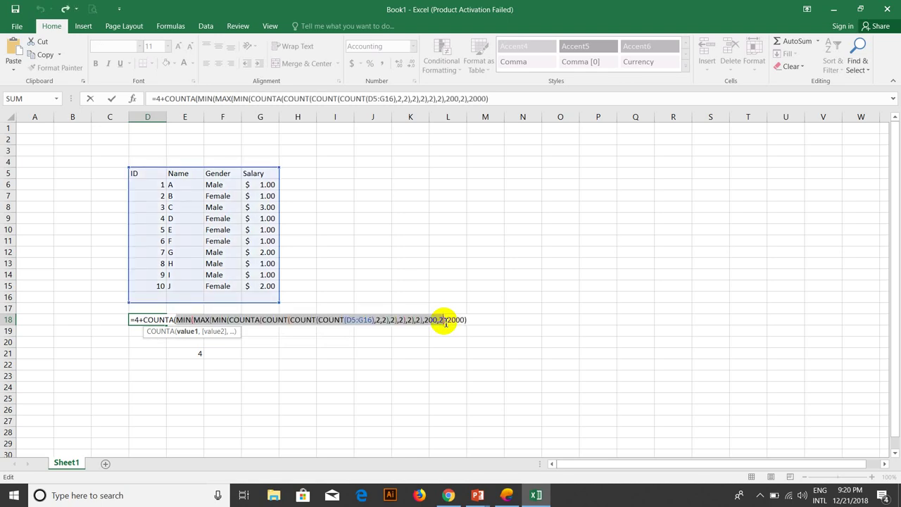
{"action": "left_click", "coordinate": [446, 323], "text": "shift"}
{"action": "type", "text": "2"}
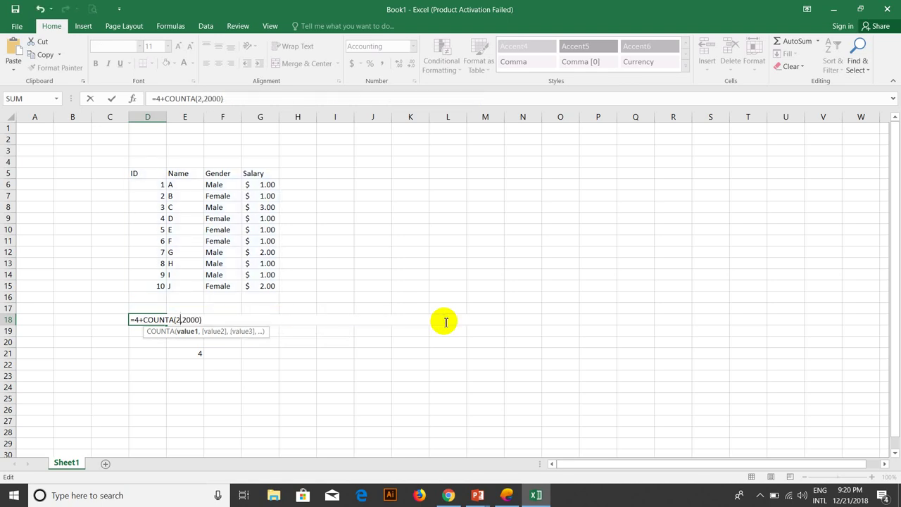
{"action": "type", "text": "000000000"}
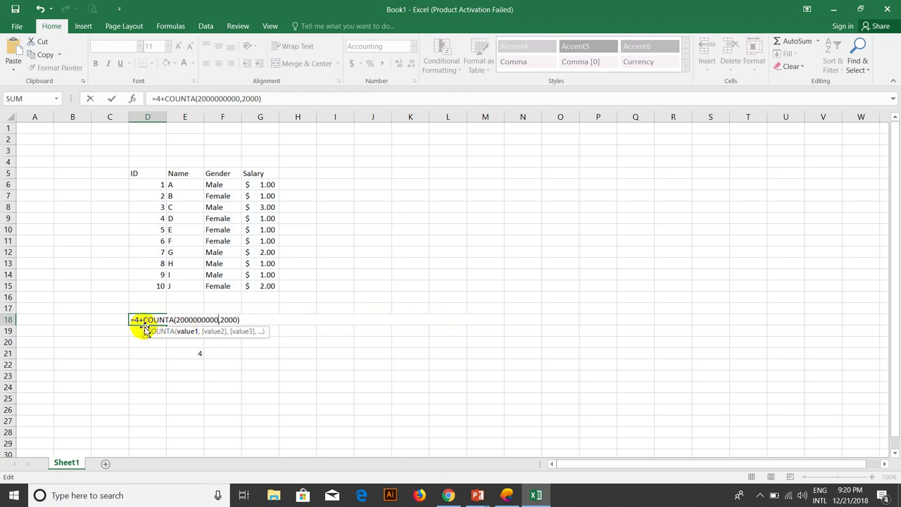
{"action": "left_click_drag", "start_coordinate": [141, 321], "coordinate": [227, 321]}
{"action": "left_click", "coordinate": [216, 320]}
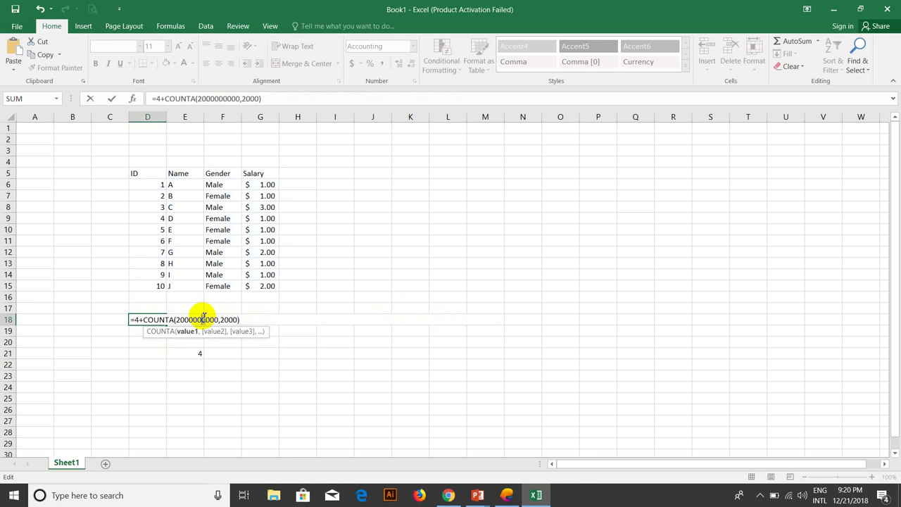
{"action": "left_click", "coordinate": [227, 320]}
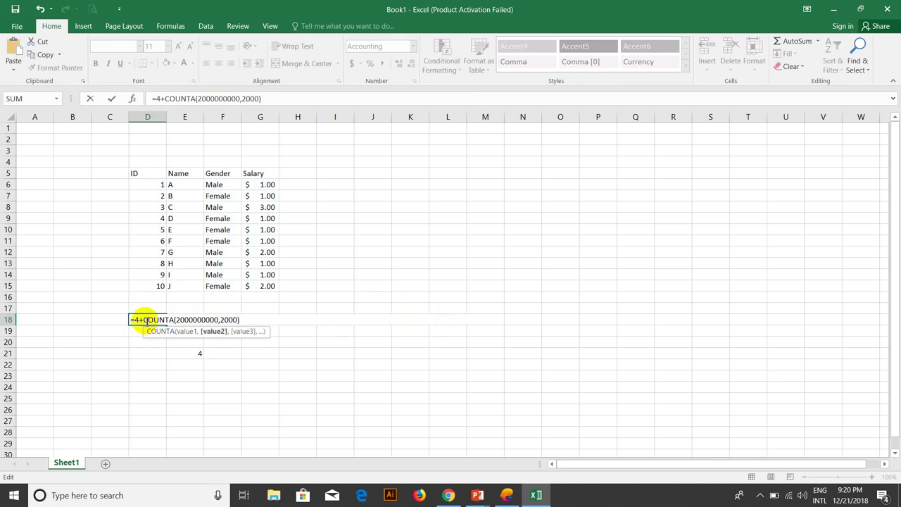
{"action": "left_click_drag", "start_coordinate": [145, 320], "coordinate": [237, 318]}
{"action": "key", "text": "F9"}
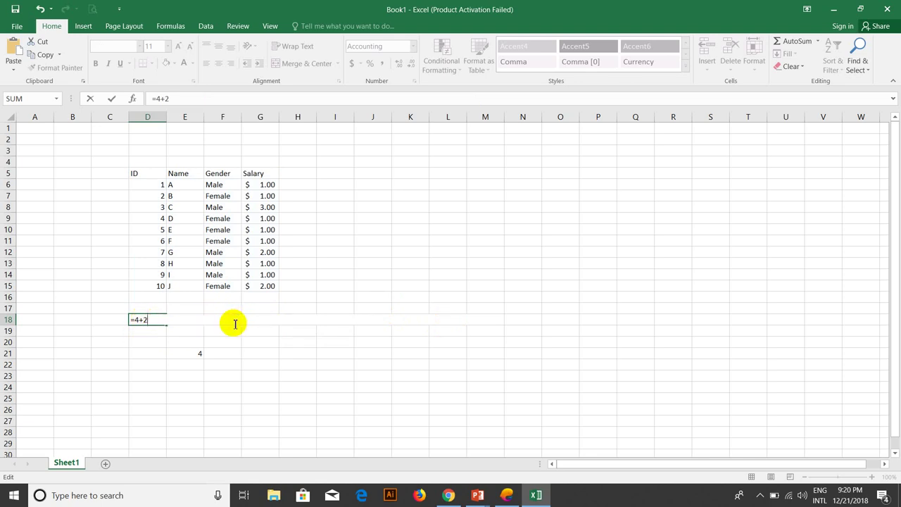
{"action": "key", "text": "Return"}
{"action": "left_click", "coordinate": [161, 321]}
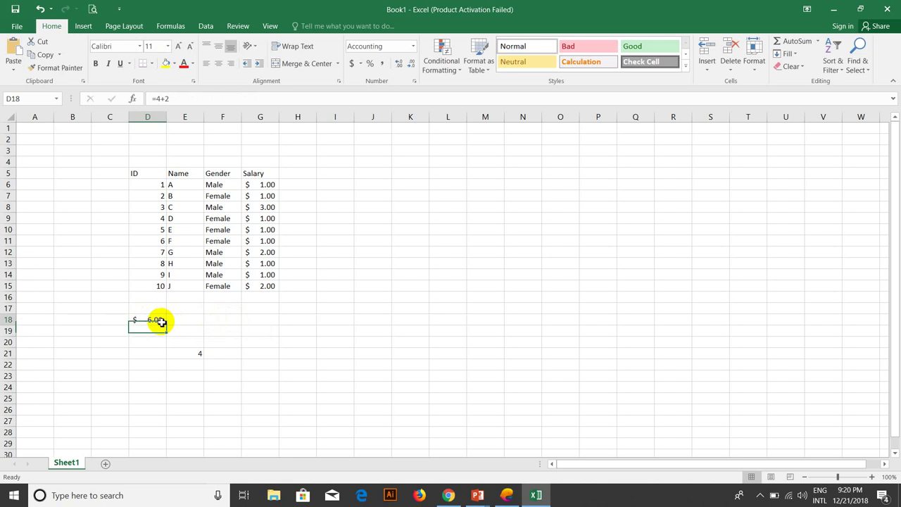
{"action": "key", "text": "ctrl+z"}
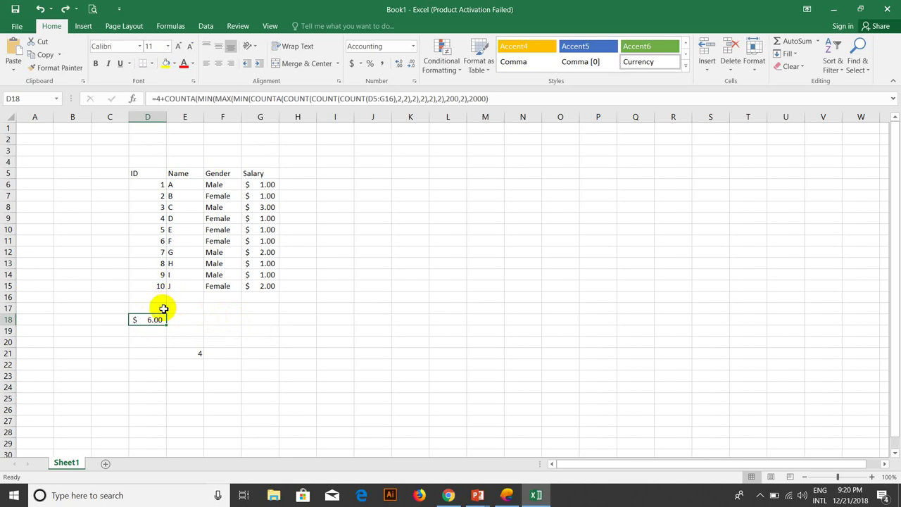
{"action": "double_click", "coordinate": [161, 319]}
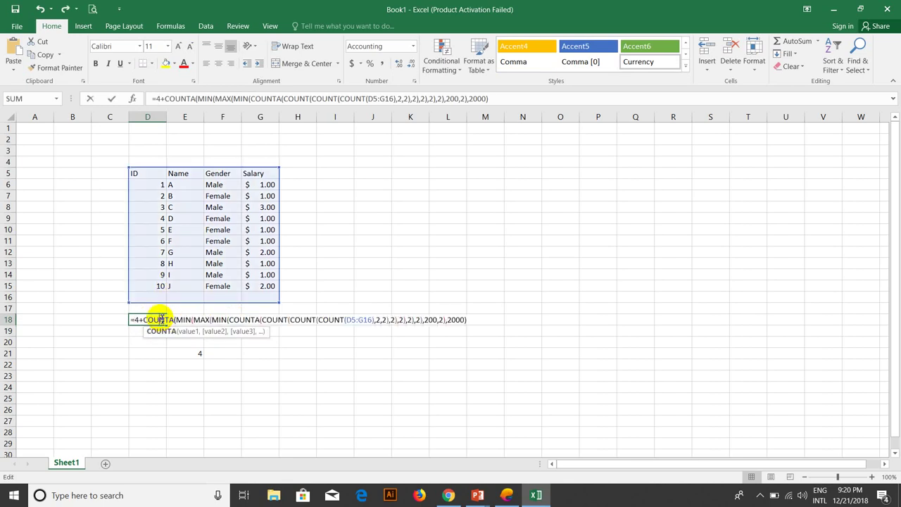